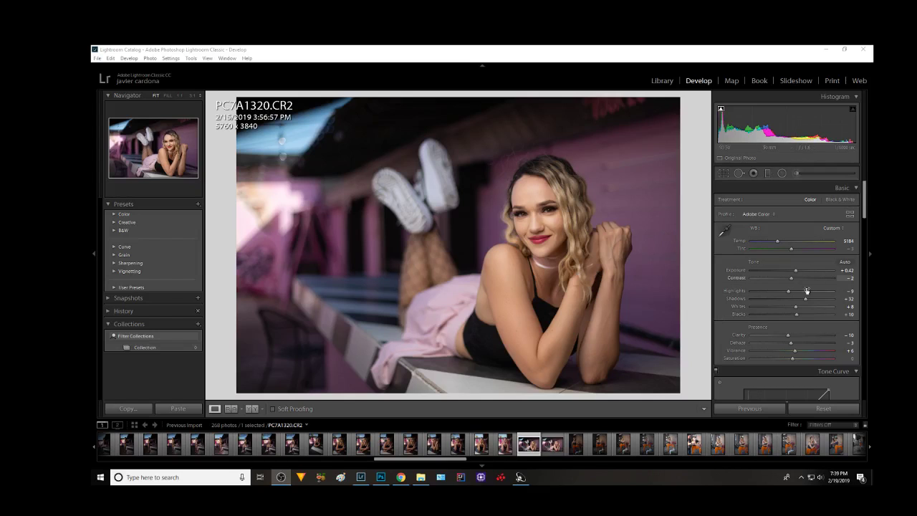
Compare the exported PSD version with the original raw portrait, ending on the edited raw photo
left_click(548, 444)
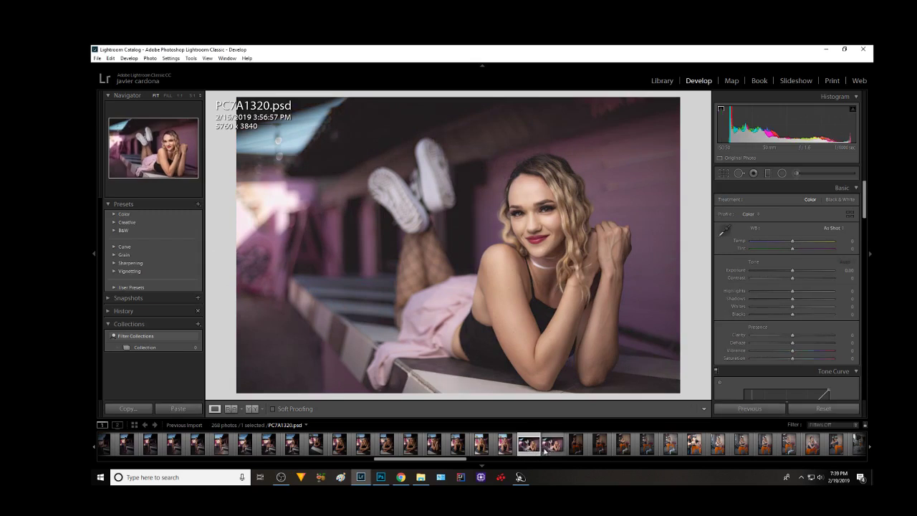
left_click(549, 449)
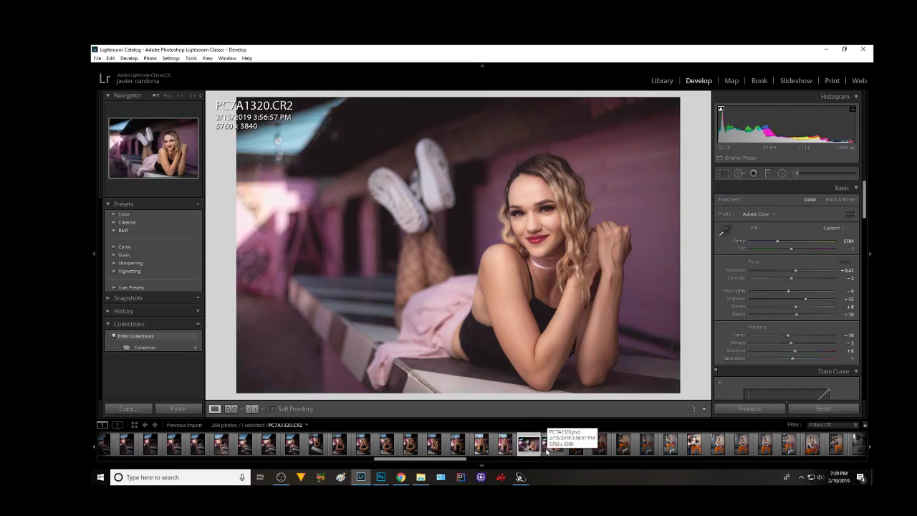
left_click(546, 451)
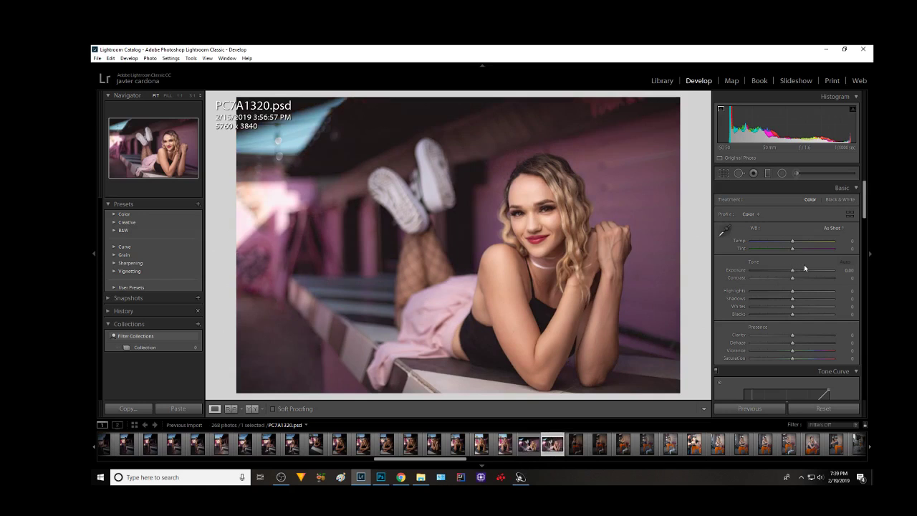
key("Left")
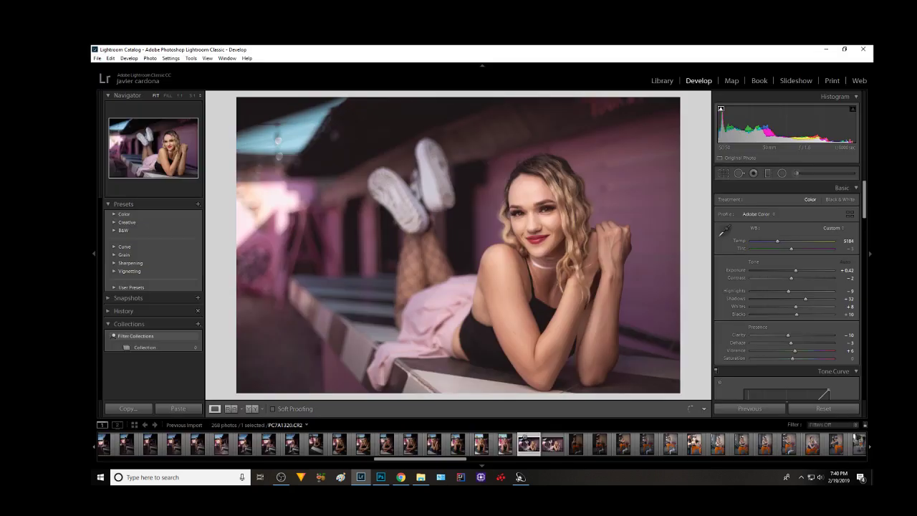
Reset and undo the develop settings, then send the raw portrait to Photoshop CC 2019
right_click(550, 171)
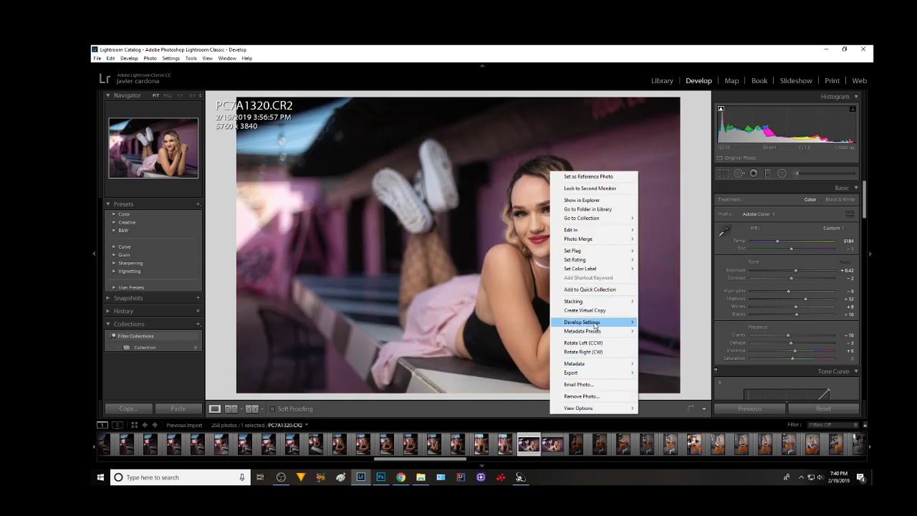
mouse_move(582, 322)
left_click(657, 323)
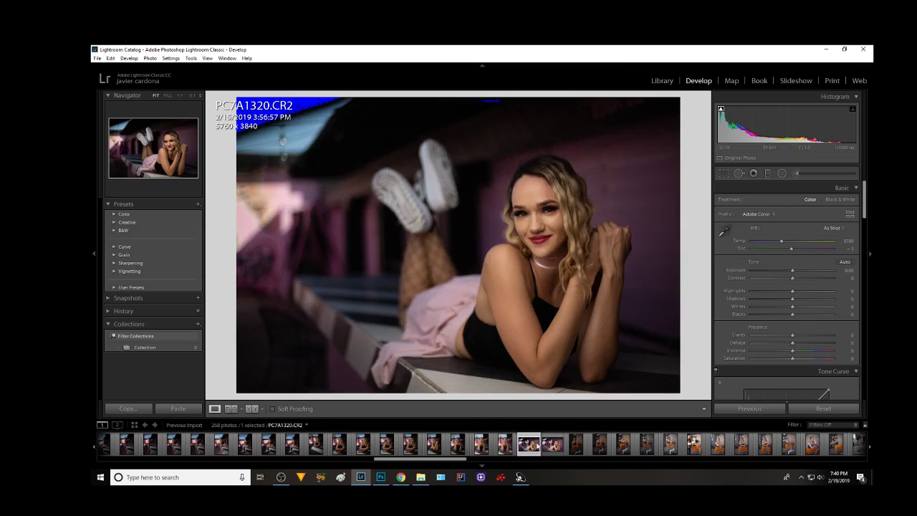
key("ctrl+z")
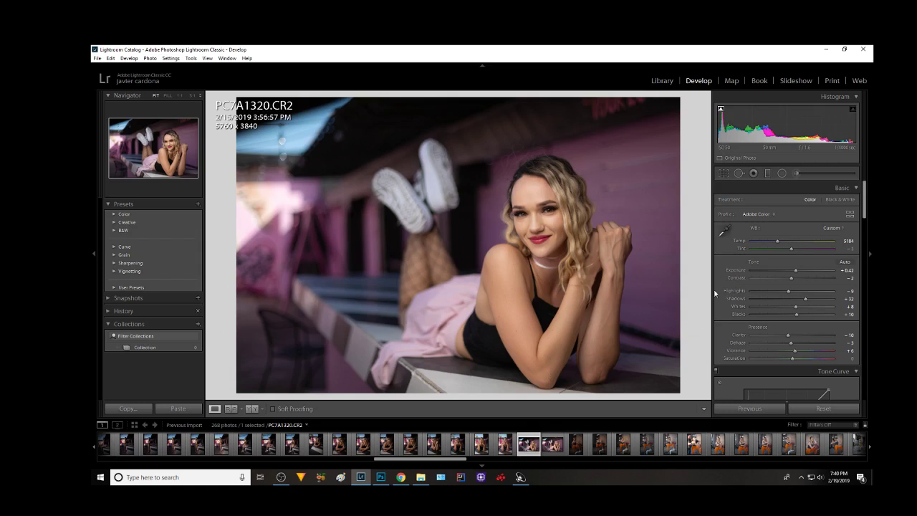
right_click(534, 447)
mouse_move(566, 259)
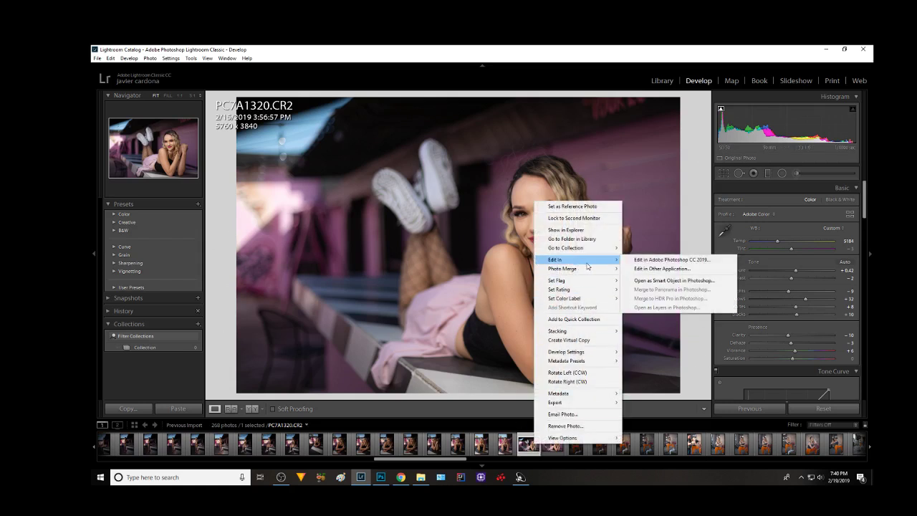
left_click(671, 260)
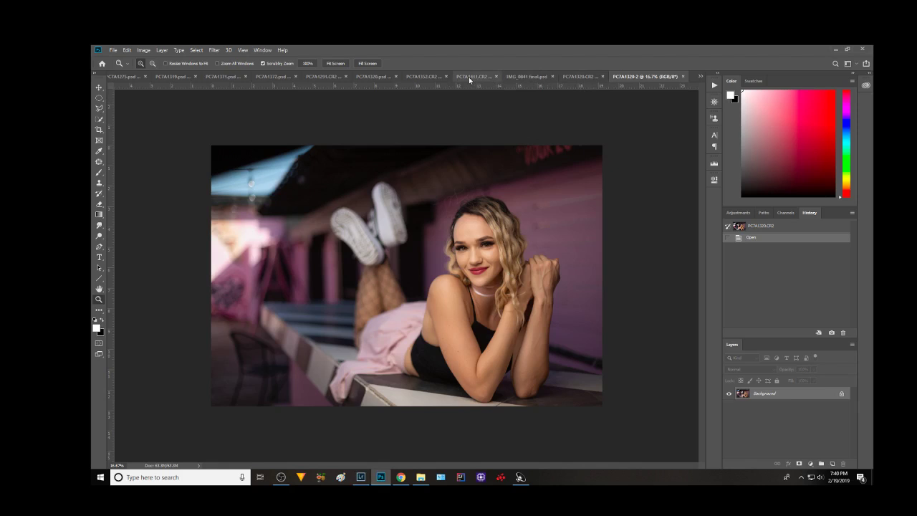
left_click(368, 77)
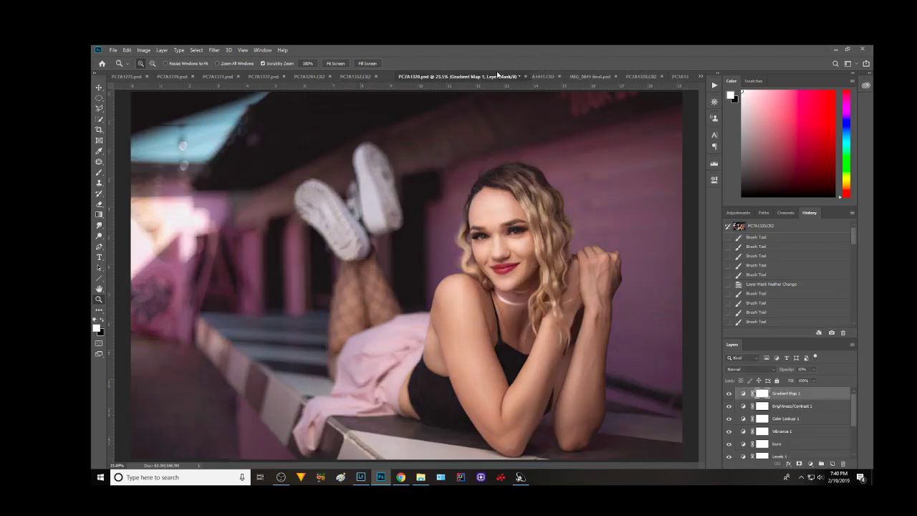
left_click_drag(497, 75, 568, 63)
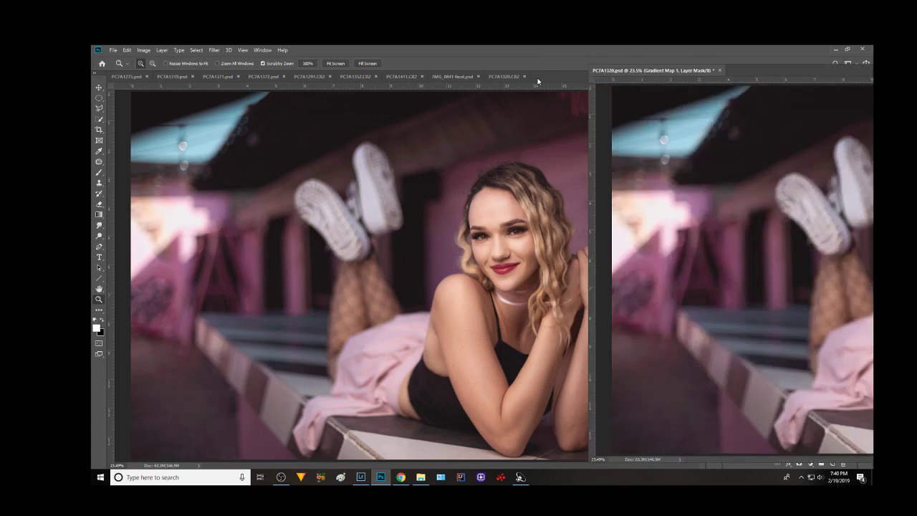
left_click_drag(644, 71, 572, 82)
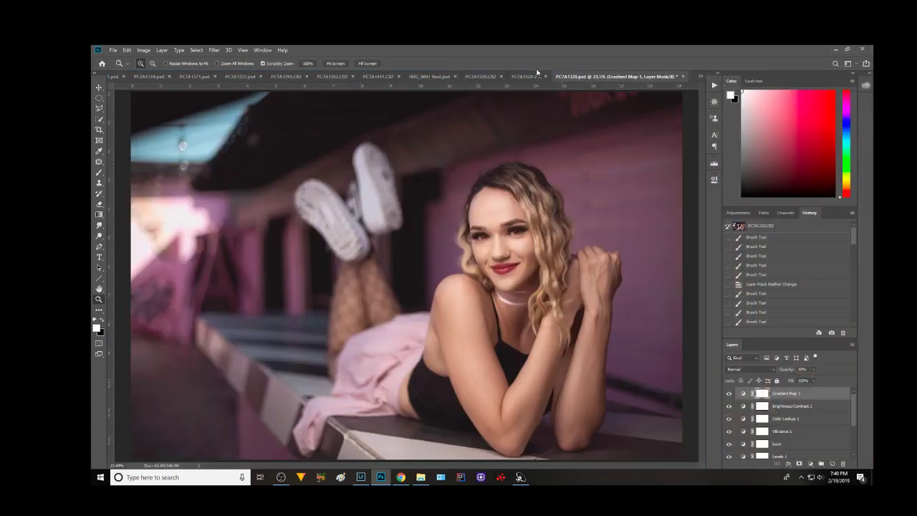
left_click(534, 75)
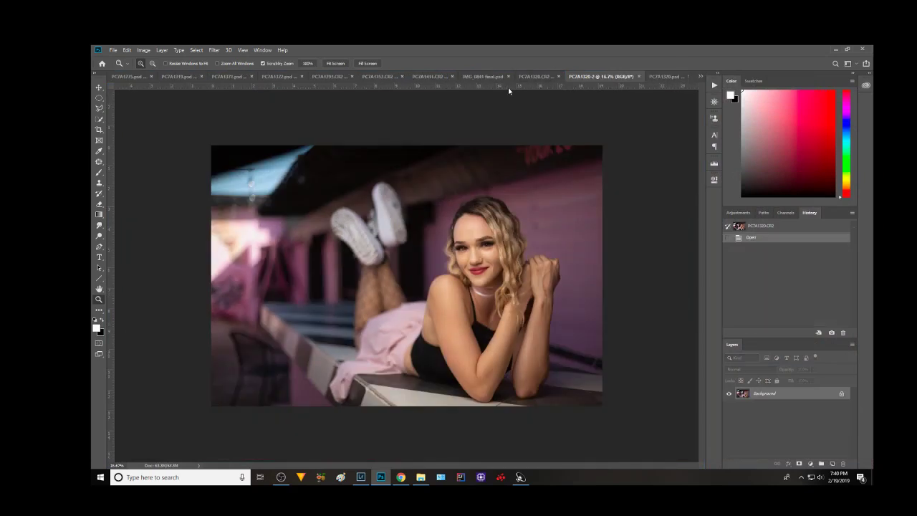
key("ctrl+minus")
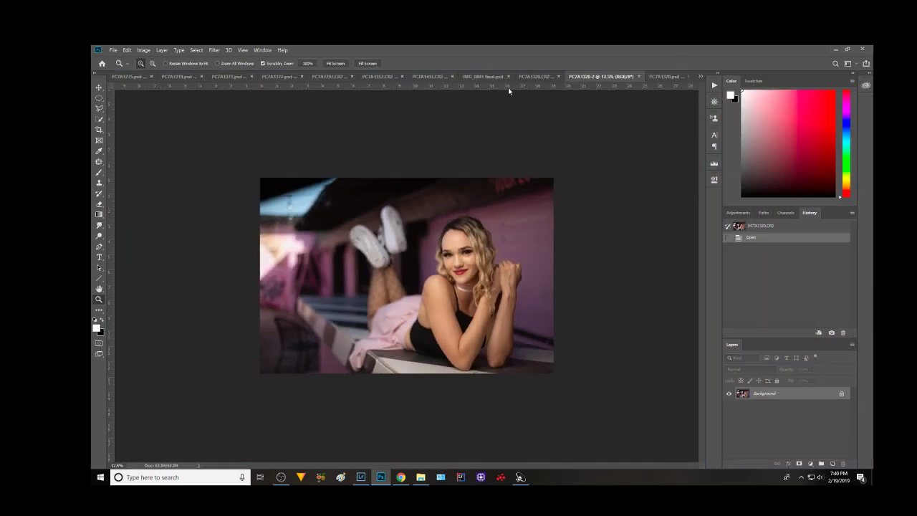
key("ctrl+0")
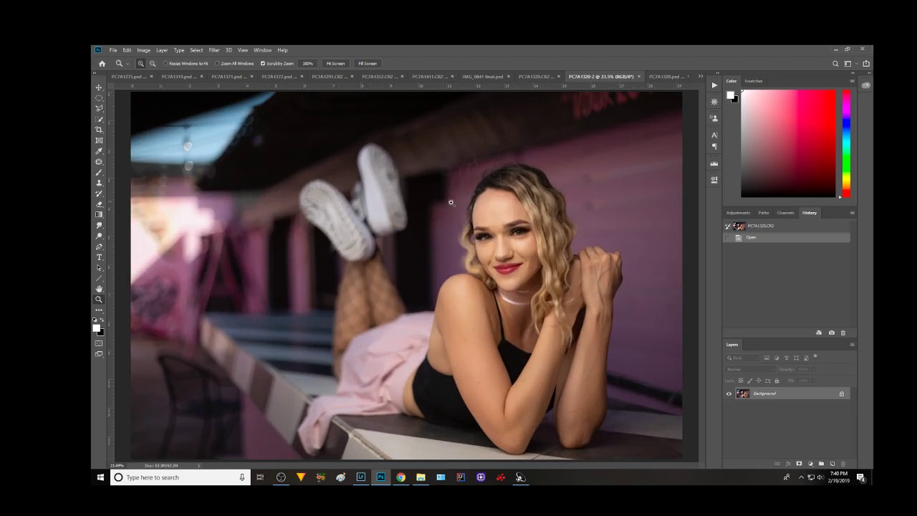
Unlock the Background into Layer 0 and apply the Camera Raw Filter to it
left_click(841, 395)
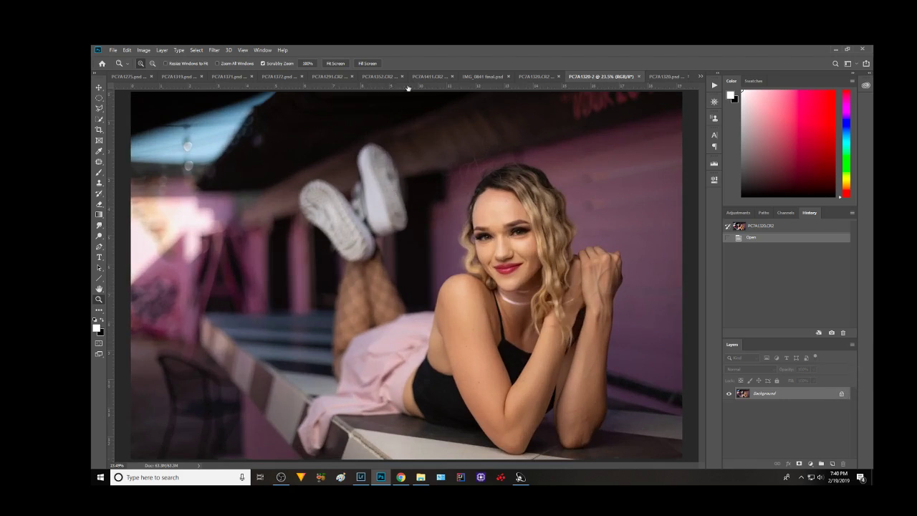
left_click(213, 51)
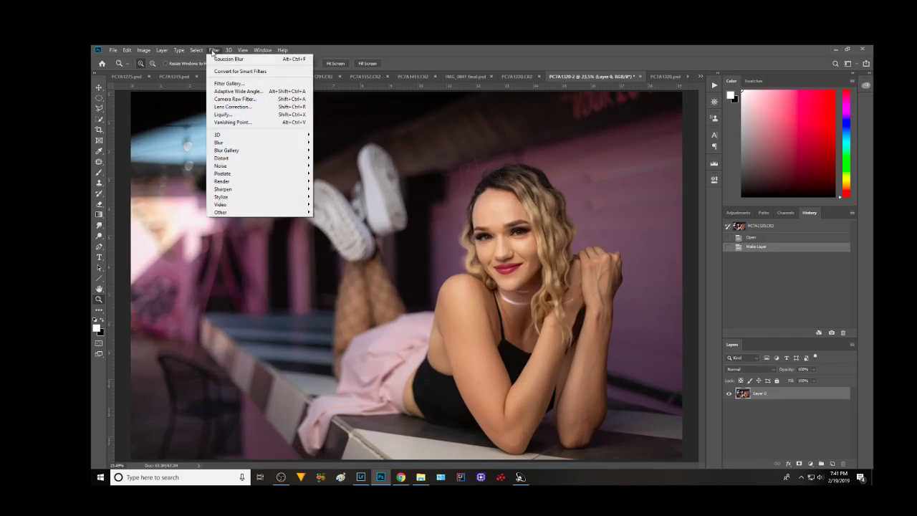
left_click(196, 50)
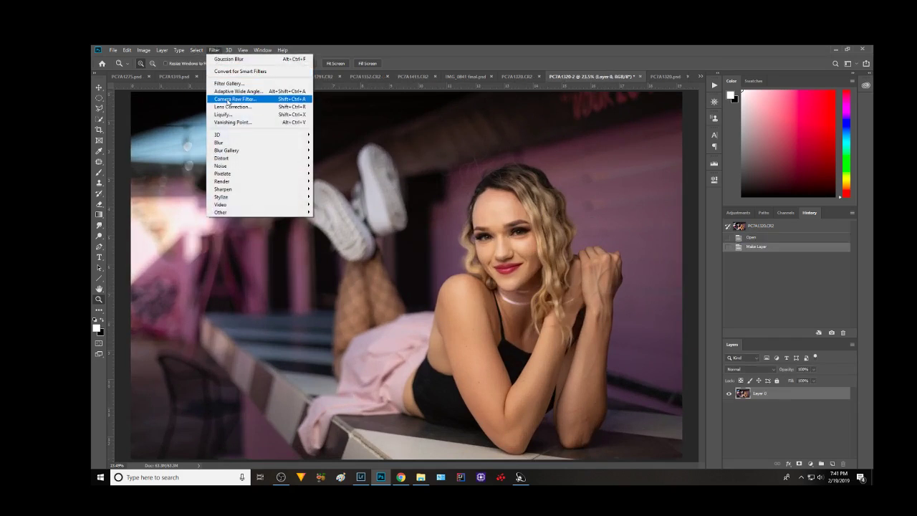
left_click(235, 99)
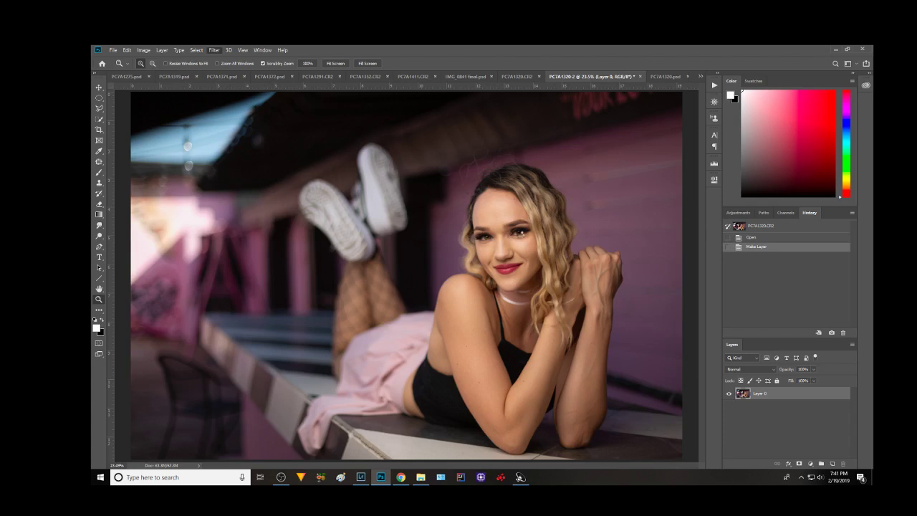
key("ctrl+shift+a")
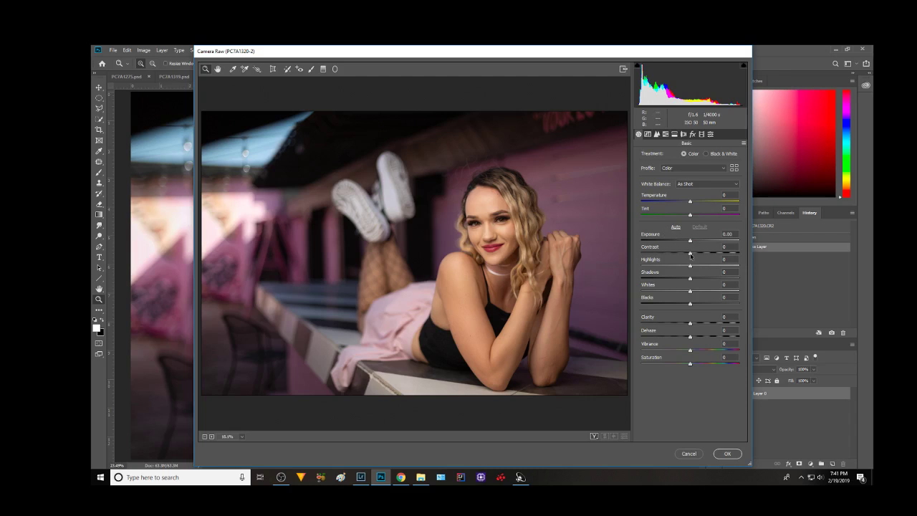
Lower Contrast to -13, inspect the face at 100%, then fit the photo in view
left_click_drag(690, 255, 684, 256)
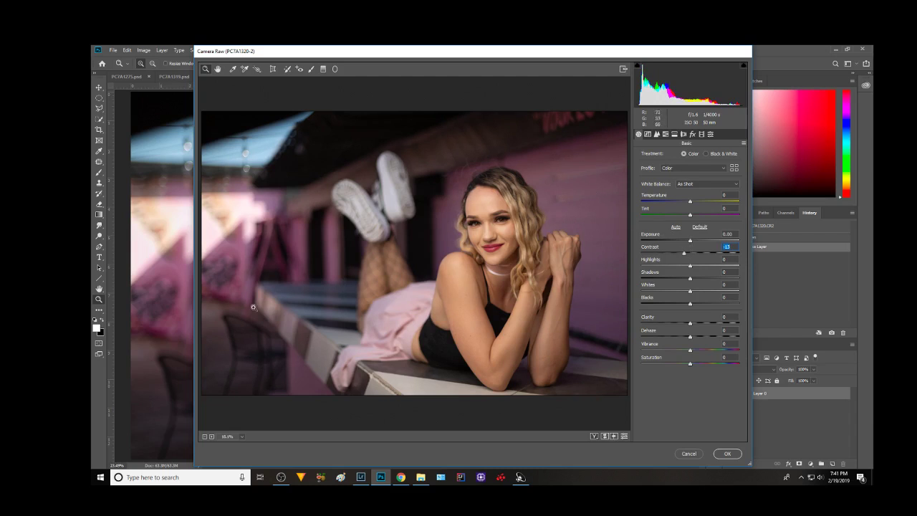
left_click(497, 223)
left_click(425, 230)
left_click(447, 263)
left_click(424, 239)
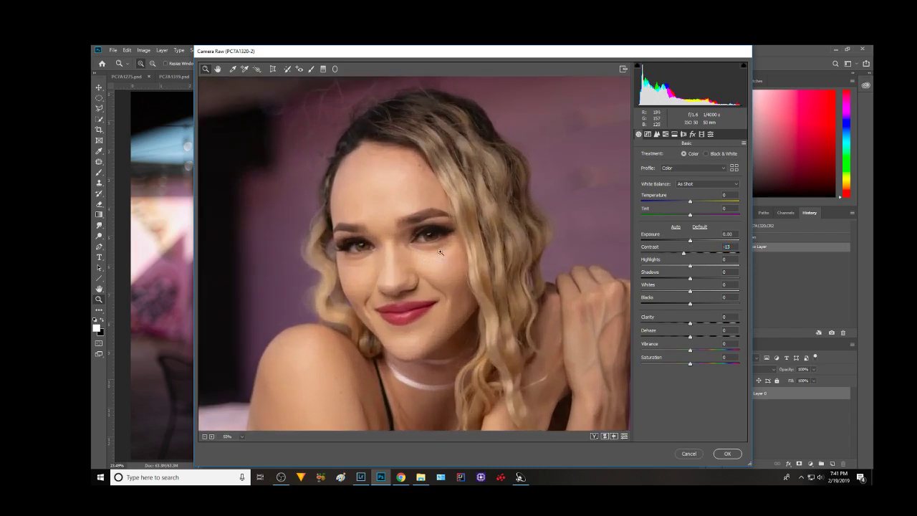
left_click(353, 193)
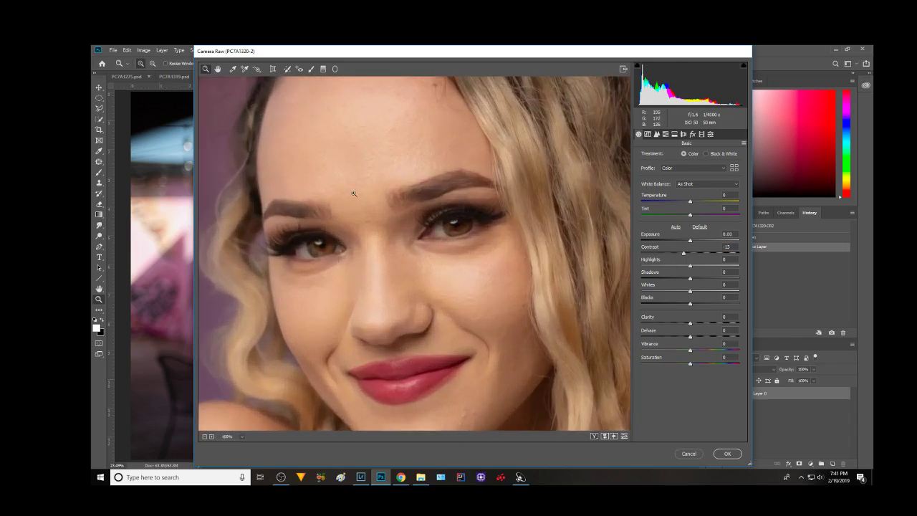
right_click(478, 245)
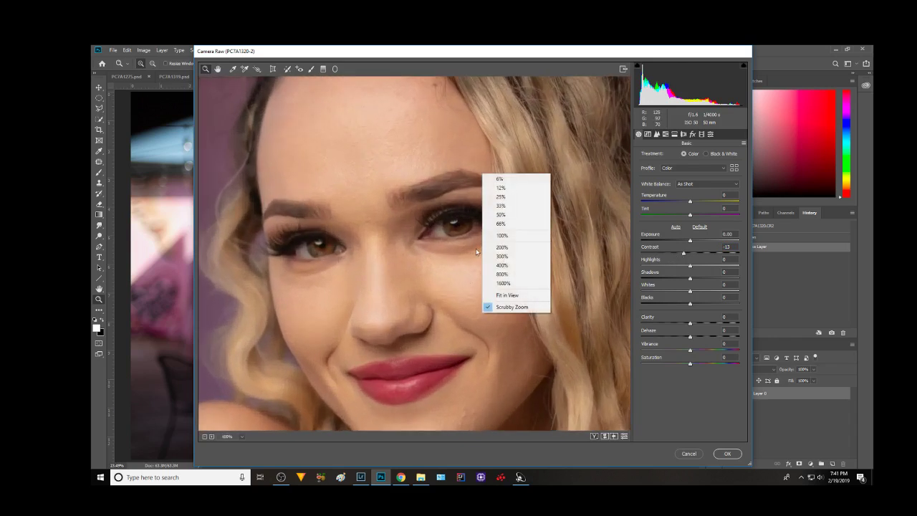
left_click(506, 296)
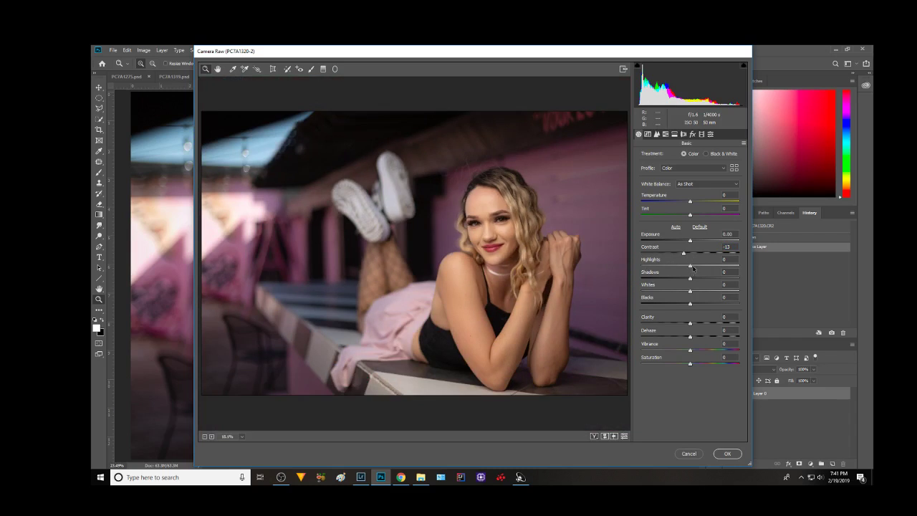
Set Highlights -9, Shadows +8, Whites +3 and soften Clarity to -2
left_click_drag(689, 267, 684, 283)
left_click_drag(691, 279, 694, 287)
mouse_move(692, 292)
left_mouse_down()
mouse_move(683, 299)
mouse_move(692, 305)
left_mouse_up()
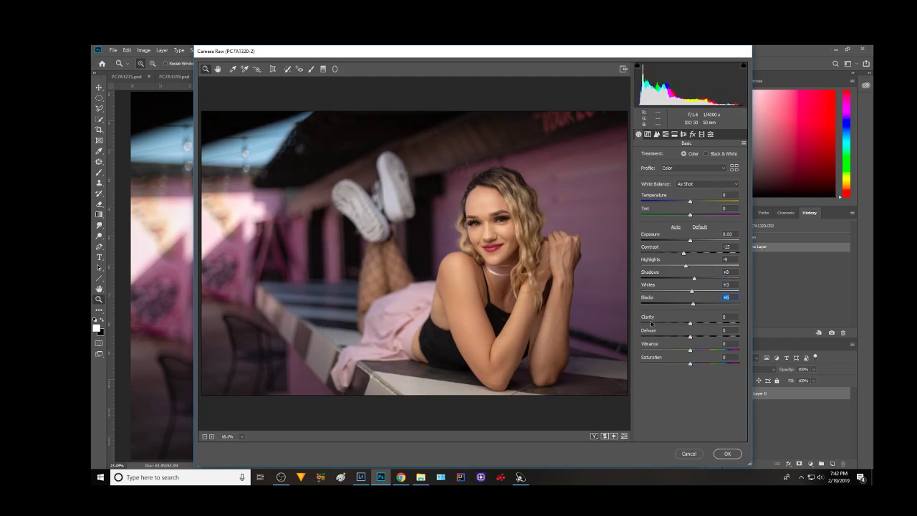
left_click_drag(689, 323, 689, 324)
Build a point tone curve: black output raised to 7, midtone and highlight (189→187) slightly lowered
left_click(648, 135)
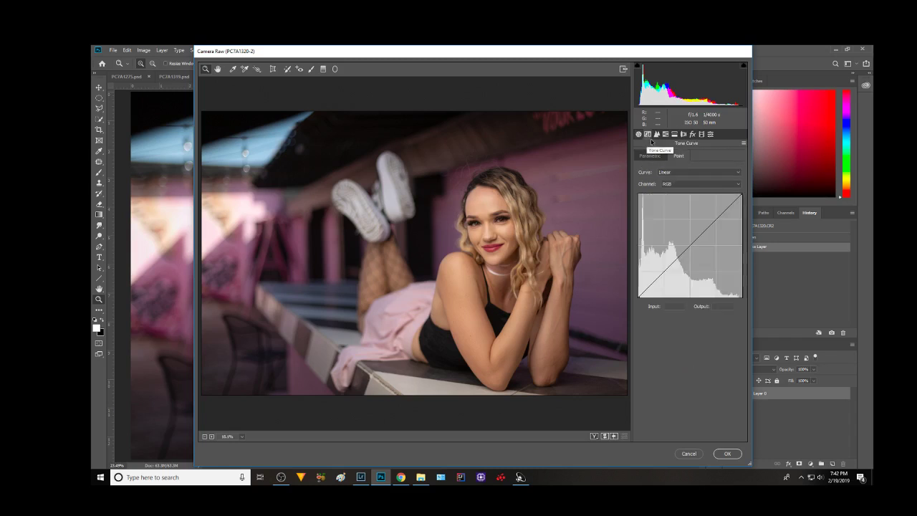
left_click_drag(639, 295, 641, 293)
left_click_drag(689, 245, 689, 248)
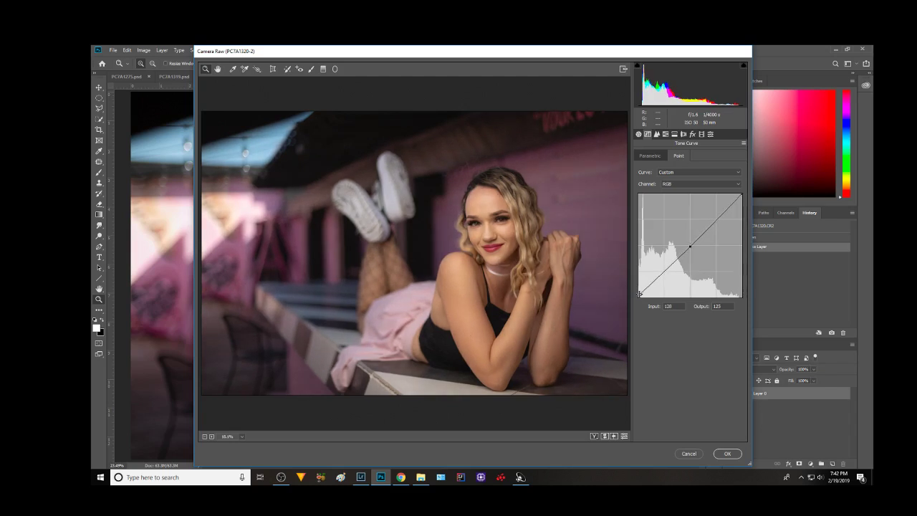
left_click_drag(640, 293, 634, 293)
left_click(717, 218)
left_click_drag(715, 220, 707, 228)
left_click(656, 134)
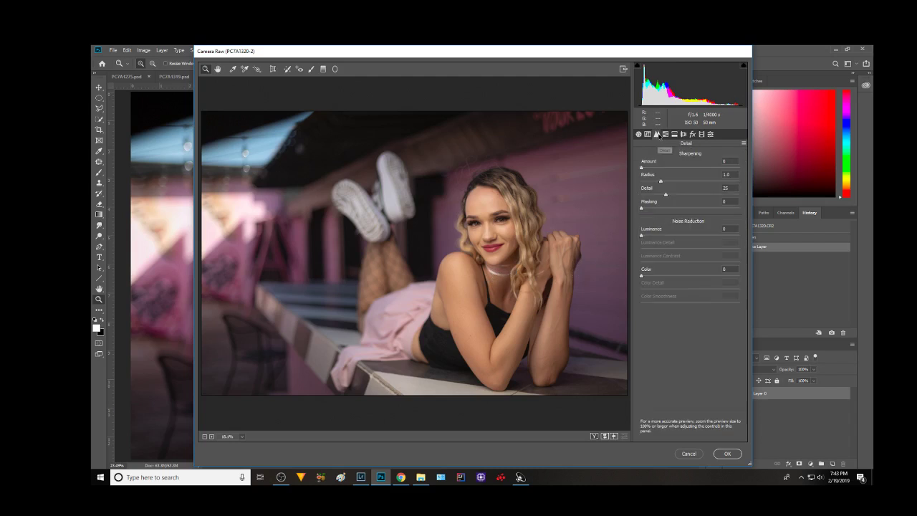
Zoom to 100% and paint an Adjustment Brush mask over the eye with local sliders reset
left_click(489, 225)
left_click(409, 249)
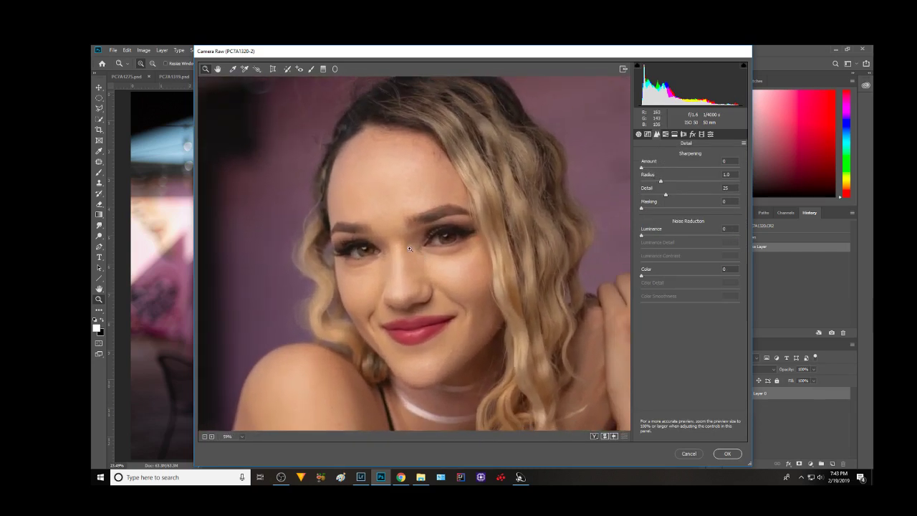
left_click(398, 254)
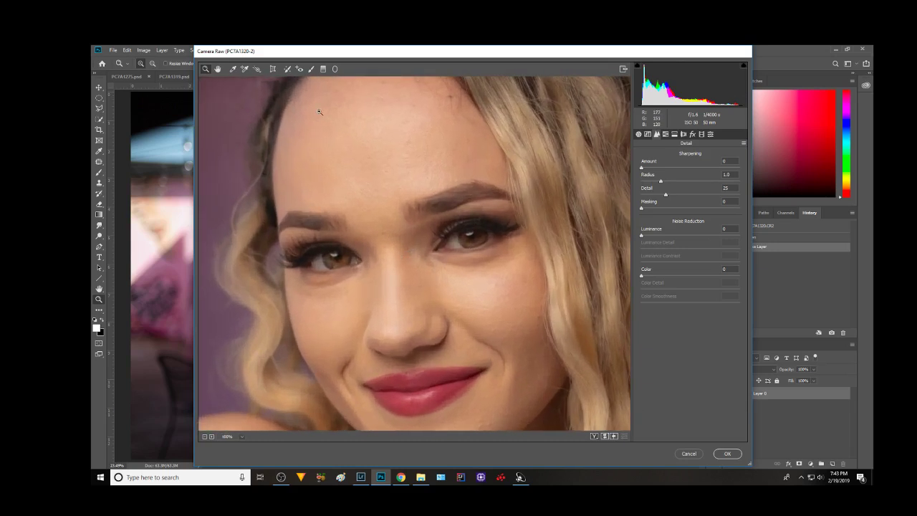
left_click(311, 68)
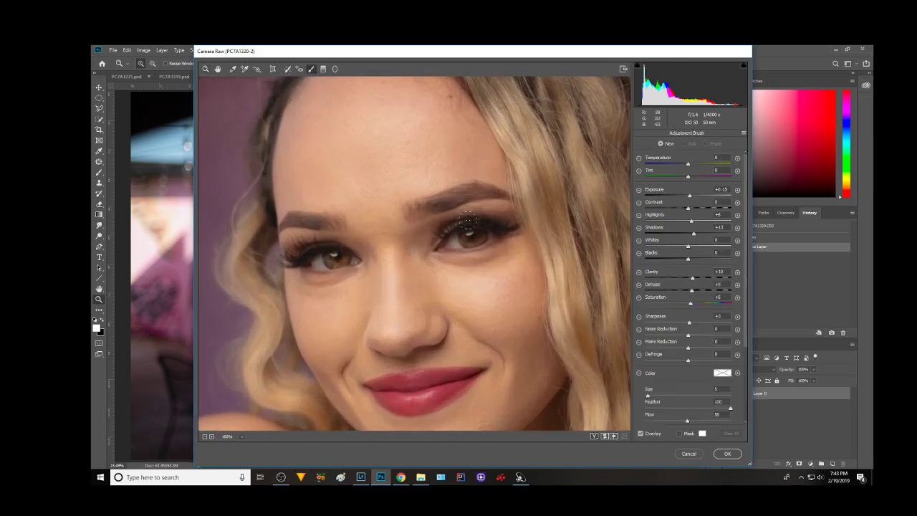
left_click_drag(491, 233, 459, 243)
left_click_drag(333, 254, 302, 259)
left_click(743, 135)
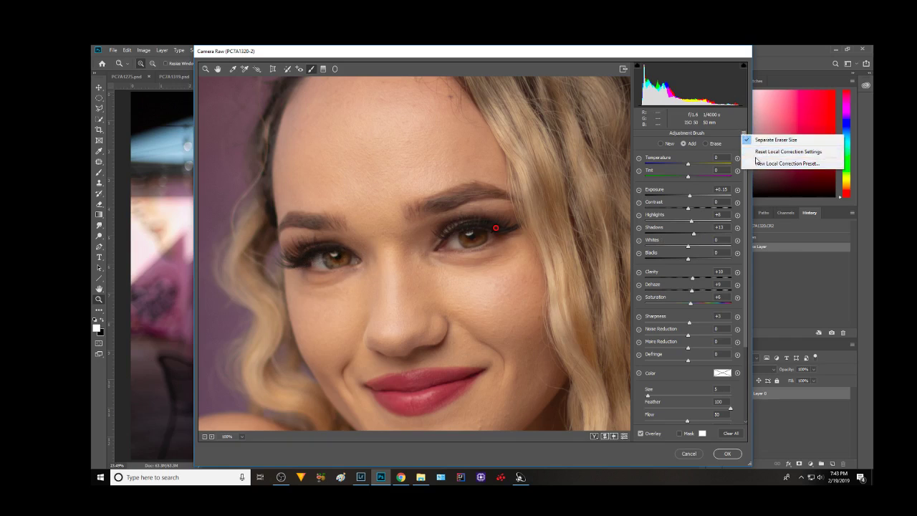
left_click(757, 152)
Give the eye brush Exposure +0.15, lower Highlights, Shadows +10, slight Clarity and Dehaze +7
left_click_drag(688, 195, 688, 215)
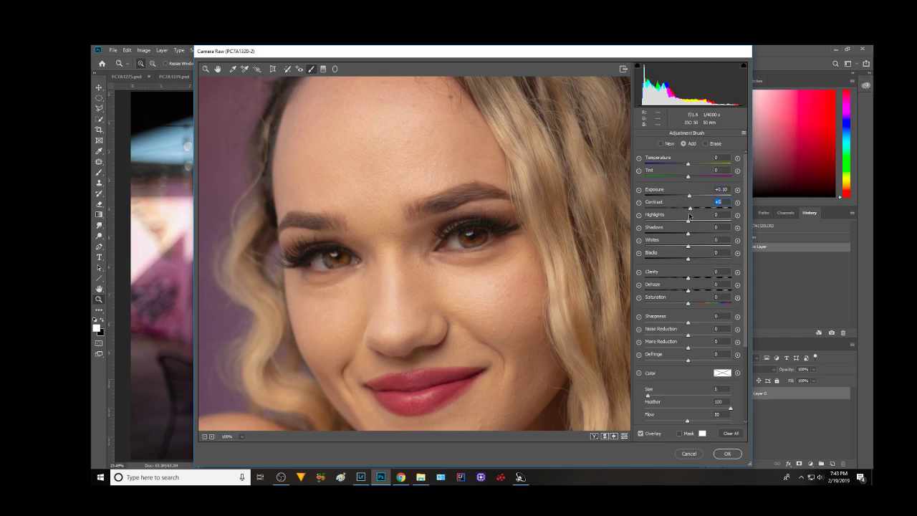
left_click_drag(687, 221, 681, 225)
left_click_drag(687, 234, 684, 261)
left_click_drag(689, 278, 690, 280)
left_click_drag(688, 290, 693, 323)
left_click(217, 69)
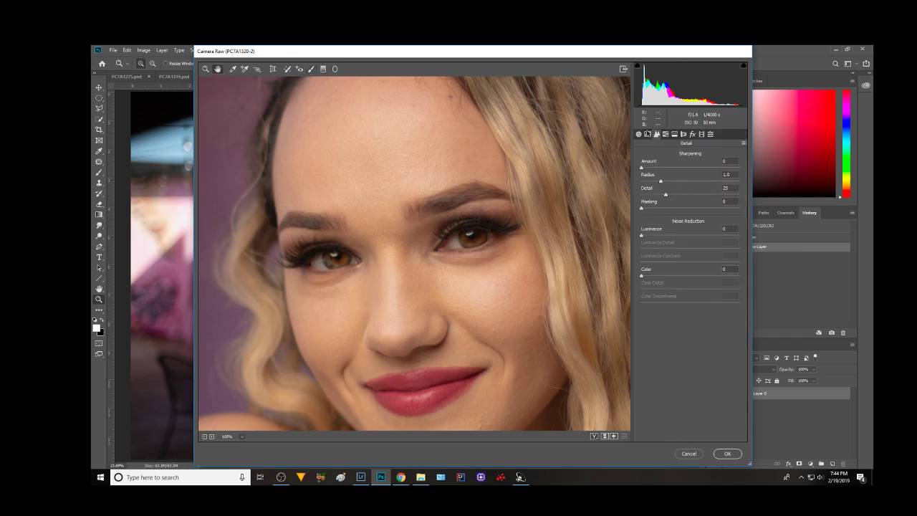
Fit the photo in view and shift the Blues hue to about -10 in HSL
left_click(638, 134)
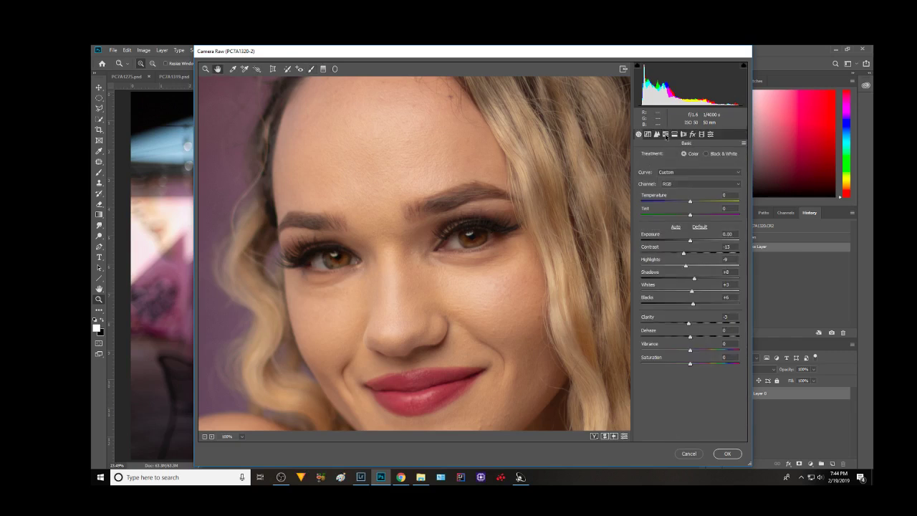
left_click(665, 134)
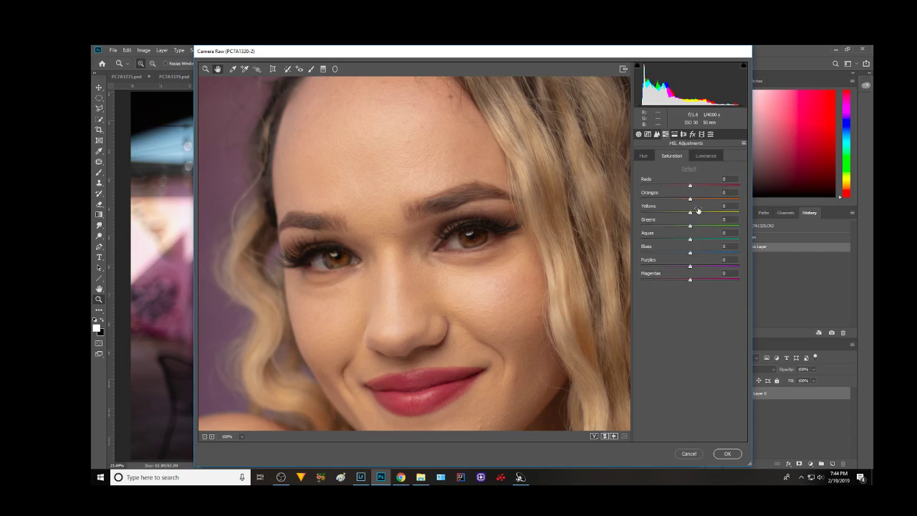
right_click(476, 252)
left_click(499, 304)
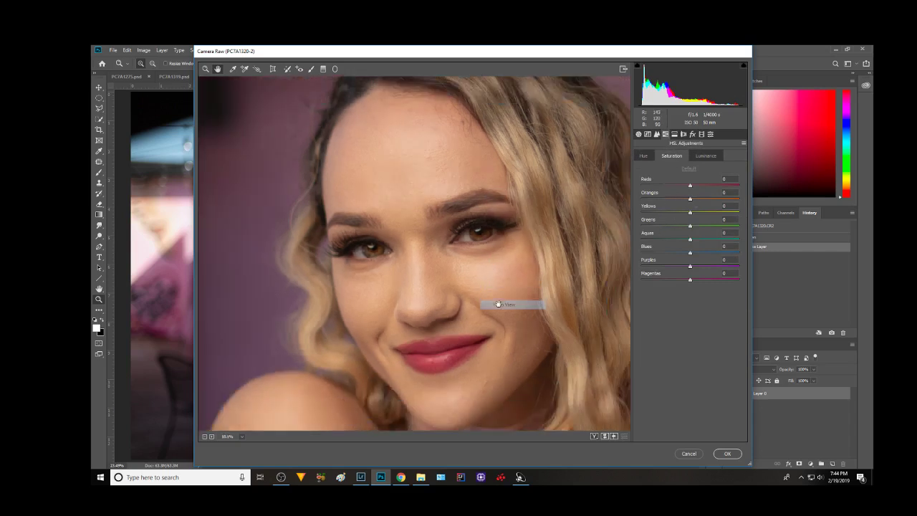
left_click(643, 156)
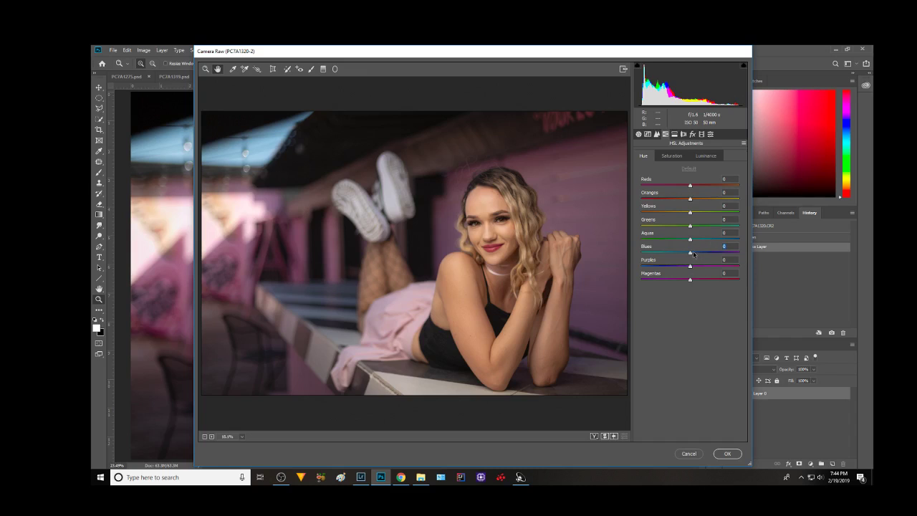
left_click_drag(693, 253, 687, 254)
Lighten the Blues luminance to +8 after trying a saturation tweak and +18
left_click(704, 156)
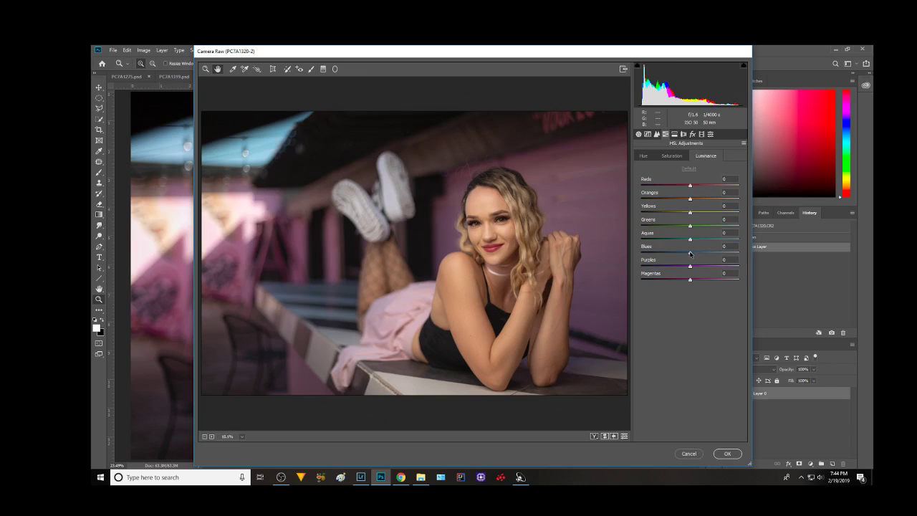
left_click_drag(690, 254, 693, 254)
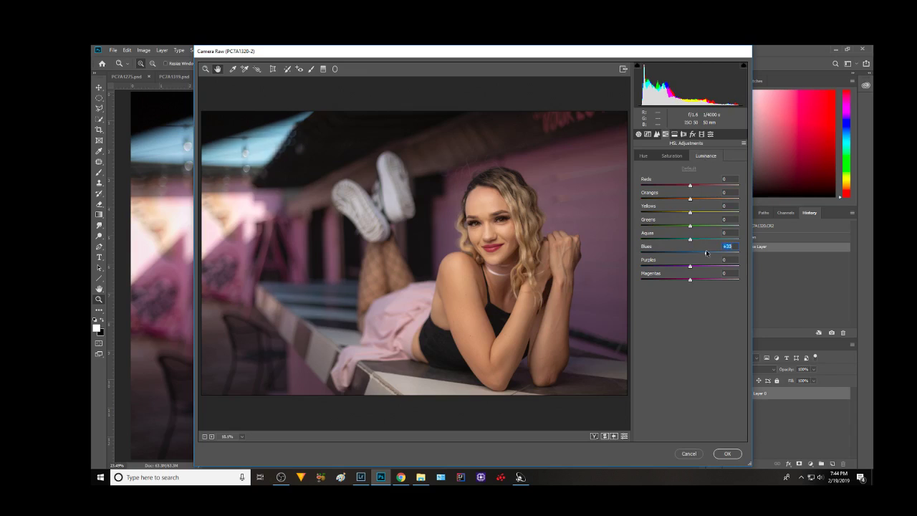
left_click(671, 155)
left_click_drag(690, 253, 698, 258)
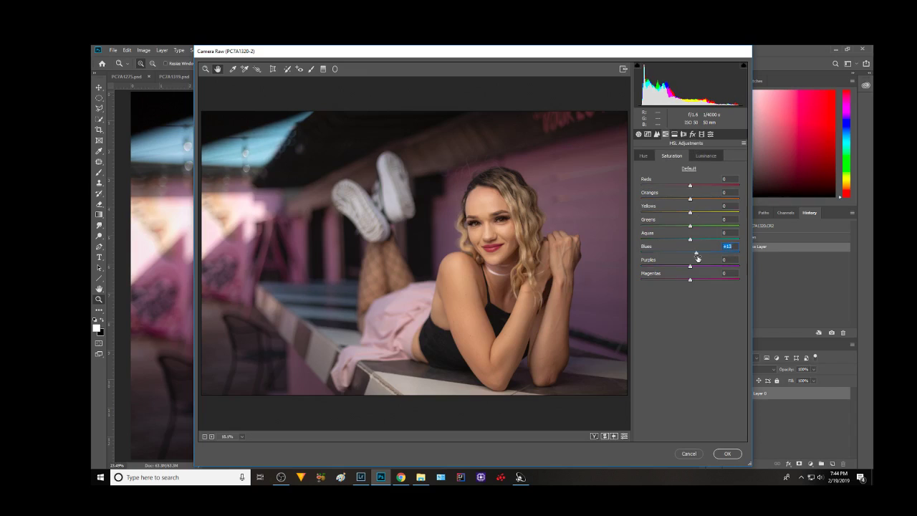
left_click(704, 155)
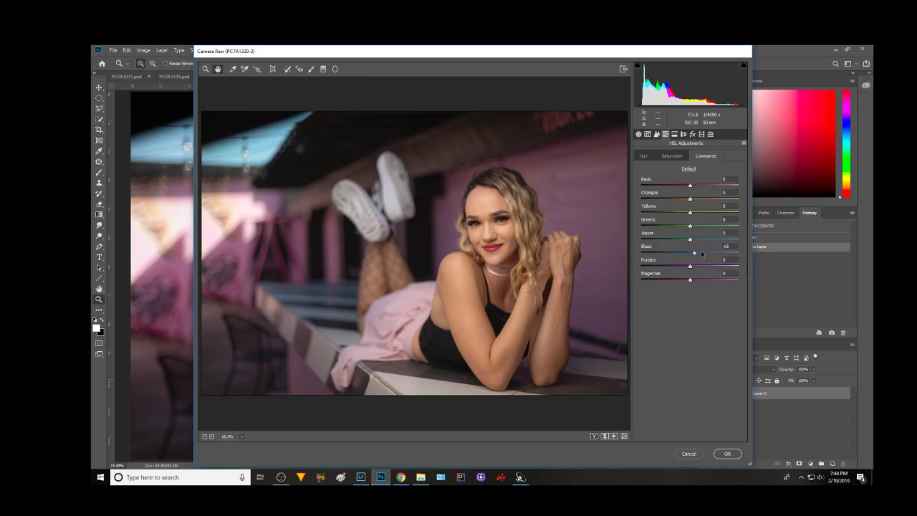
left_click_drag(694, 254, 700, 255)
left_click_drag(698, 254, 694, 255)
Refine the Blues hue, set the Purples hue to +28 and shift the Magentas hue
left_click(645, 157)
left_click_drag(690, 258, 687, 260)
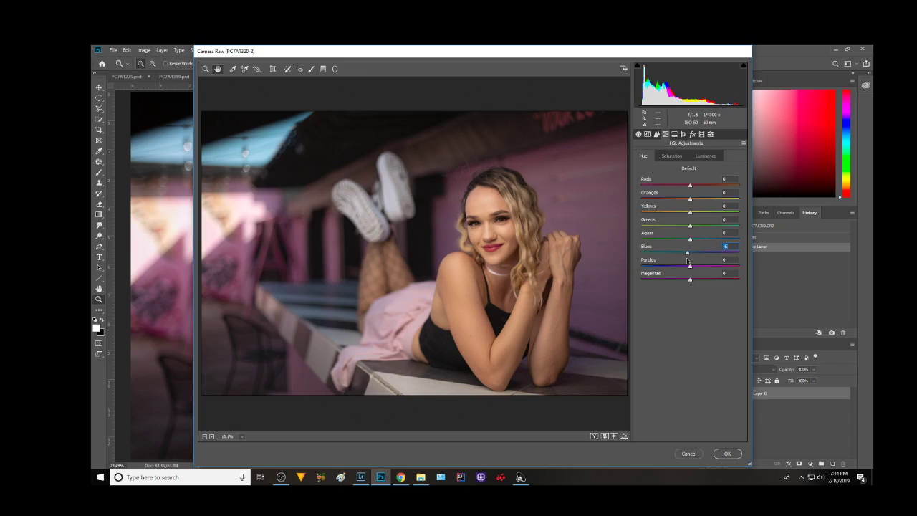
key("Down")
mouse_move(690, 266)
left_mouse_down()
mouse_move(761, 273)
mouse_move(715, 276)
left_mouse_up()
mouse_move(710, 267)
left_mouse_down()
mouse_move(667, 277)
mouse_move(703, 272)
left_mouse_up()
mouse_move(689, 280)
left_mouse_down()
mouse_move(663, 291)
mouse_move(747, 290)
mouse_move(650, 292)
mouse_move(693, 295)
left_mouse_up()
Add a post-crop vignette (Amount -13, Roundness -28, Highlight Priority) and commit the Camera Raw edits
left_click(674, 135)
left_click(682, 135)
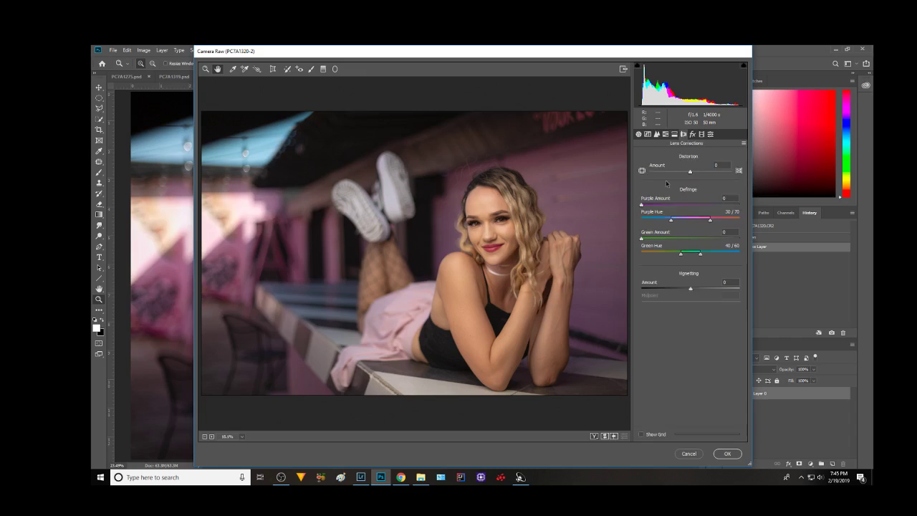
left_click_drag(690, 291, 689, 290)
left_click(692, 135)
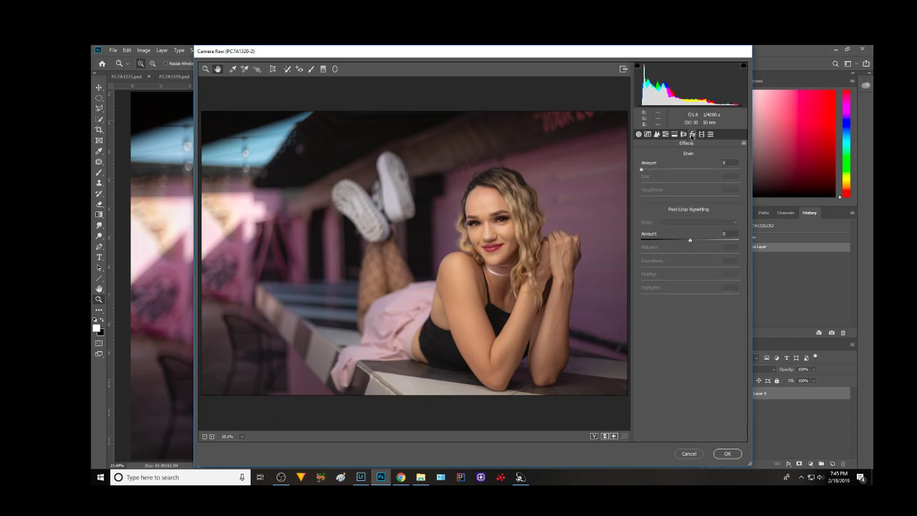
left_click(694, 241)
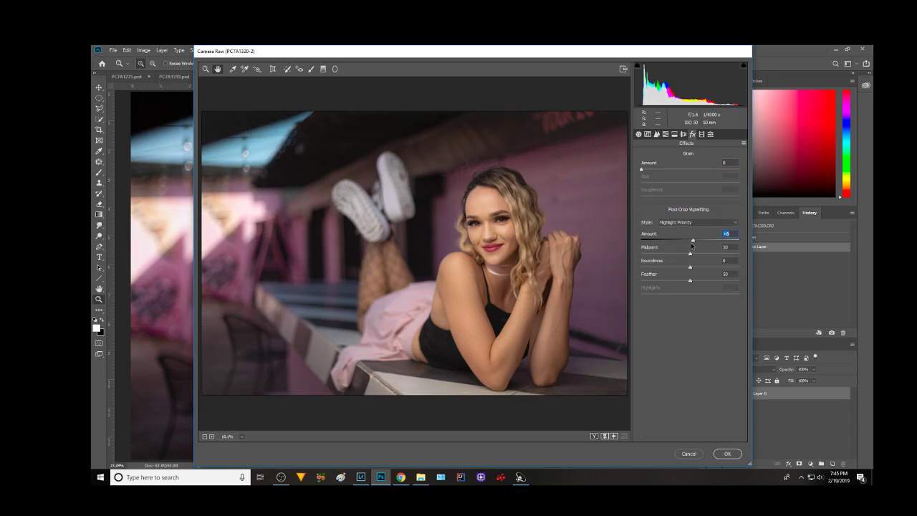
left_click(692, 242)
mouse_move(693, 242)
left_mouse_down()
mouse_move(708, 241)
mouse_move(677, 267)
left_mouse_up()
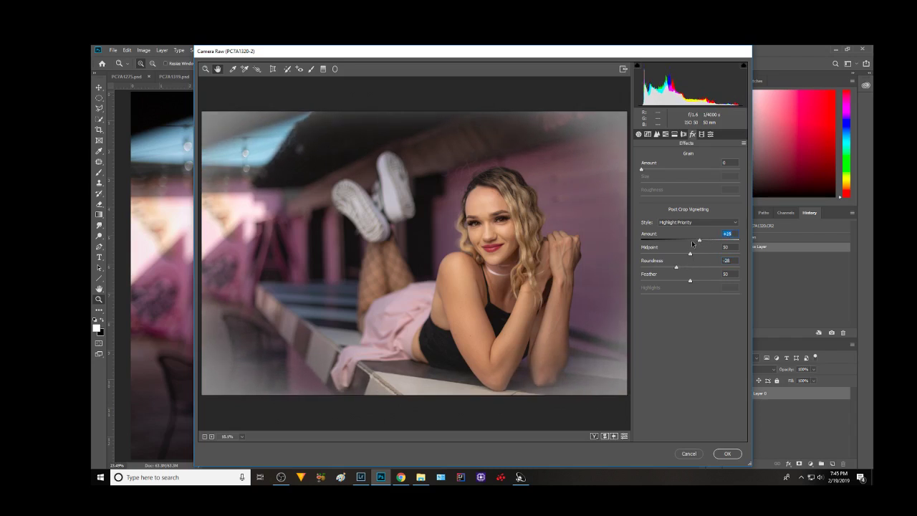
left_click_drag(708, 241, 687, 245)
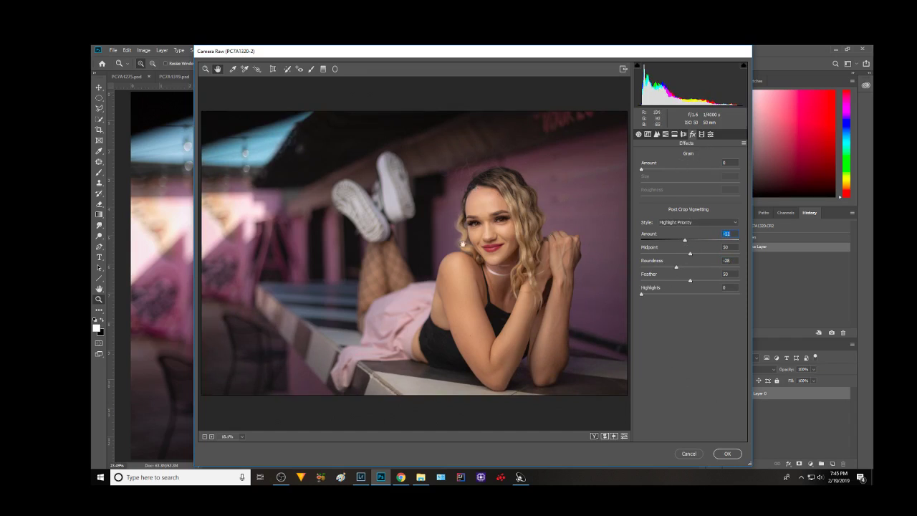
left_click(729, 454)
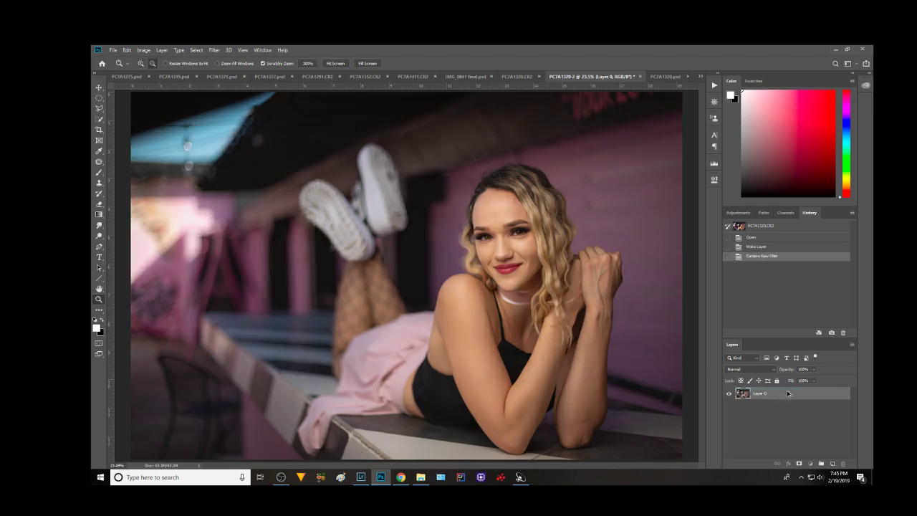
Duplicate Layer 0 and patch the first stray hairs above the head with clean background
key("ctrl+j")
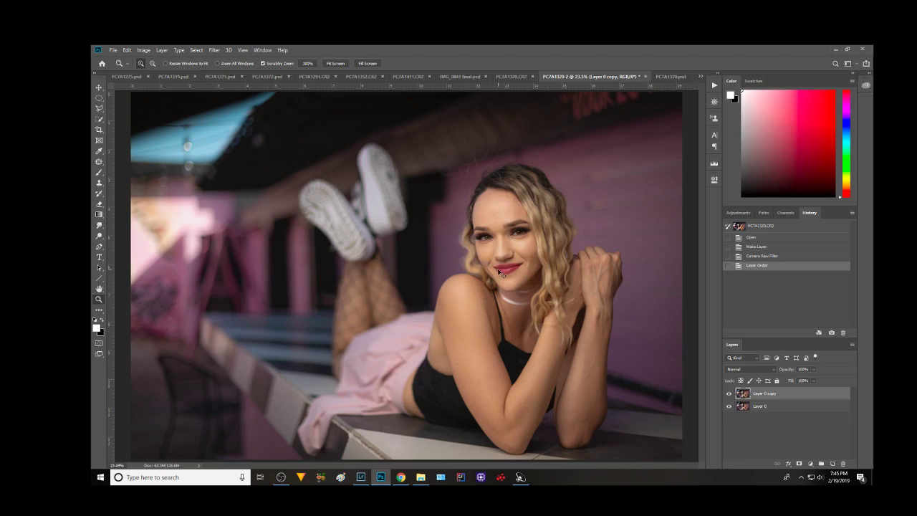
mouse_move(497, 267)
left_mouse_down()
mouse_move(546, 191)
mouse_move(260, 417)
mouse_move(230, 375)
left_mouse_up()
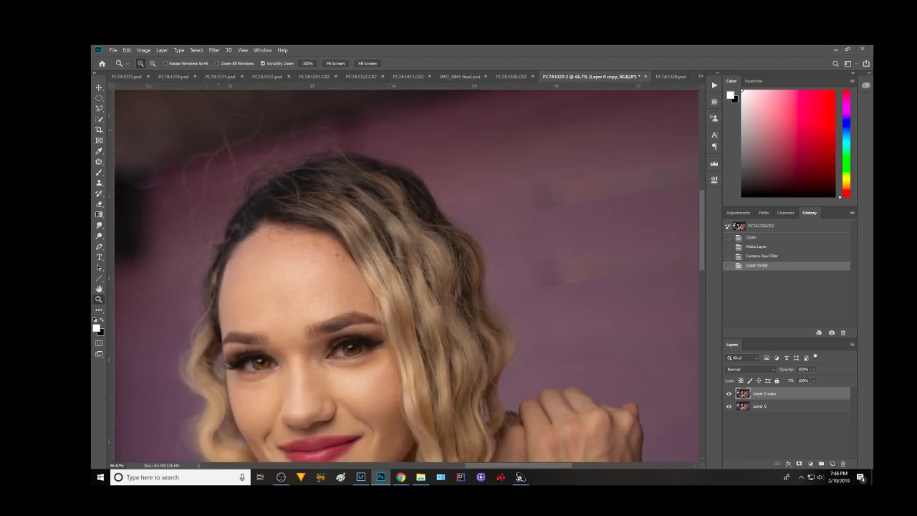
left_click(99, 161)
left_click_drag(220, 219, 331, 356)
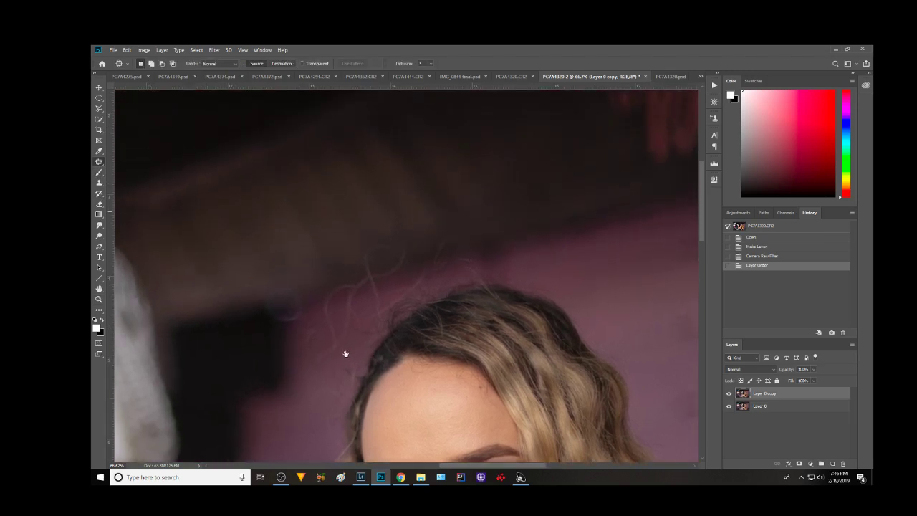
left_click_drag(371, 238, 374, 239)
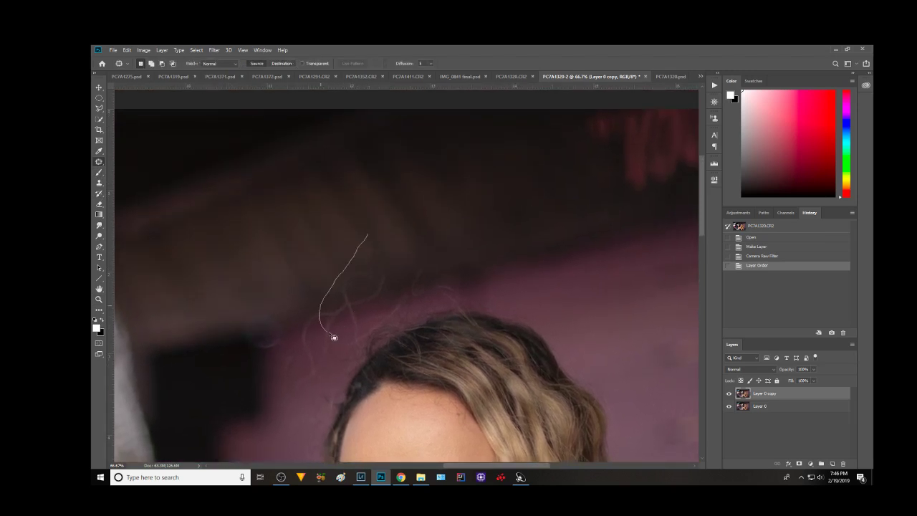
left_click_drag(471, 236, 544, 228)
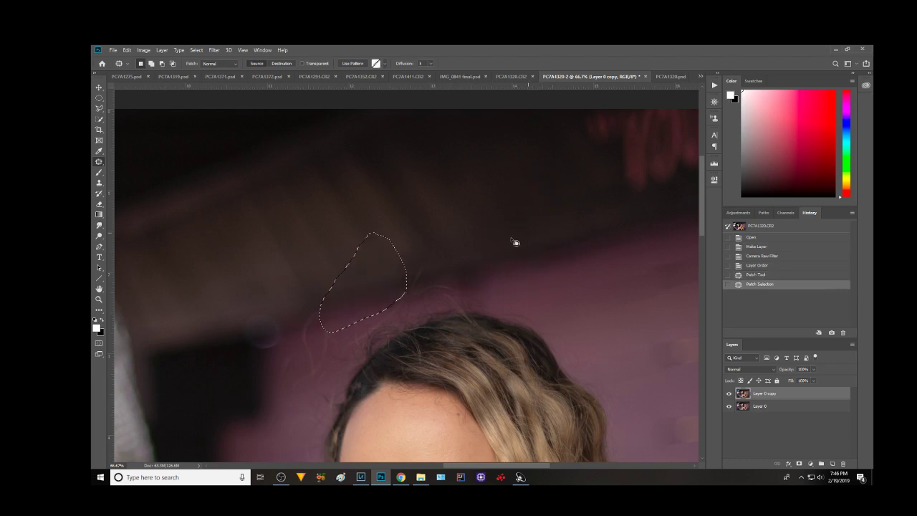
Patch the remaining flyaway hairs near the hairline, deselect, and fit the image on screen
left_click_drag(320, 321, 568, 275)
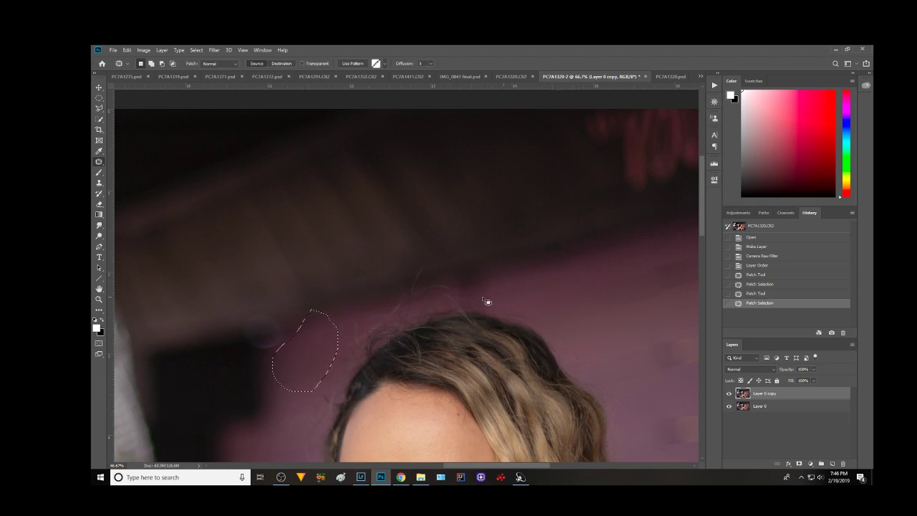
left_click_drag(414, 260, 459, 305)
left_click_drag(444, 274, 521, 261)
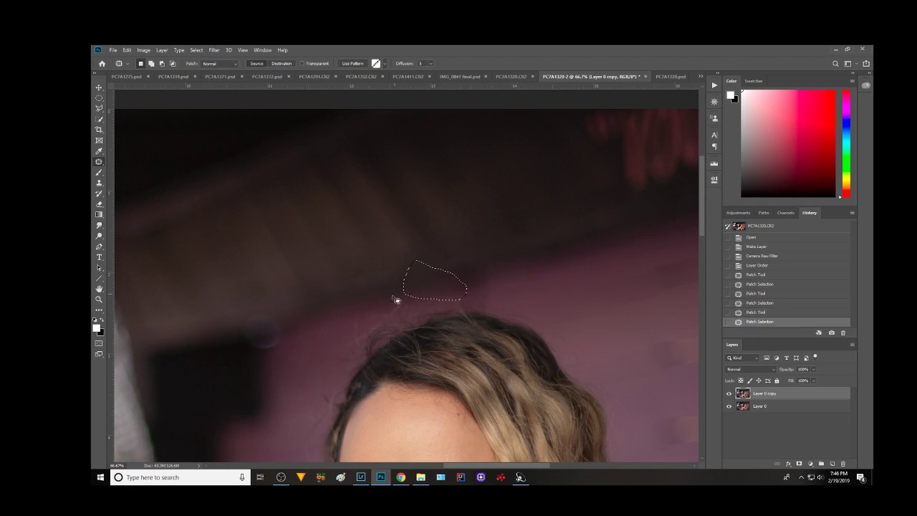
left_click_drag(350, 315, 339, 341)
mouse_move(399, 290)
left_mouse_down()
mouse_move(347, 326)
mouse_move(551, 270)
left_mouse_up()
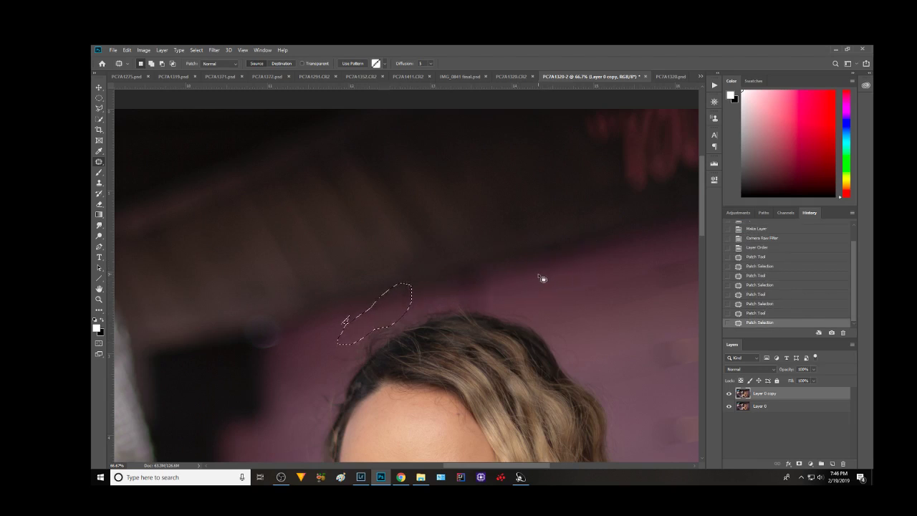
key("ctrl+d")
key("ctrl+minus")
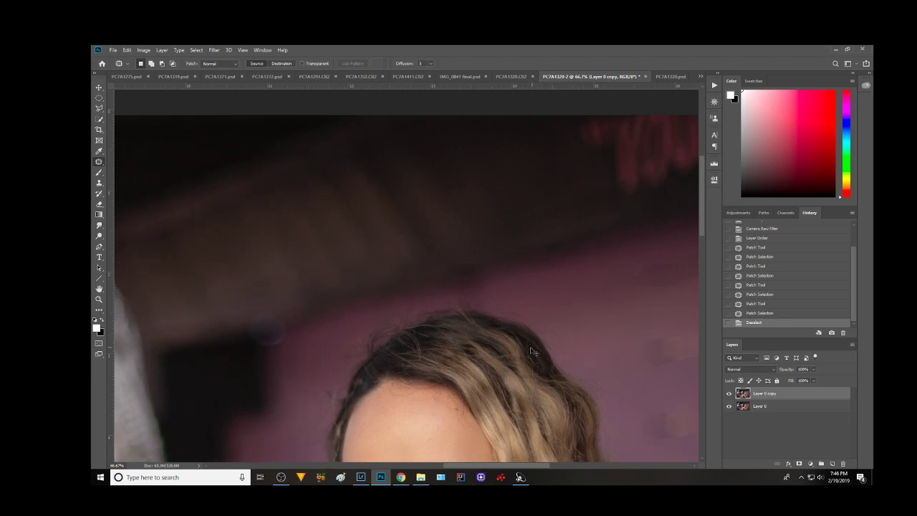
key("ctrl+0")
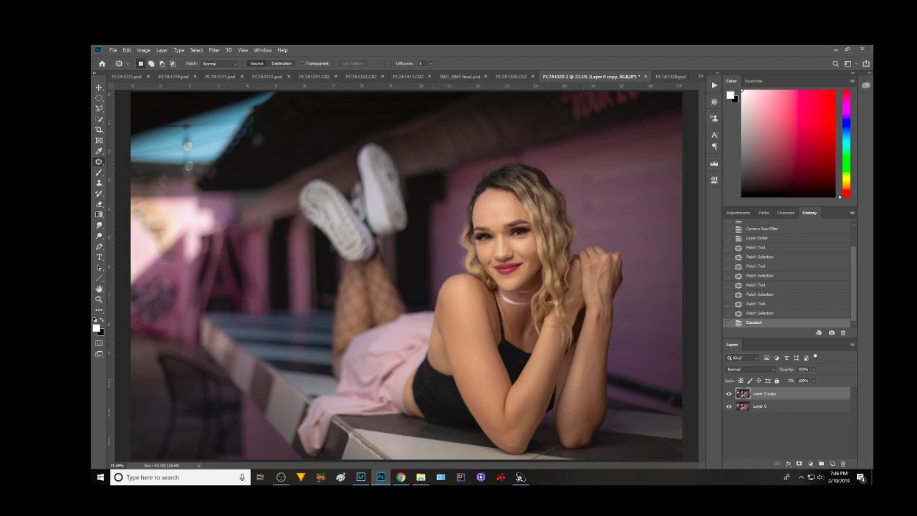
Zoom in and outline the dark object in the lower-left corner with the Polygonal Lasso
key("l")
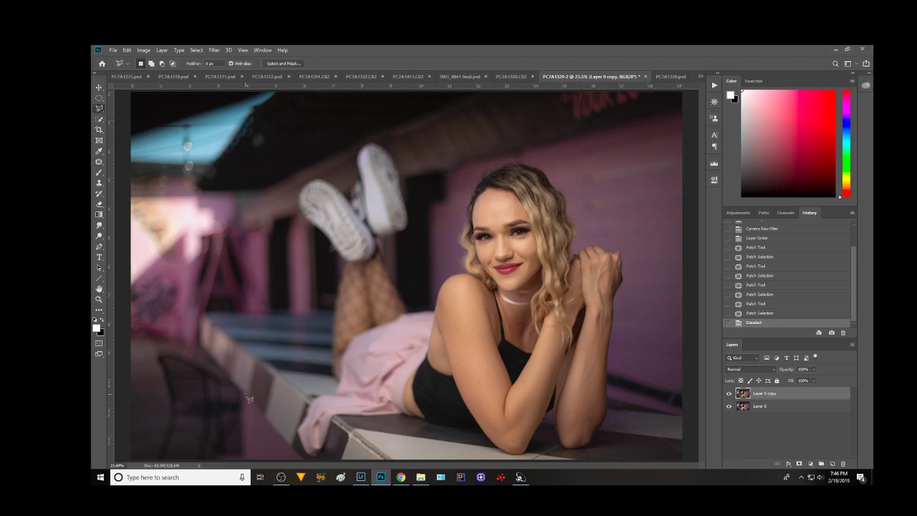
scroll(459, 114, "up", 1)
scroll(459, 114, "up", 1)
scroll(458, 114, "up", 1)
scroll(458, 114, "up", 1)
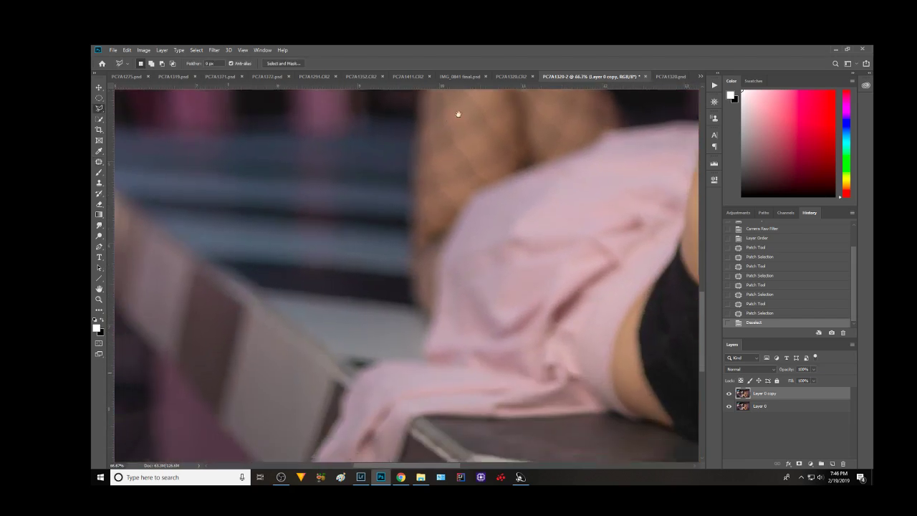
mouse_move(459, 114)
left_mouse_down()
mouse_move(552, 41)
mouse_move(286, 231)
left_mouse_up()
mouse_move(385, 250)
left_mouse_down()
mouse_move(347, 225)
mouse_move(375, 233)
mouse_move(326, 211)
left_mouse_up()
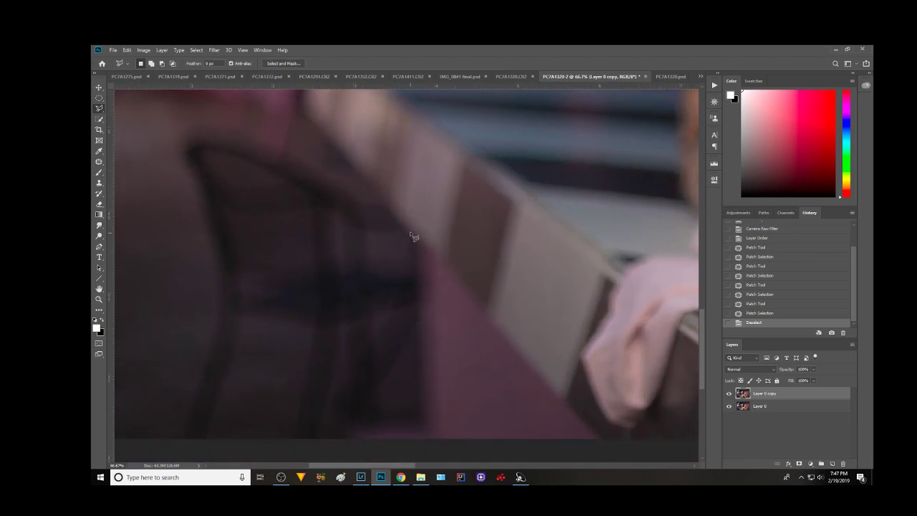
mouse_move(380, 201)
left_mouse_down()
mouse_move(409, 250)
mouse_move(417, 239)
mouse_move(425, 433)
mouse_move(174, 442)
mouse_move(170, 136)
mouse_move(246, 135)
mouse_move(366, 202)
left_mouse_up()
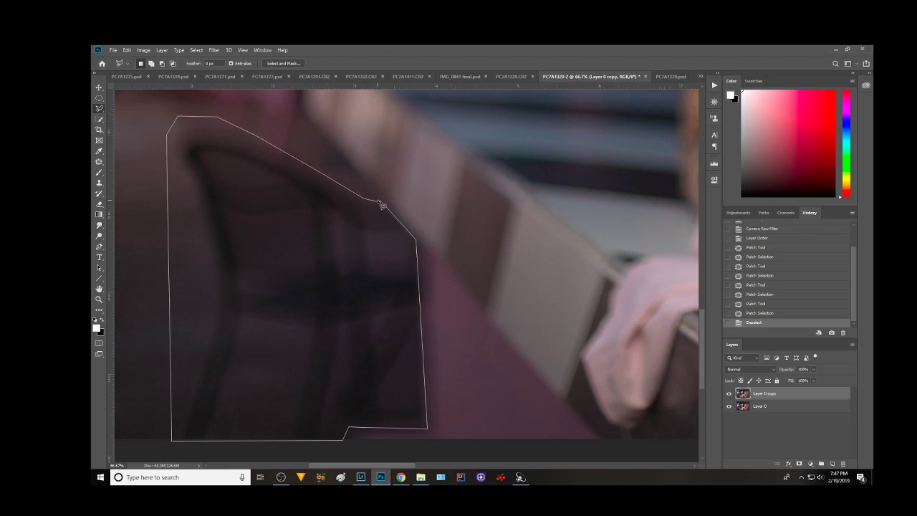
left_click(385, 206)
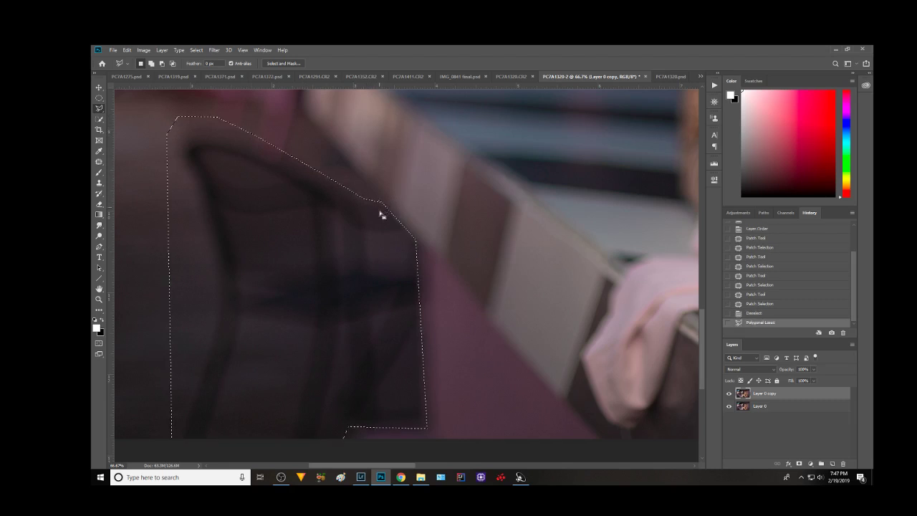
Try a Content-Aware fill on the selection, undo it, and fit the photo on screen
right_click(253, 202)
left_click(276, 298)
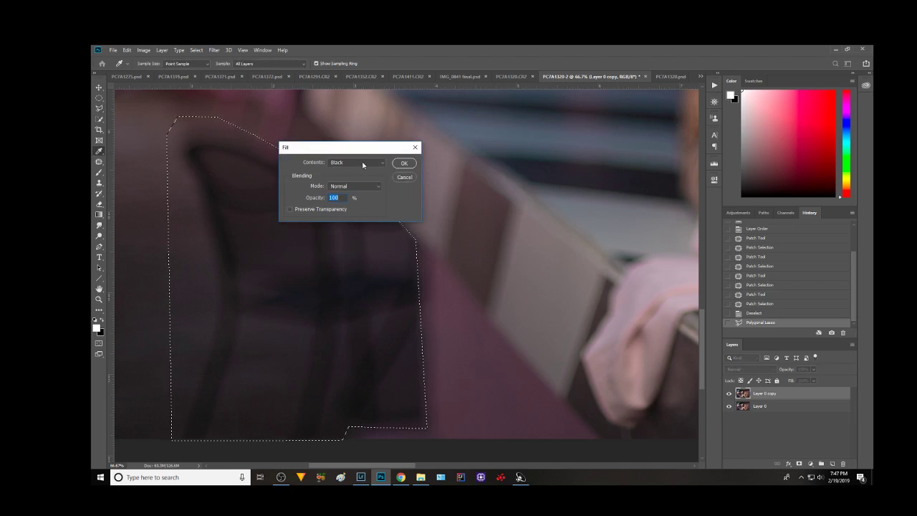
left_click(360, 163)
left_click(347, 205)
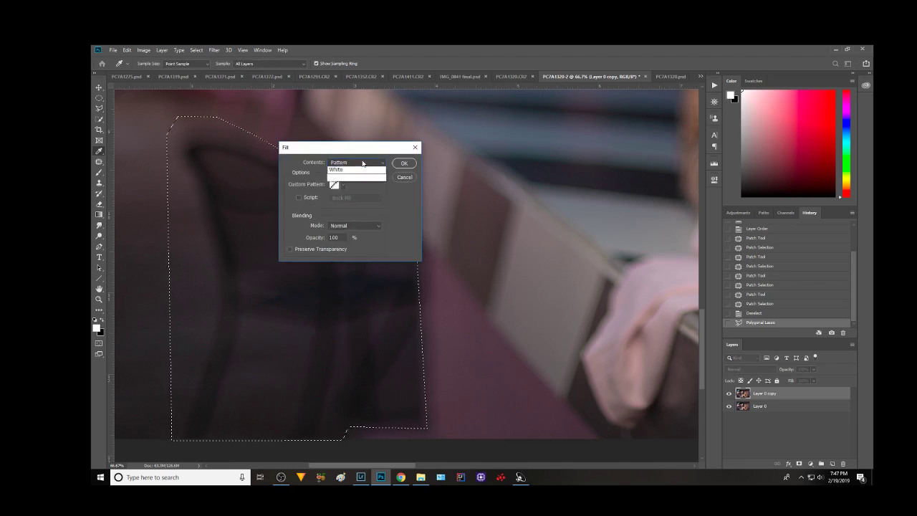
left_click(355, 163)
left_click(351, 198)
left_click(404, 163)
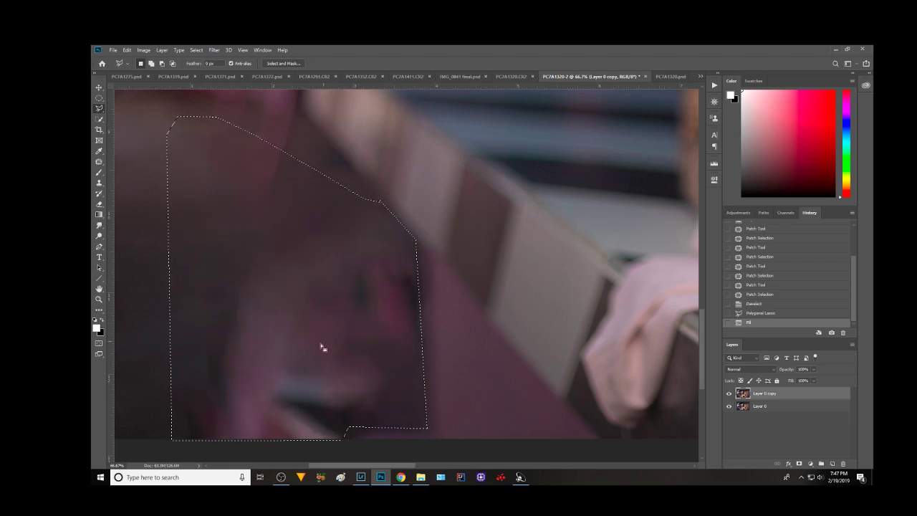
key("ctrl+z")
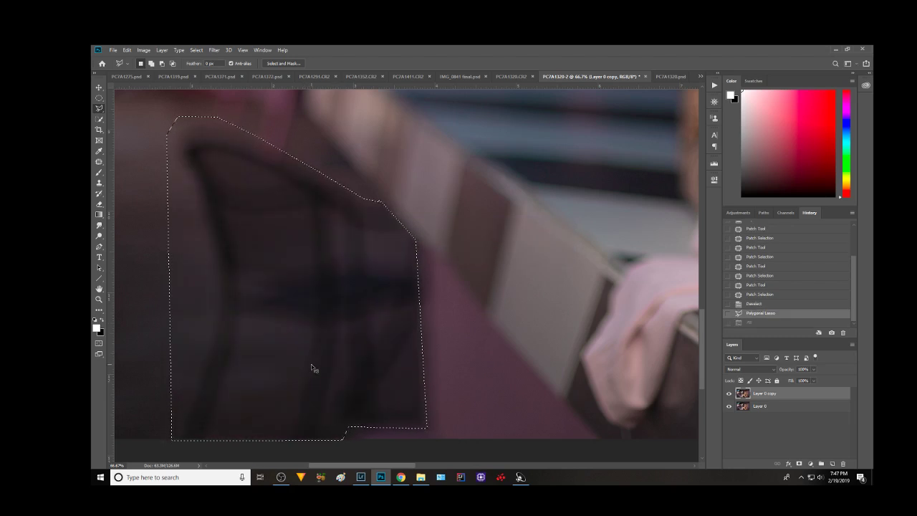
key("ctrl+0")
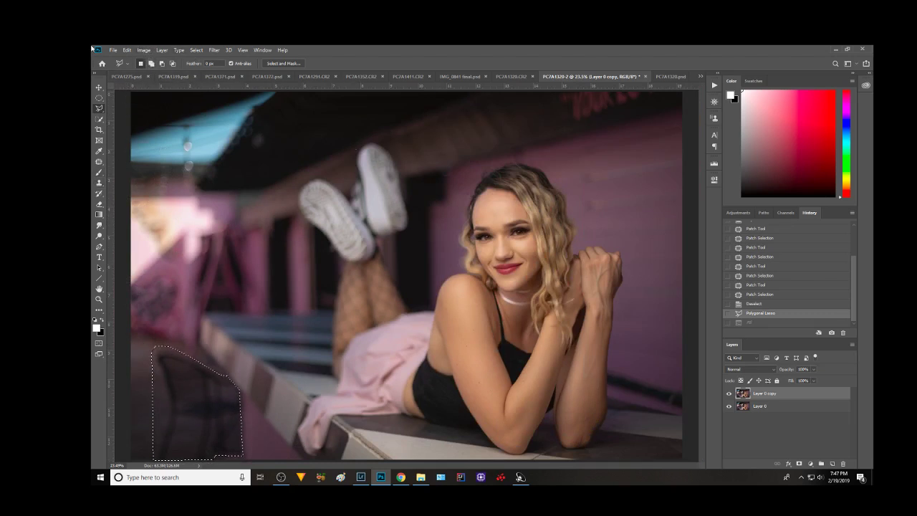
Content-Aware Fill the corner object, excluding the woman and bottom strip from sampling, output to a new layer
left_click(127, 50)
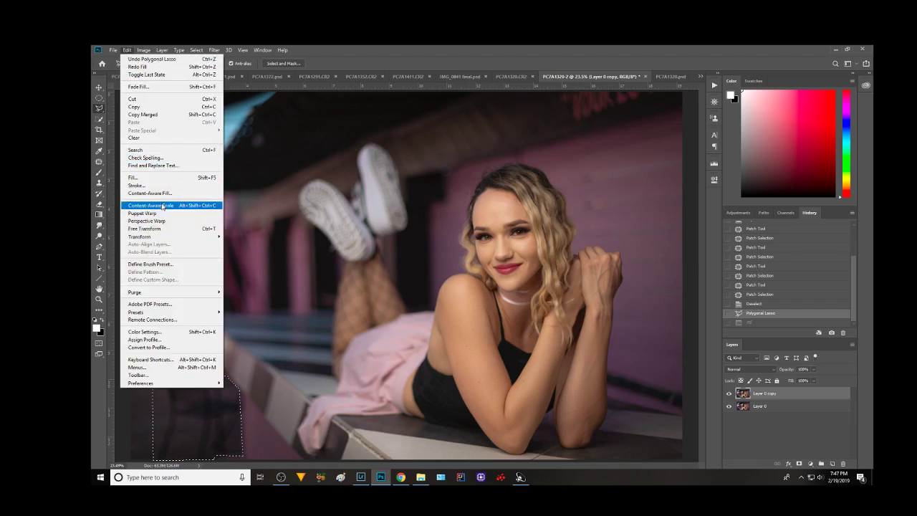
left_click(174, 193)
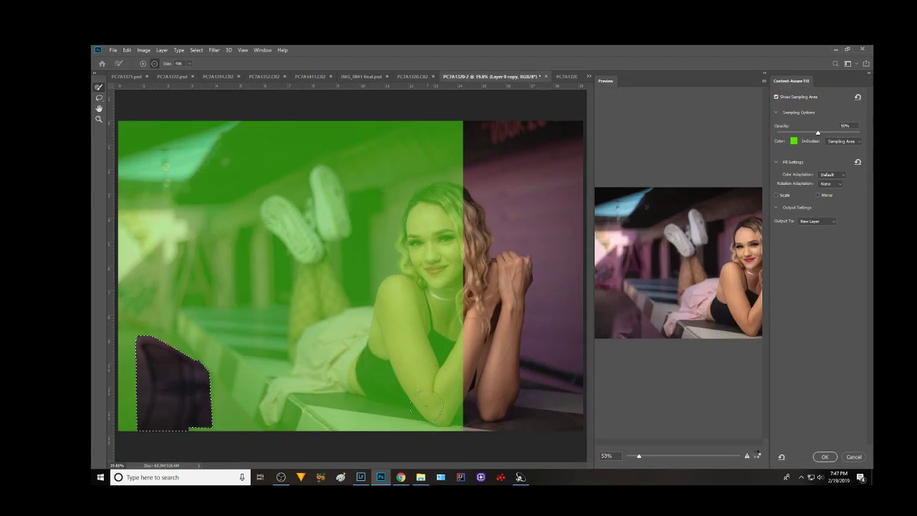
mouse_move(444, 430)
left_mouse_down()
mouse_move(260, 423)
mouse_move(203, 353)
mouse_move(120, 279)
mouse_move(124, 152)
mouse_move(157, 115)
mouse_move(508, 115)
mouse_move(103, 127)
mouse_move(459, 154)
mouse_move(286, 175)
mouse_move(525, 212)
left_mouse_up()
left_click_drag(132, 201, 401, 201)
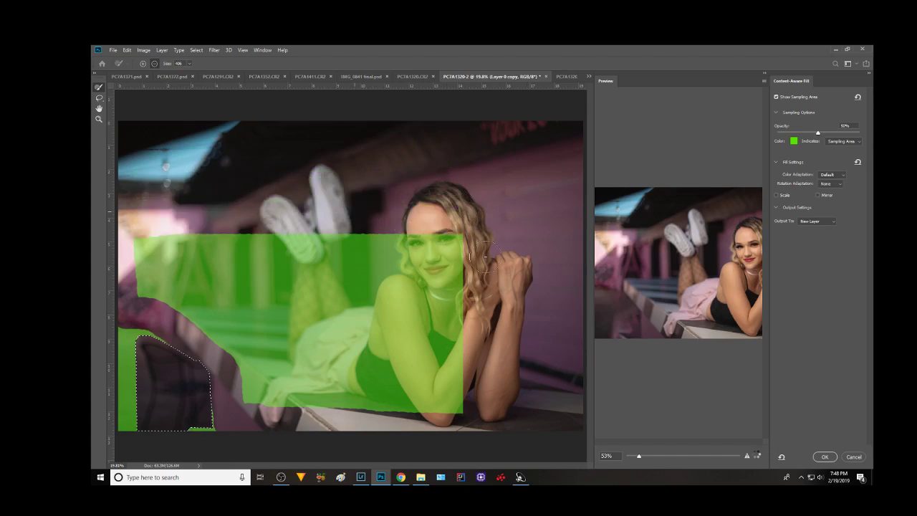
mouse_move(423, 236)
left_mouse_down()
mouse_move(446, 266)
mouse_move(451, 415)
mouse_move(428, 405)
mouse_move(421, 243)
mouse_move(398, 407)
mouse_move(379, 237)
mouse_move(362, 401)
mouse_move(376, 366)
mouse_move(323, 397)
mouse_move(336, 240)
mouse_move(344, 322)
mouse_move(315, 321)
mouse_move(290, 229)
mouse_move(298, 394)
mouse_move(222, 358)
mouse_move(140, 297)
mouse_move(143, 222)
mouse_move(265, 244)
mouse_move(176, 272)
mouse_move(229, 358)
mouse_move(190, 428)
mouse_move(268, 315)
mouse_move(280, 256)
mouse_move(248, 361)
mouse_move(241, 283)
mouse_move(187, 276)
left_mouse_up()
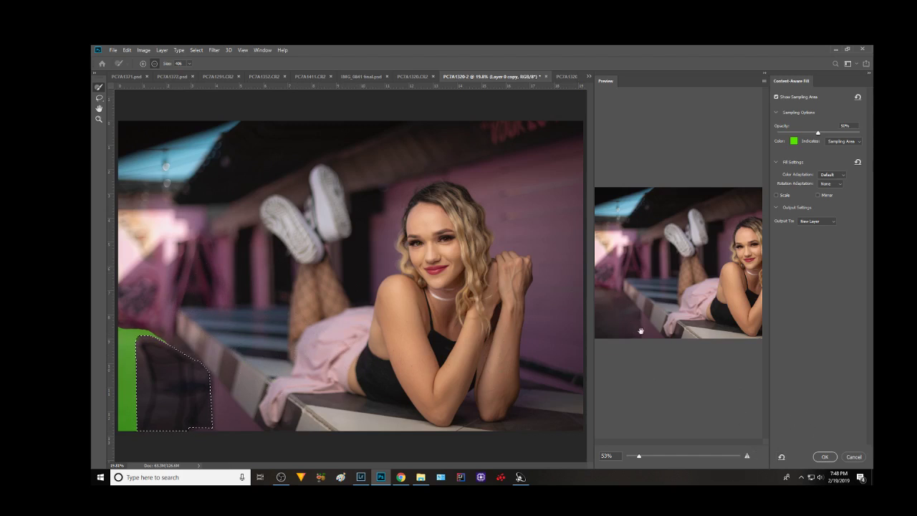
scroll(629, 308, "down", 5)
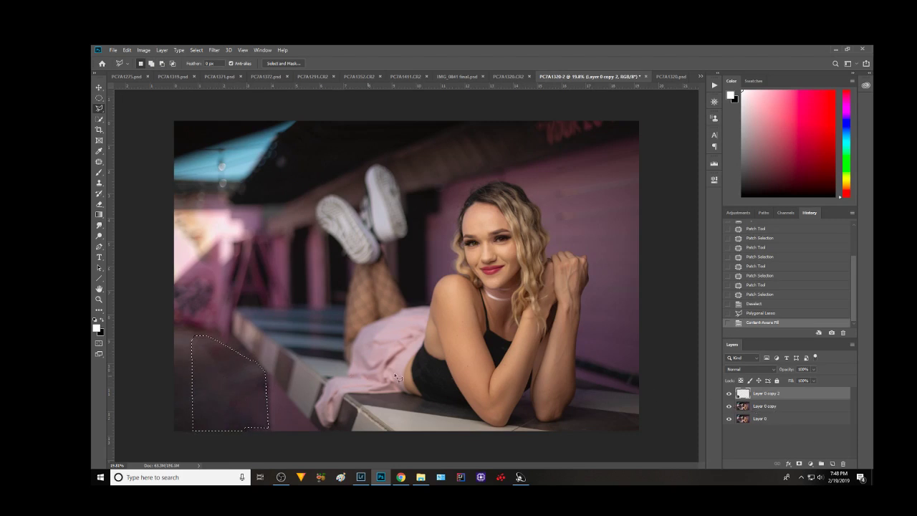
Merge the filled Layer 0 copy 2 down into Layer 0 copy and deselect
right_click(746, 394)
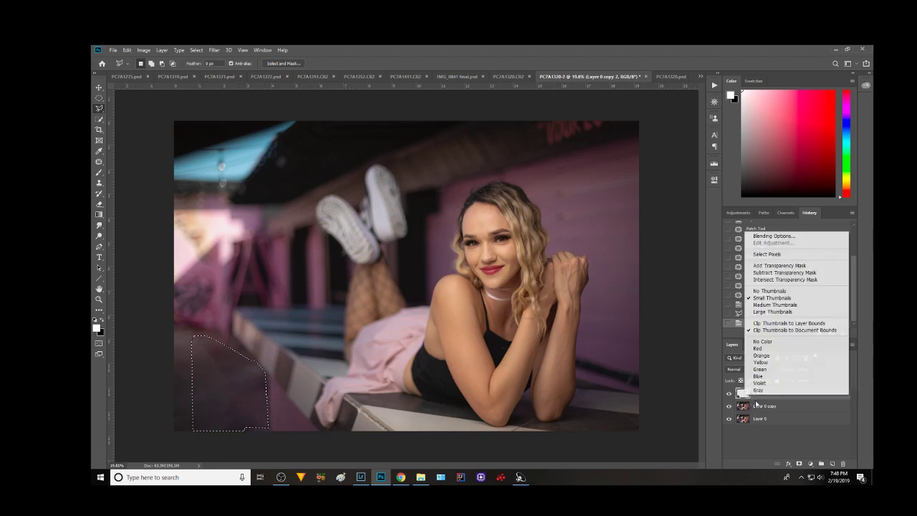
left_click(796, 403)
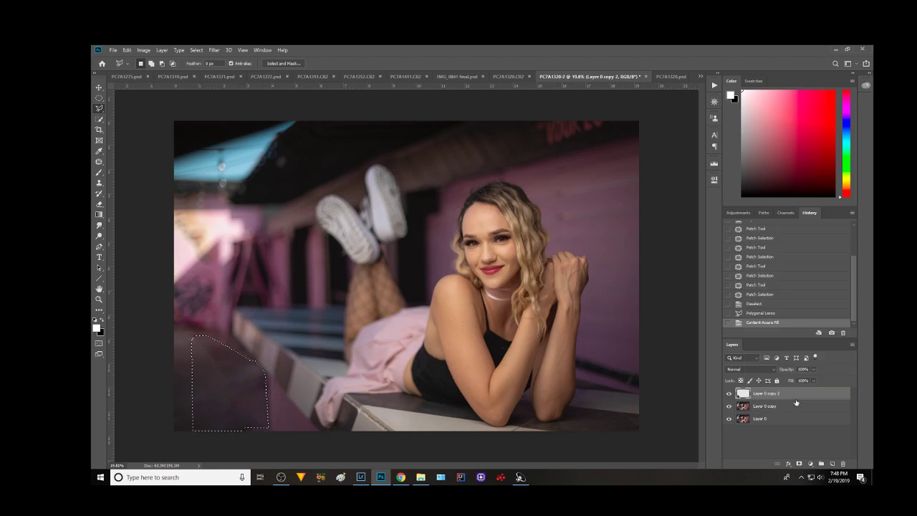
right_click(791, 397)
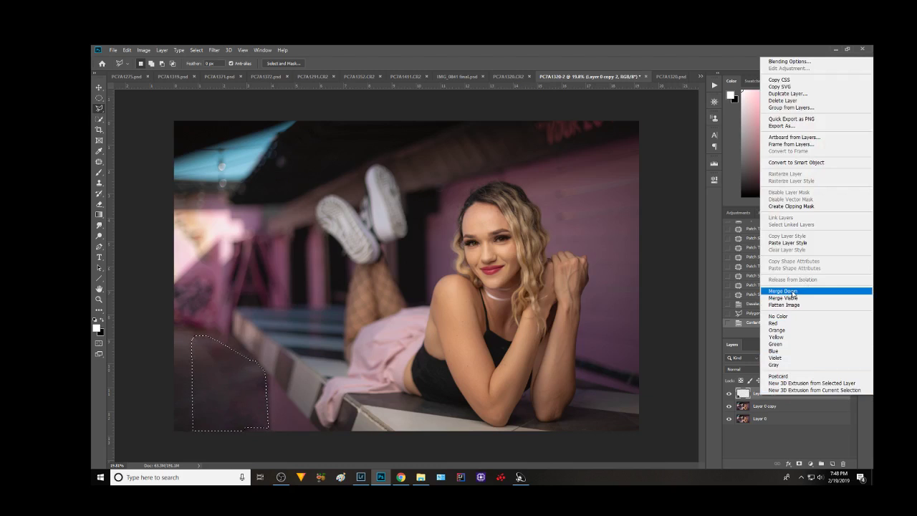
left_click(794, 292)
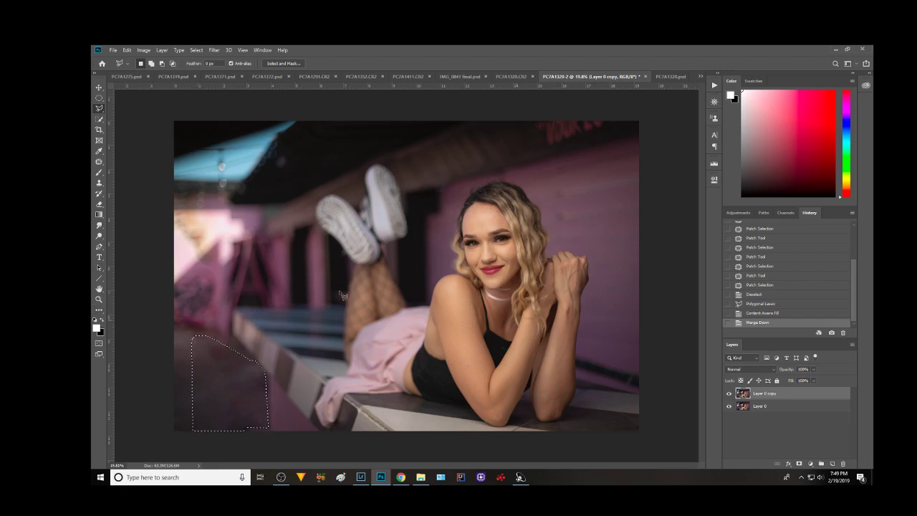
key("ctrl+d")
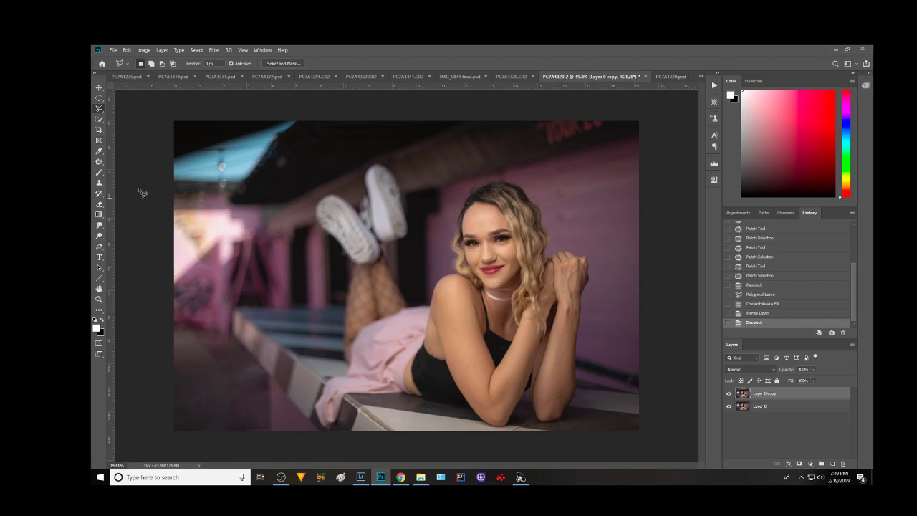
Zoom into the lower-left bench and outline the first streaks with the Patch tool
left_click(100, 163)
scroll(159, 237, "up", 1)
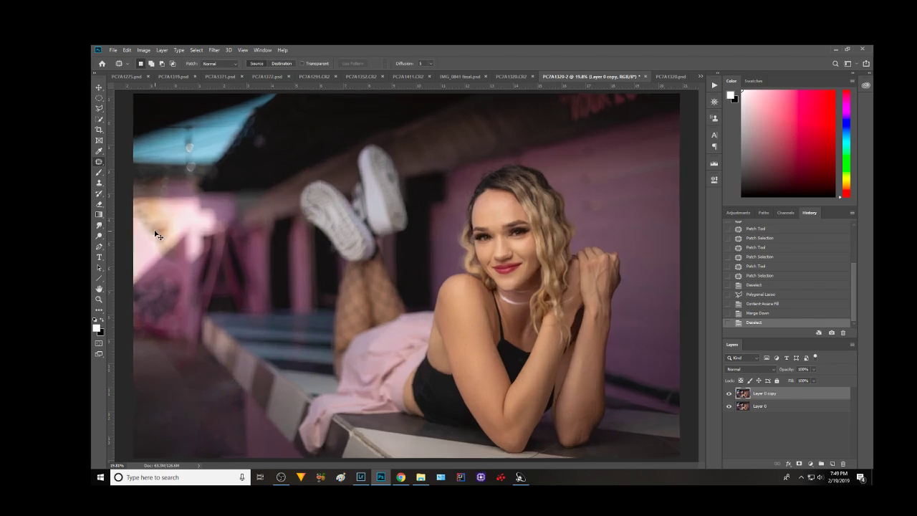
scroll(153, 231, "up", 1)
scroll(139, 277, "up", 1)
mouse_move(302, 292)
left_mouse_down()
mouse_move(500, 169)
mouse_move(502, 156)
left_mouse_up()
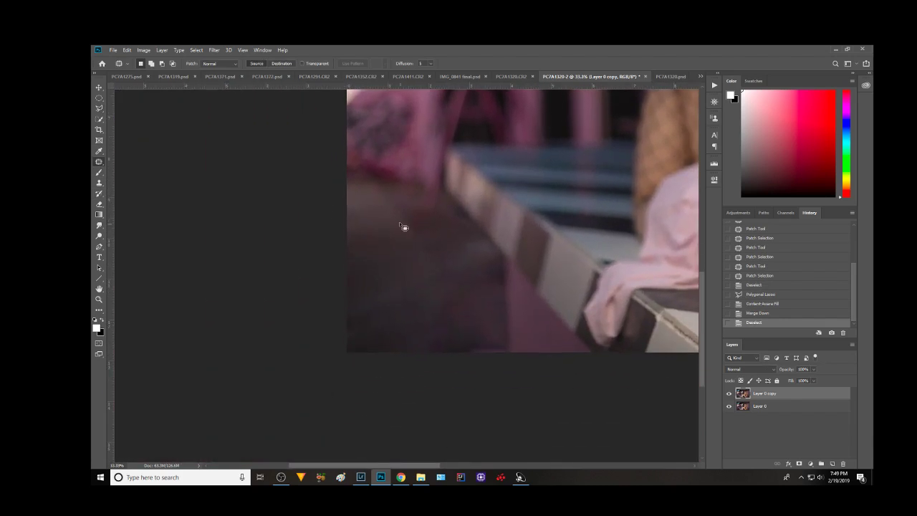
mouse_move(387, 205)
left_mouse_down()
mouse_move(429, 266)
mouse_move(417, 215)
mouse_move(409, 227)
left_mouse_up()
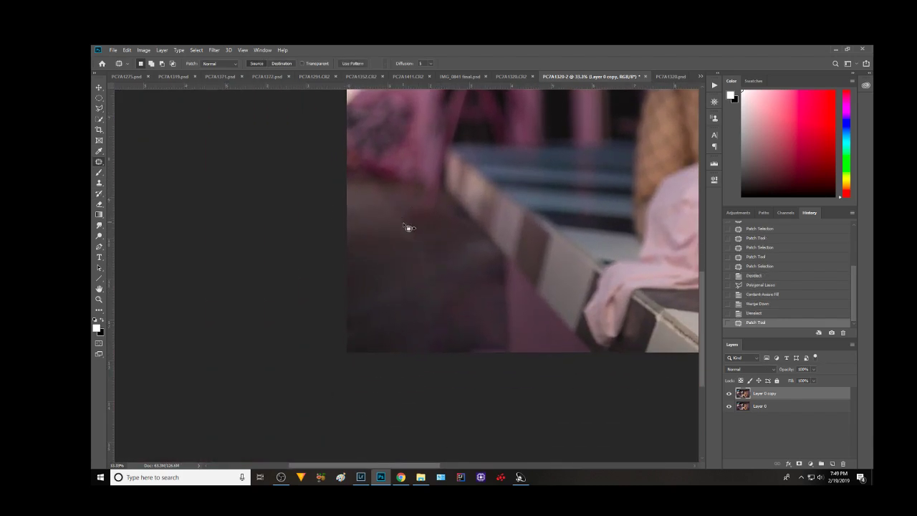
mouse_move(424, 266)
left_mouse_down()
mouse_move(431, 280)
mouse_move(405, 310)
left_mouse_up()
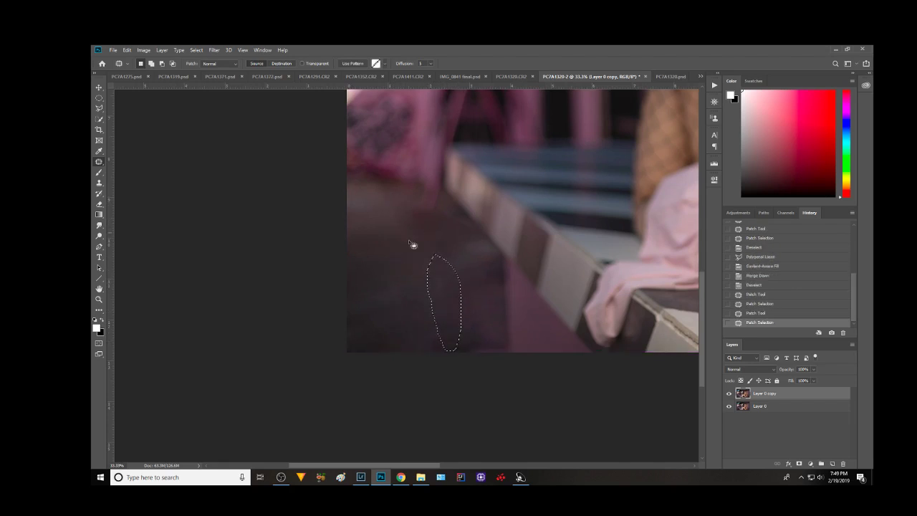
key("ctrl+d")
Patch further bench streaks by dragging them onto nearby clean bench texture
left_click_drag(432, 235, 435, 231)
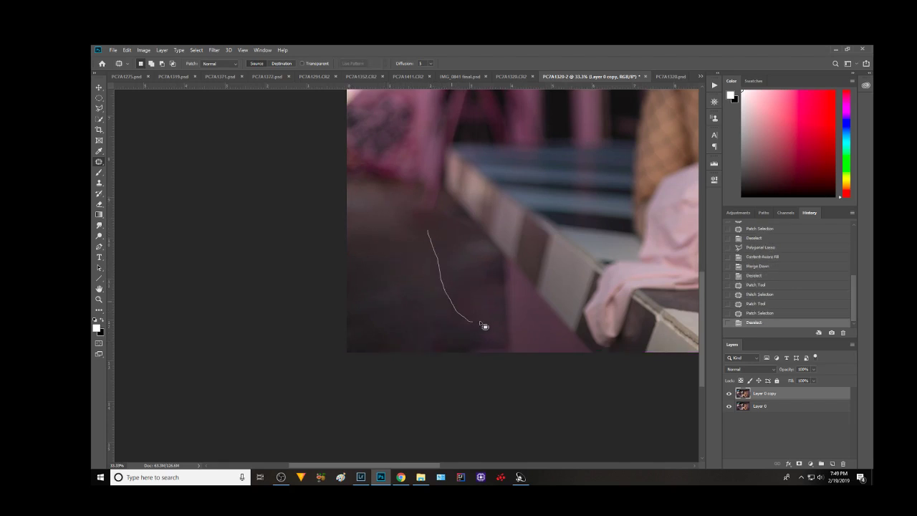
left_click_drag(464, 260, 391, 268)
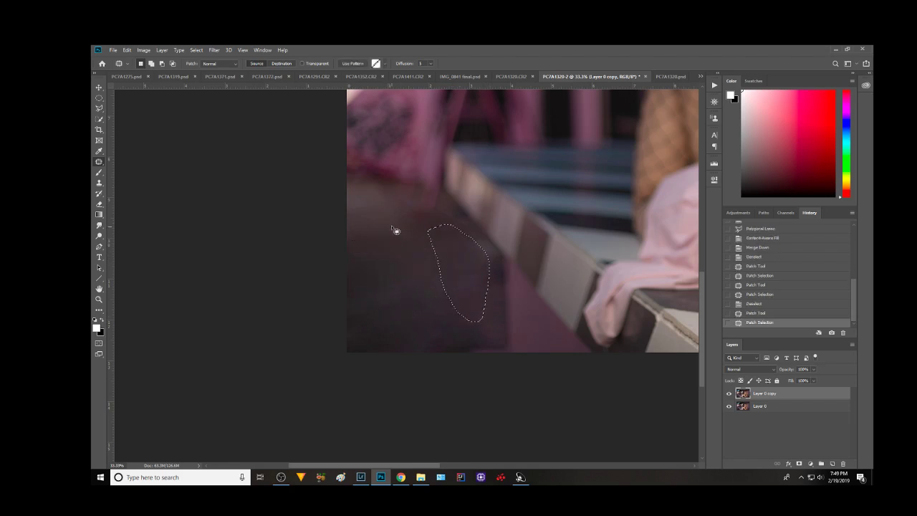
mouse_move(395, 231)
left_mouse_down()
mouse_move(391, 260)
mouse_move(479, 294)
mouse_move(430, 314)
mouse_move(486, 333)
mouse_move(487, 323)
mouse_move(403, 282)
left_mouse_up()
mouse_move(484, 278)
left_mouse_down()
mouse_move(502, 330)
mouse_move(473, 258)
mouse_move(441, 283)
left_mouse_up()
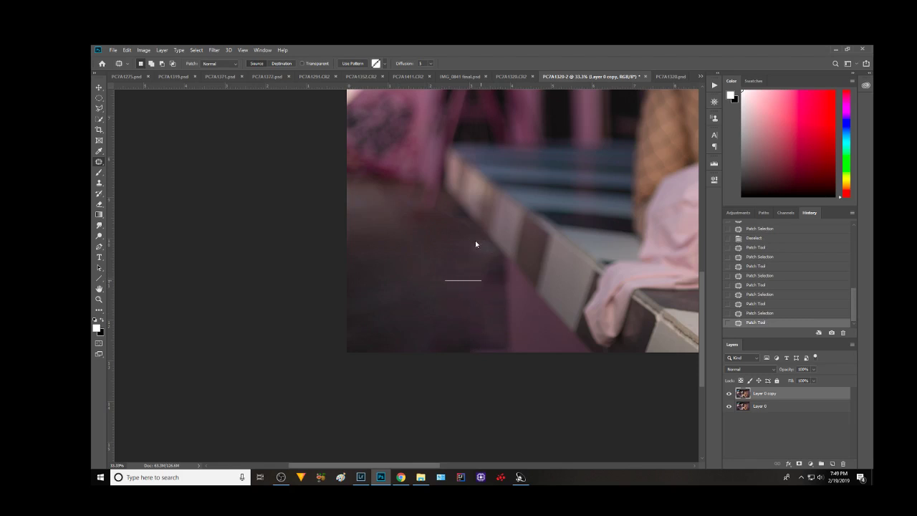
key("Return")
mouse_move(464, 242)
left_mouse_down()
mouse_move(475, 323)
mouse_move(452, 344)
mouse_move(491, 344)
mouse_move(504, 264)
mouse_move(466, 238)
left_mouse_up()
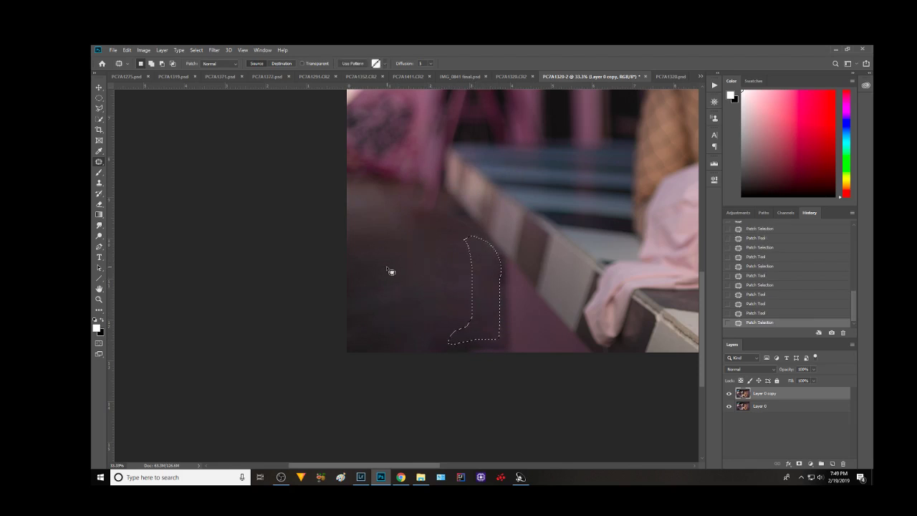
key("ctrl+d")
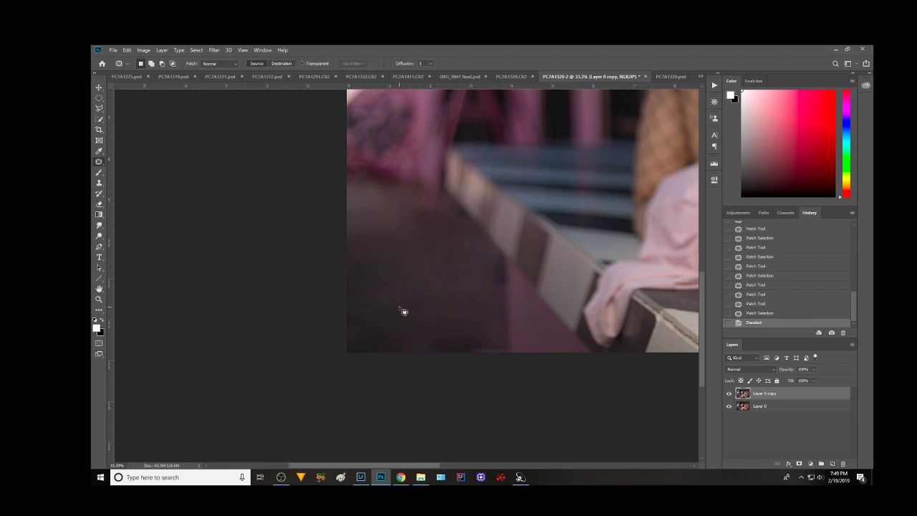
Fit the photo, undo the last patch in History, and patch a streak near the bench's lower-left
key("ctrl+0")
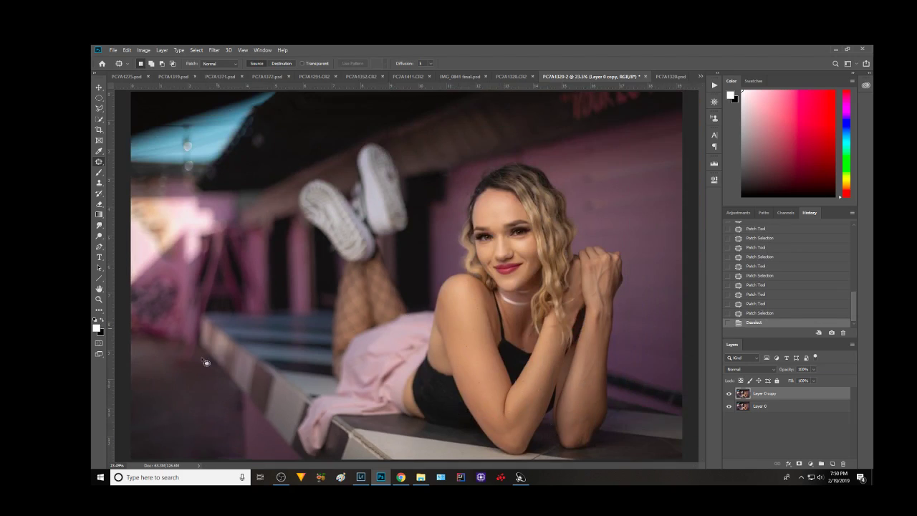
left_click(753, 304)
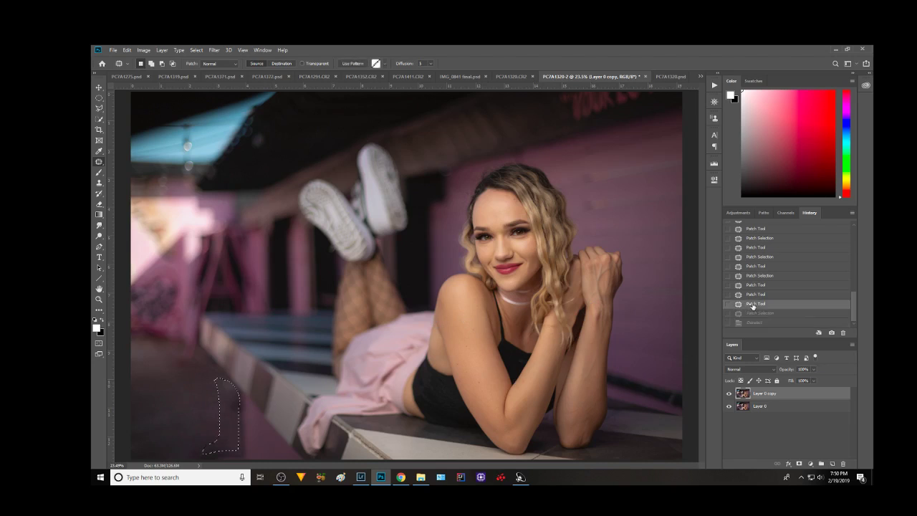
key("ctrl+d")
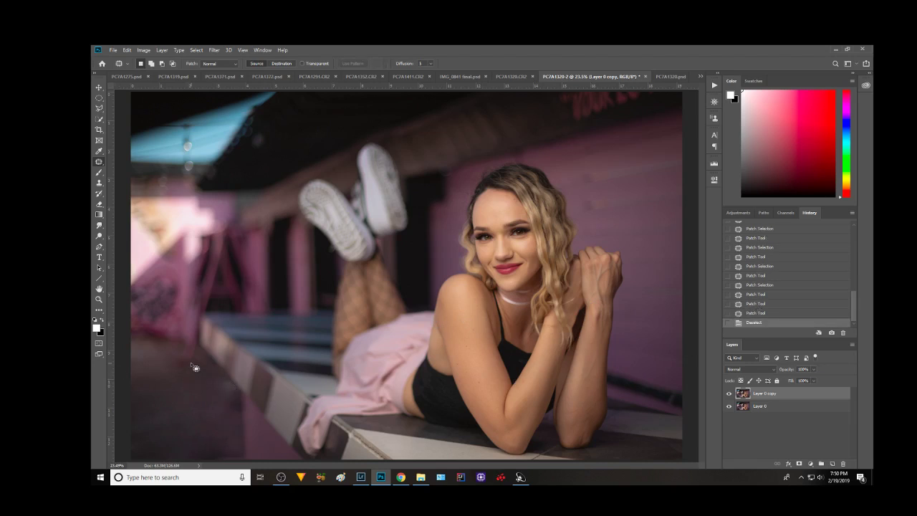
mouse_move(192, 366)
left_mouse_down()
mouse_move(216, 371)
mouse_move(200, 374)
mouse_move(198, 390)
left_mouse_up()
key("ctrl+d")
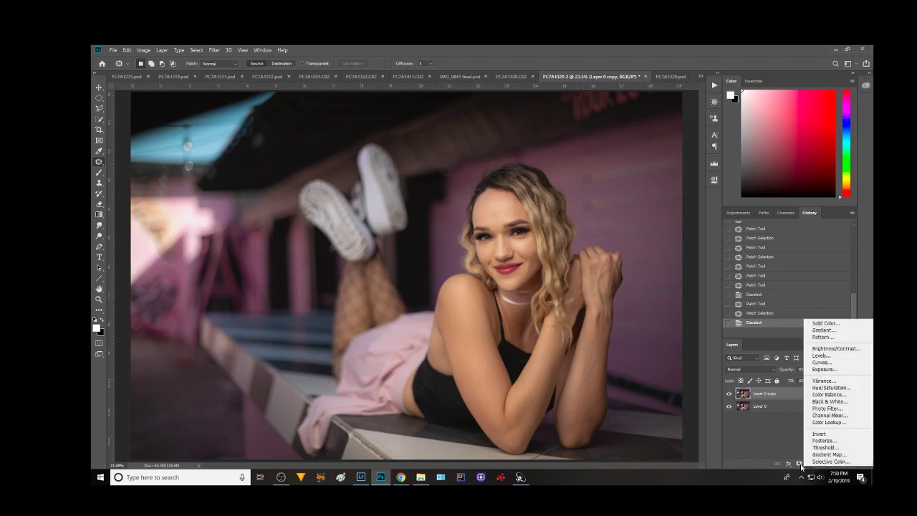
Add a Levels adjustment layer and move its Properties panel beside the photo
left_click(810, 463)
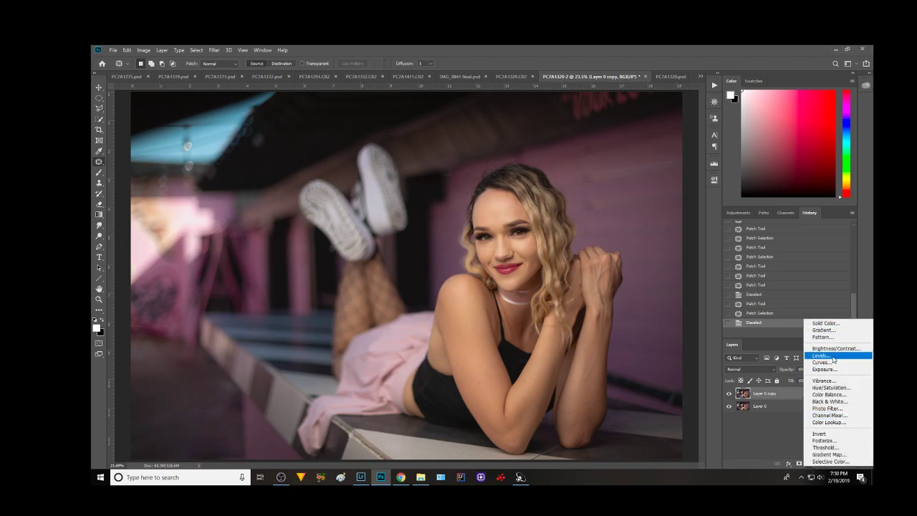
left_click(817, 356)
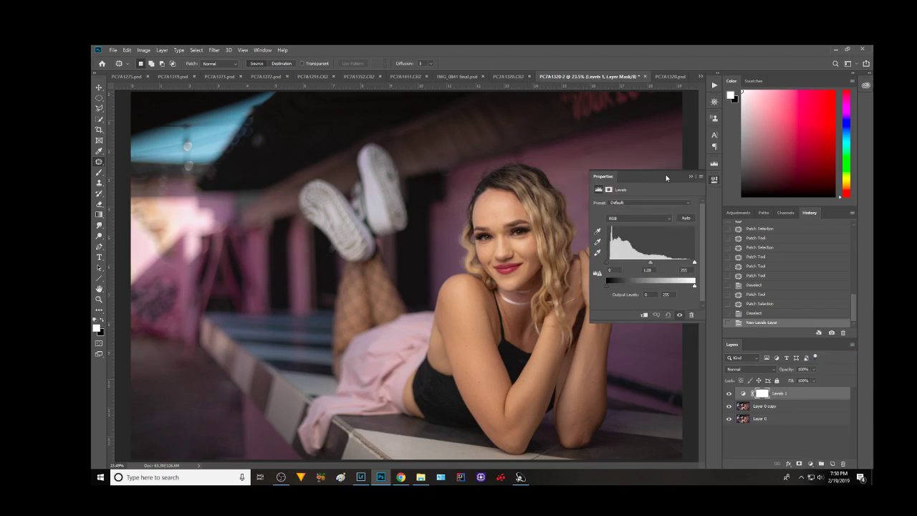
left_click_drag(664, 180, 667, 181)
Brighten the midtones, set input white to 222 and output levels to 4–233
left_click_drag(607, 264, 608, 265)
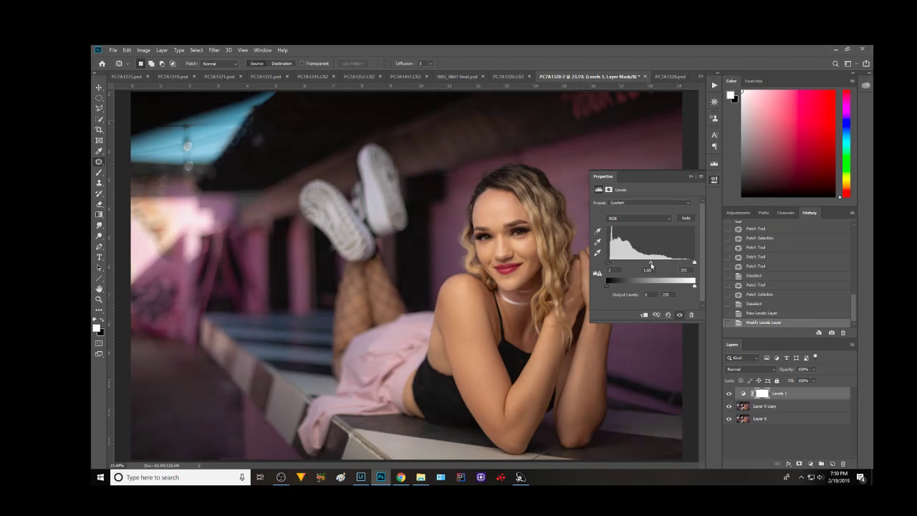
left_click_drag(649, 264, 649, 265)
left_click_drag(694, 264, 683, 265)
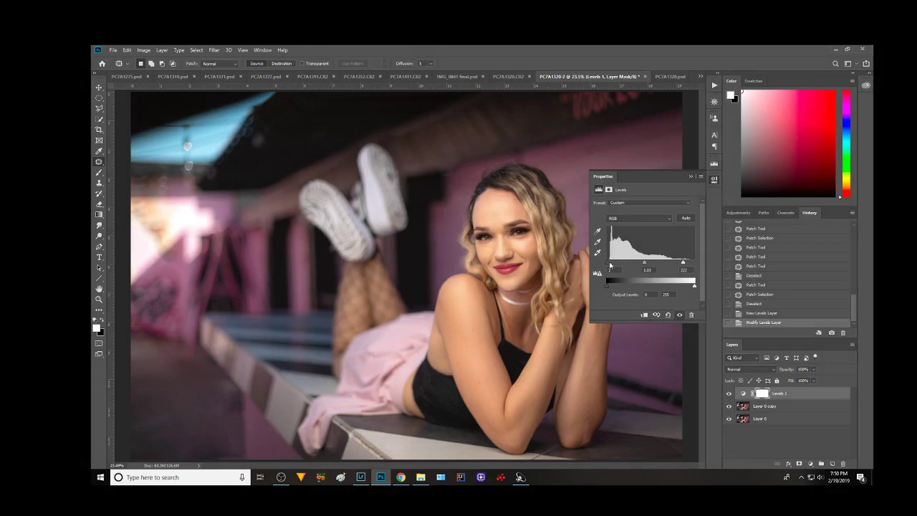
left_click_drag(606, 286, 607, 287)
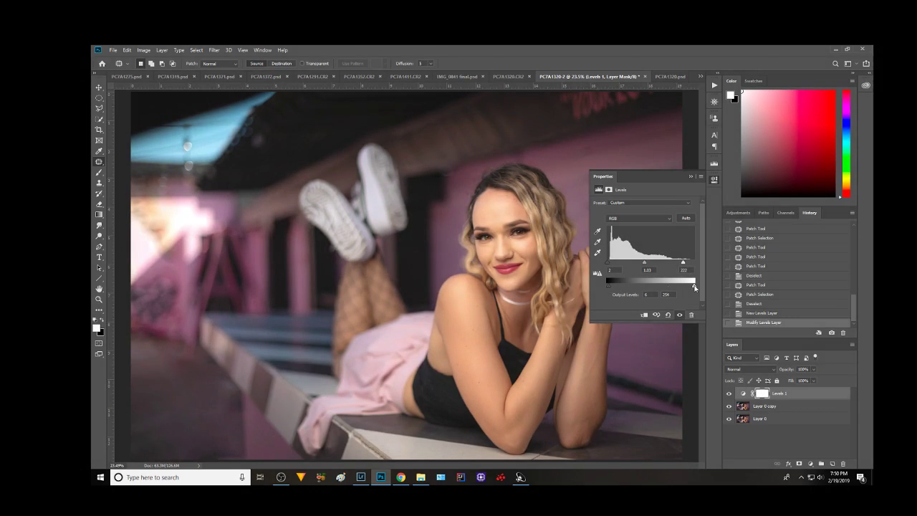
left_click_drag(694, 287, 687, 287)
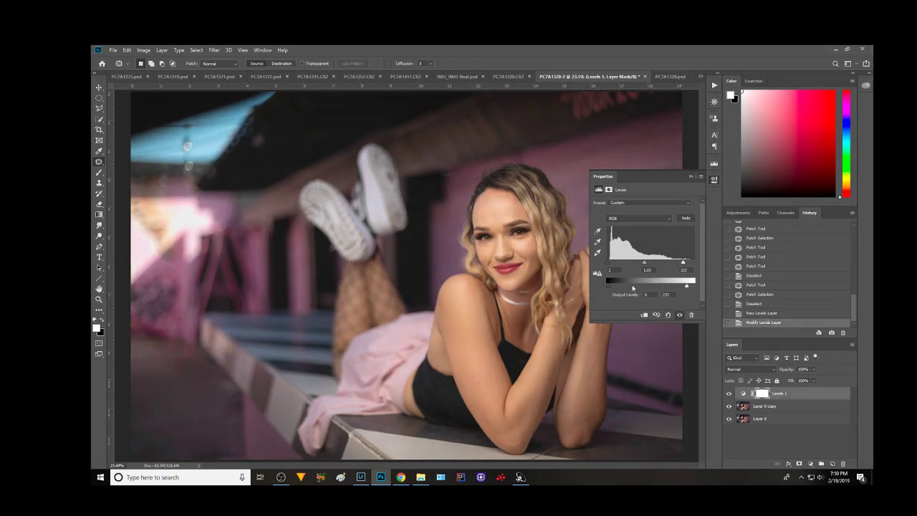
Compare before and after Levels in History, stepping back, then group and ungroup Levels 1
left_click(689, 177)
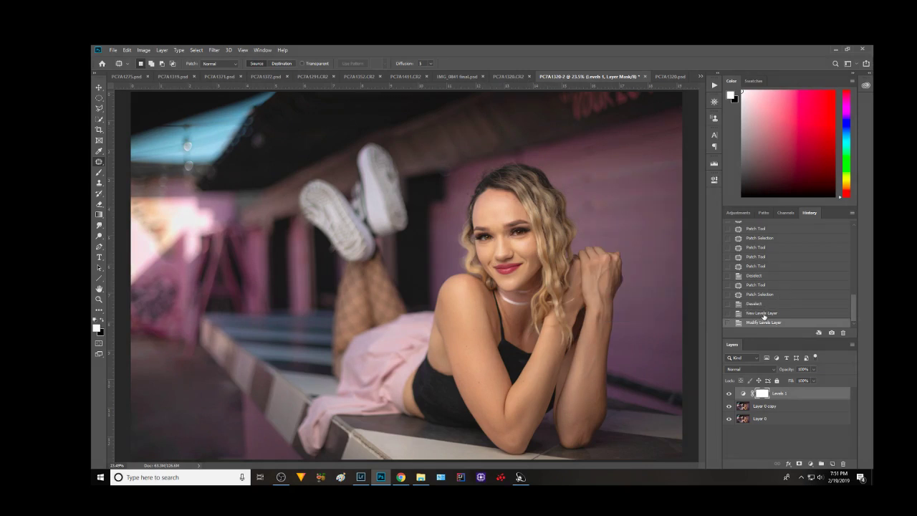
left_click(766, 313)
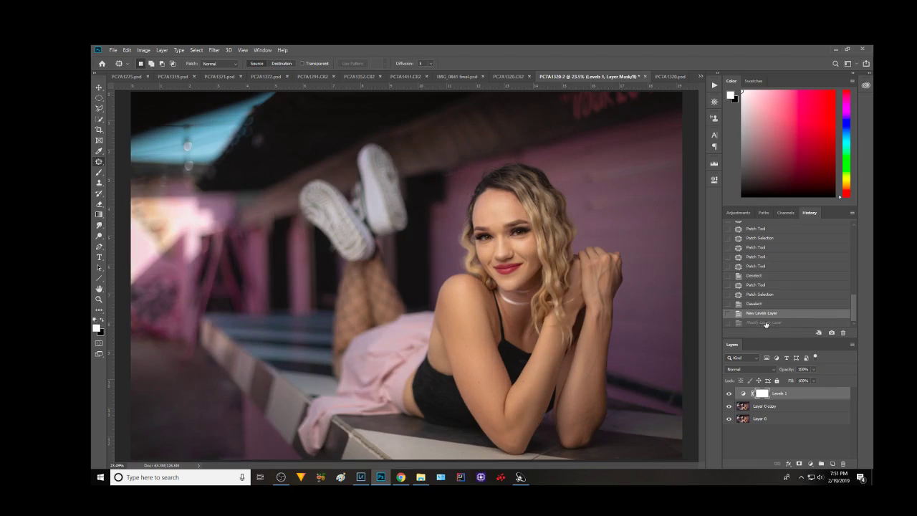
left_click(764, 322)
left_click(762, 313)
left_click(820, 464)
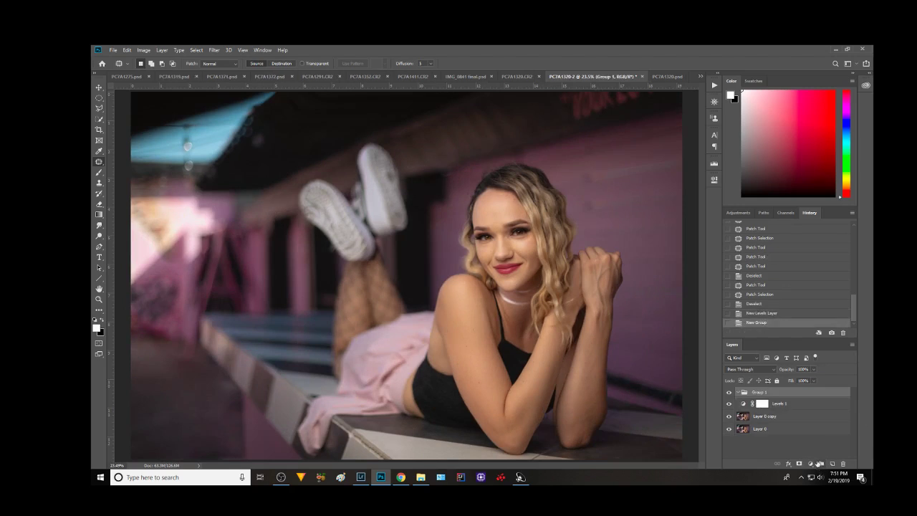
key("ctrl+shift+g")
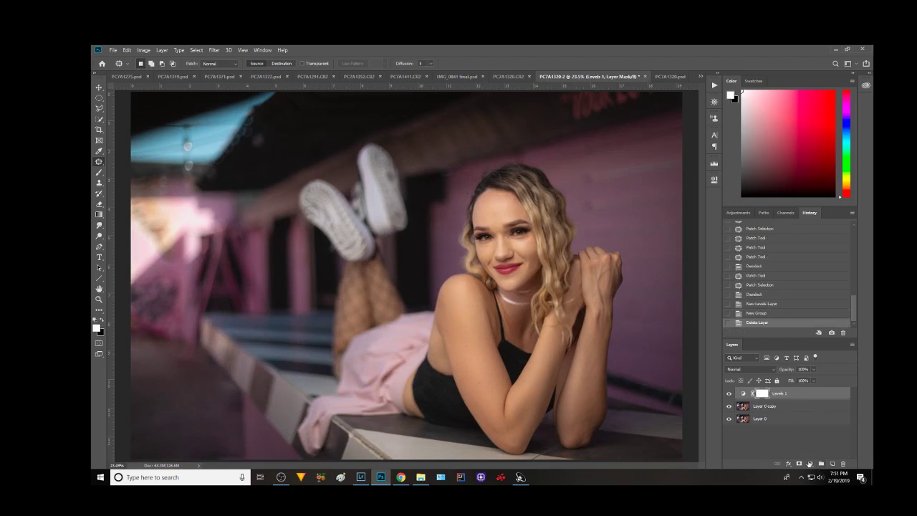
Add a Curves adjustment layer and try its pencil and black-point eyedropper
left_click(810, 464)
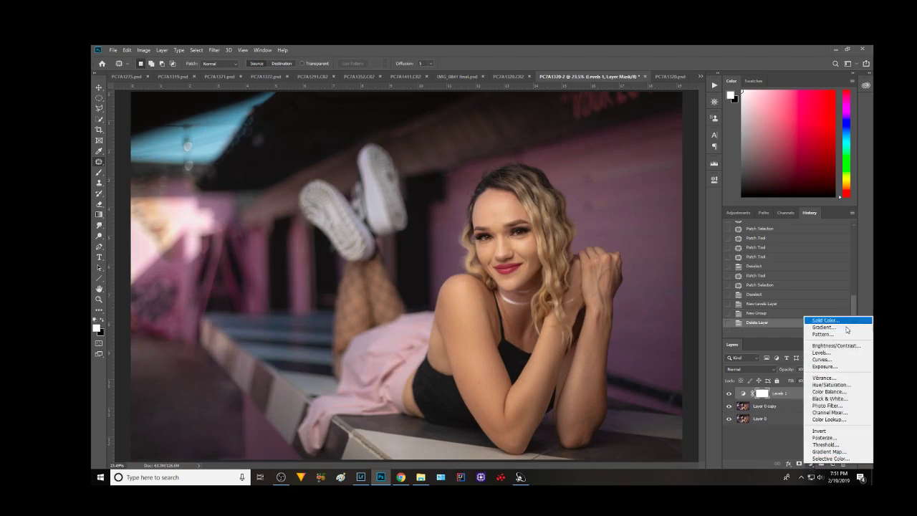
left_click(829, 360)
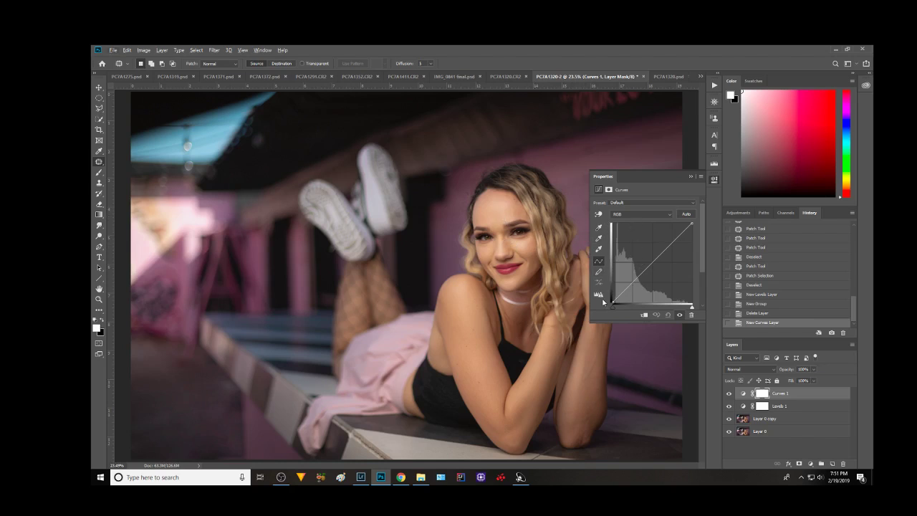
left_click(598, 272)
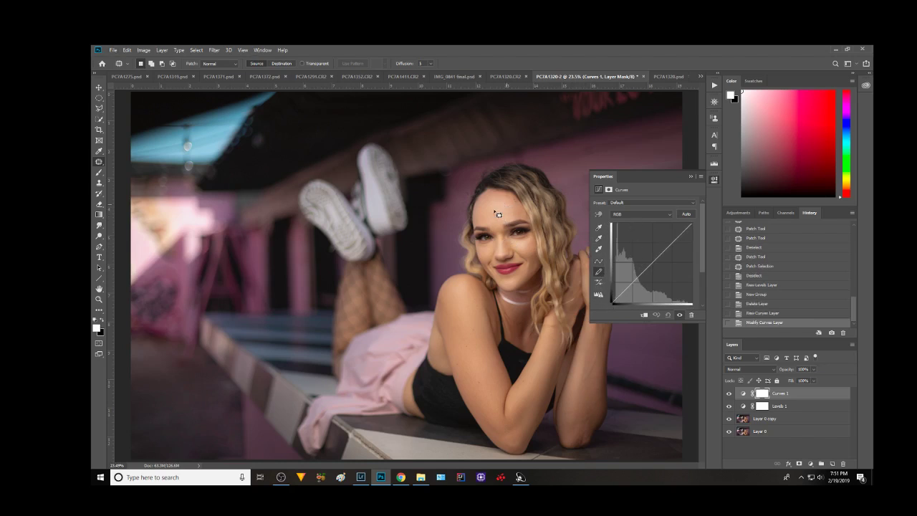
left_click(101, 91)
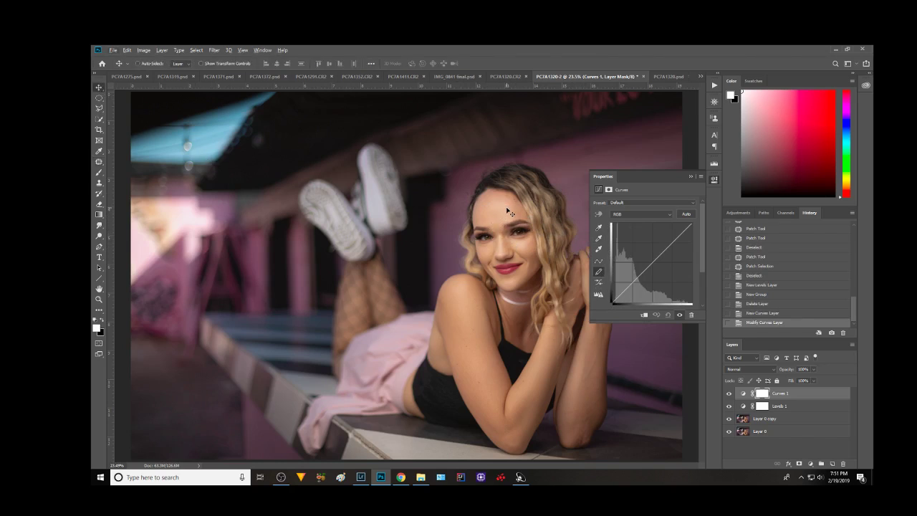
left_click(598, 228)
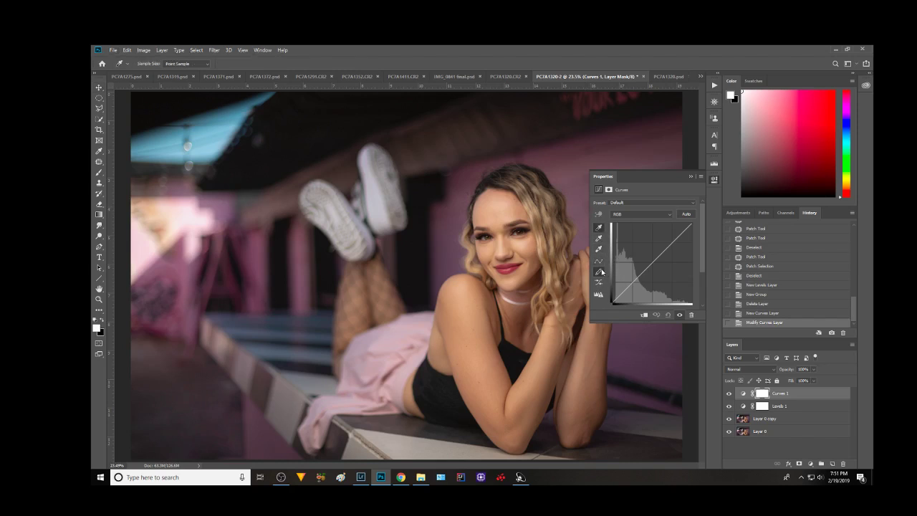
left_click(599, 229)
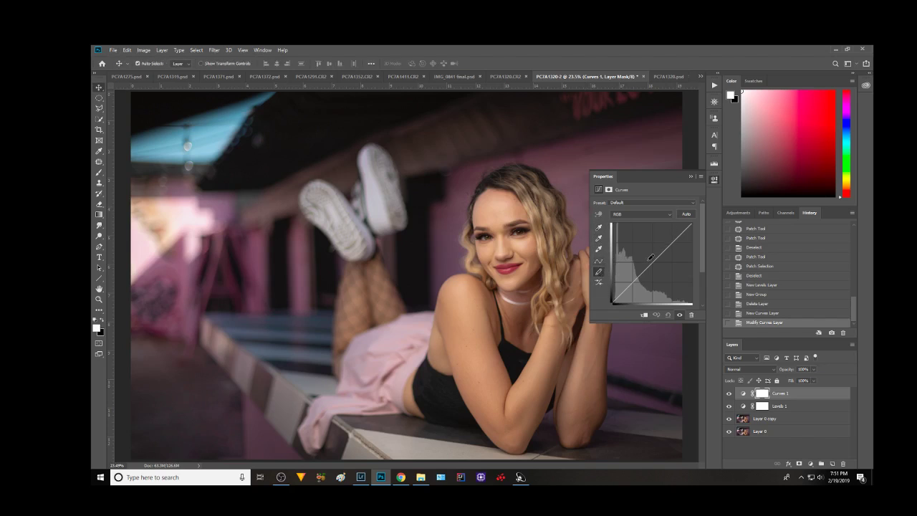
Reselect Curves 1 and set its black point by sampling a dark area of the photo
left_click(508, 211)
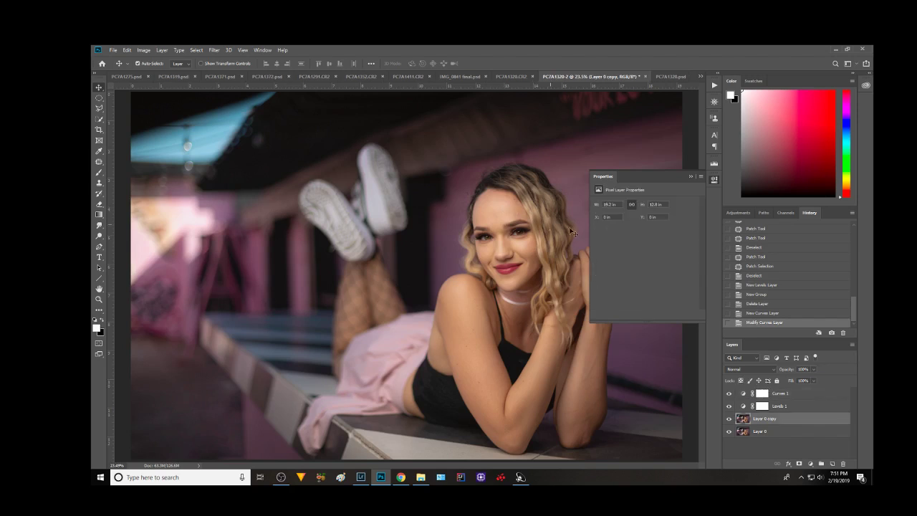
left_click(693, 175)
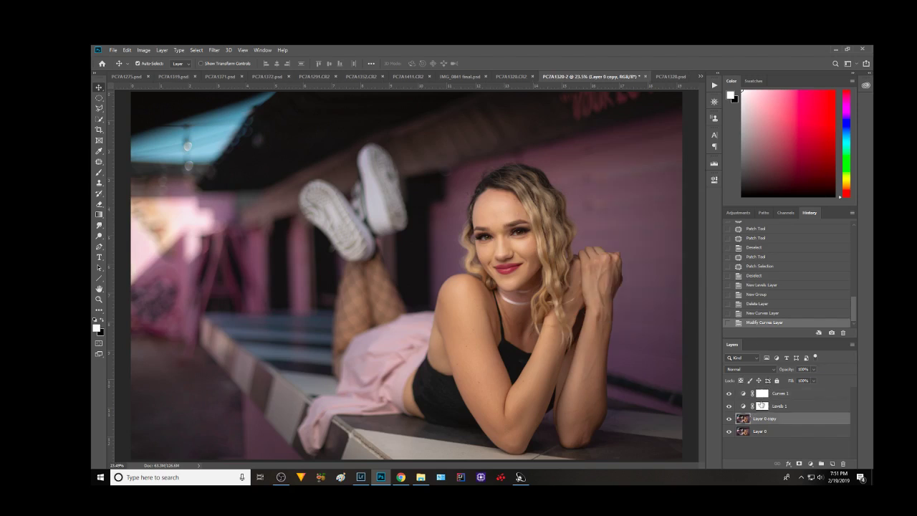
left_click(740, 395)
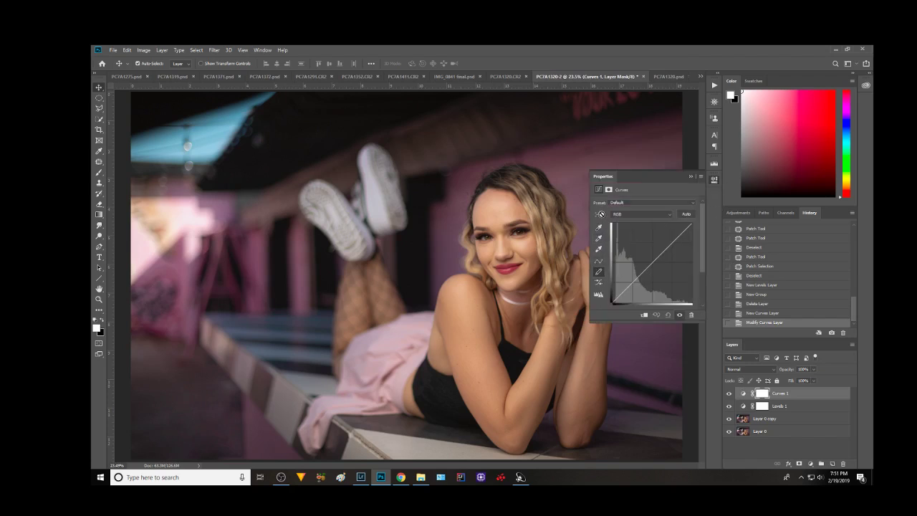
left_click(598, 227)
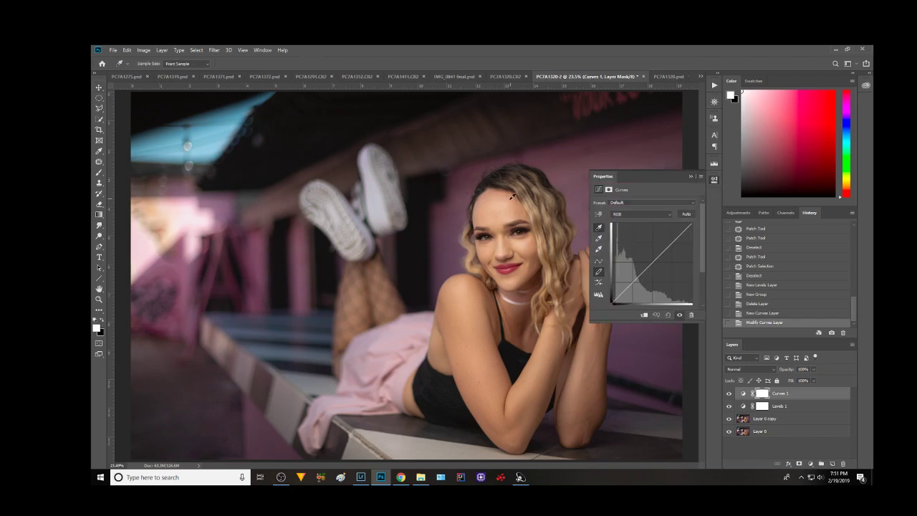
left_click(505, 347)
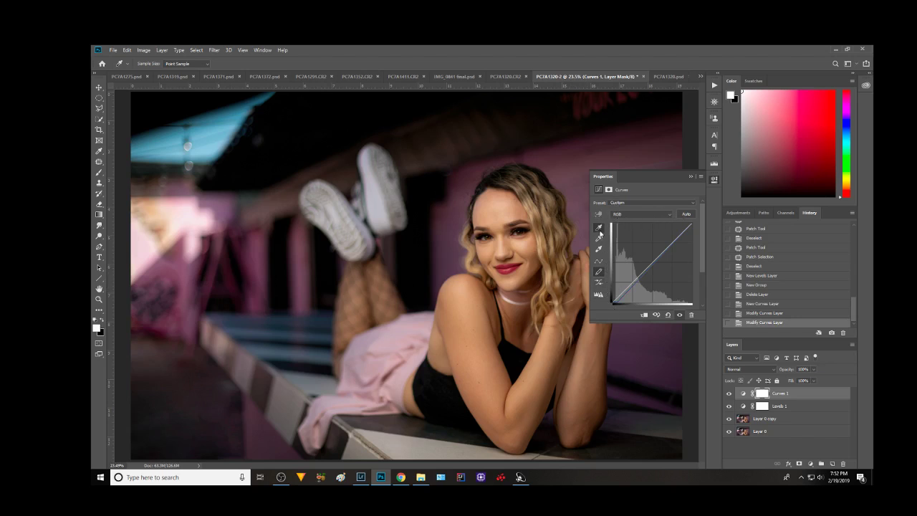
Sketch a freehand shadow curve with the Curves pencil, then undo it
left_click(600, 273)
left_click(99, 86)
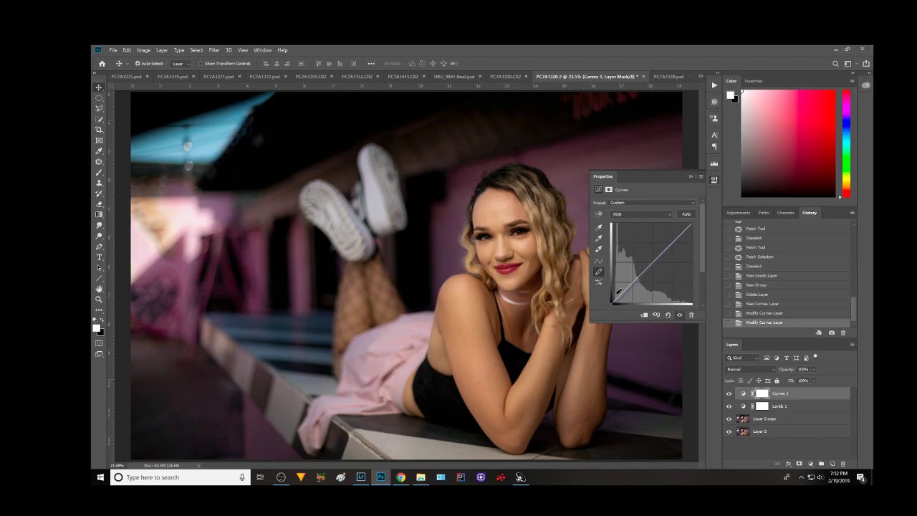
left_click_drag(614, 298, 621, 291)
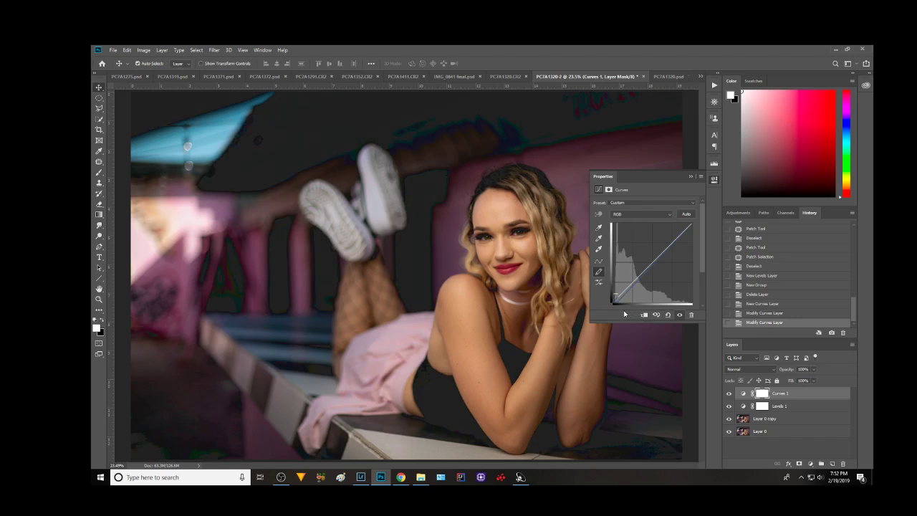
key("ctrl+z")
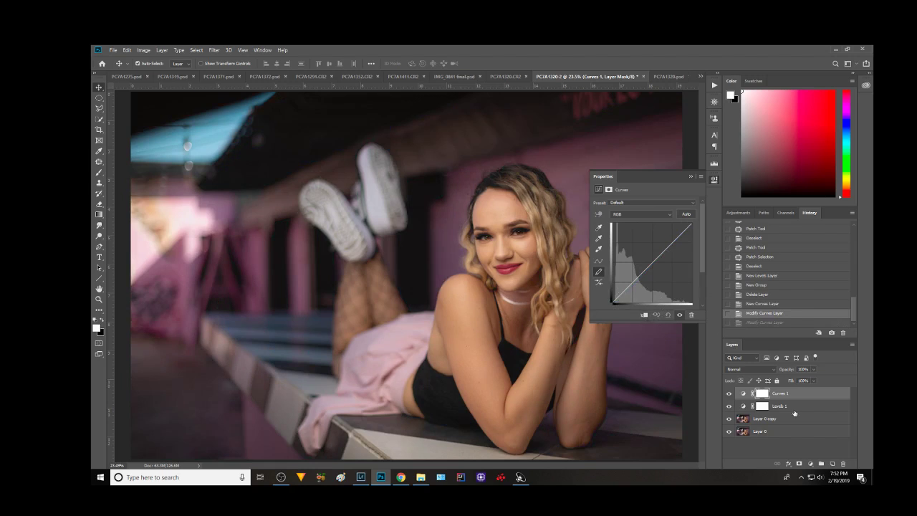
Delete Curves 1 and add a fresh Curves adjustment layer
key("Delete")
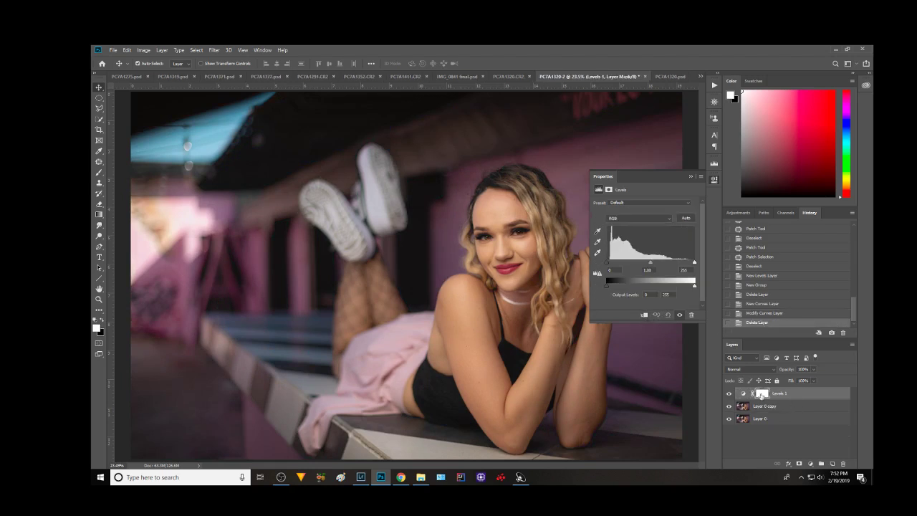
left_click(810, 464)
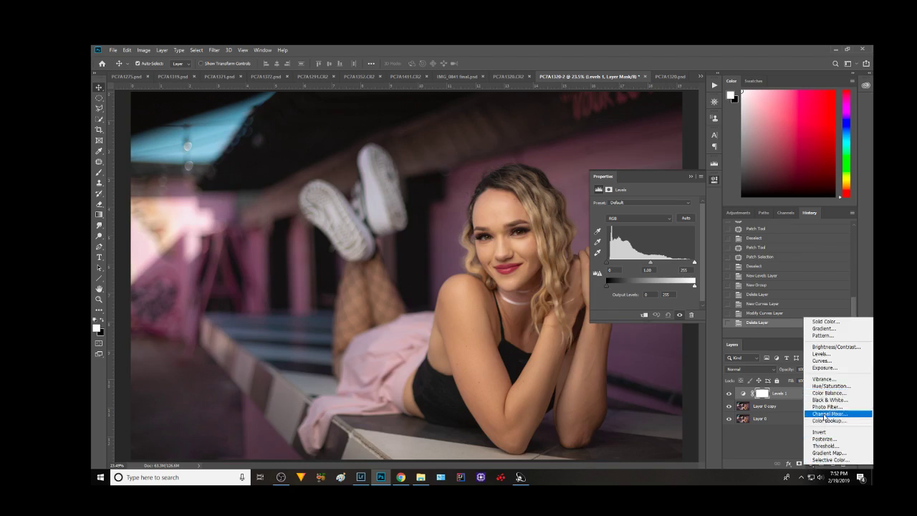
left_click(817, 361)
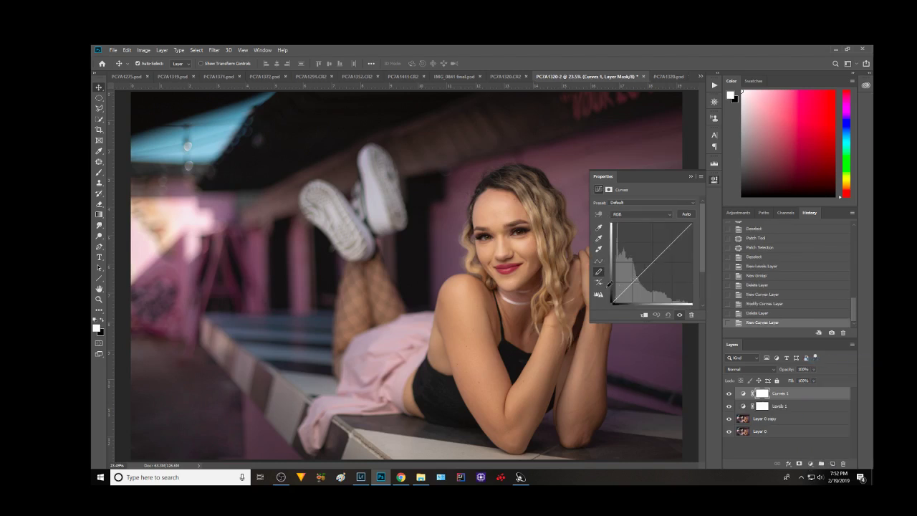
left_click(599, 227)
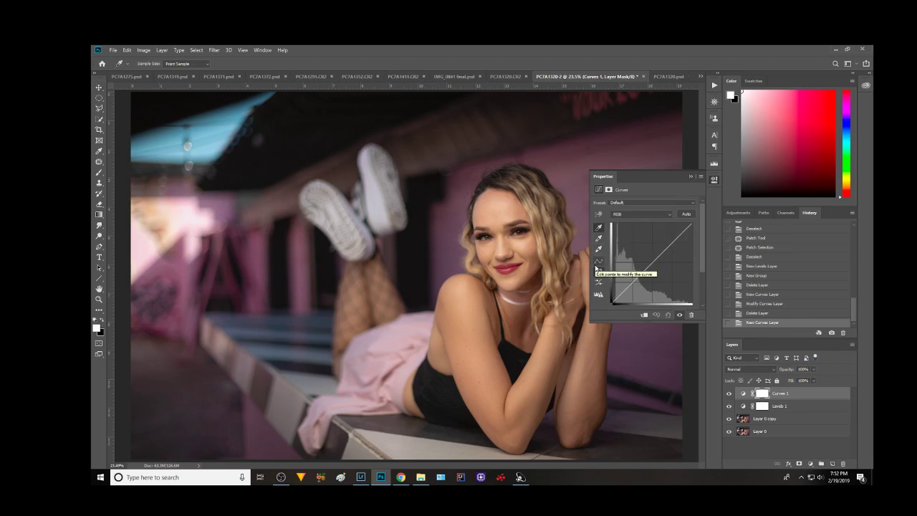
left_click(598, 262)
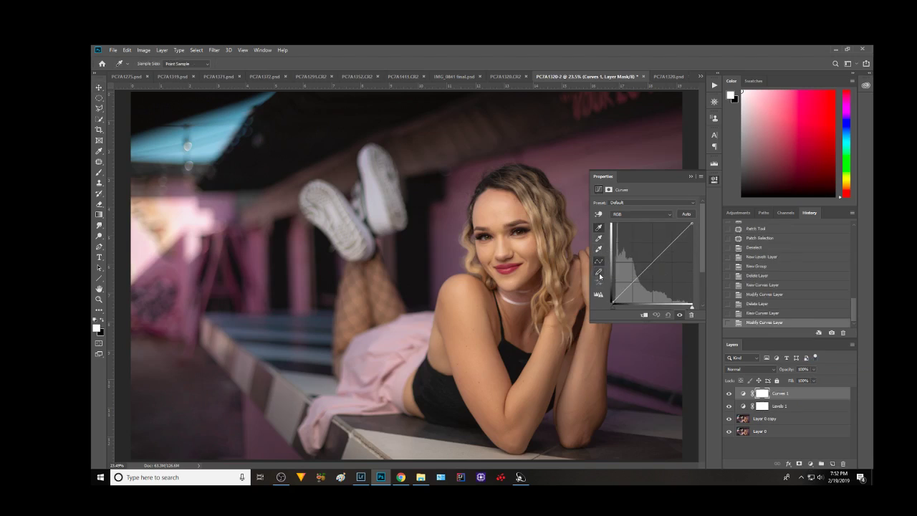
key("v")
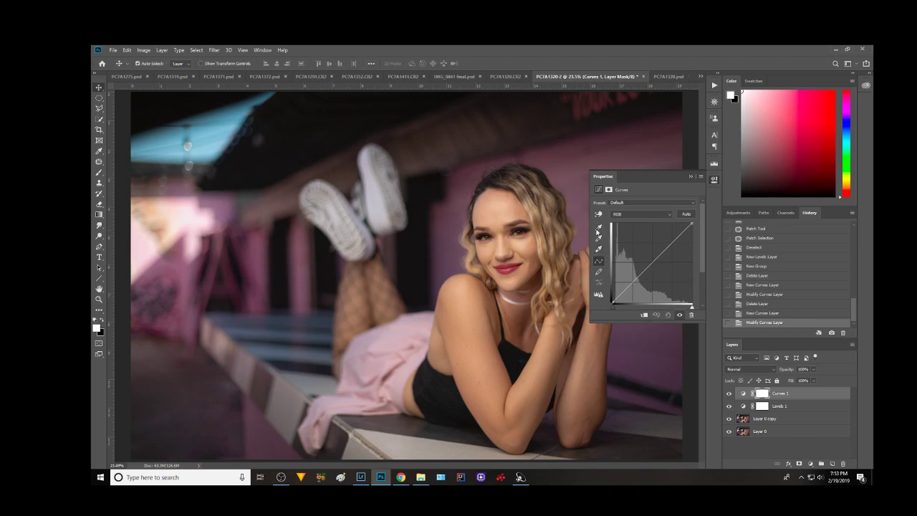
Sample and undo a black point, then lift the black endpoint while checking clipping with Alt
left_click(599, 228)
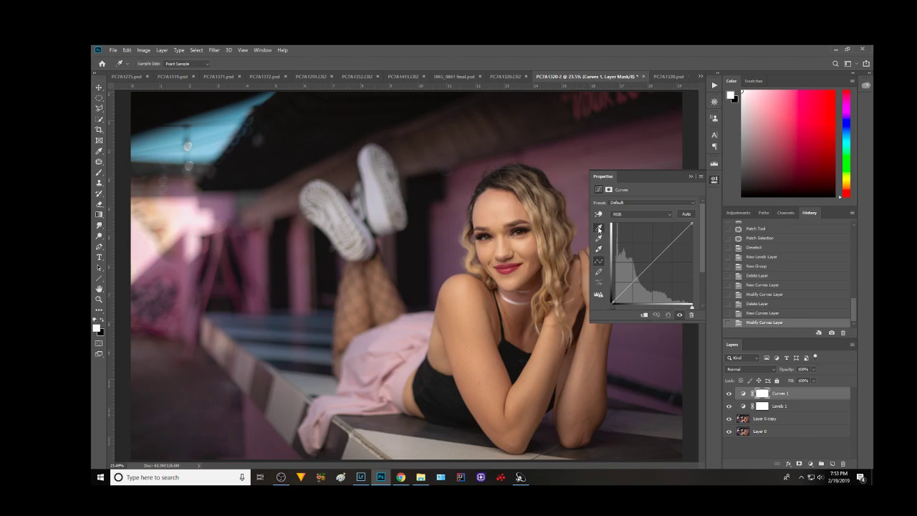
left_click(416, 178)
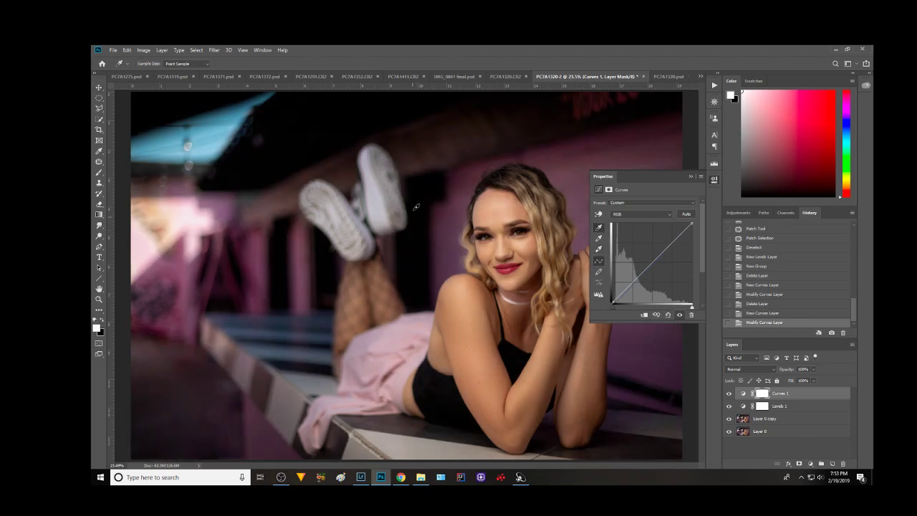
left_click(451, 217)
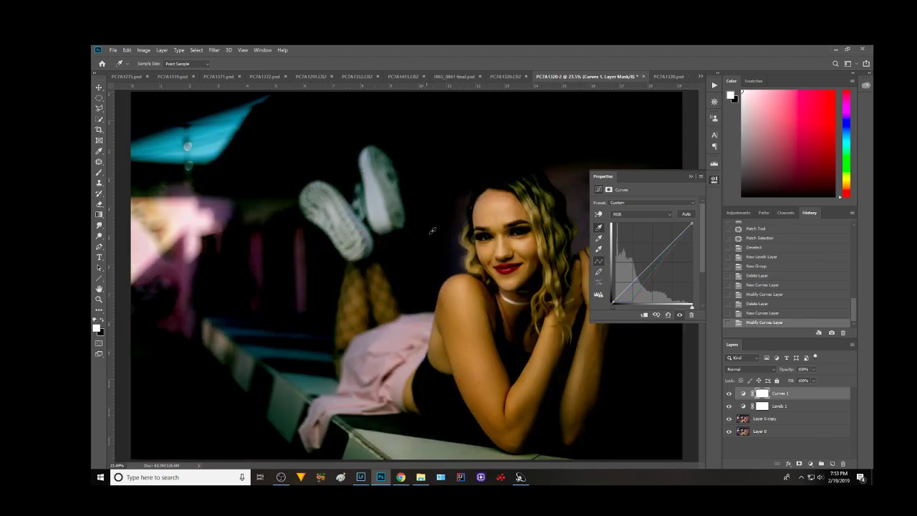
key("ctrl+z")
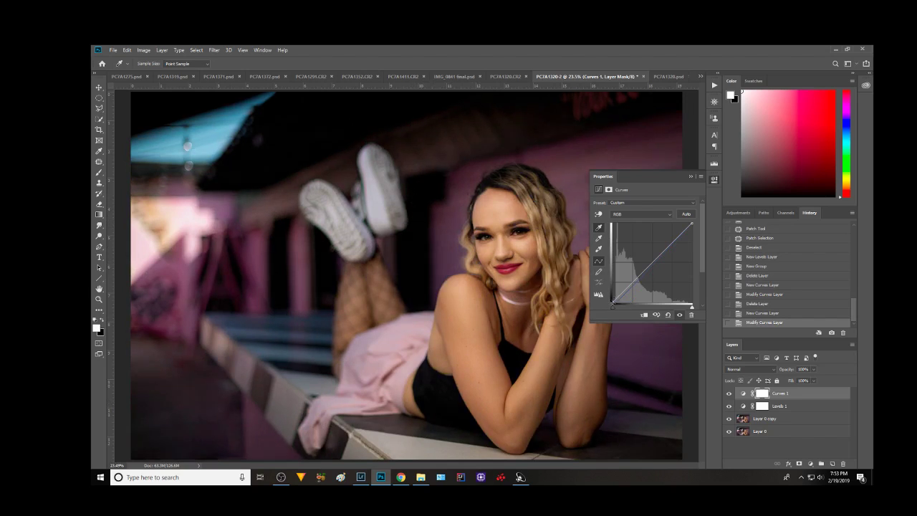
left_click_drag(613, 302, 615, 296)
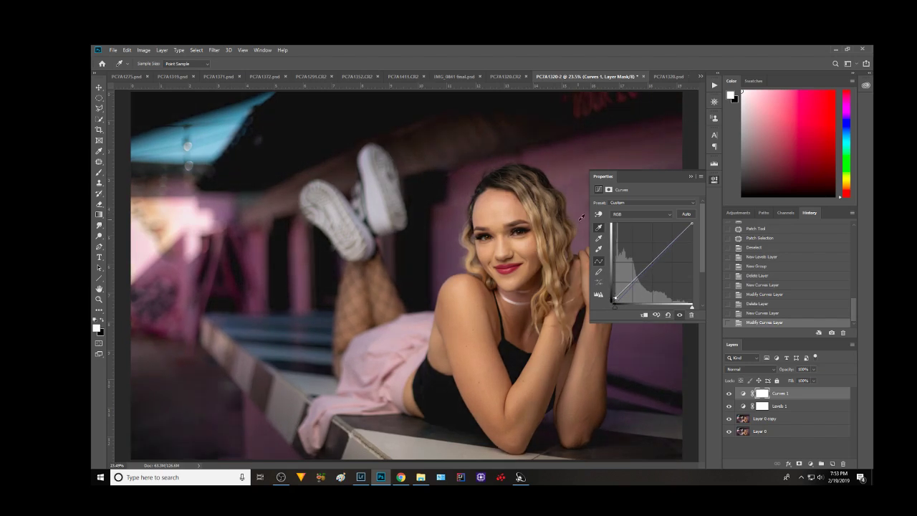
key("alt")
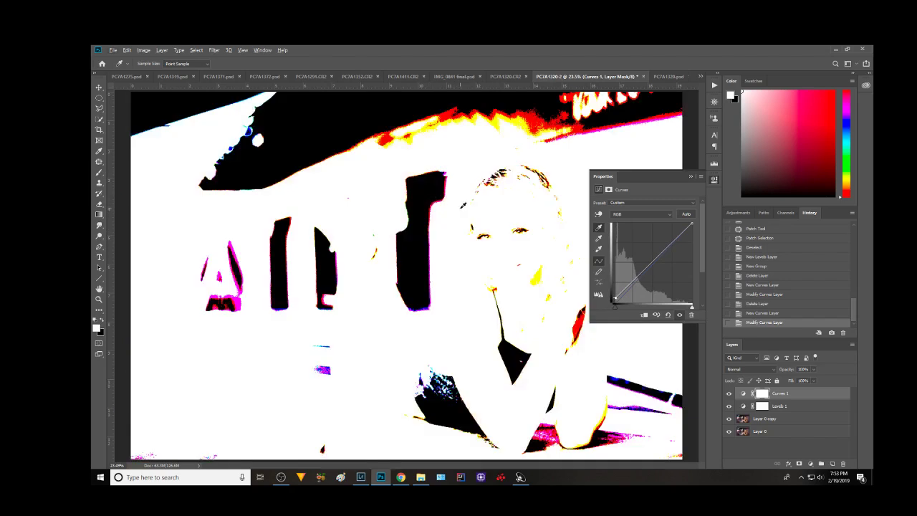
key("alt")
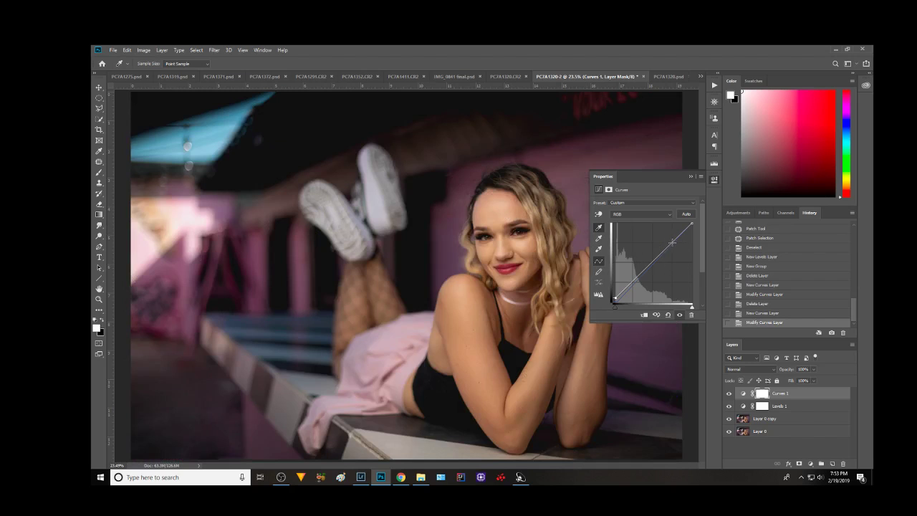
Add two curve points, nudge them slightly, and raise the black endpoint to lift shadows
left_click(669, 244)
left_click_drag(669, 245, 669, 248)
left_click_drag(648, 265, 646, 270)
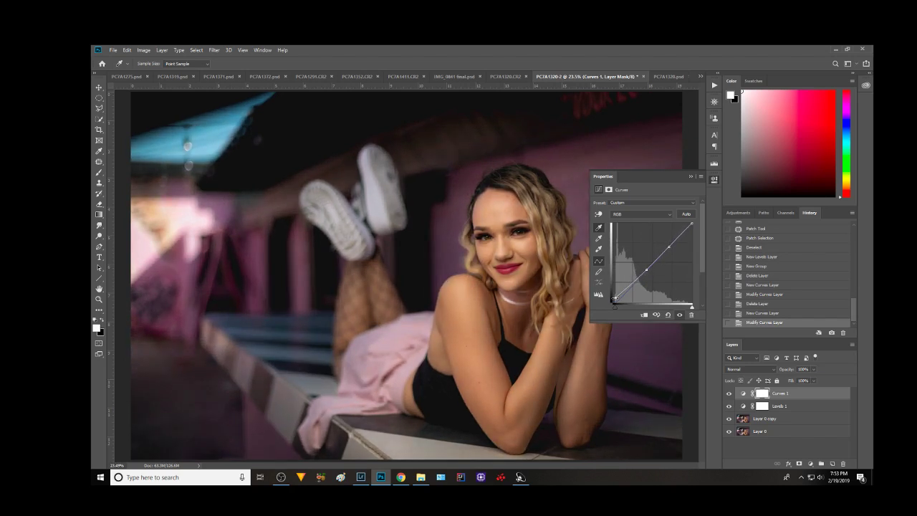
left_click_drag(614, 296, 614, 295)
Close Properties and toggle Curves 1 visibility for a before/after comparison
left_click(691, 178)
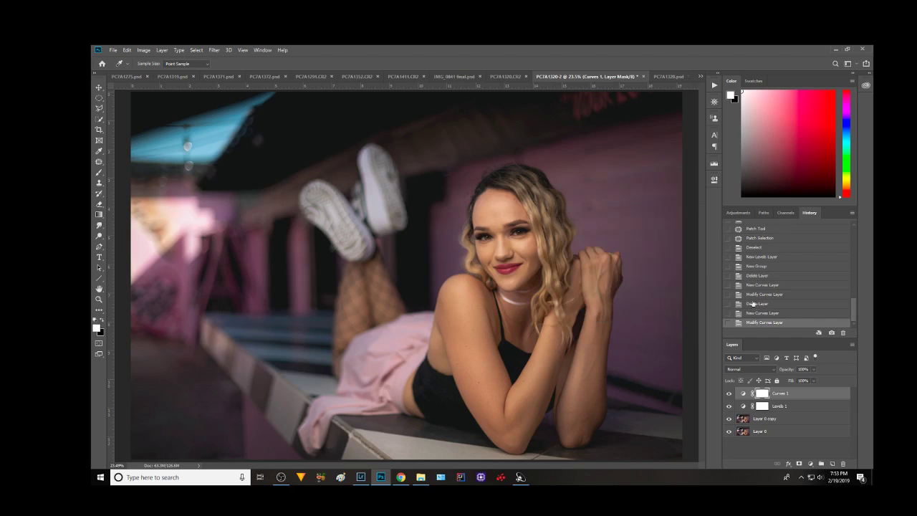
left_click(729, 393)
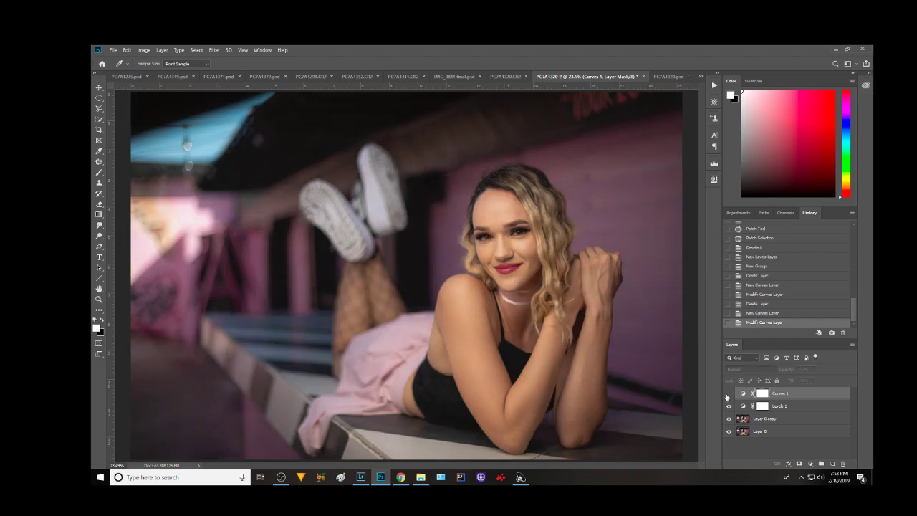
left_click(728, 393)
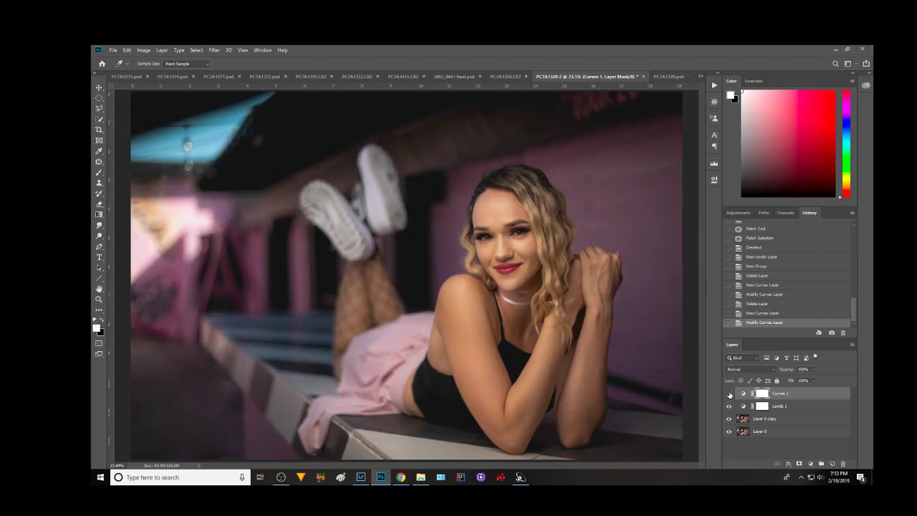
left_click(729, 394)
Add a Vibrance adjustment layer with Saturation lowered to -7
left_click(806, 462)
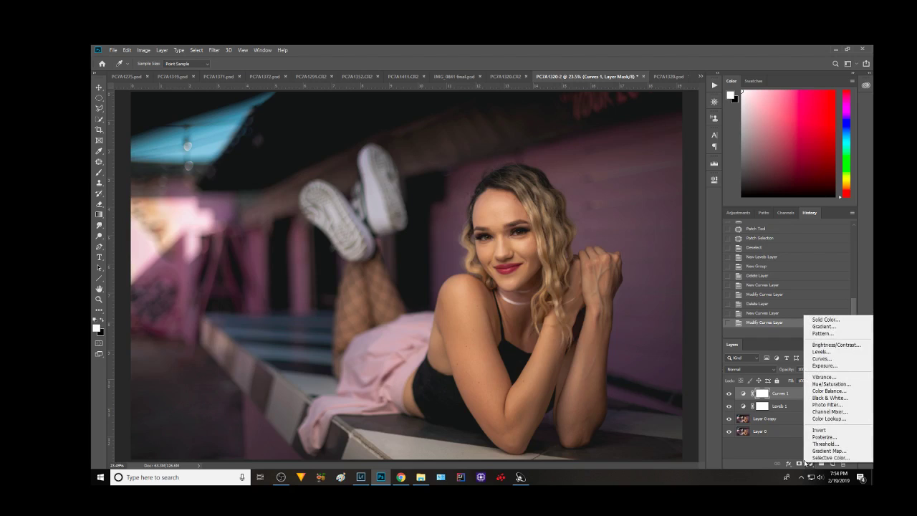
left_click(823, 377)
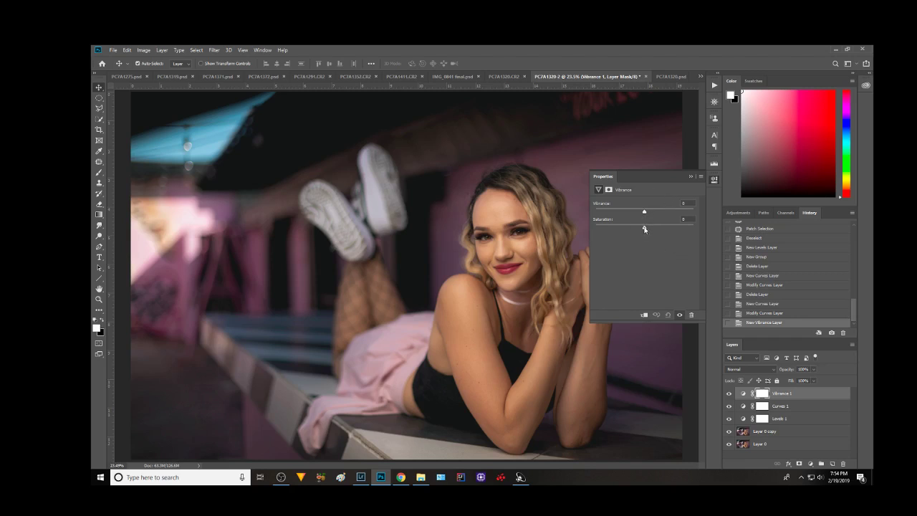
left_click_drag(644, 228, 640, 228)
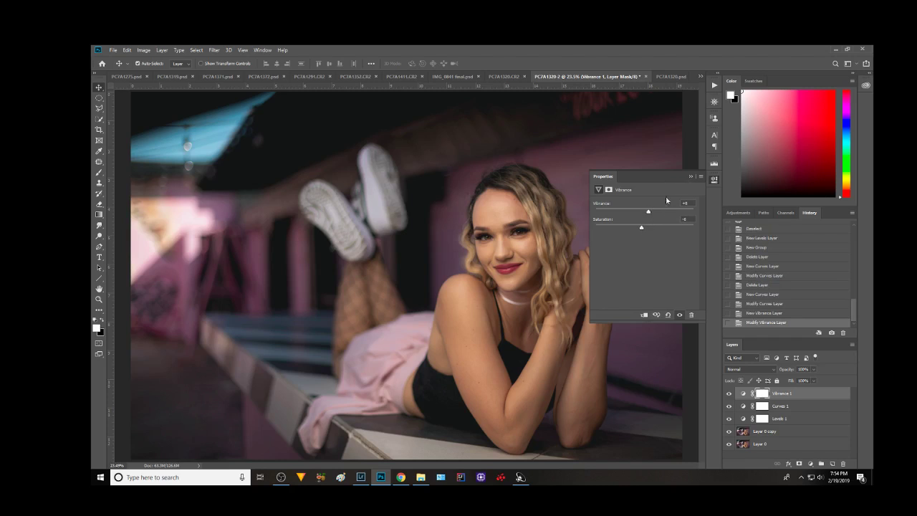
Close Properties, toggle Vibrance 1 to compare, and reopen the adjustment layer list
left_click(692, 176)
left_click(730, 393)
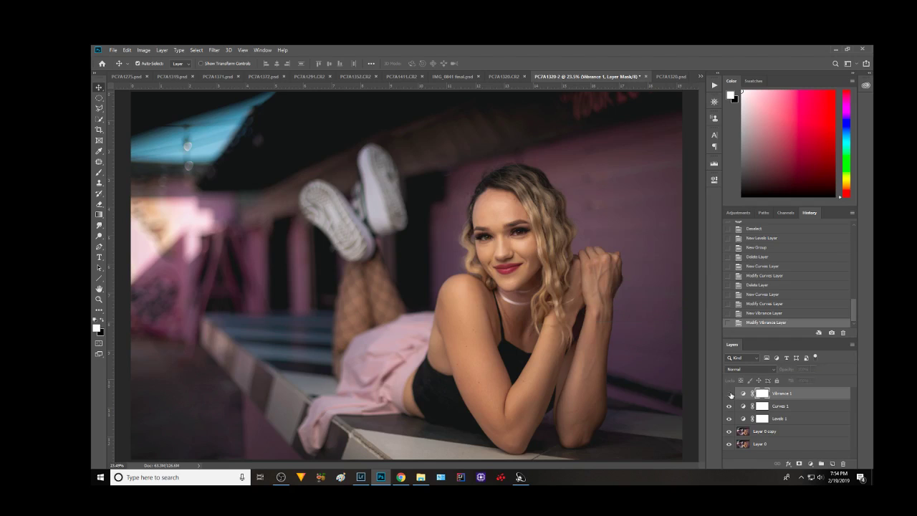
left_click(729, 393)
left_click(806, 462)
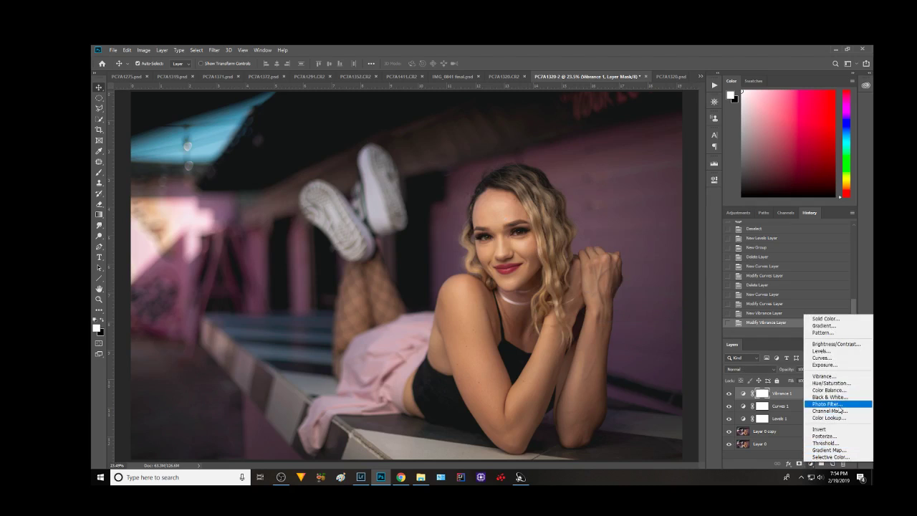
Add a Color Lookup layer and preview LUTs from Fuji F125 Kodak 2393 to FallColors.look
left_click(817, 417)
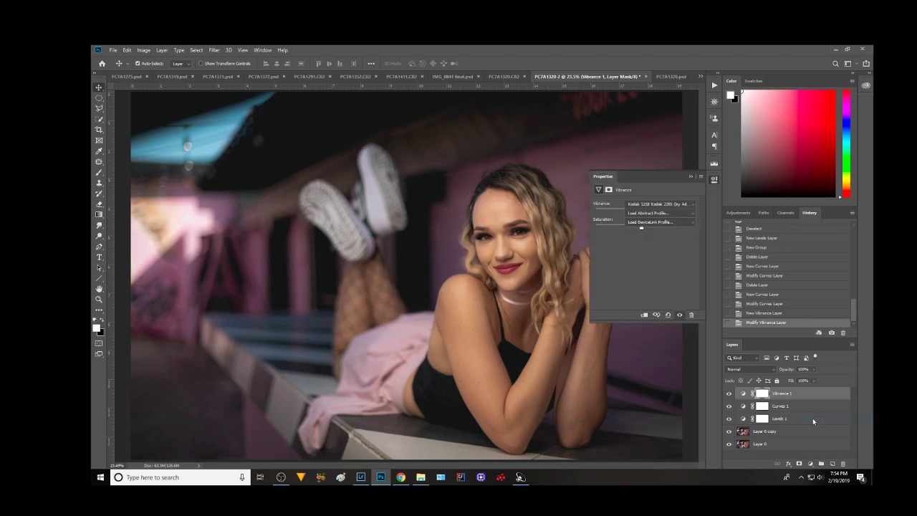
left_click(653, 204)
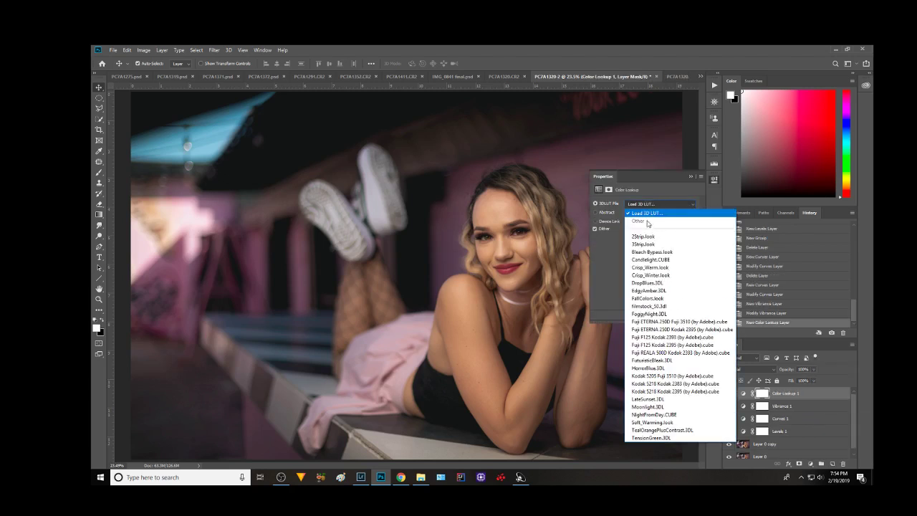
left_click(643, 337)
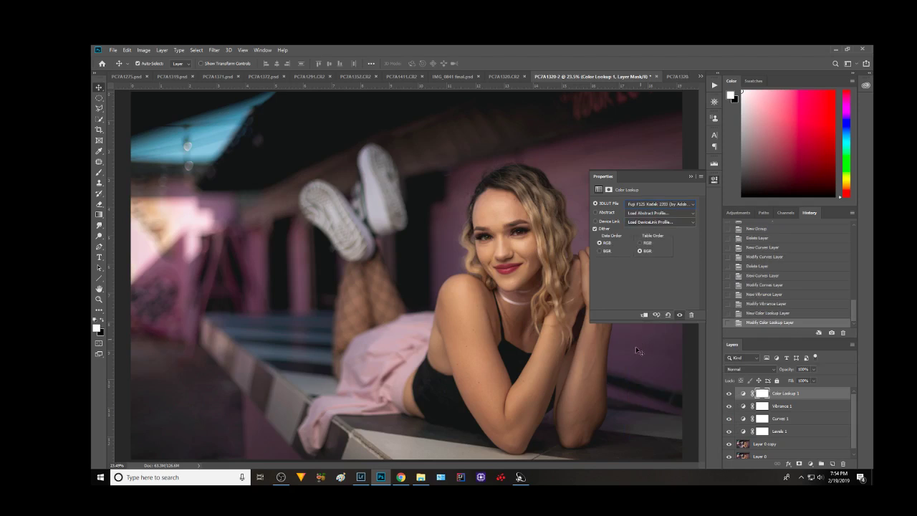
key("Up")
key("Up")
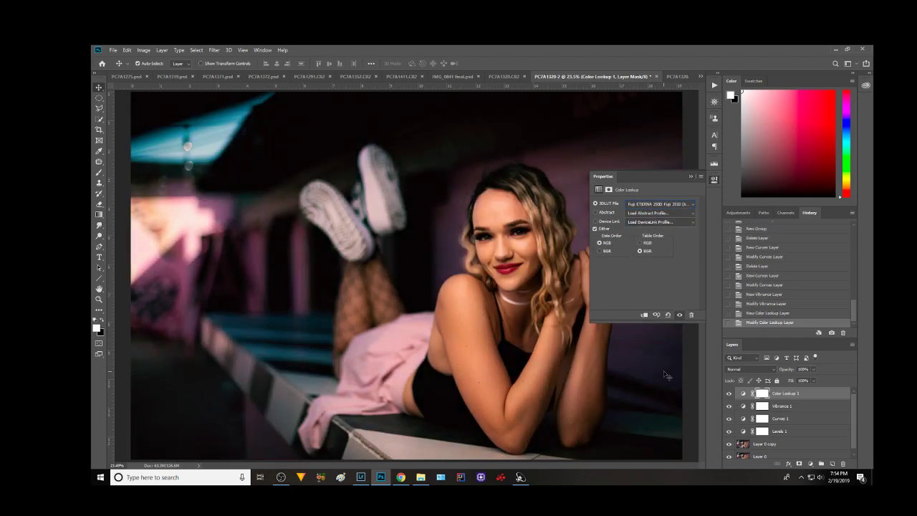
key("Up")
key("Up")
key("Up")
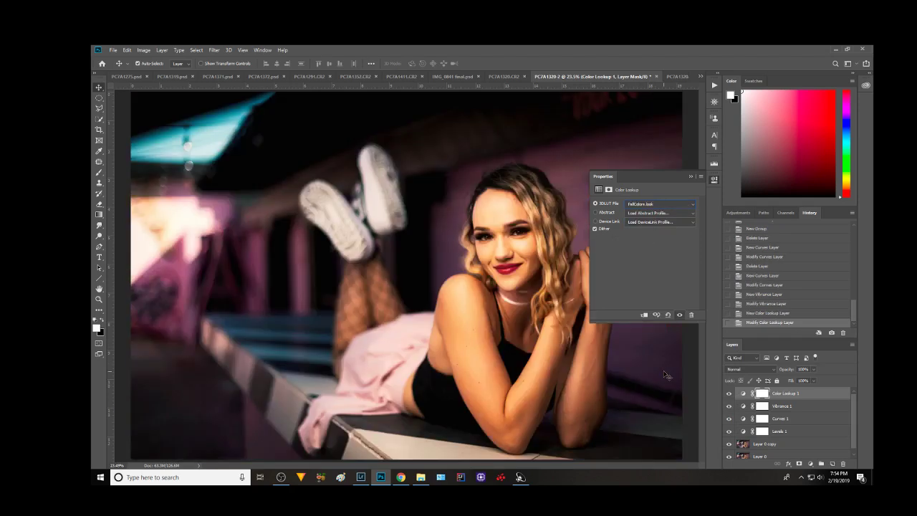
key("Up")
key("Up")
key("Up")
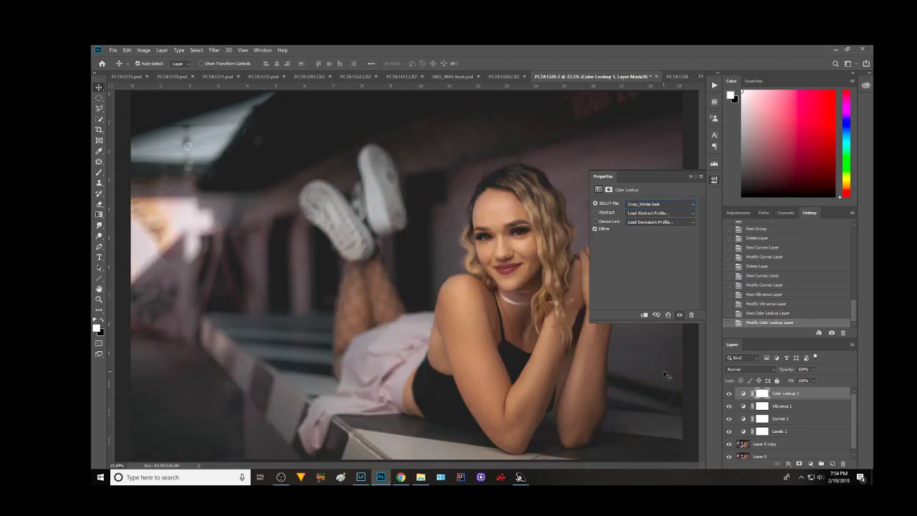
Step through DropBlues, filmstock_50, FoggyNight and more LUTs, ending on Kodak 5218 Kodak 2383
key("Down")
key("Down")
key("Down")
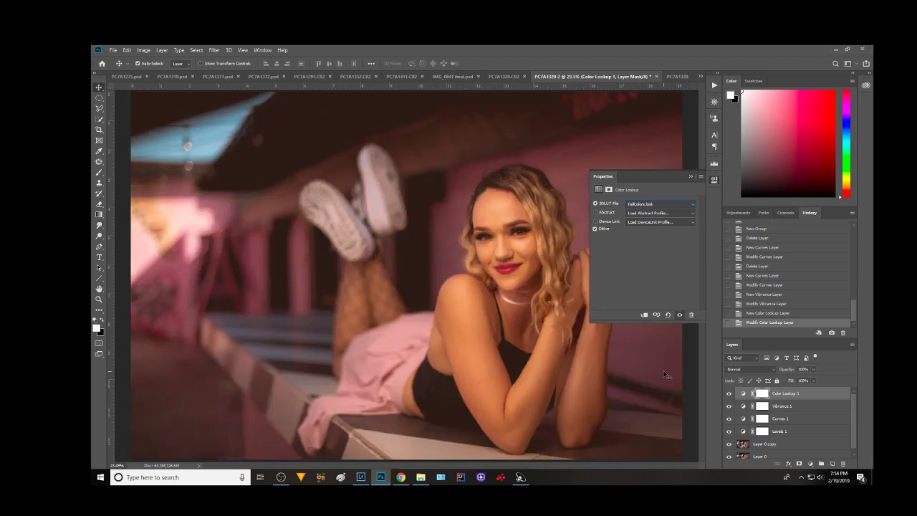
key("Down")
key("Down")
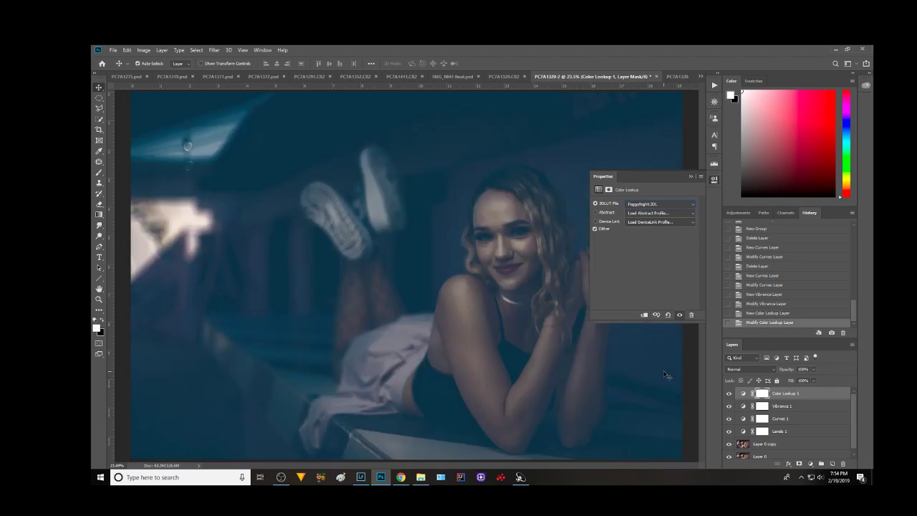
key("Down")
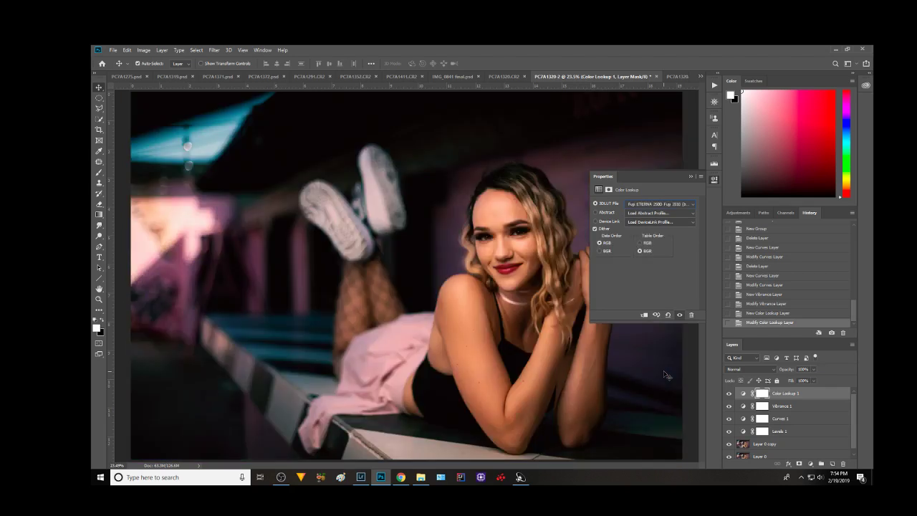
key("Down")
key("Down")
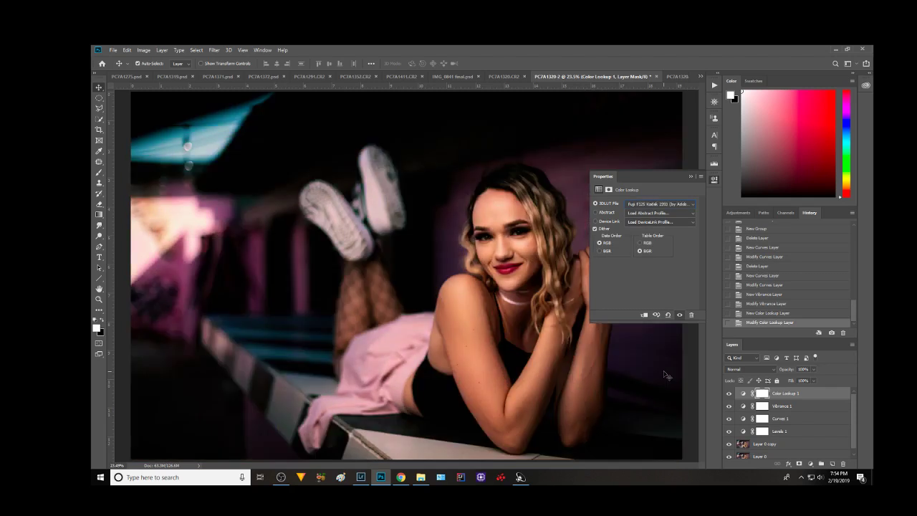
key("Up")
key("Down")
key("Down")
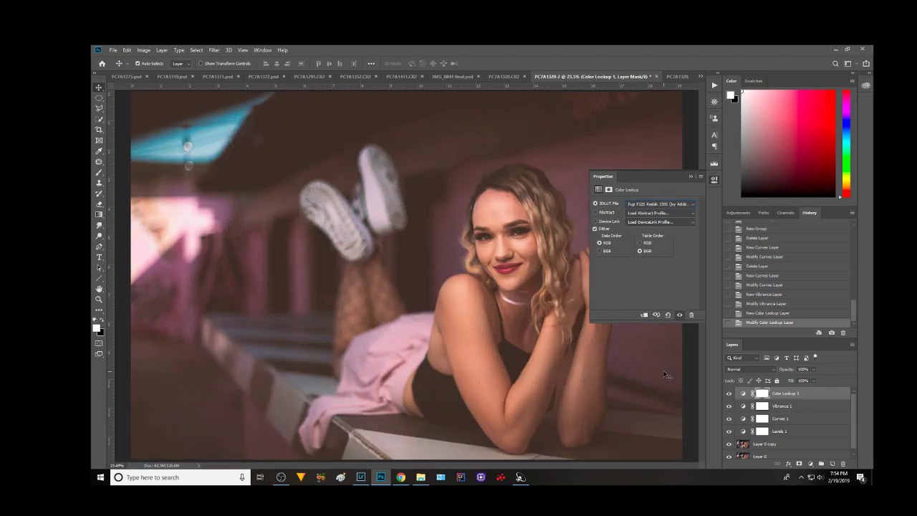
key("Down")
key("Down")
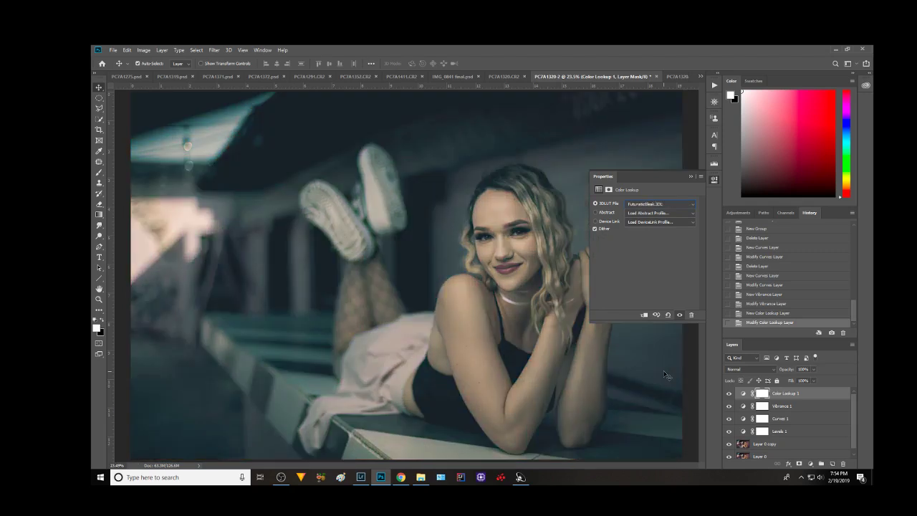
key("Down")
key("Down")
key("Down")
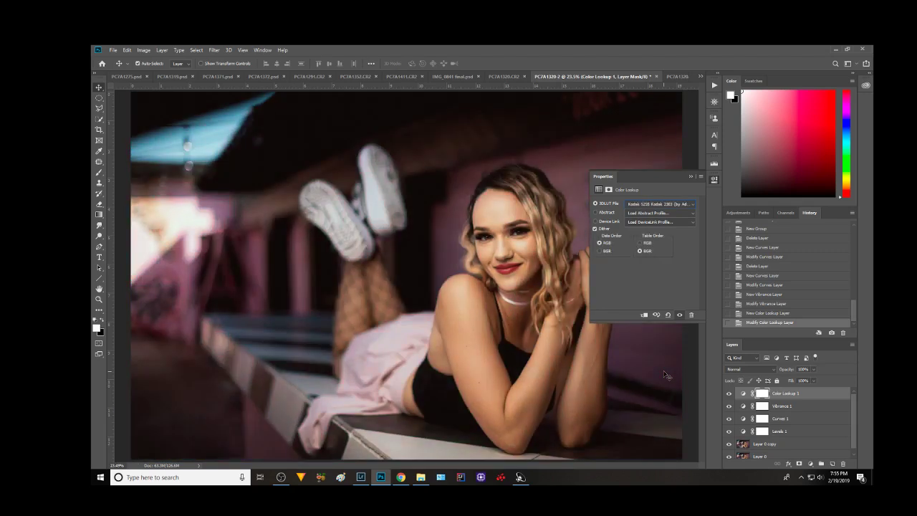
key("Down")
left_click(680, 77)
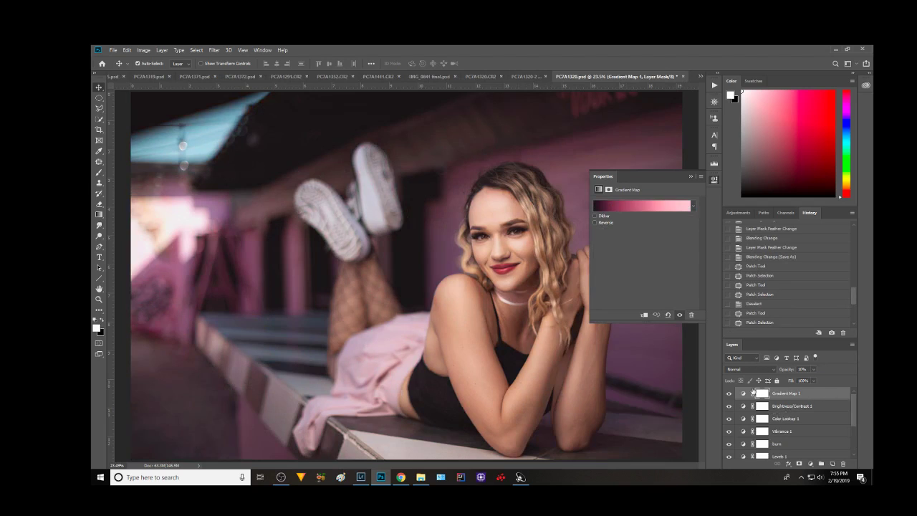
scroll(748, 419, "down", 1)
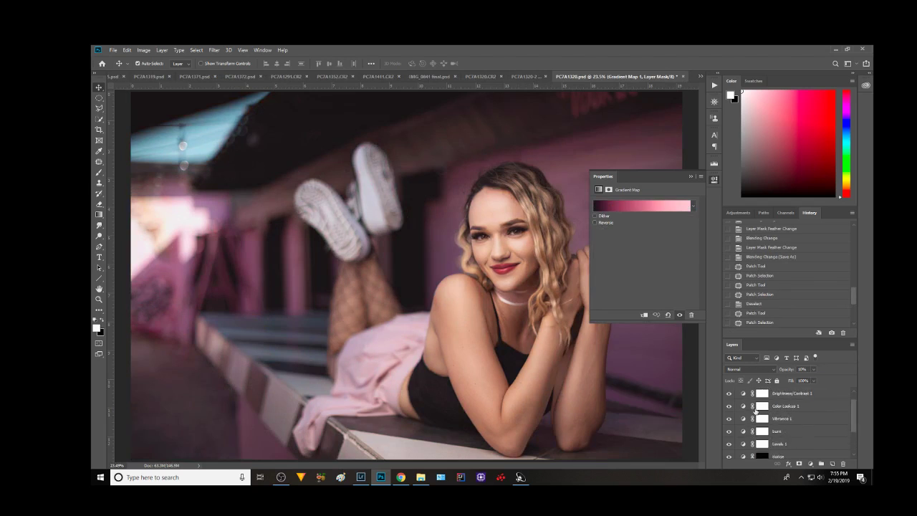
left_click(745, 406)
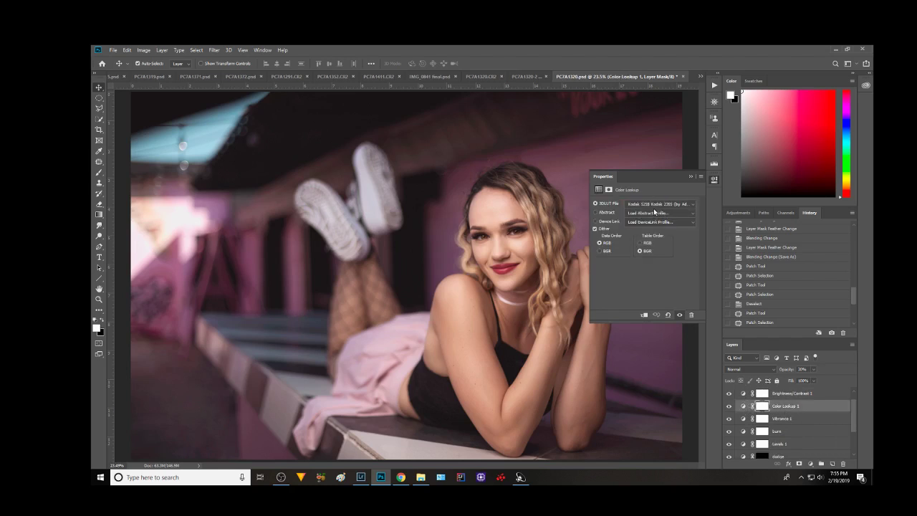
left_click(542, 78)
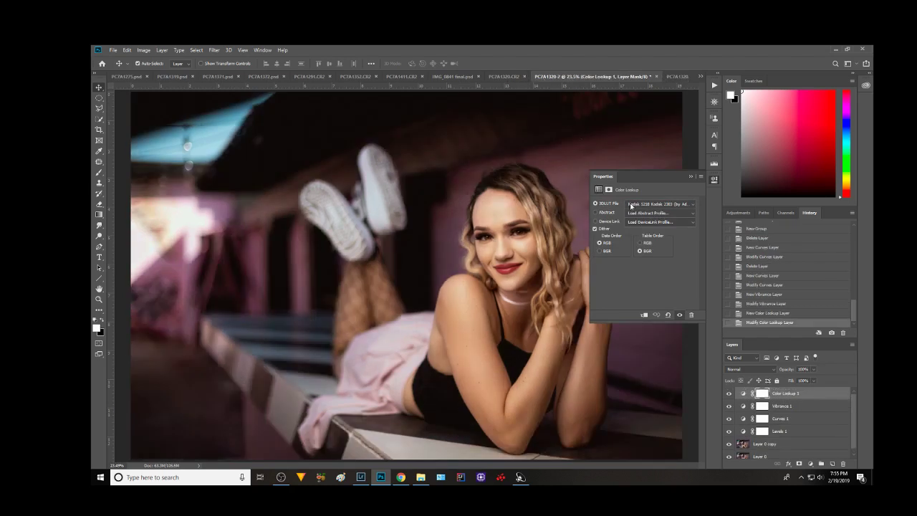
Compare the Kodak 5218 Kodak 2383 and Kodak 2395 LUTs, then close Properties
left_click(672, 207)
left_click(656, 392)
key("Up")
key("Down")
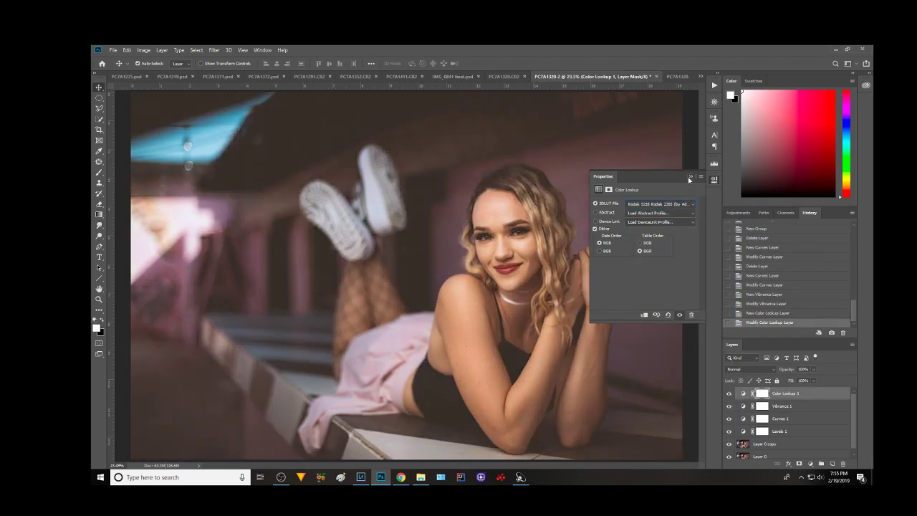
key("Up")
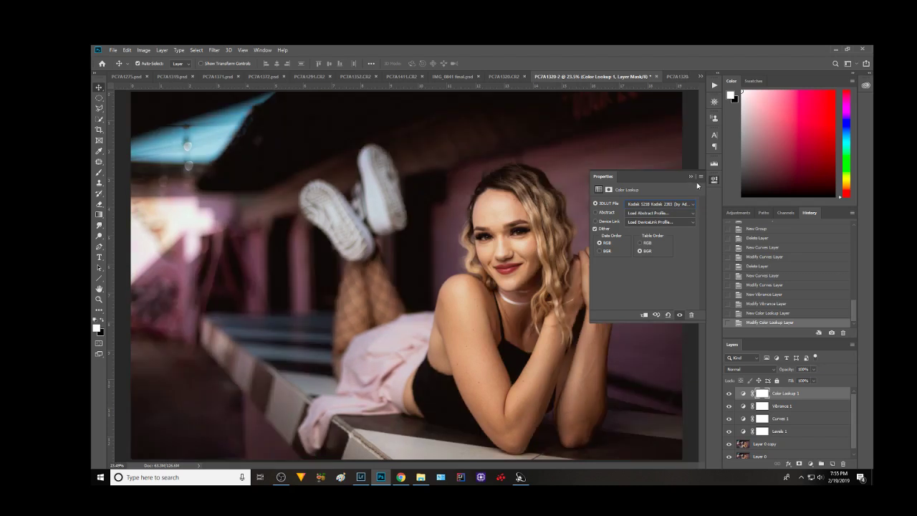
key("Down")
key("Up")
key("Down")
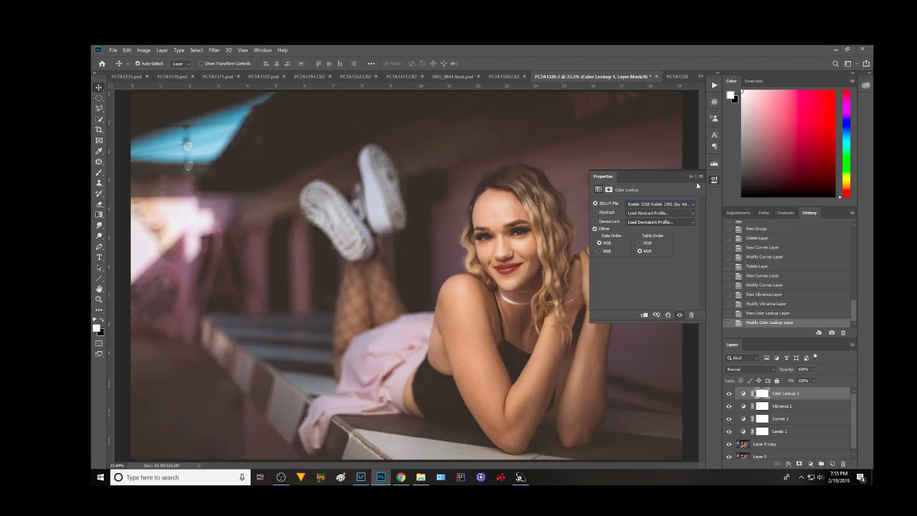
key("Up")
left_click(691, 176)
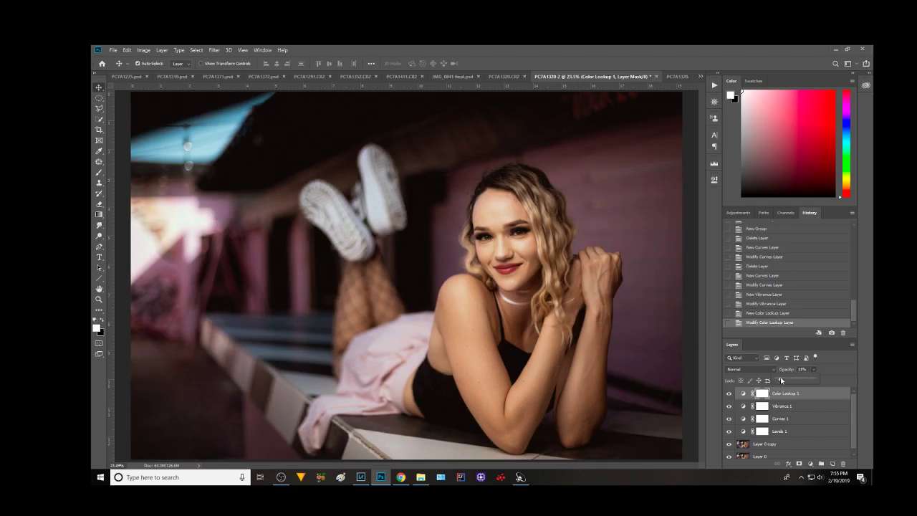
Lower Color Lookup 1's opacity to about 17% and toggle it on and off to compare
left_click(781, 380)
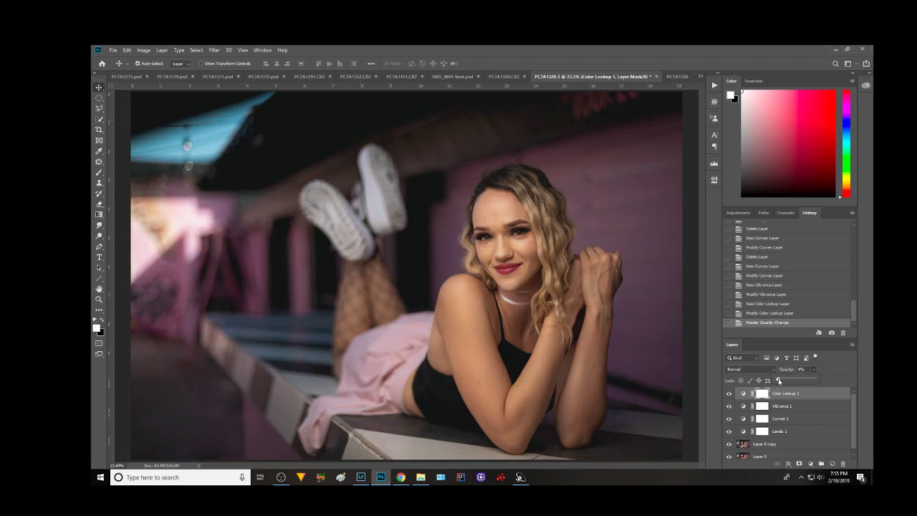
left_click_drag(777, 380, 781, 382)
left_click(729, 394)
left_click(730, 394)
left_click(729, 394)
left_click(730, 394)
left_click(730, 394)
left_click(729, 394)
Confirm the Kodak 5218 Kodak 2383 LUT, then target the layer mask with the Brush tool
left_click(743, 393)
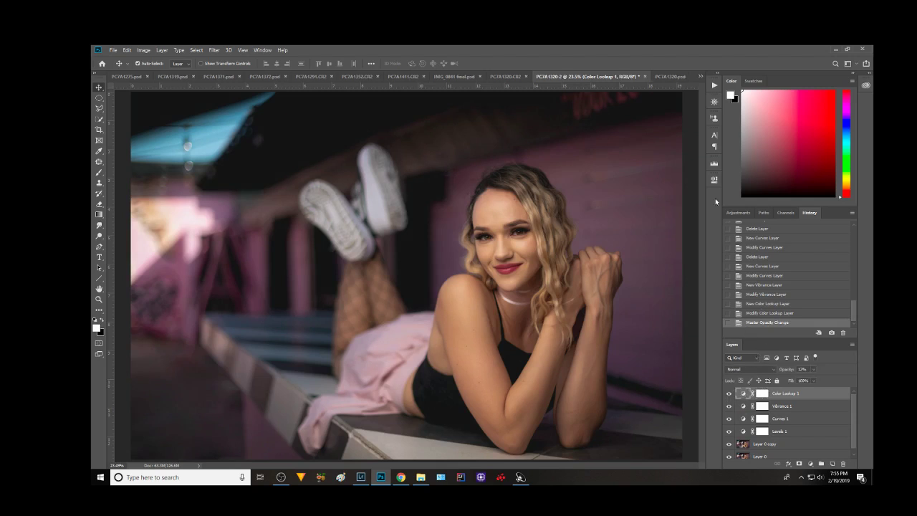
left_click(714, 179)
left_click(655, 204)
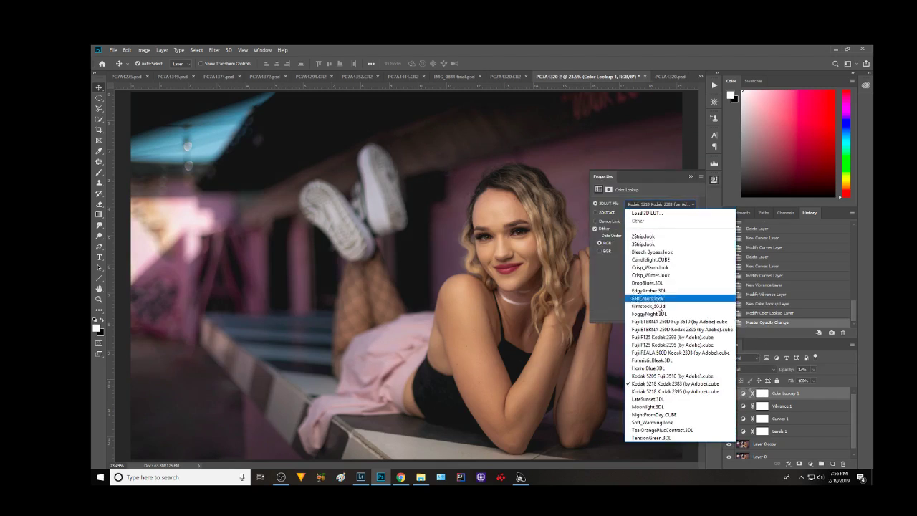
left_click(652, 396)
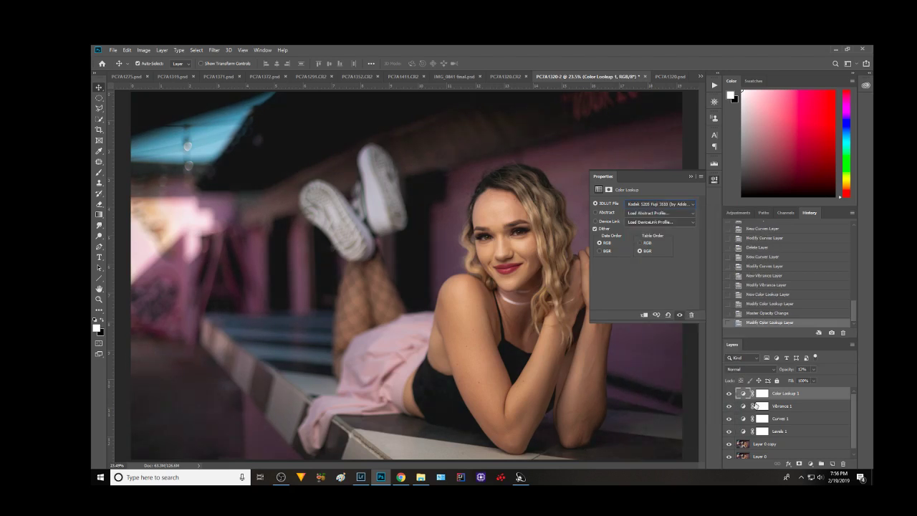
key("Down")
left_click(692, 176)
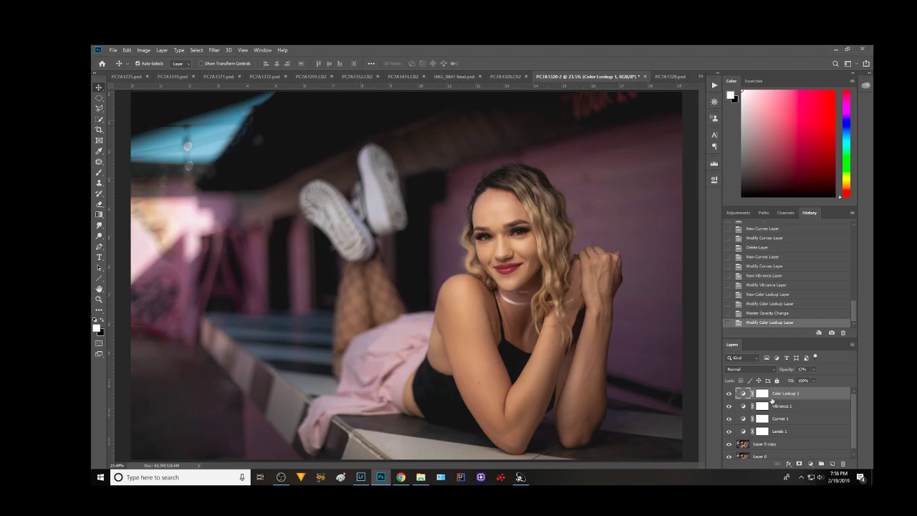
left_click(763, 395)
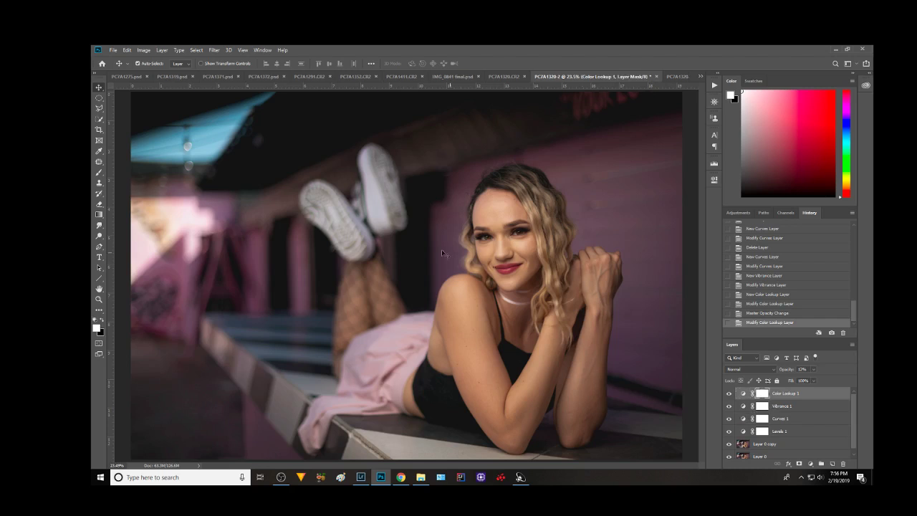
left_click(98, 172)
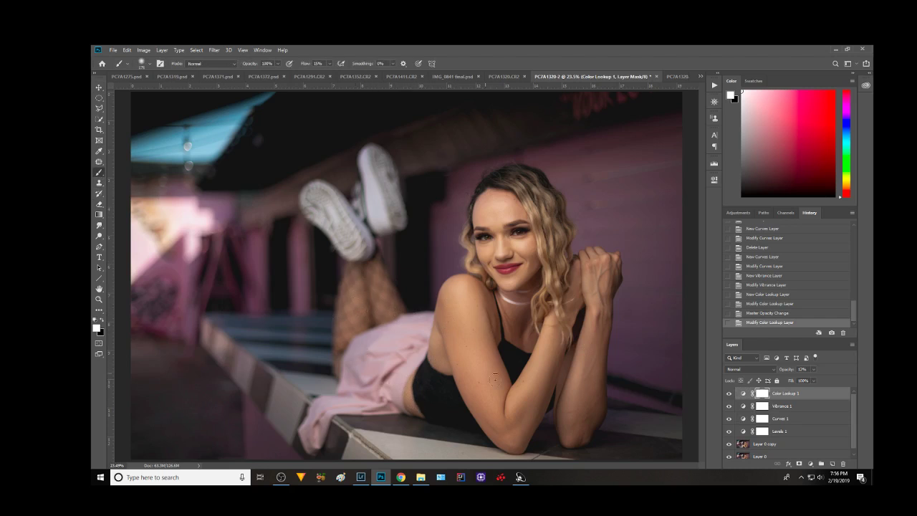
Set the brush to 8% opacity and 400 px size, with black as the foreground colour
left_click(277, 63)
left_click_drag(281, 74, 277, 74)
type("8")
left_click(149, 65)
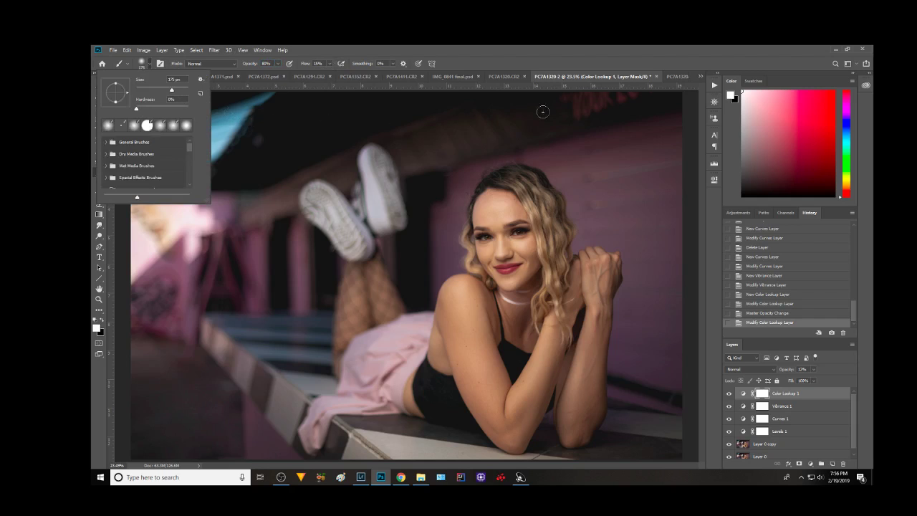
left_click(604, 53)
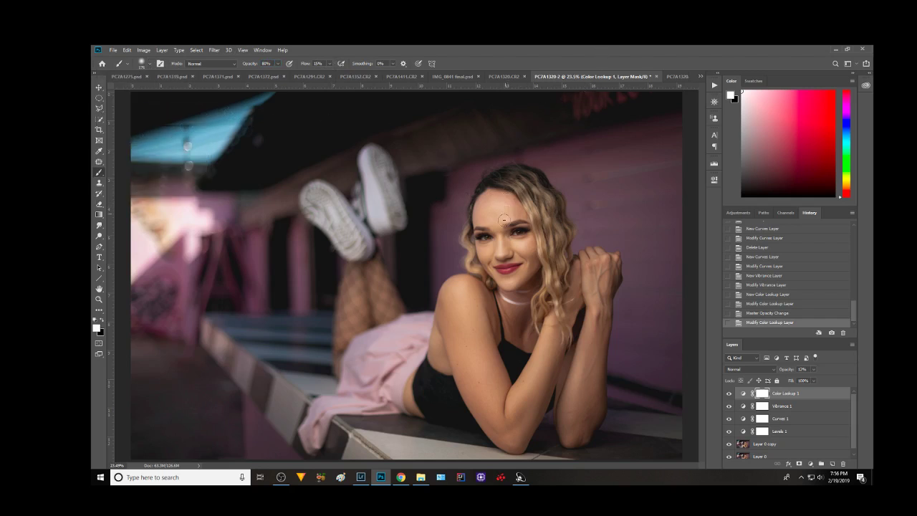
key("bracketright")
key("bracketright")
key("bracketright")
key("bracketleft")
key("bracketleft")
key("bracketleft")
left_click(101, 321)
Paint out the lookup effect on the woman and her waist in the Color Lookup mask, toggling the layer to compare
left_click_drag(481, 379, 454, 348)
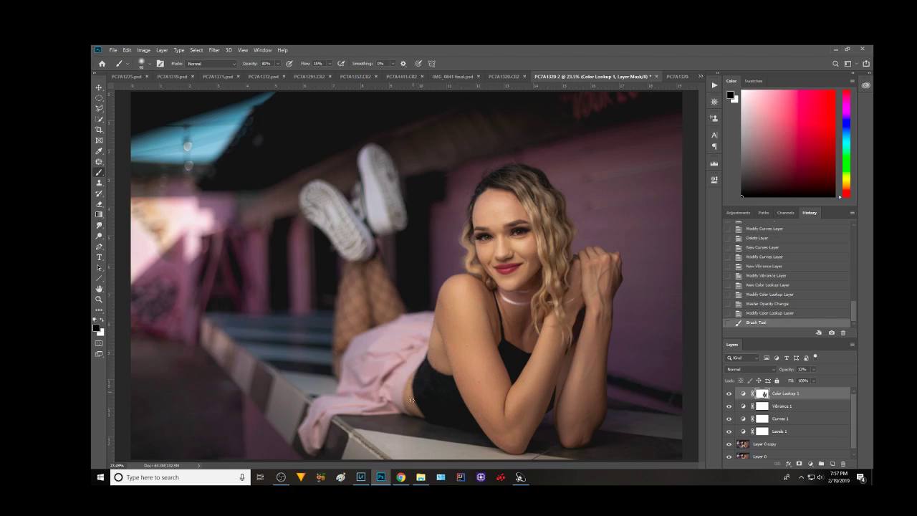
left_click_drag(415, 411, 411, 406)
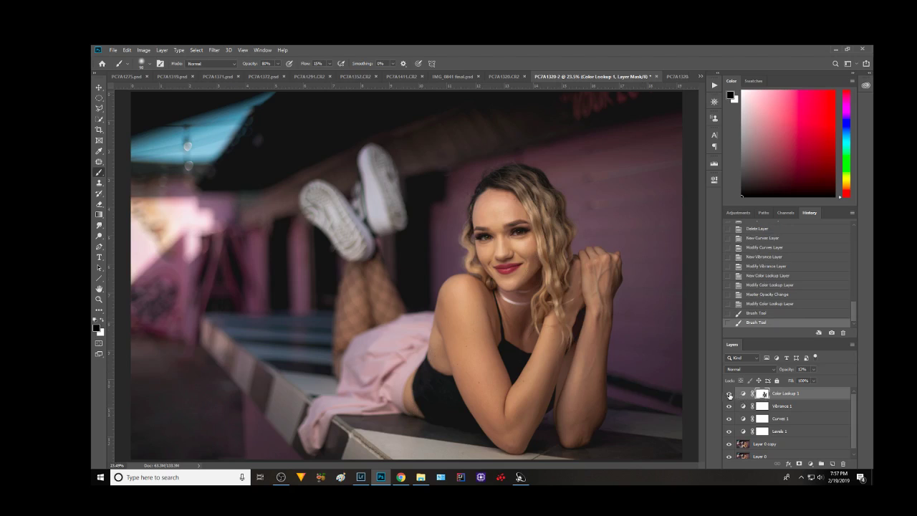
left_click(729, 393)
left_click(730, 394)
left_click(730, 394)
left_click(729, 394)
Raise the Color Lookup layer's opacity to about 16% and toggle its visibility to compare
left_click_drag(811, 368, 815, 379)
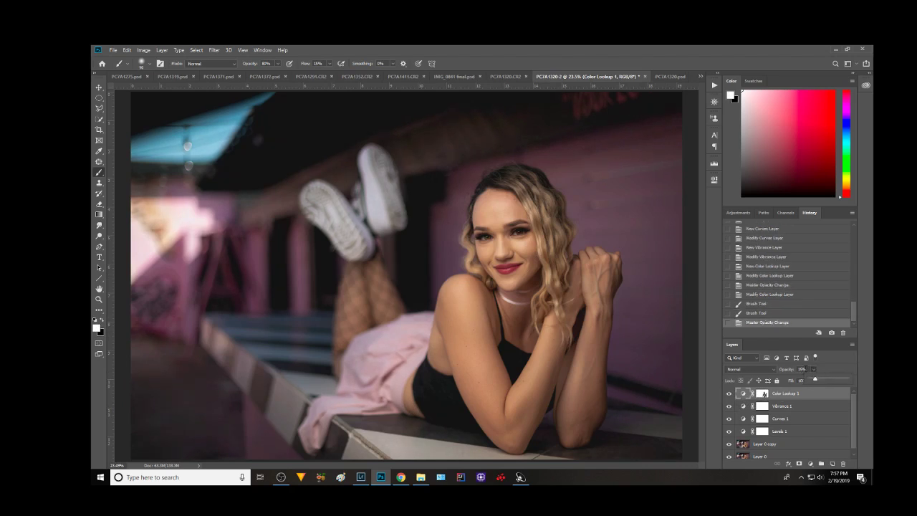
left_click(730, 393)
left_click(730, 393)
left_click(729, 393)
left_click(730, 394)
left_click(730, 394)
Add a Gradient Map adjustment layer and fade it to about 15% opacity
left_click(810, 463)
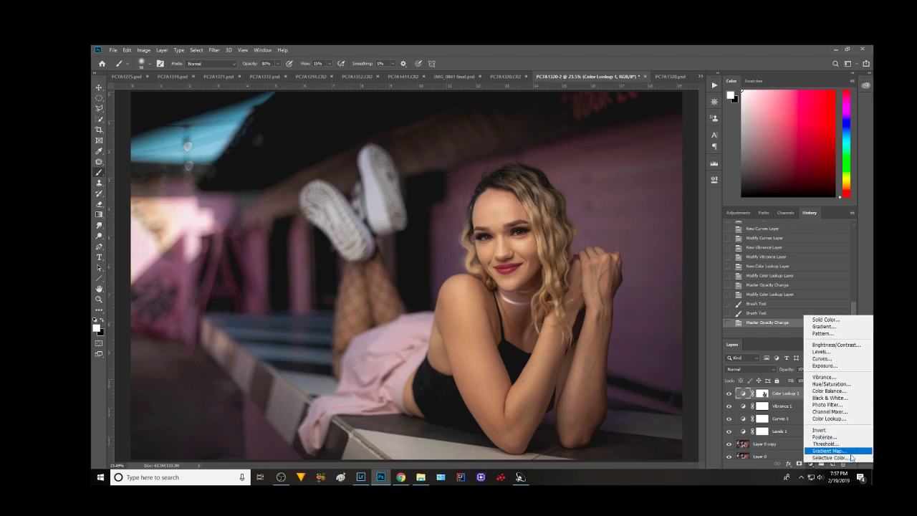
left_click(844, 450)
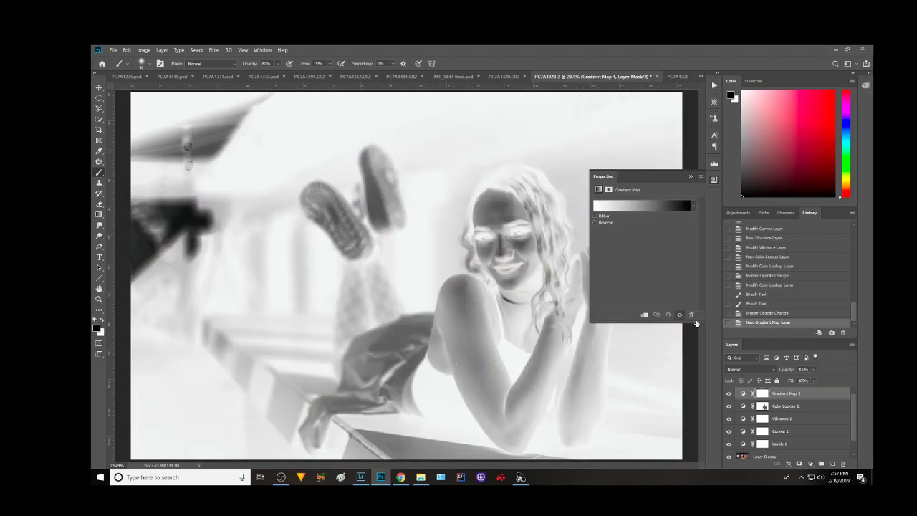
left_click(814, 370)
left_click_drag(786, 379, 790, 377)
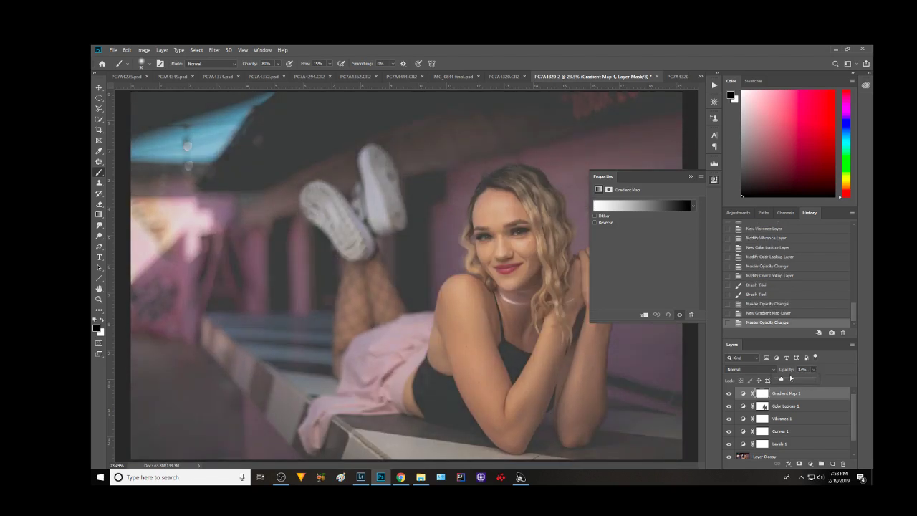
left_click(807, 369)
Browse the gradient presets and apply the dark-magenta-to-pink gradient to the Gradient Map
left_click(693, 205)
left_click(615, 263)
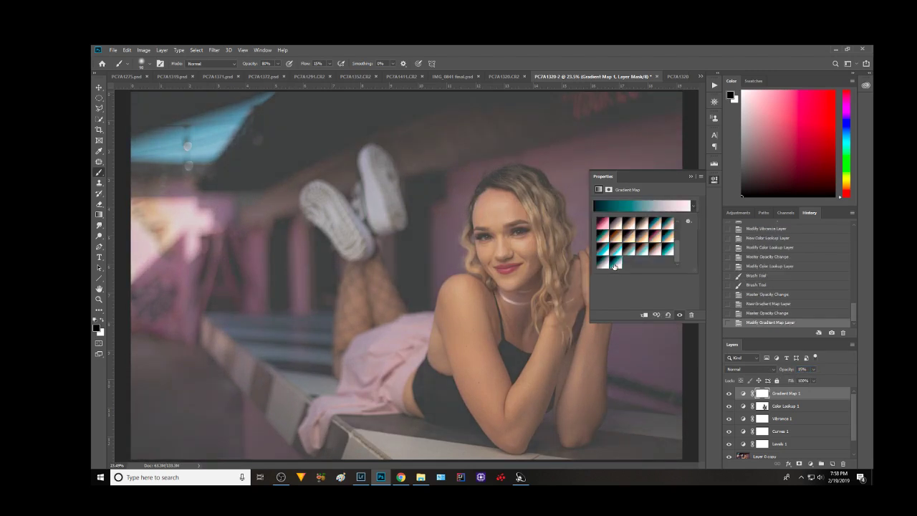
key("Left")
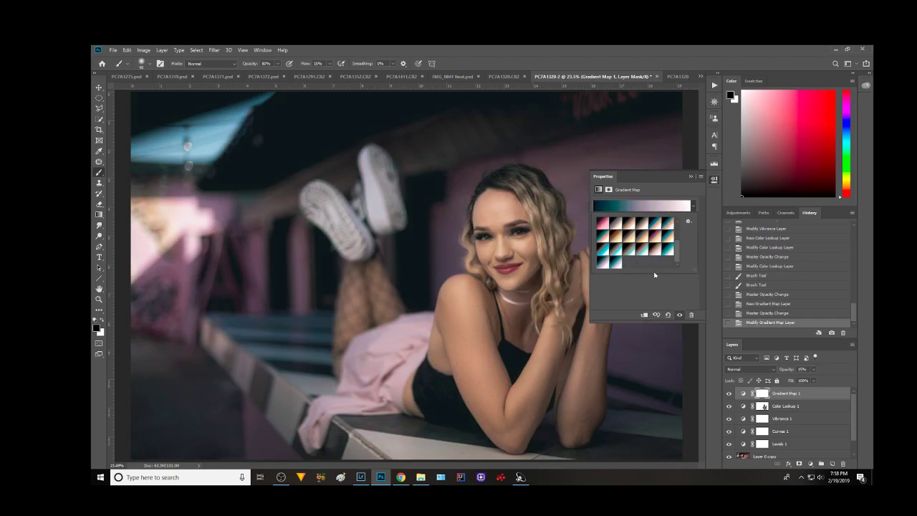
key("Left")
key("Left")
key("Left")
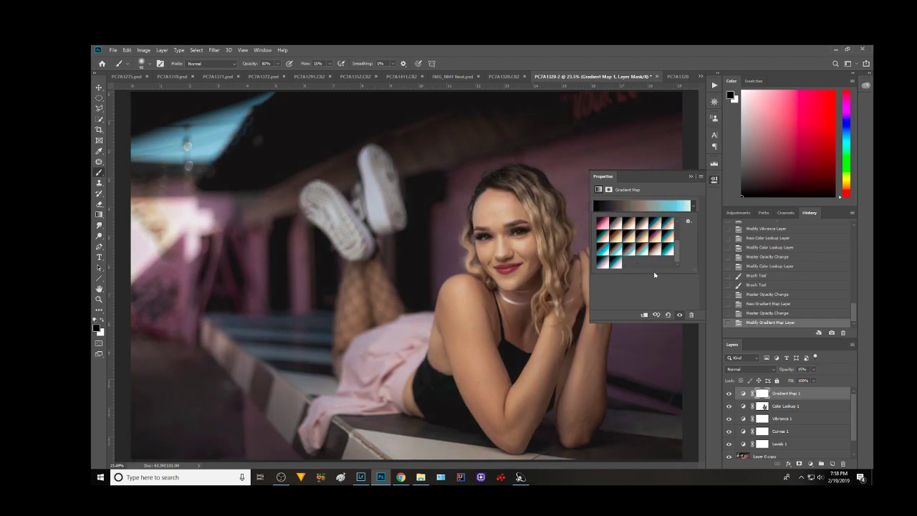
key("Left")
key("Left")
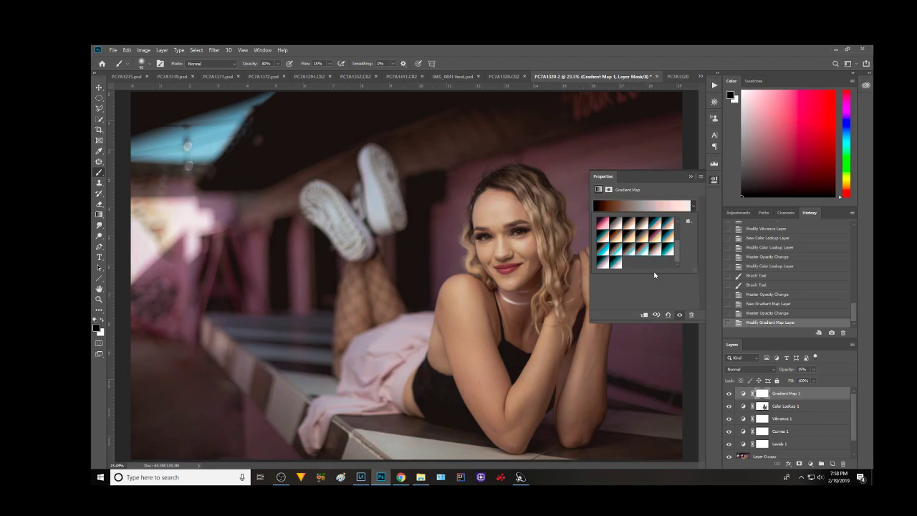
key("Right")
key("Right")
key("Right")
key("Right")
key("Right")
key("Right")
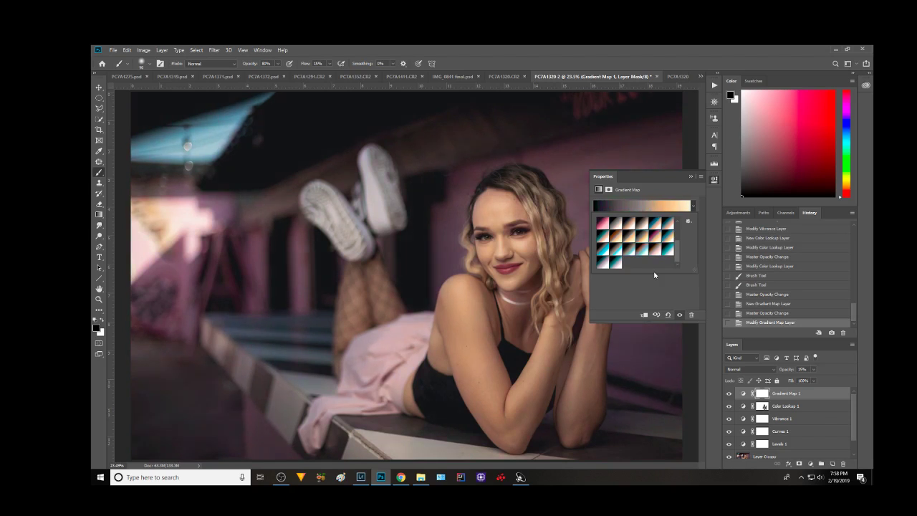
key("Right")
key("Right")
key("Right")
key("Right")
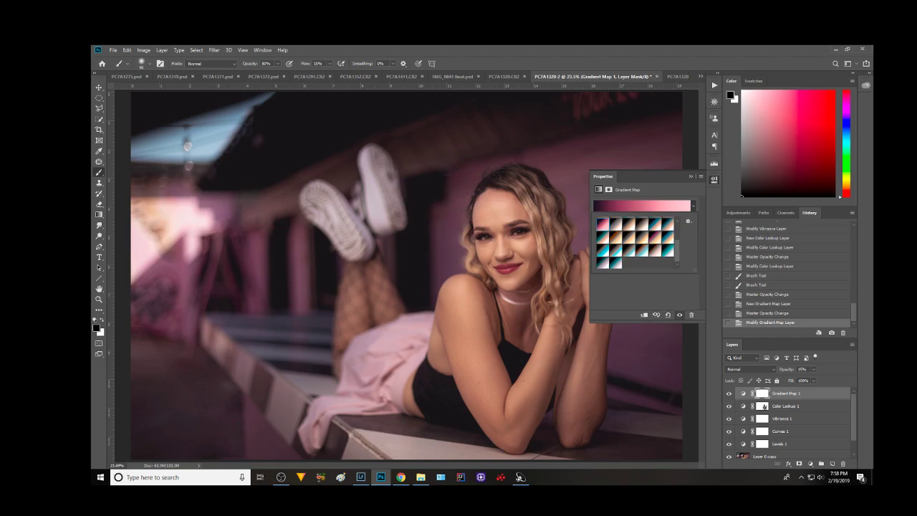
key("Return")
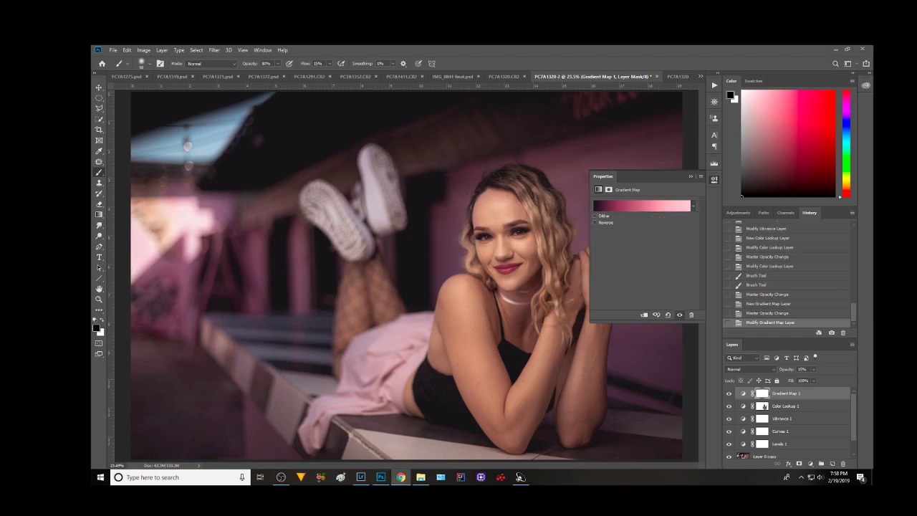
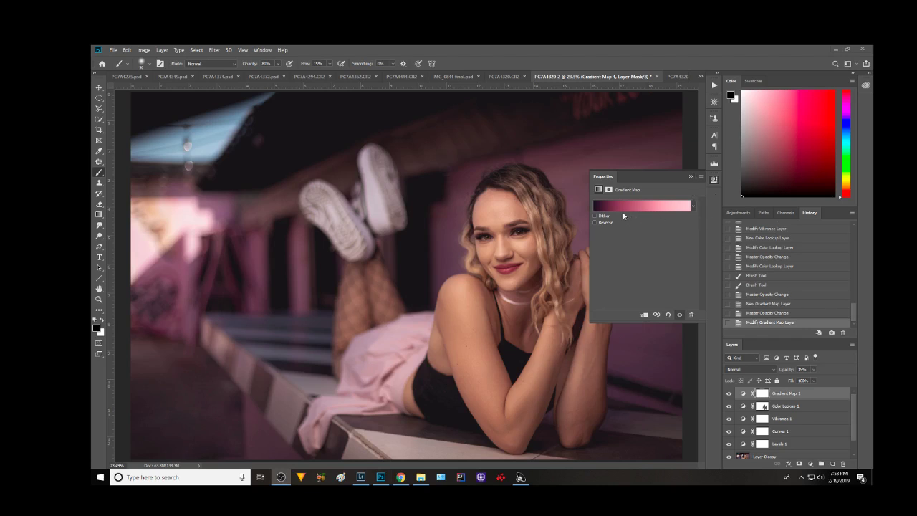
Set Gradient Map 1 to Overlay blending, briefly comparing it with Normal before keeping Overlay
left_click(691, 174)
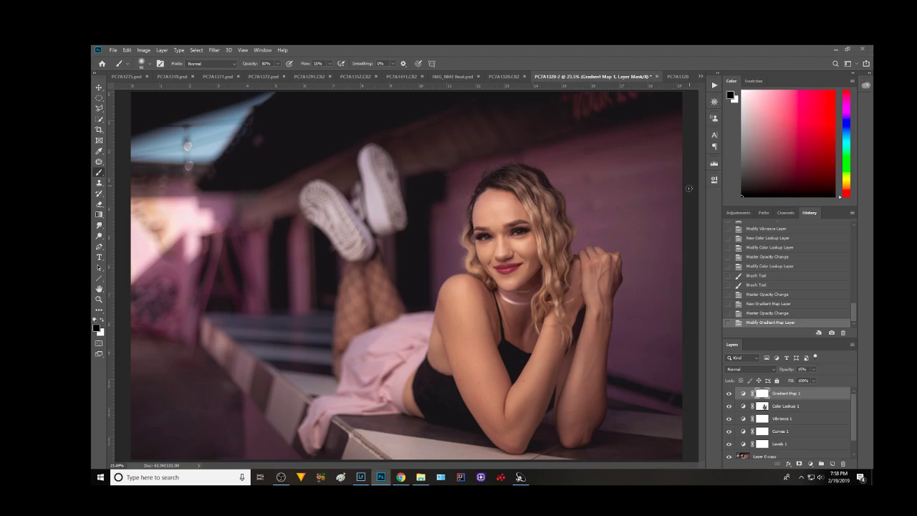
left_click(761, 373)
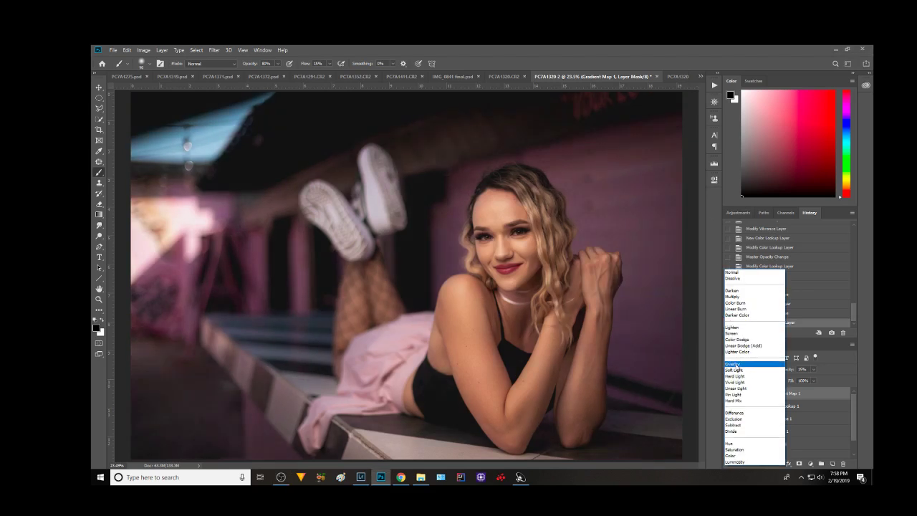
left_click(735, 365)
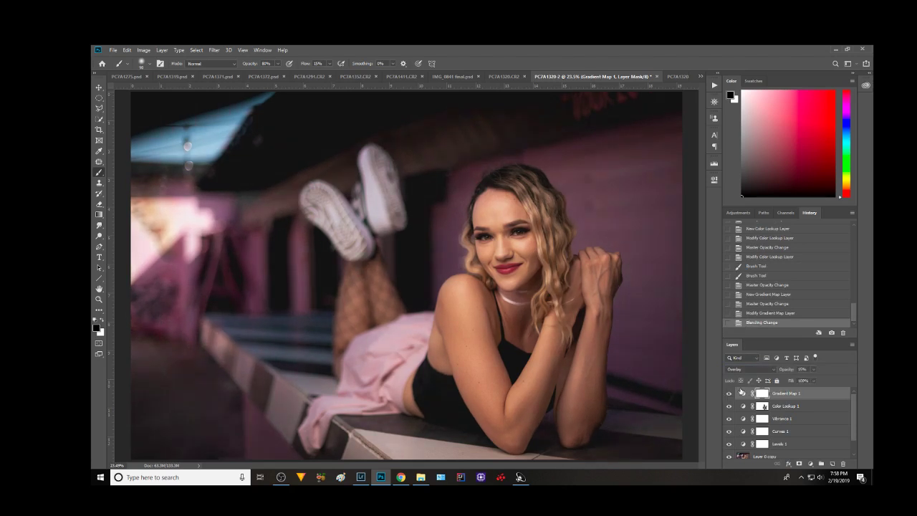
left_click(758, 374)
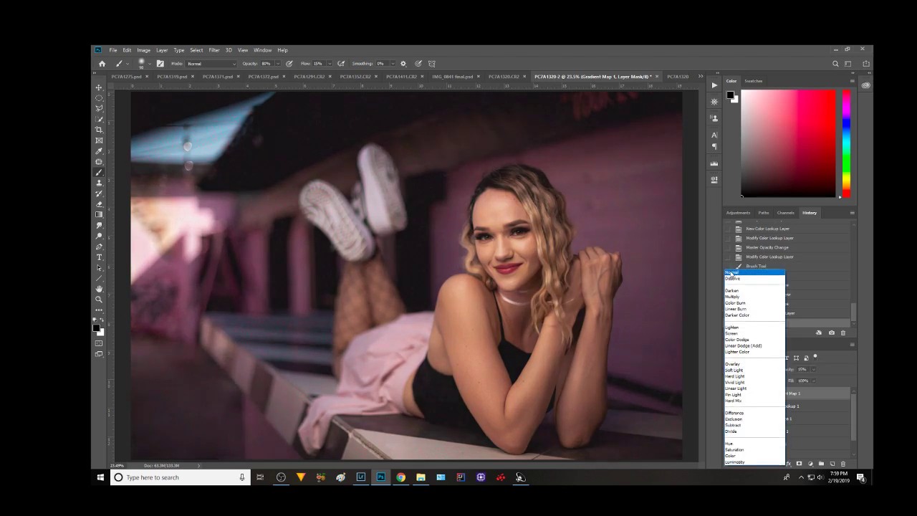
left_click(730, 273)
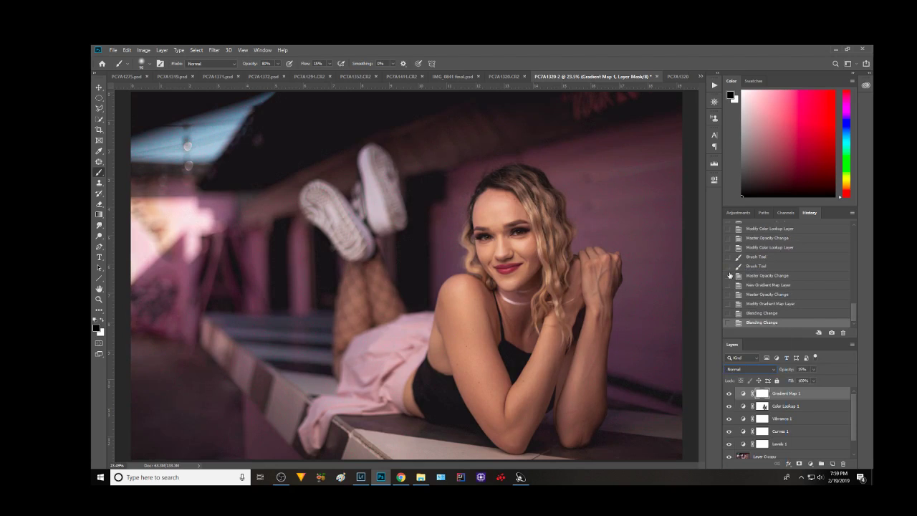
left_click(770, 369)
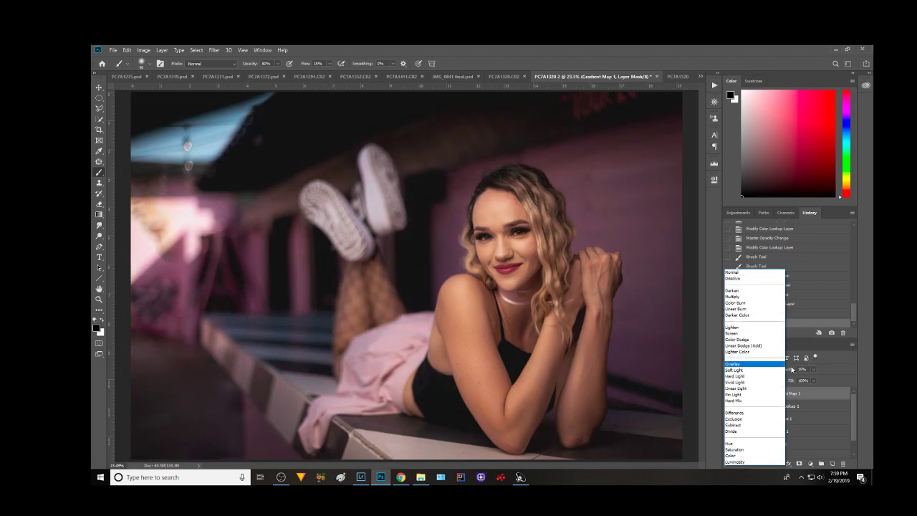
left_click(768, 365)
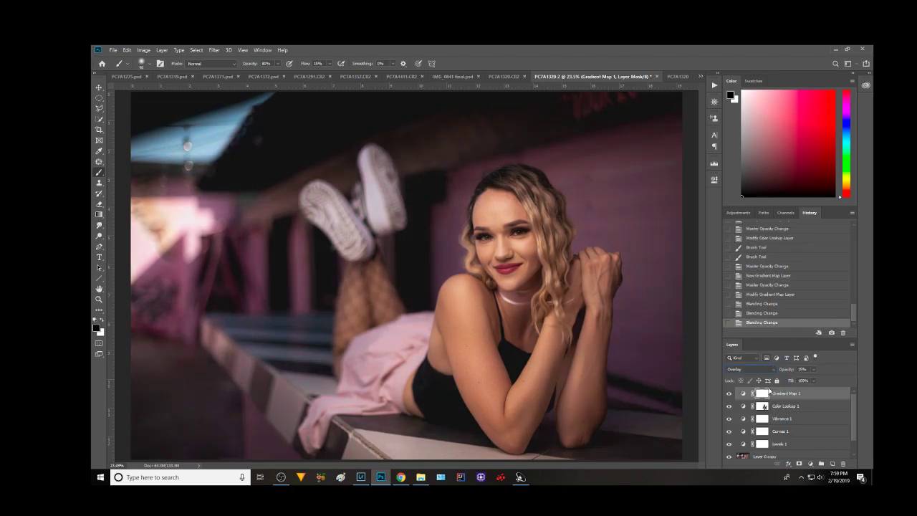
left_click(770, 369)
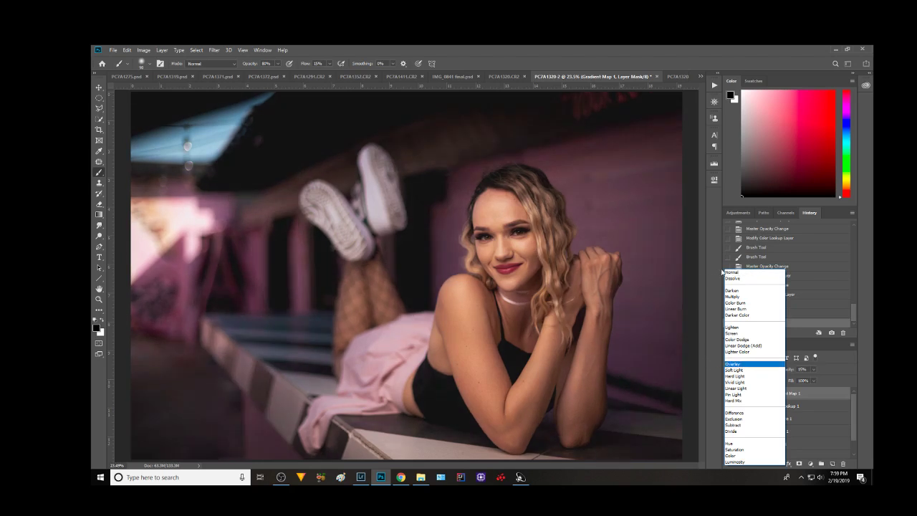
left_click(730, 364)
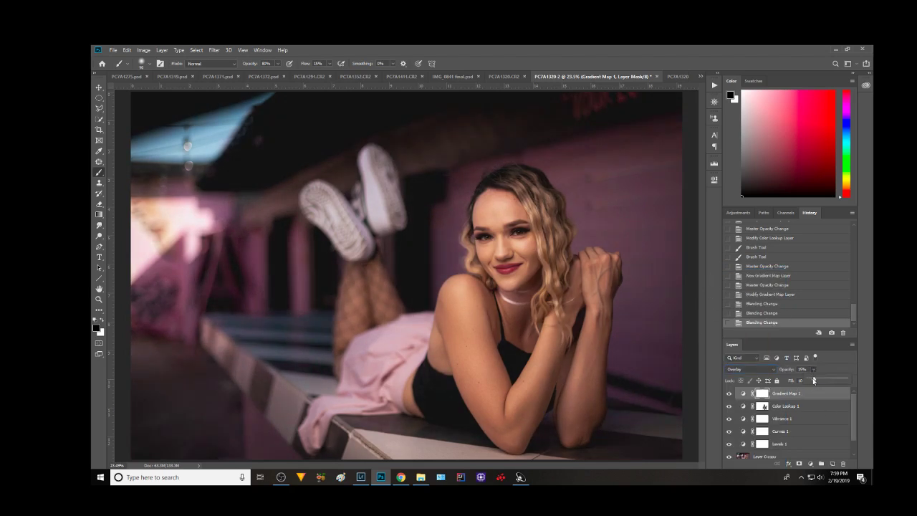
Set Gradient Map 1 opacity to 10% and mask it off the face, arm and hands
type("10")
key("Return")
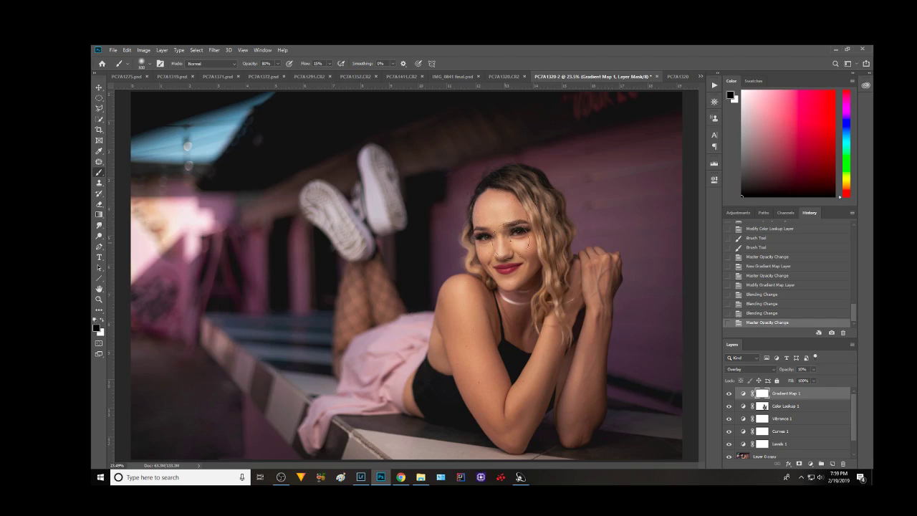
left_click_drag(507, 267, 479, 232)
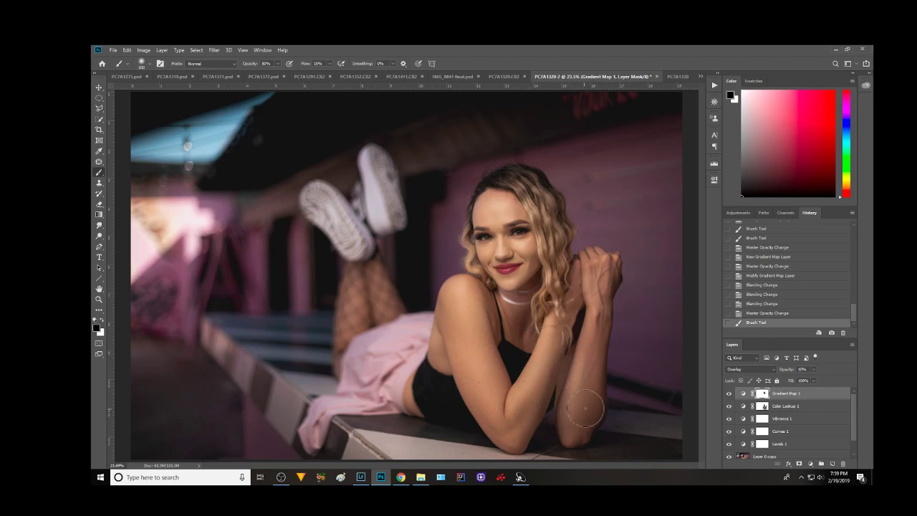
left_click_drag(600, 278, 589, 295)
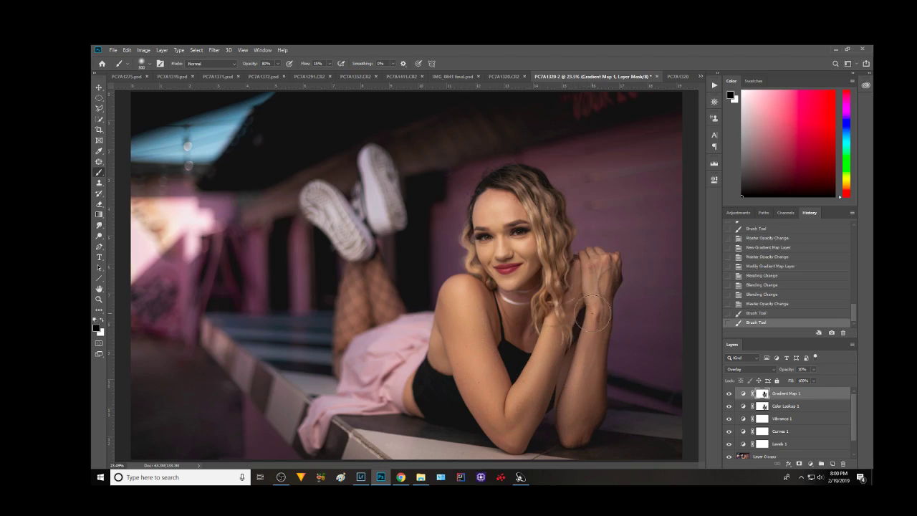
Refine the gradient map mask over her shoulder, torso and side, checking with the red overlay
key("x")
key("backslash")
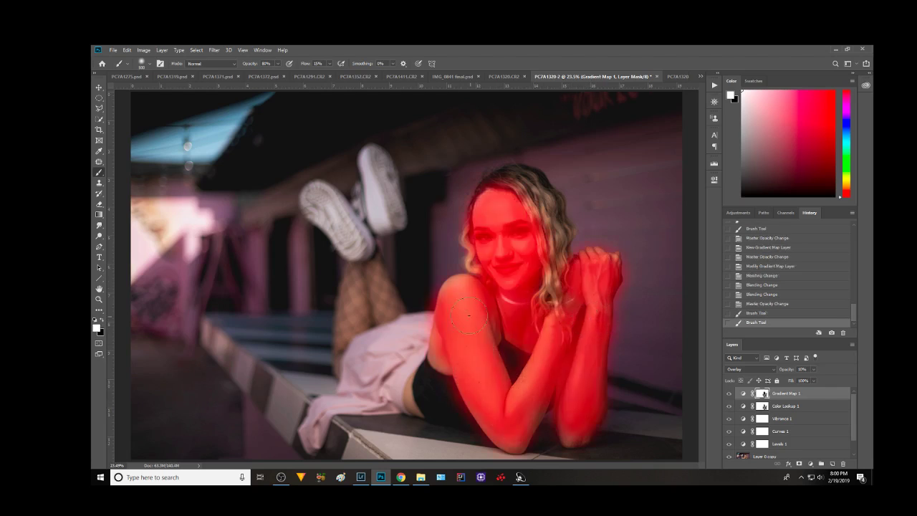
left_click_drag(473, 290, 456, 297)
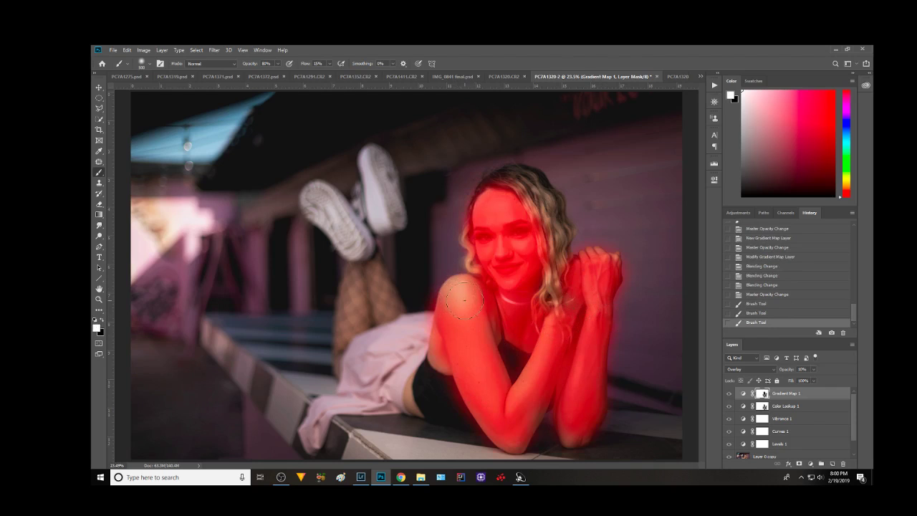
key("x")
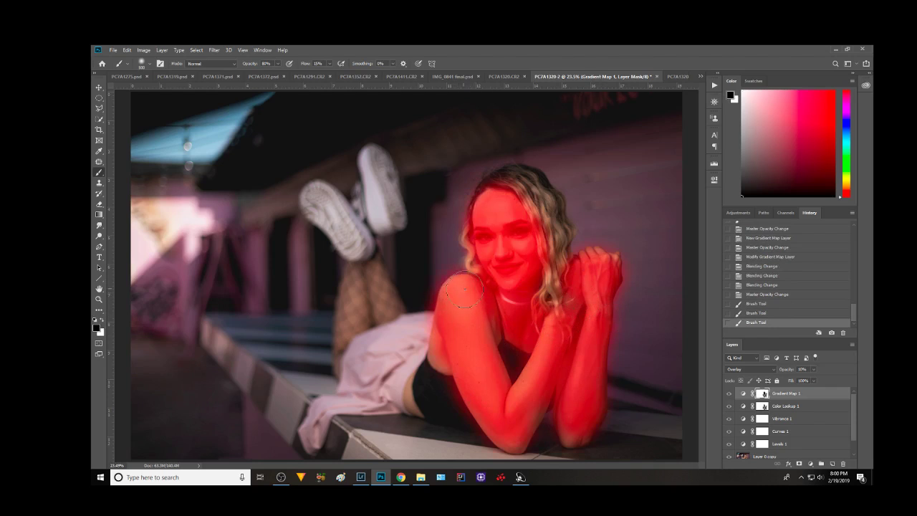
left_click_drag(464, 290, 480, 300)
left_click_drag(444, 358, 437, 376)
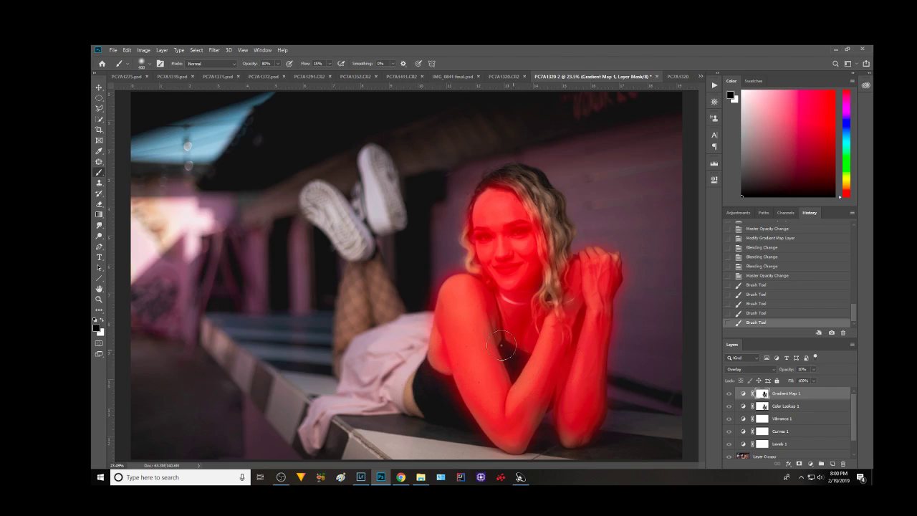
left_click_drag(414, 375, 407, 388)
left_click_drag(414, 371, 414, 381)
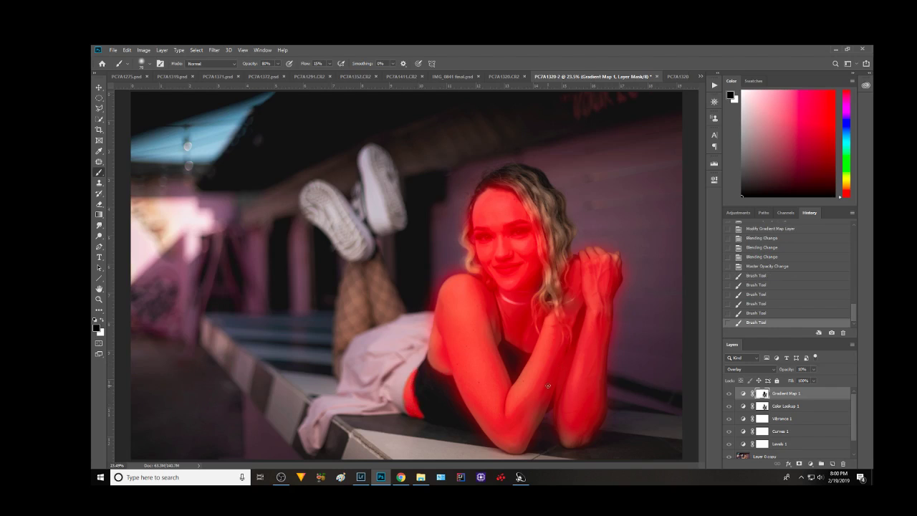
key("x")
key("x")
key("backslash")
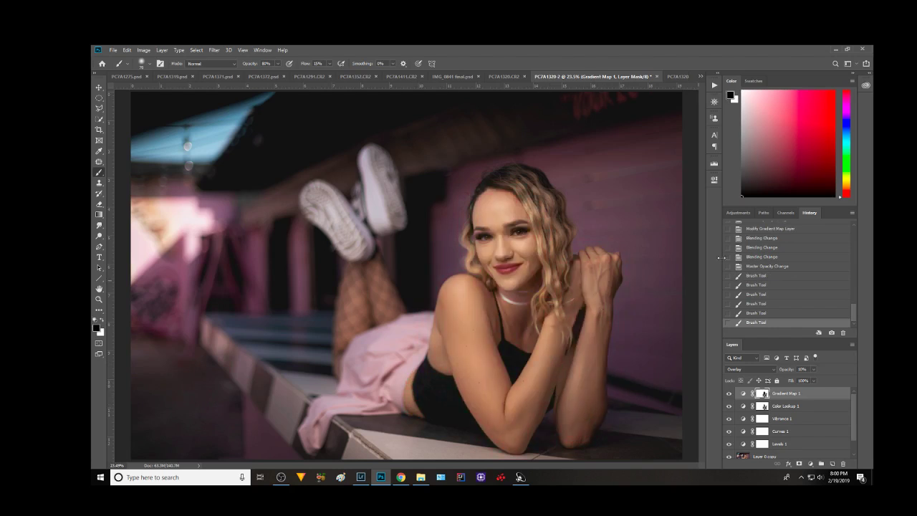
Hide Gradient Map 1, target Layer 0 copy and zoom in on the face
left_click(729, 394)
scroll(790, 448, "down", 1)
left_click(774, 440)
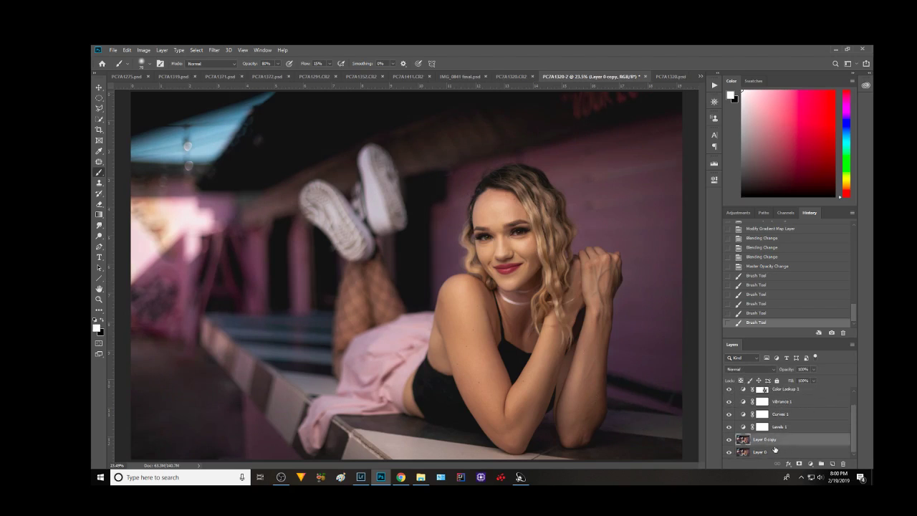
scroll(669, 408, "up", 5)
scroll(632, 344, "up", 4)
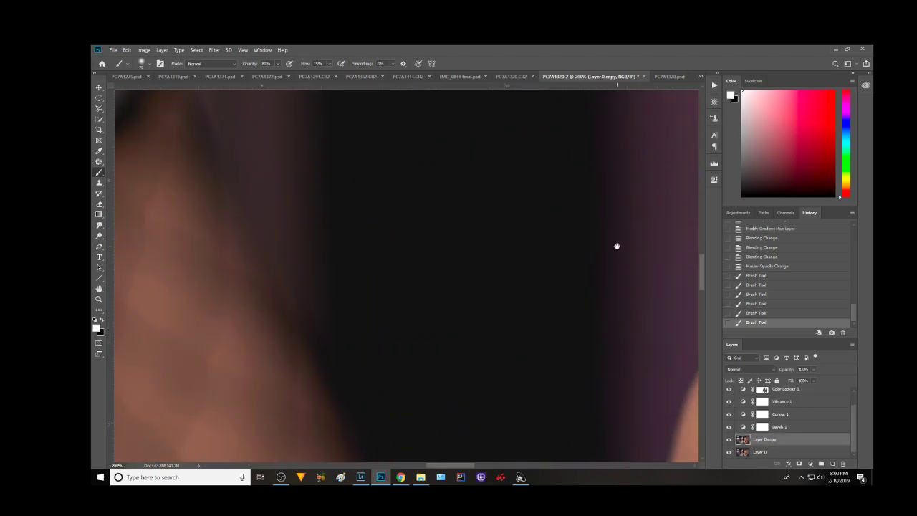
mouse_move(616, 246)
left_mouse_down()
mouse_move(175, 326)
mouse_move(461, 250)
mouse_move(372, 348)
mouse_move(342, 363)
left_mouse_up()
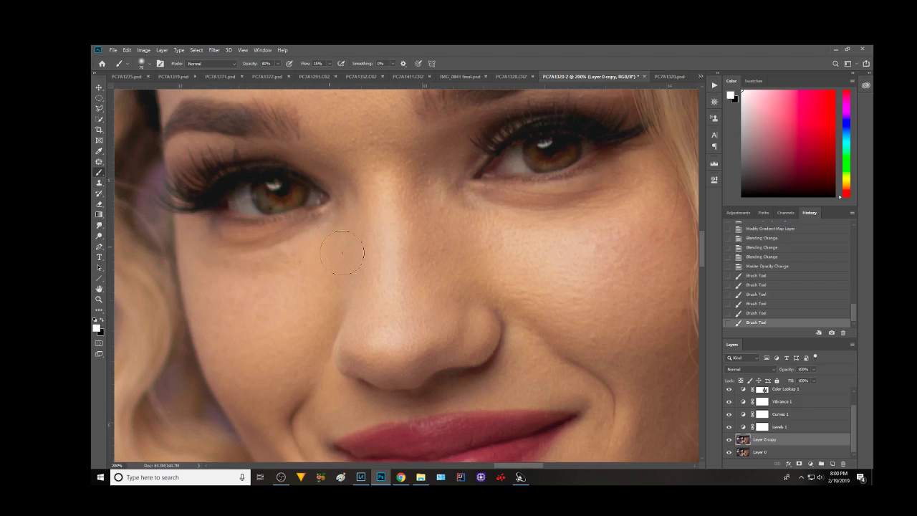
Lower the brush opacity to about 12% and enlarge the brush
left_click(278, 64)
left_click_drag(254, 75, 253, 75)
left_click(328, 64)
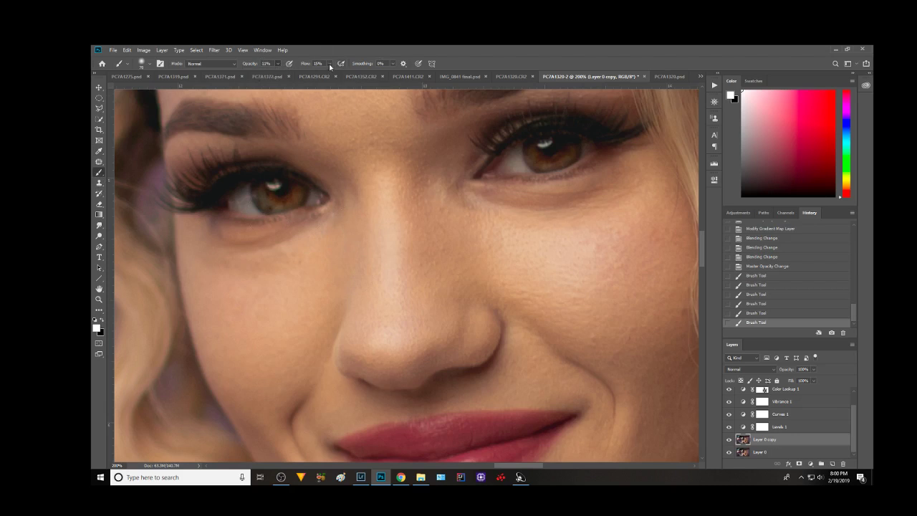
left_click(150, 63)
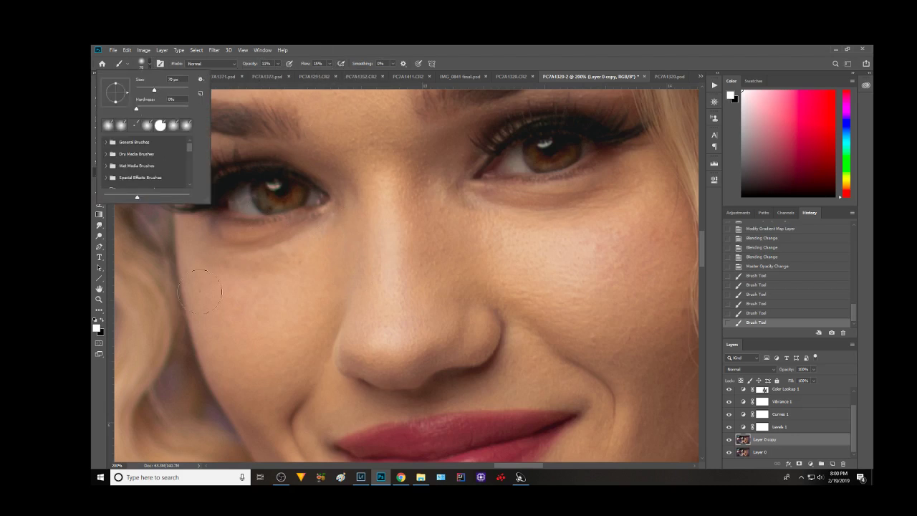
key("Escape")
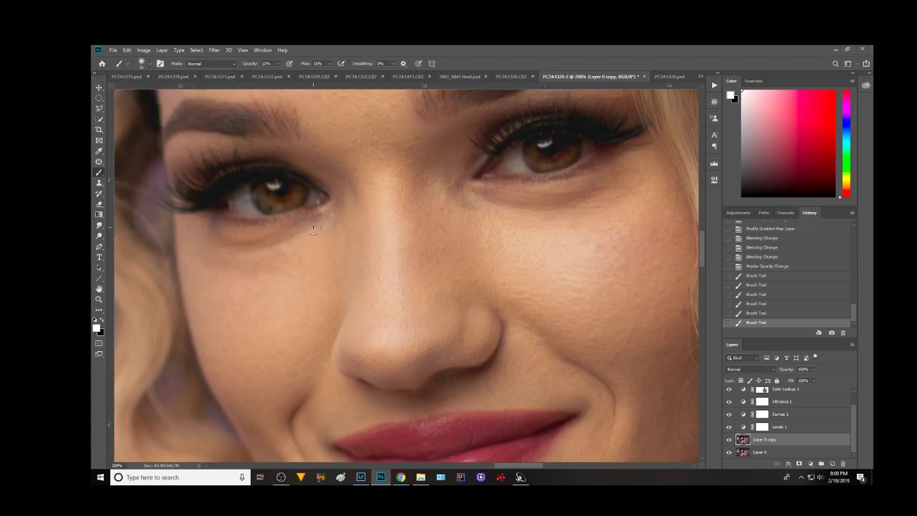
key("bracketright")
Sample a nearby skin tone and softly paint over the under-eye skin
left_click(317, 237, "alt")
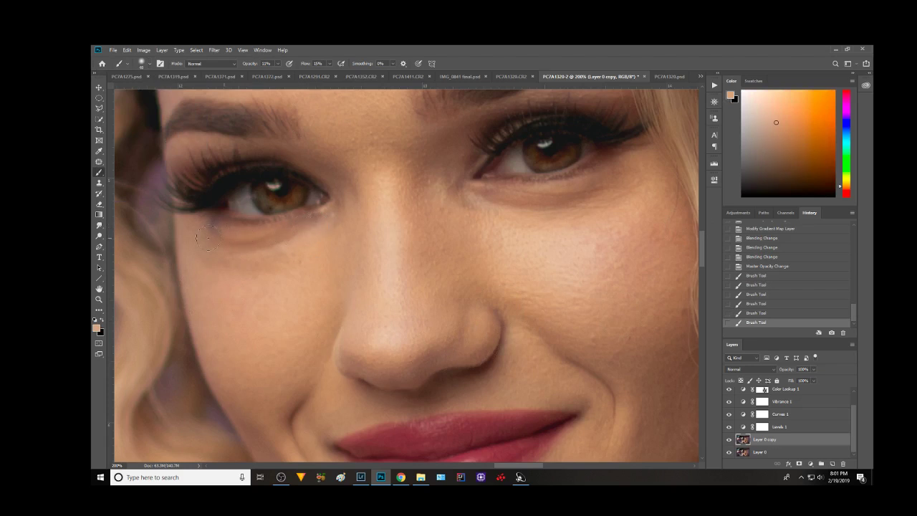
left_click_drag(207, 237, 273, 239)
left_click_drag(200, 238, 305, 225)
left_click_drag(220, 239, 300, 233)
mouse_move(193, 232)
left_mouse_down()
mouse_move(286, 236)
mouse_move(254, 244)
left_mouse_up()
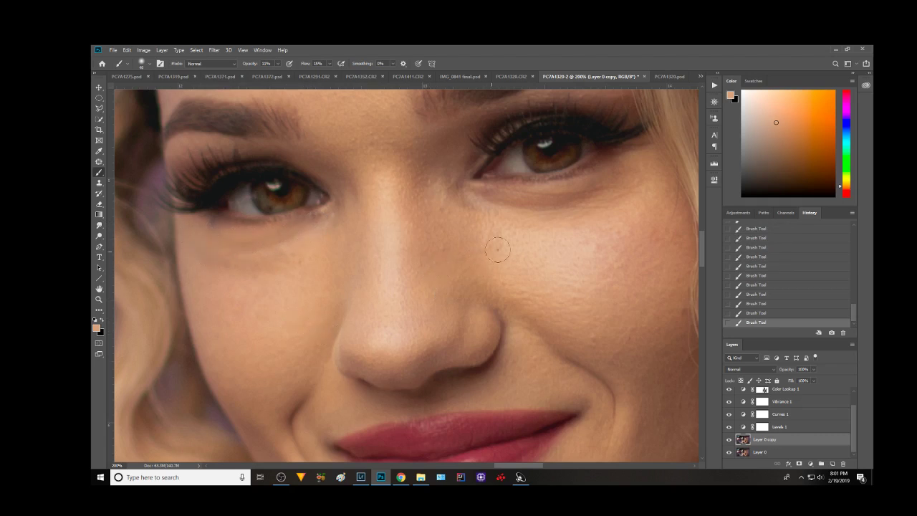
Sample several different skin tones from around the cheek
left_click(511, 217, "alt")
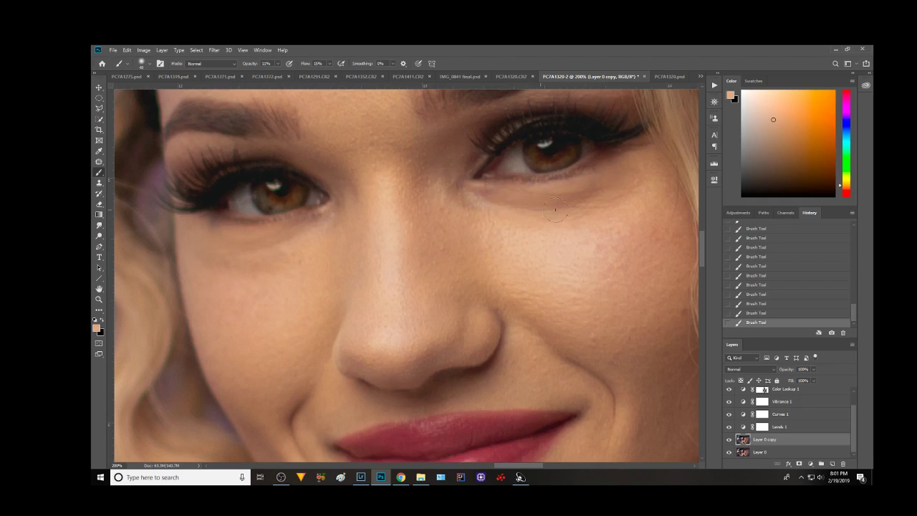
left_click(558, 226, "alt")
left_click(496, 210, "alt")
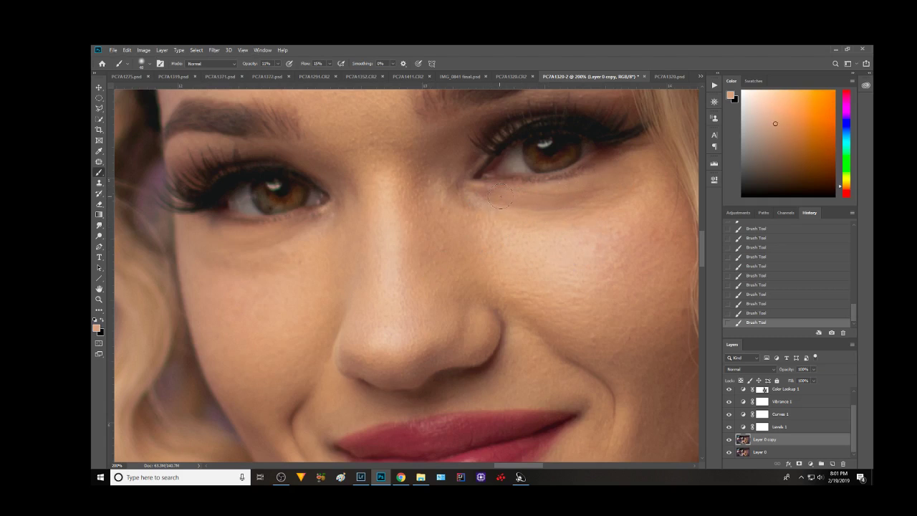
left_click(652, 167, "alt")
Step back in History to before the skin painting and target Layer 0 copy
scroll(796, 242, "up", 1)
scroll(768, 249, "up", 2)
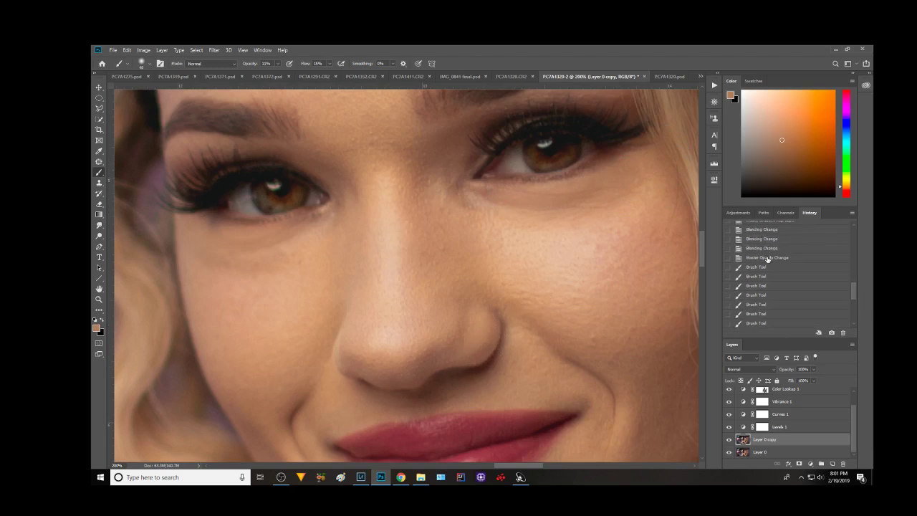
left_click(767, 257)
scroll(812, 294, "down", 3)
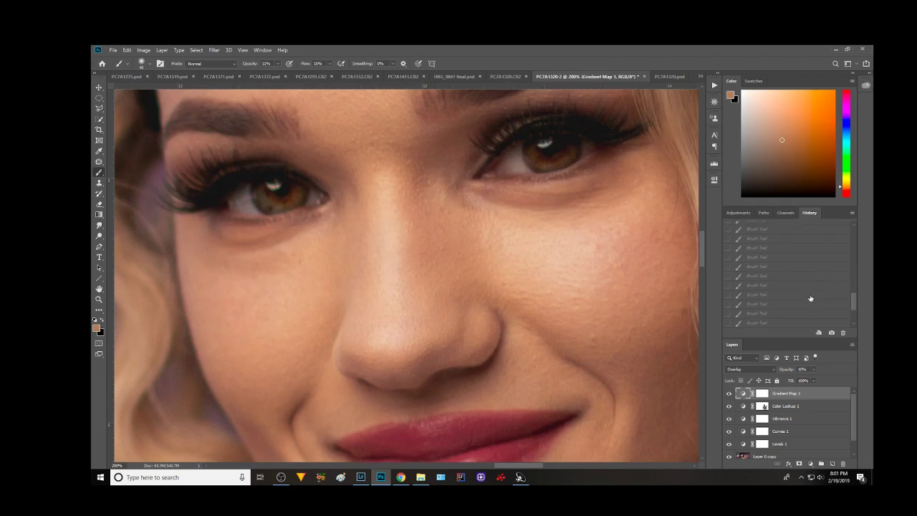
left_click(761, 324)
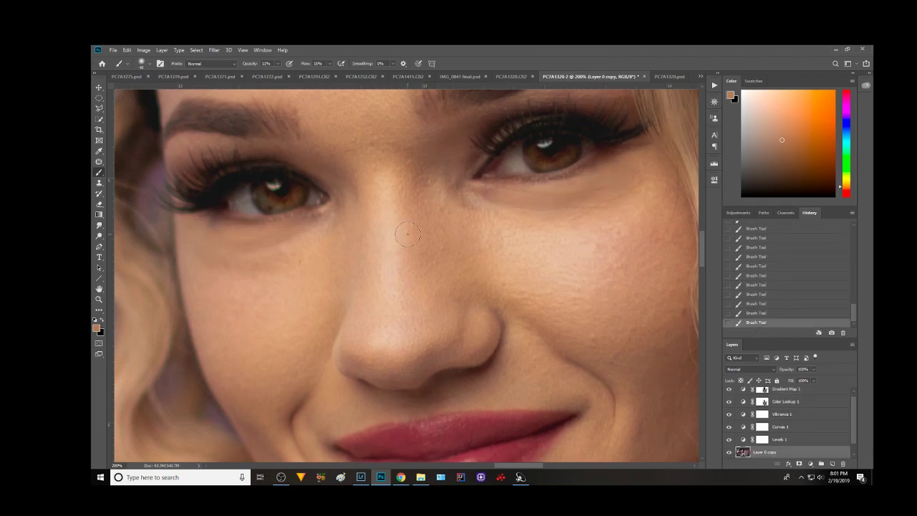
Switch to a smaller Spot Healing Brush and heal the blemishes on the chin
right_click(100, 163)
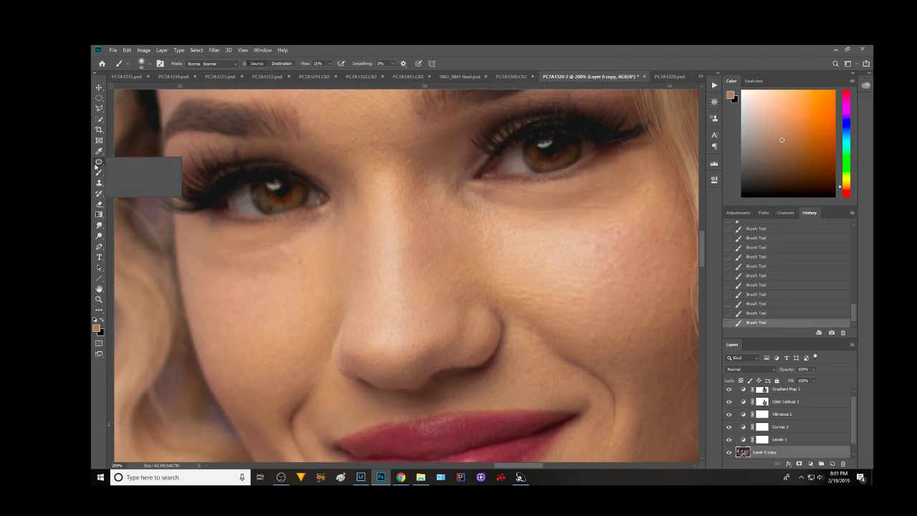
left_click(132, 160)
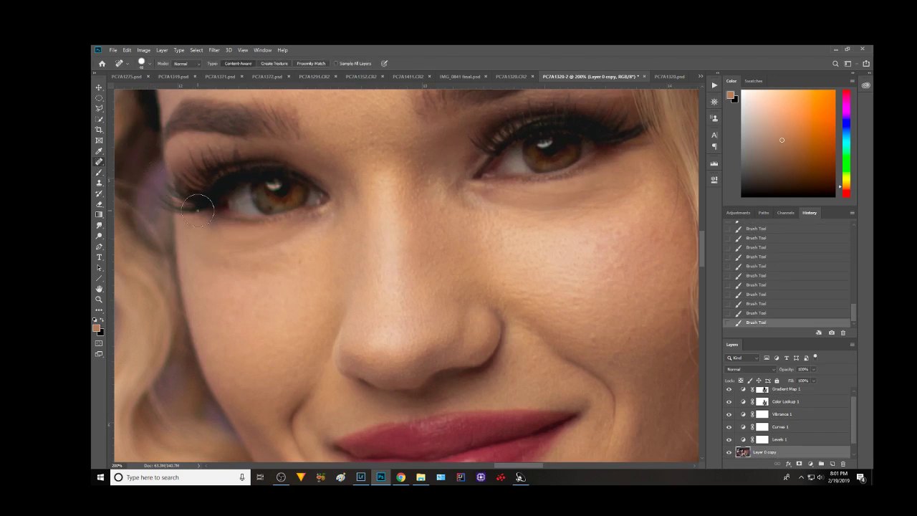
key("bracketleft")
left_click_drag(309, 350, 420, 158)
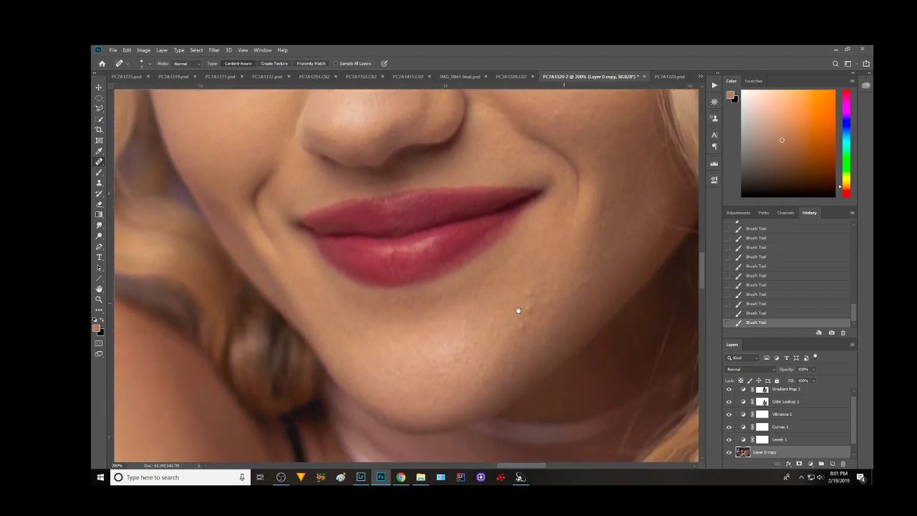
left_click_drag(518, 310, 512, 325)
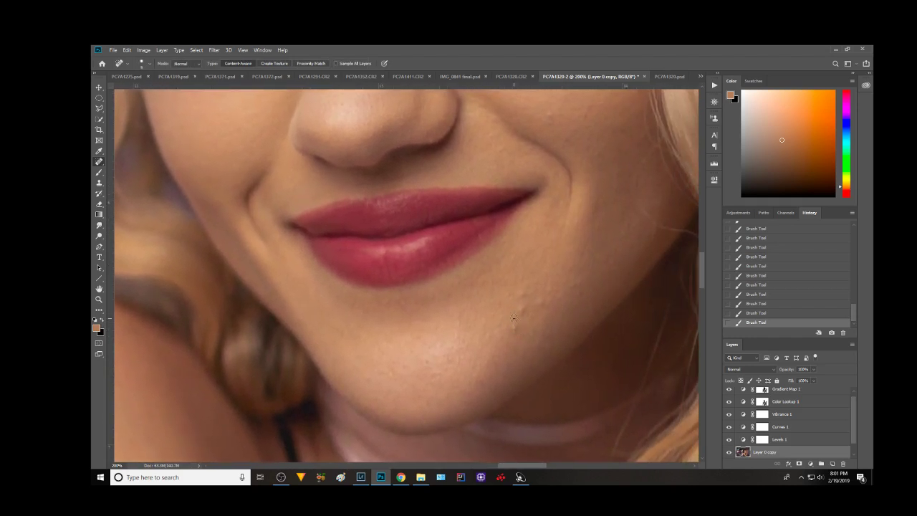
left_click(512, 328)
left_click(522, 308)
left_click(543, 302)
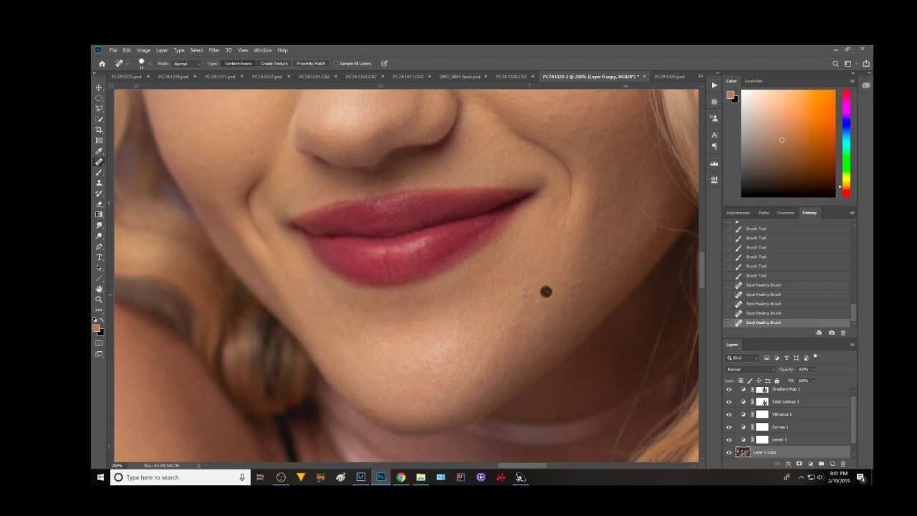
left_click(582, 283)
left_click(580, 281)
left_click(536, 327)
Heal the spots by the hair edge and along the cheek crease
left_click_drag(545, 303, 384, 370)
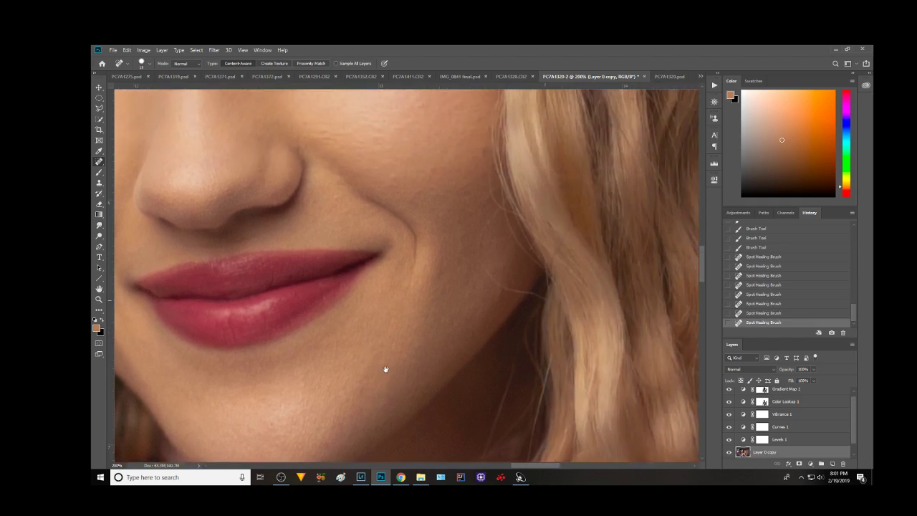
left_click_drag(416, 299, 440, 335)
left_click(480, 370)
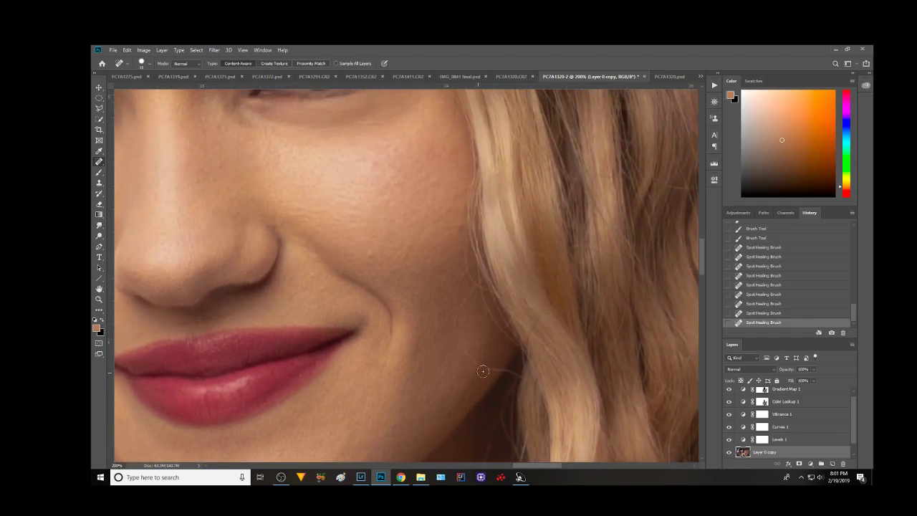
left_click_drag(470, 296, 495, 375)
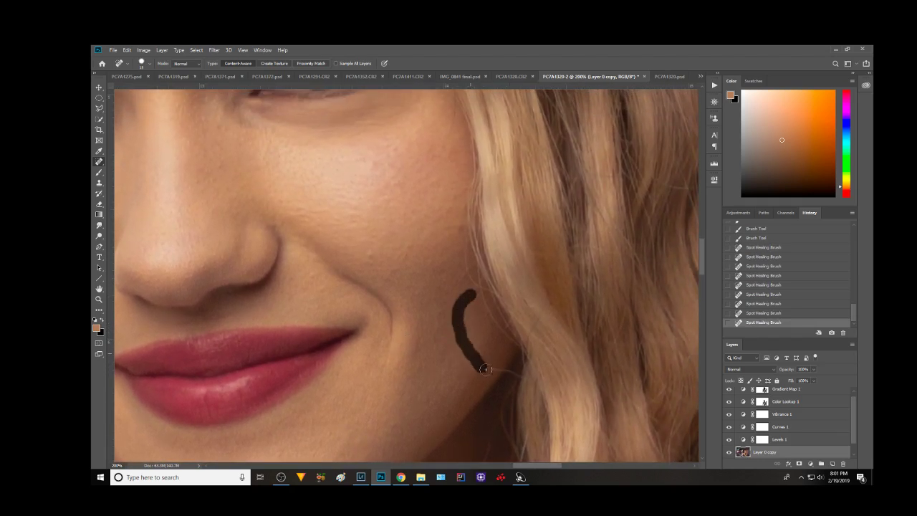
left_click(465, 276)
left_click(472, 289)
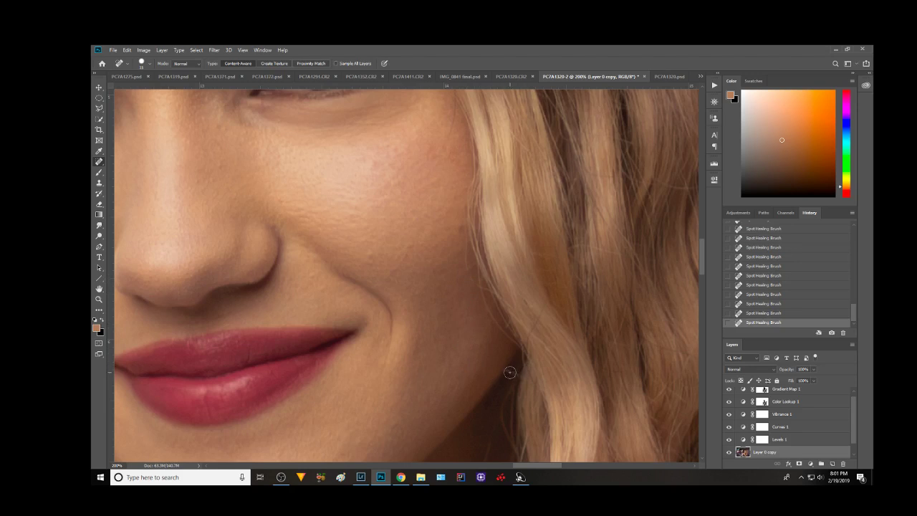
Heal the spots on the cheek and below the right eye
left_click_drag(483, 332, 459, 421)
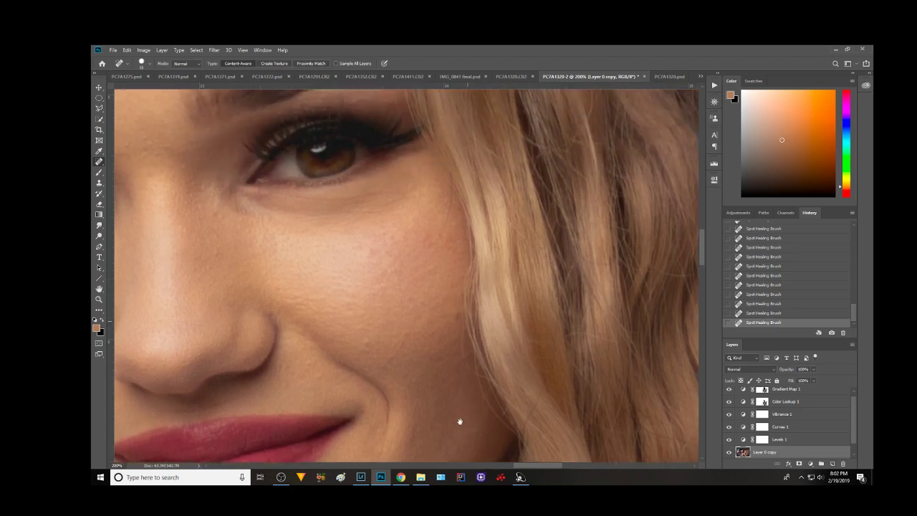
mouse_move(434, 270)
left_mouse_down()
mouse_move(434, 327)
mouse_move(445, 337)
left_mouse_up()
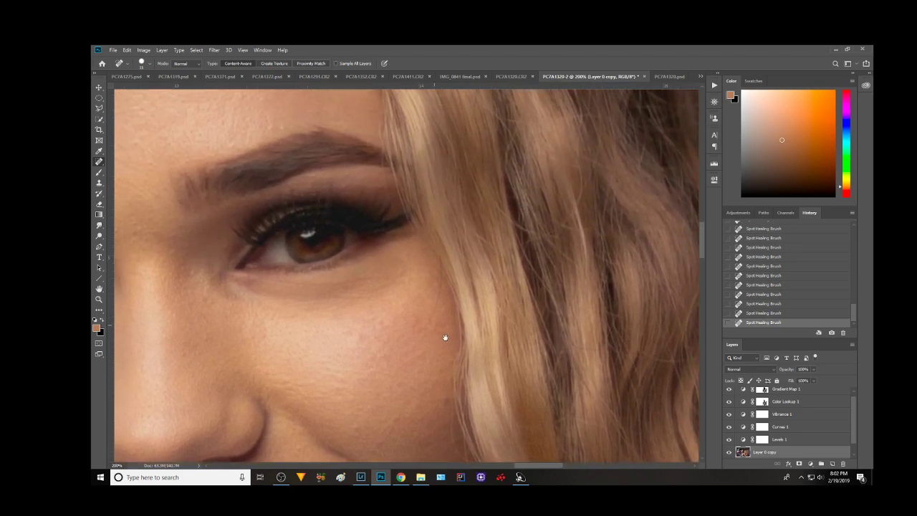
mouse_move(438, 281)
left_mouse_down()
mouse_move(423, 323)
mouse_move(453, 296)
left_mouse_up()
left_click(437, 276)
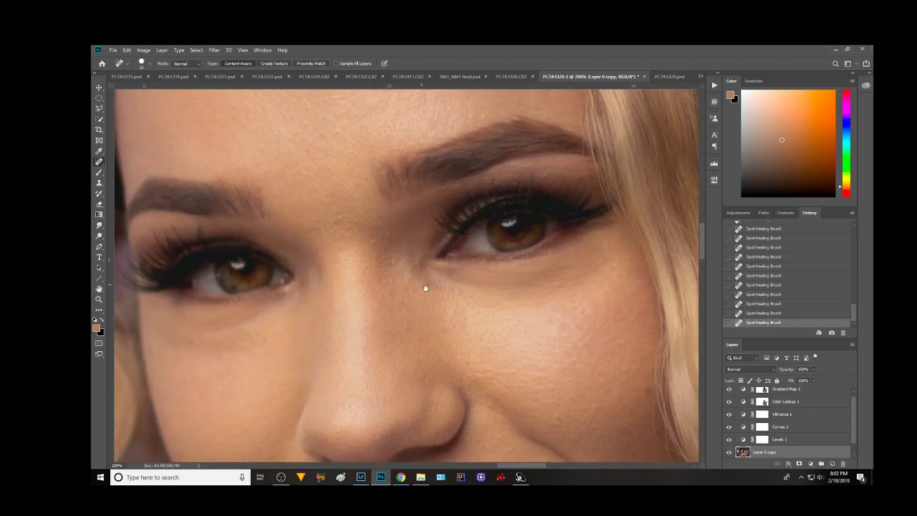
left_click(417, 280)
Heal the scattered spots across the forehead and above the brow
mouse_move(364, 292)
left_mouse_down()
mouse_move(401, 348)
mouse_move(385, 399)
left_mouse_up()
left_click_drag(430, 297, 459, 336)
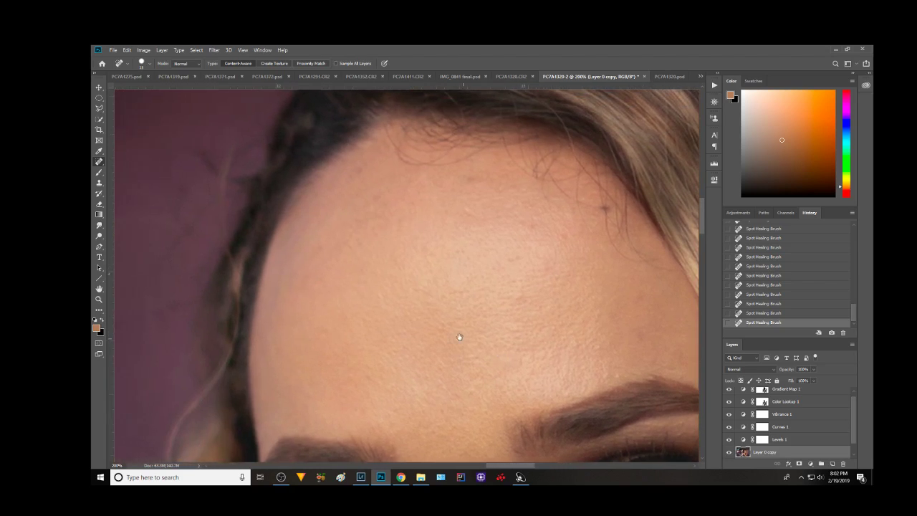
left_click(369, 375)
left_click(374, 194)
left_click(469, 211)
left_click(536, 228)
left_click(511, 259)
left_click_drag(654, 294, 489, 242)
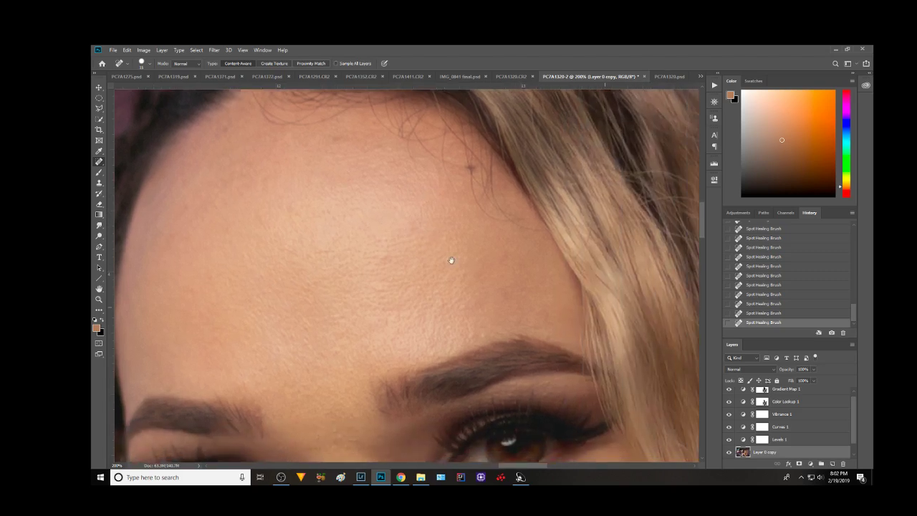
left_click(477, 285)
left_click(477, 249)
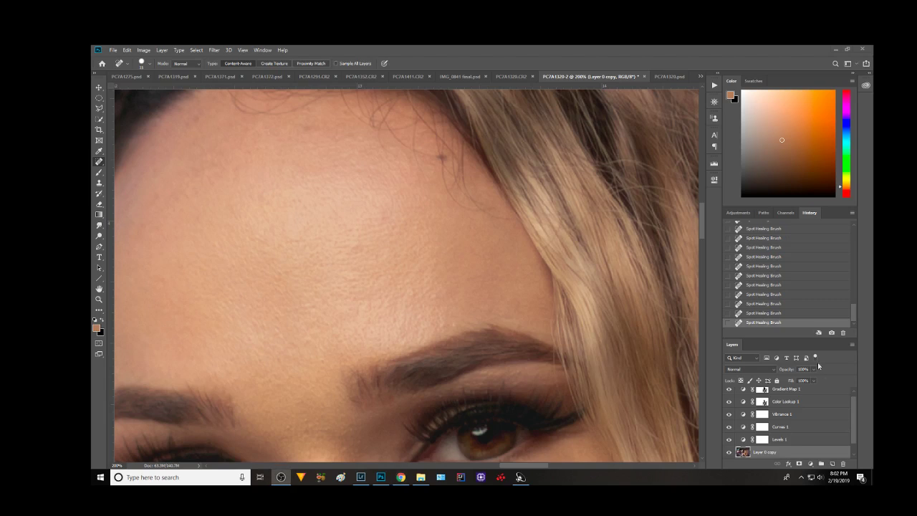
Pan the view to the hairline and background above the forehead
left_click(515, 275)
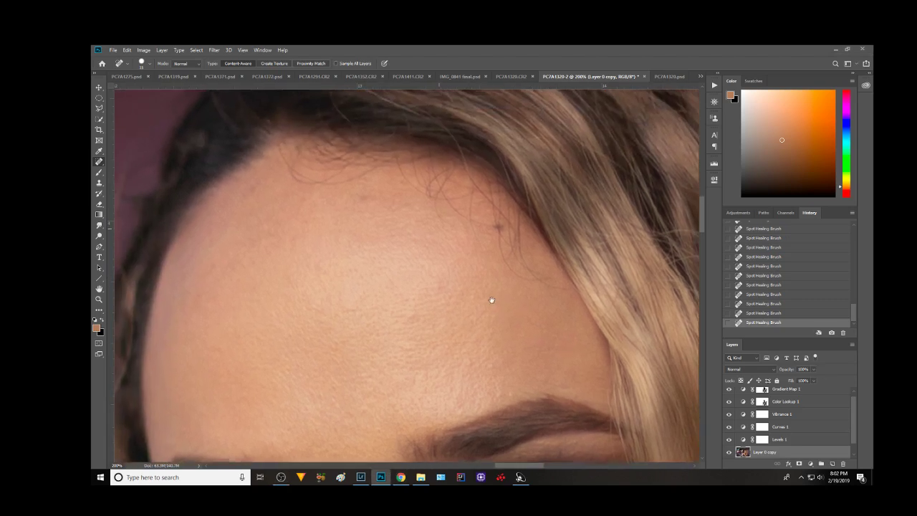
left_click_drag(439, 229, 563, 353)
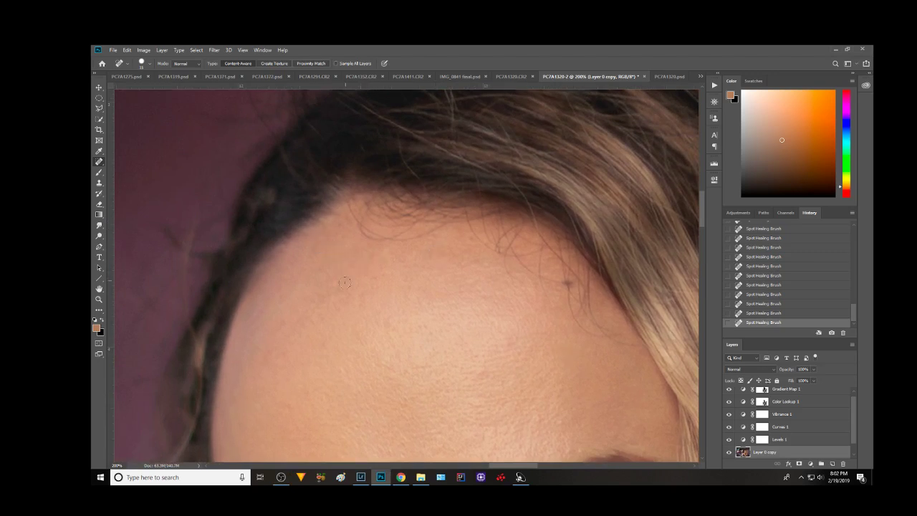
mouse_move(369, 286)
left_mouse_down()
mouse_move(442, 228)
mouse_move(409, 170)
mouse_move(282, 213)
left_mouse_up()
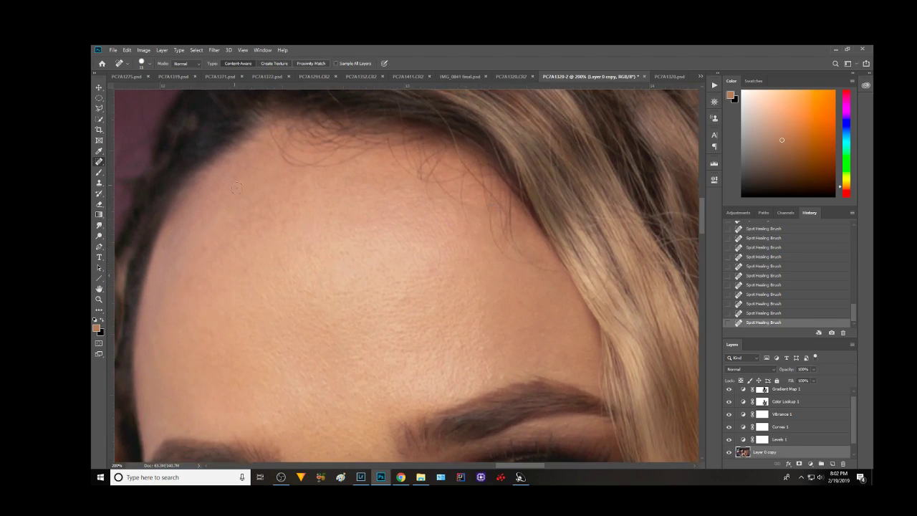
mouse_move(278, 179)
left_mouse_down()
mouse_move(322, 235)
mouse_move(420, 291)
mouse_move(366, 294)
left_mouse_up()
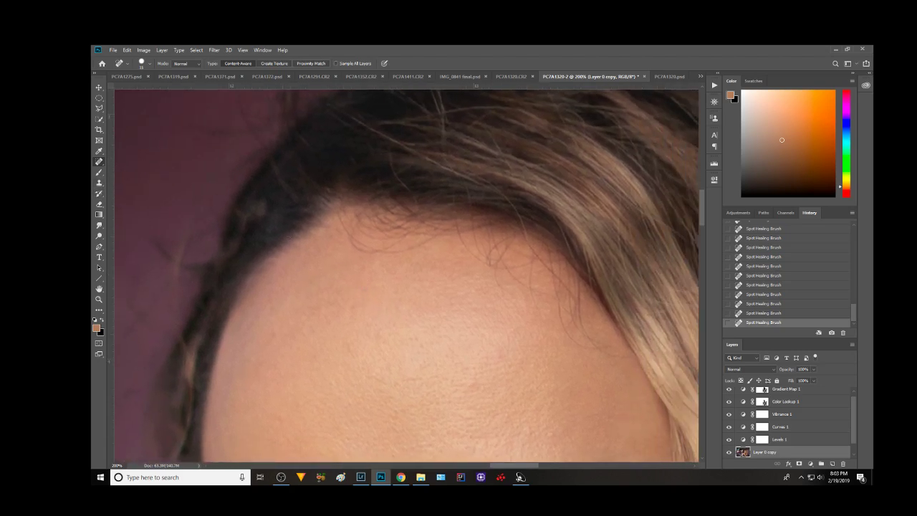
Pan to the backdrop above the hair and heal blotches along the hair edge
left_click_drag(220, 252, 285, 420)
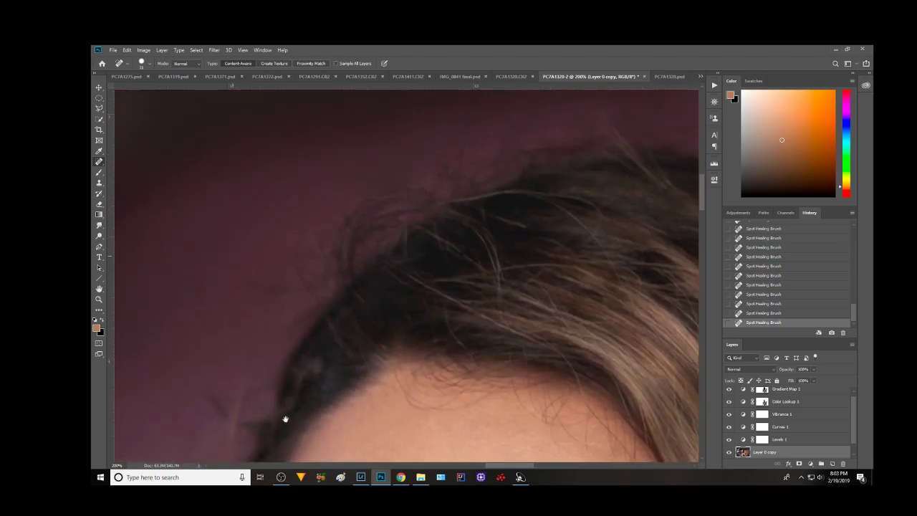
left_click_drag(358, 179, 376, 274)
left_click_drag(172, 236, 184, 348)
left_click_drag(428, 364, 289, 301)
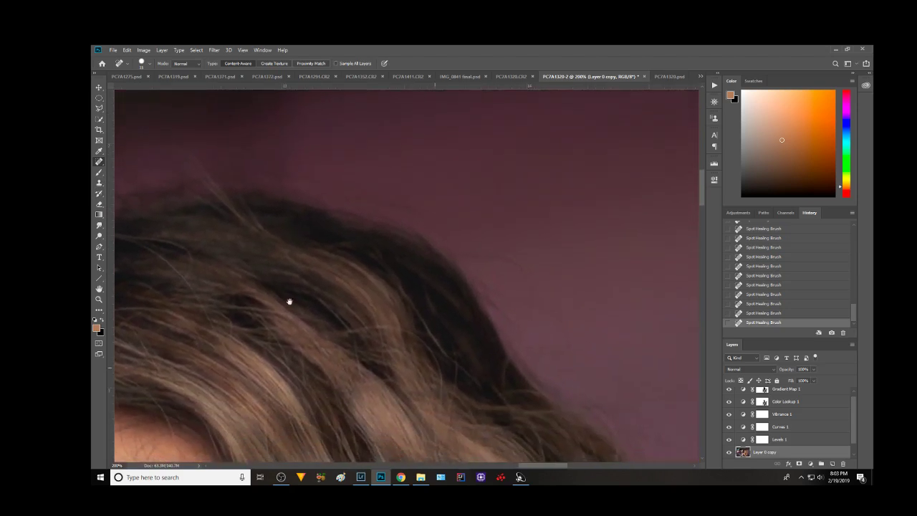
mouse_move(505, 247)
left_mouse_down()
mouse_move(415, 219)
mouse_move(467, 270)
left_mouse_up()
mouse_move(398, 305)
left_mouse_down()
mouse_move(336, 269)
mouse_move(361, 237)
left_mouse_up()
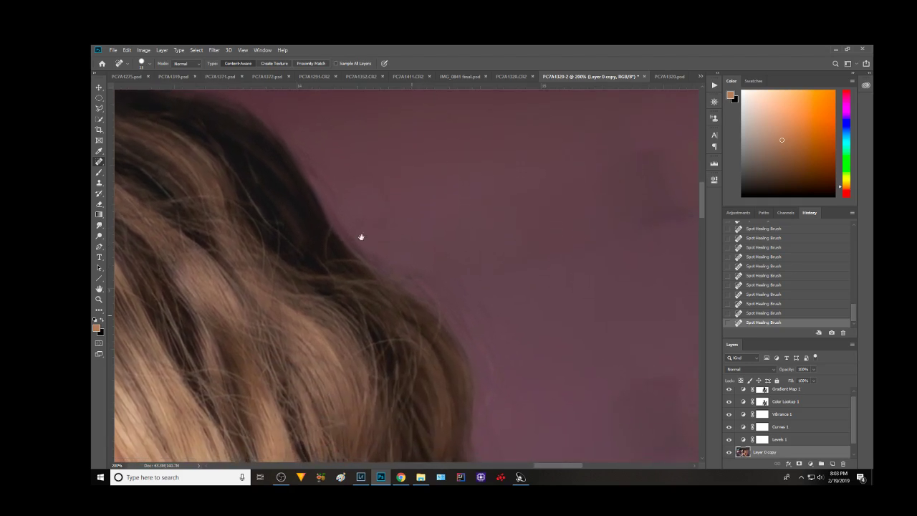
left_click_drag(499, 305, 542, 358)
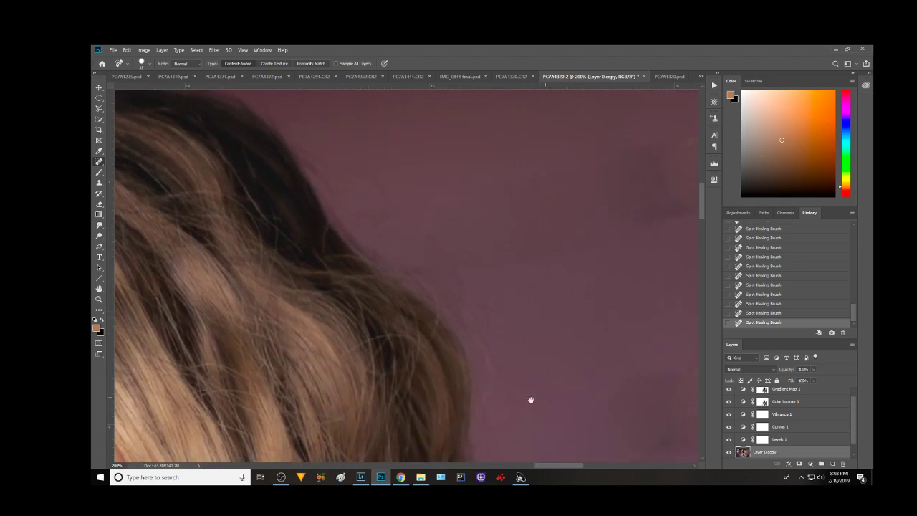
left_click_drag(528, 399, 442, 253)
Heal the remaining marks and streaks in the purple backdrop beside the hair
left_click_drag(430, 174, 458, 222)
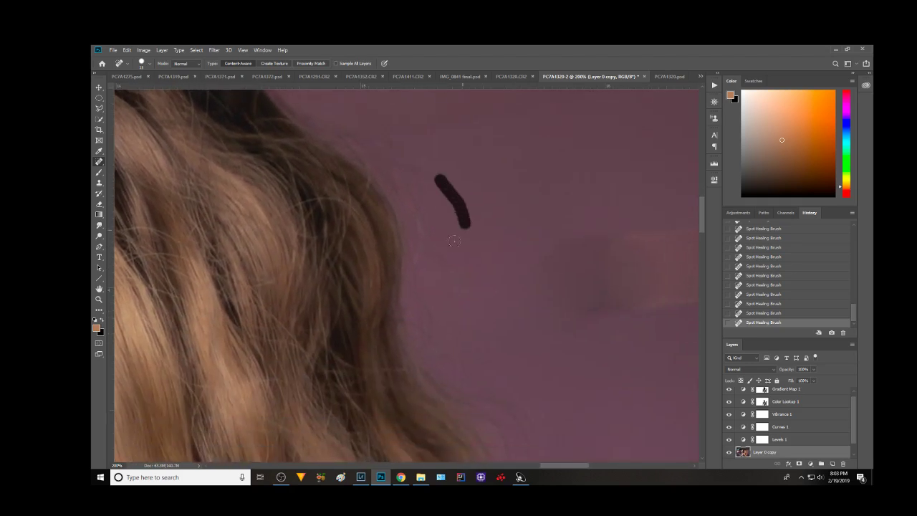
mouse_move(444, 253)
left_mouse_down()
mouse_move(465, 281)
mouse_move(436, 213)
left_mouse_up()
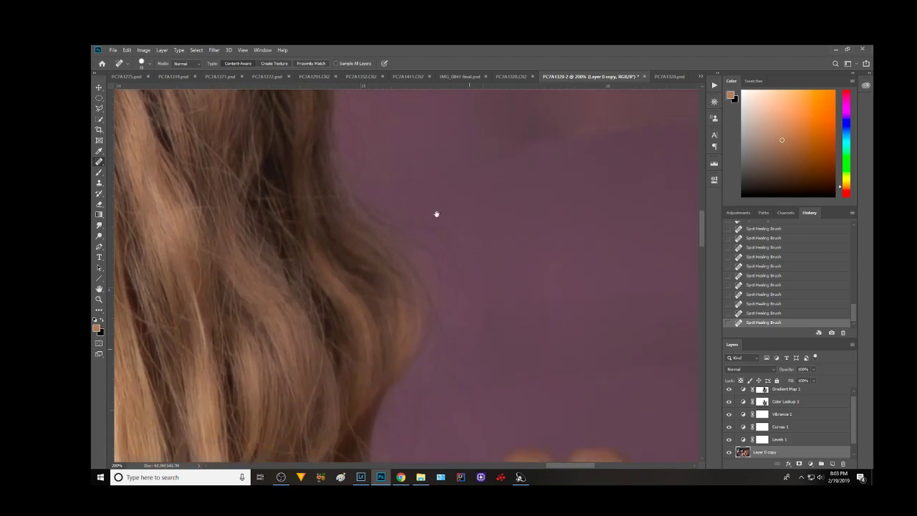
left_click_drag(427, 166, 464, 213)
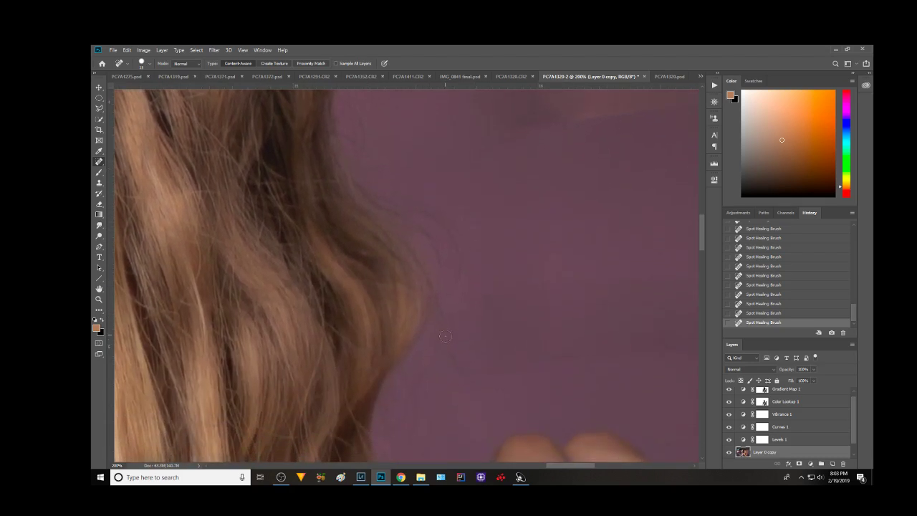
mouse_move(444, 335)
left_mouse_down()
mouse_move(466, 374)
mouse_move(525, 384)
left_mouse_up()
mouse_move(503, 352)
left_mouse_down()
mouse_move(465, 340)
mouse_move(453, 294)
left_mouse_up()
mouse_move(454, 351)
left_mouse_down()
mouse_move(441, 153)
mouse_move(364, 272)
mouse_move(388, 156)
mouse_move(458, 188)
mouse_move(409, 198)
mouse_move(508, 353)
left_mouse_up()
mouse_move(341, 236)
left_mouse_down()
mouse_move(444, 286)
mouse_move(487, 380)
left_mouse_up()
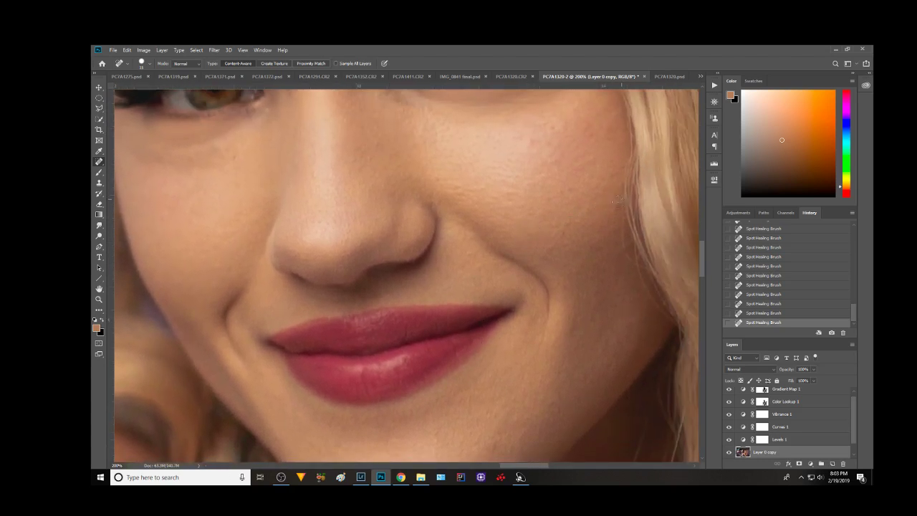
Spot-heal along the left hairline, then undo the last healing stroke with Ctrl+Z
mouse_move(498, 165)
left_mouse_down()
mouse_move(532, 250)
mouse_move(510, 327)
left_mouse_up()
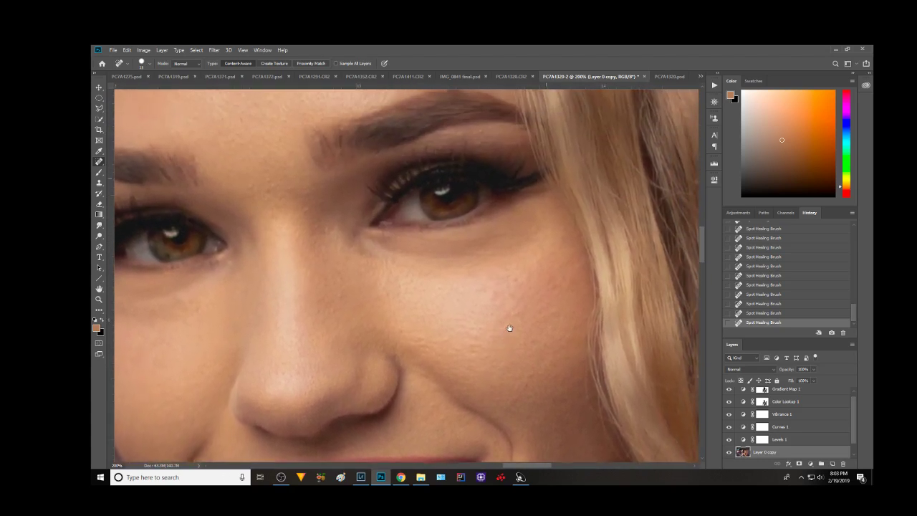
mouse_move(365, 258)
left_mouse_down()
mouse_move(413, 287)
mouse_move(459, 293)
mouse_move(430, 384)
mouse_move(445, 408)
left_mouse_up()
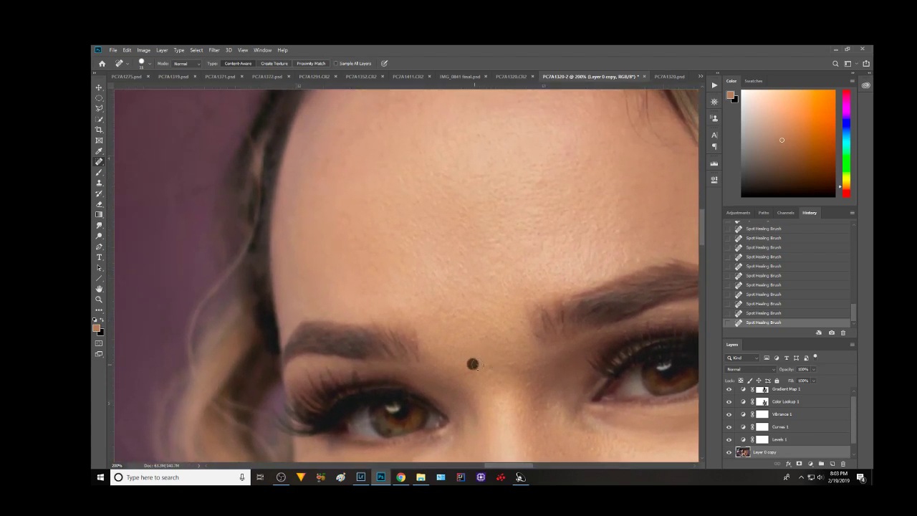
mouse_move(432, 288)
left_mouse_down()
mouse_move(463, 399)
mouse_move(563, 307)
left_mouse_up()
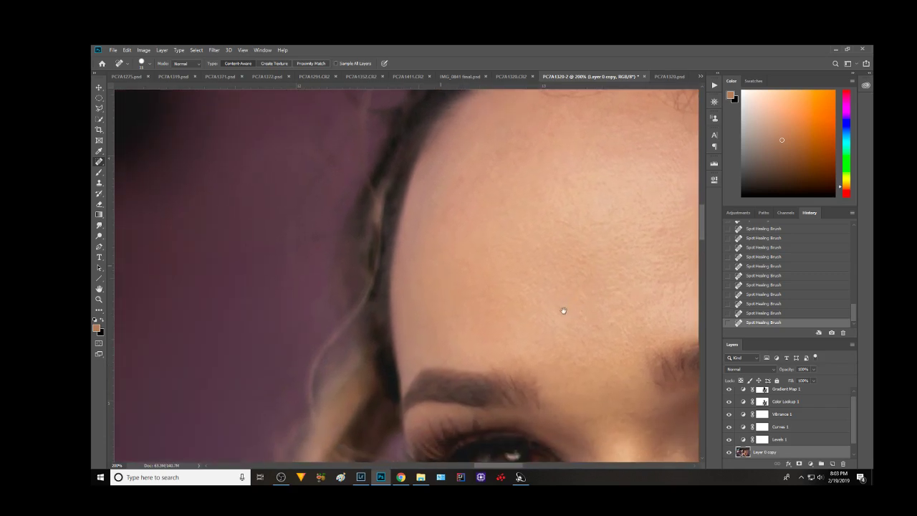
mouse_move(405, 342)
left_mouse_down()
mouse_move(425, 178)
mouse_move(399, 248)
left_mouse_up()
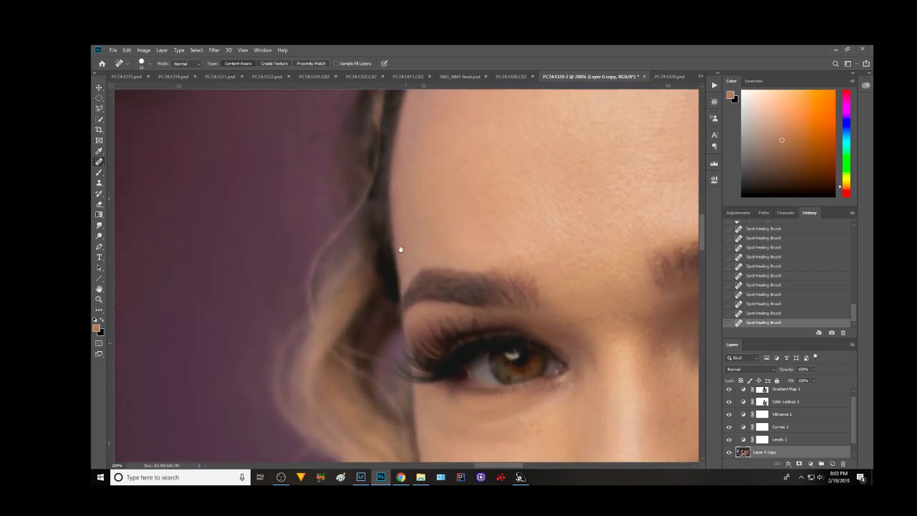
mouse_move(367, 185)
left_mouse_down()
mouse_move(315, 268)
mouse_move(308, 314)
mouse_move(318, 252)
mouse_move(337, 222)
left_mouse_up()
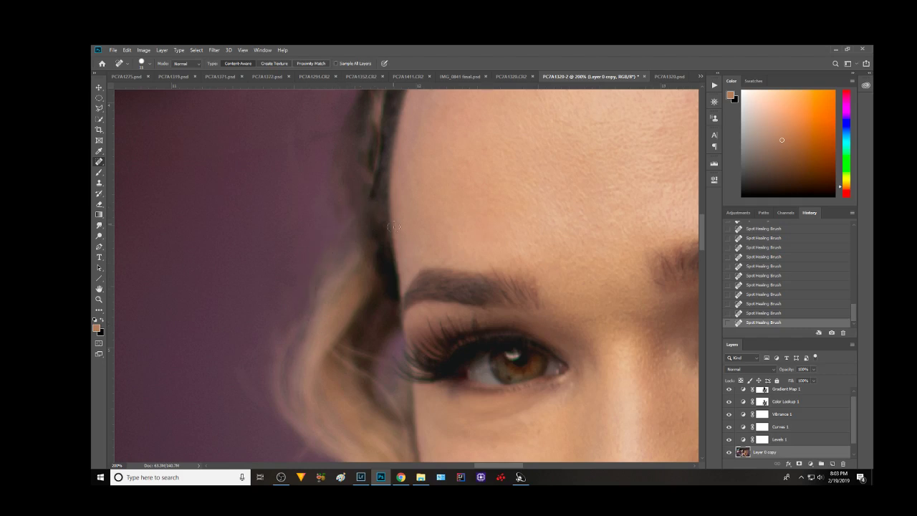
key("ctrl+z")
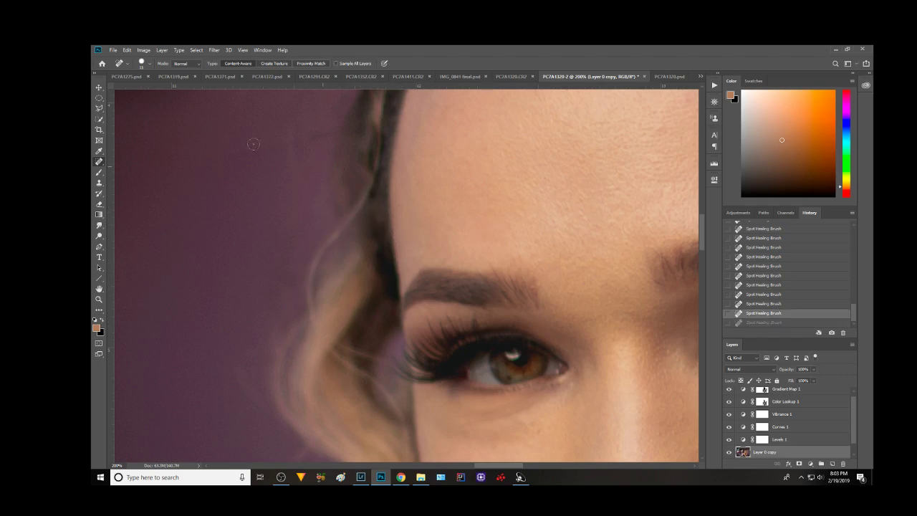
With the Patch Tool, patch away the stray hair strand beside the temple
right_click(99, 161)
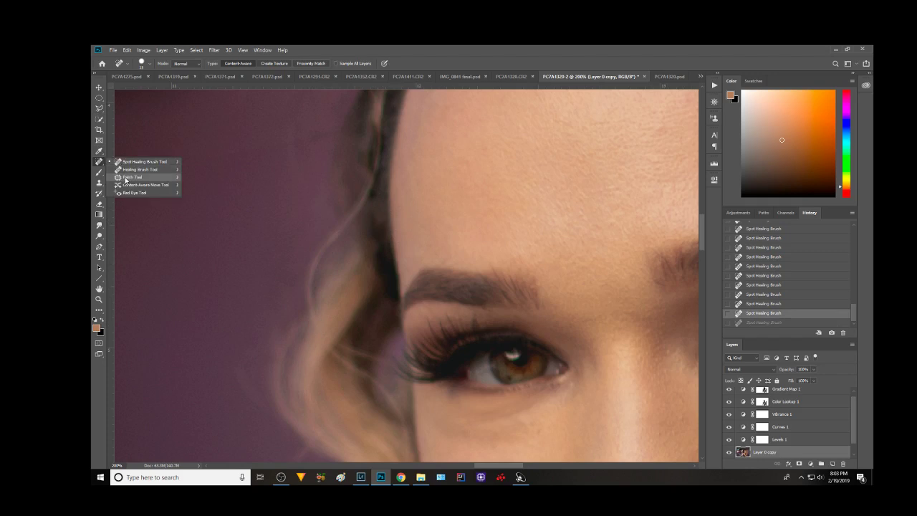
left_click(126, 178)
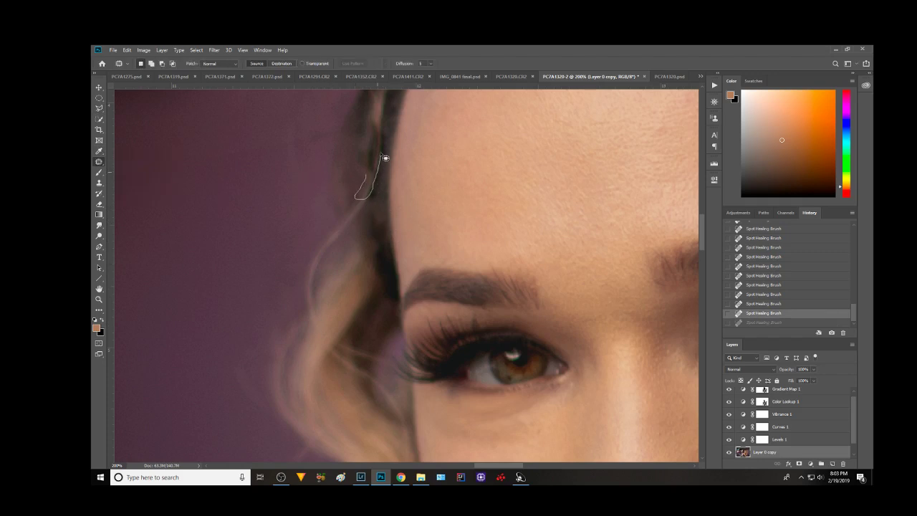
mouse_move(375, 152)
left_mouse_down()
mouse_move(380, 195)
mouse_move(349, 215)
mouse_move(351, 205)
mouse_move(364, 212)
left_mouse_up()
mouse_move(372, 134)
left_mouse_down()
mouse_move(370, 184)
mouse_move(373, 127)
mouse_move(354, 184)
left_mouse_up()
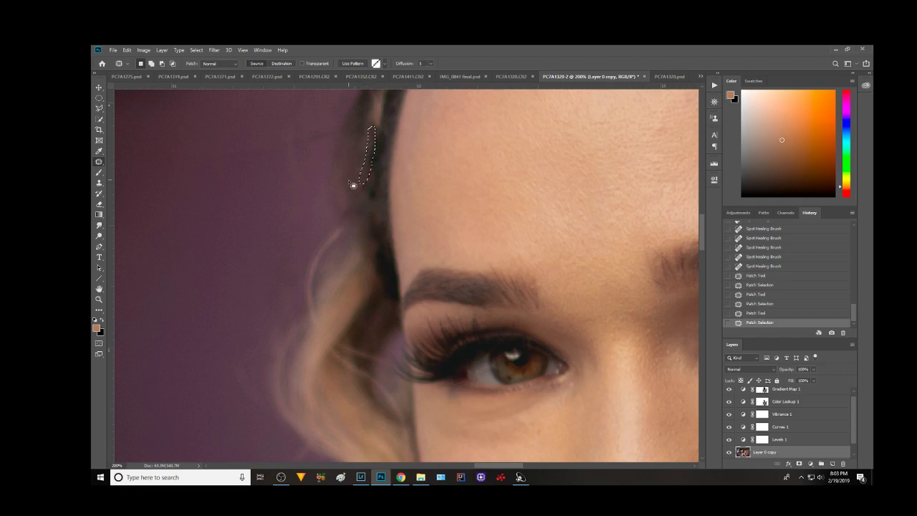
mouse_move(381, 130)
left_mouse_down()
mouse_move(368, 205)
mouse_move(342, 225)
mouse_move(365, 188)
left_mouse_up()
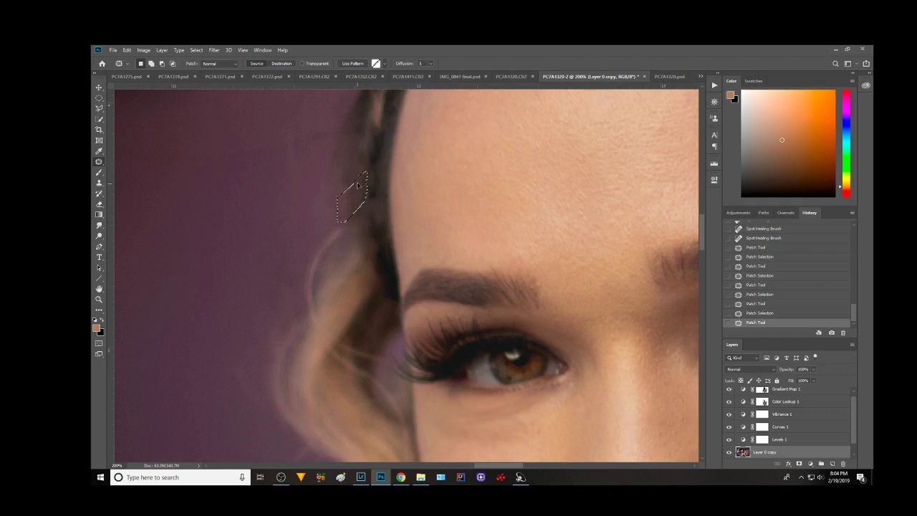
Patch the remaining flyaway strands, deselect, and fit the whole photo on screen
left_click_drag(331, 228, 305, 285)
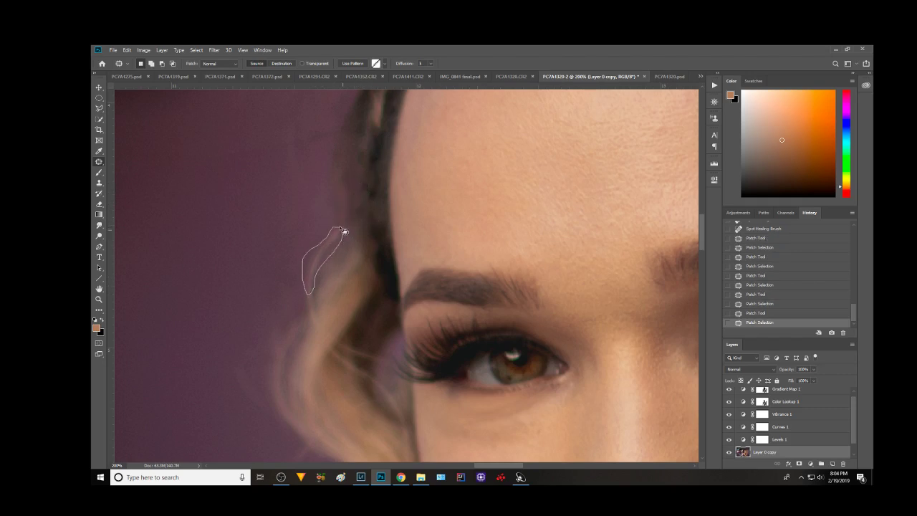
mouse_move(313, 296)
left_mouse_down()
mouse_move(283, 219)
mouse_move(288, 200)
mouse_move(310, 224)
mouse_move(303, 198)
left_mouse_up()
left_click_drag(316, 142, 298, 186)
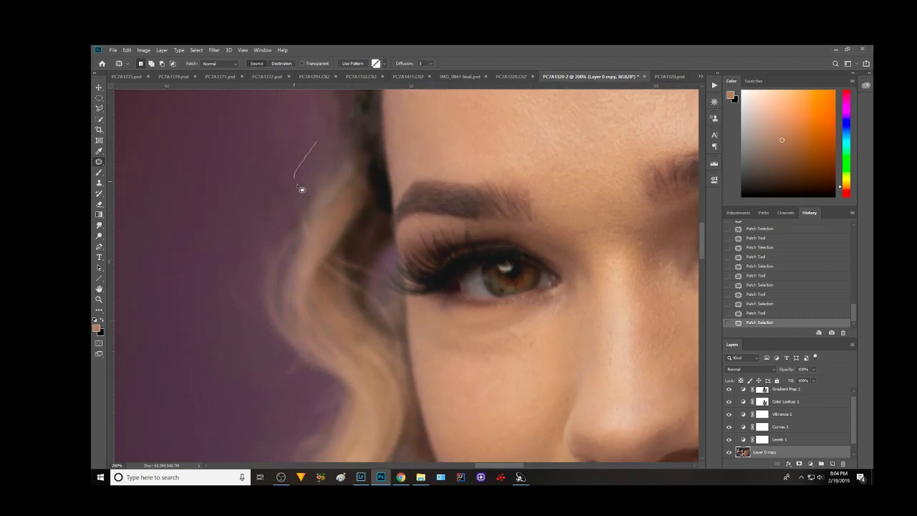
left_click_drag(328, 146, 324, 136)
key("ctrl+d")
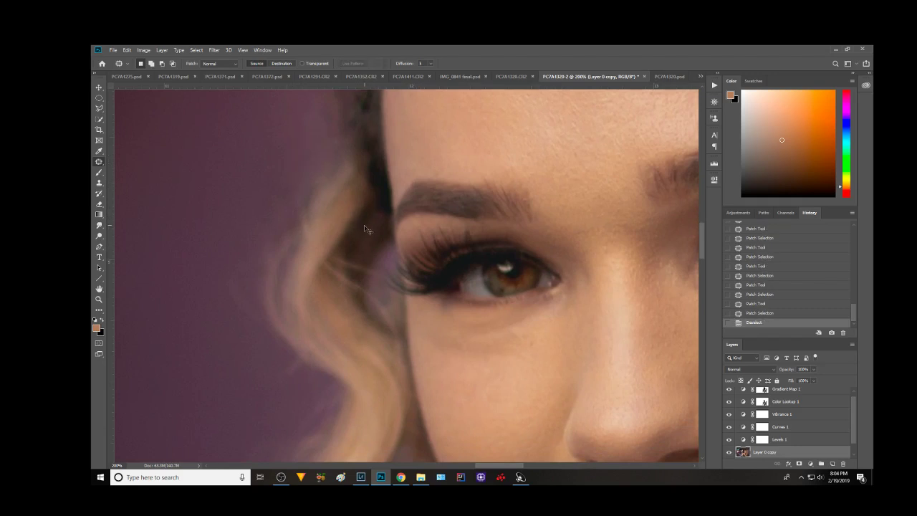
key("ctrl+0")
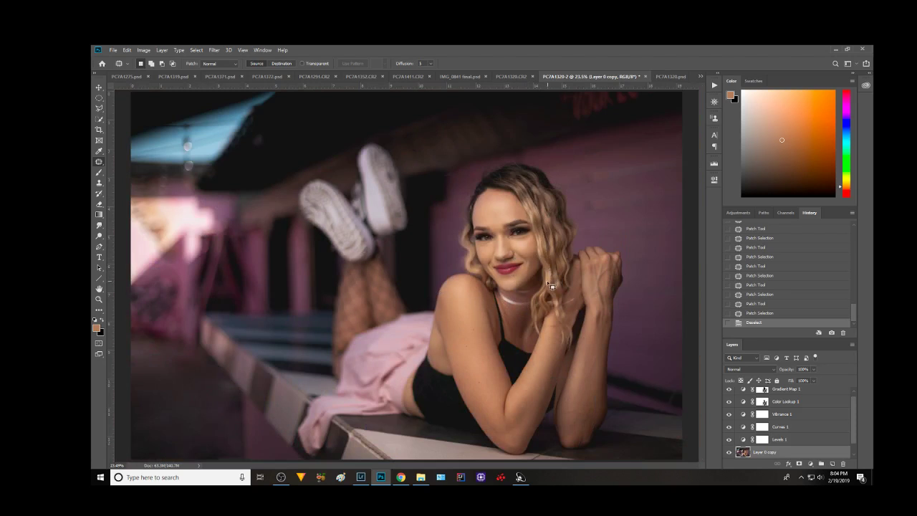
Zoom in close on the forehead and blend the skin near the hairline with the Mixer Brush
scroll(551, 285, "up", 2)
scroll(551, 282, "up", 2)
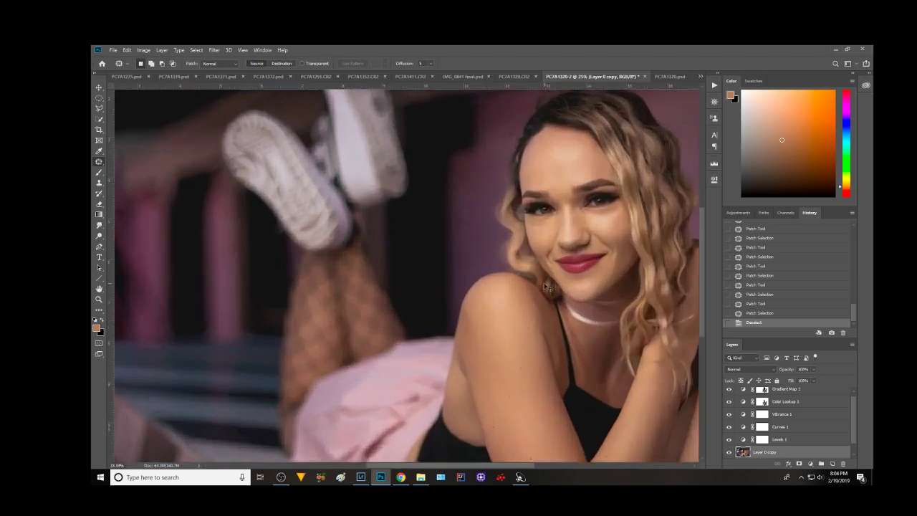
scroll(550, 279, "up", 1)
scroll(550, 276, "up", 1)
mouse_move(549, 275)
left_mouse_down()
mouse_move(461, 240)
mouse_move(318, 266)
mouse_move(372, 258)
mouse_move(339, 261)
left_mouse_up()
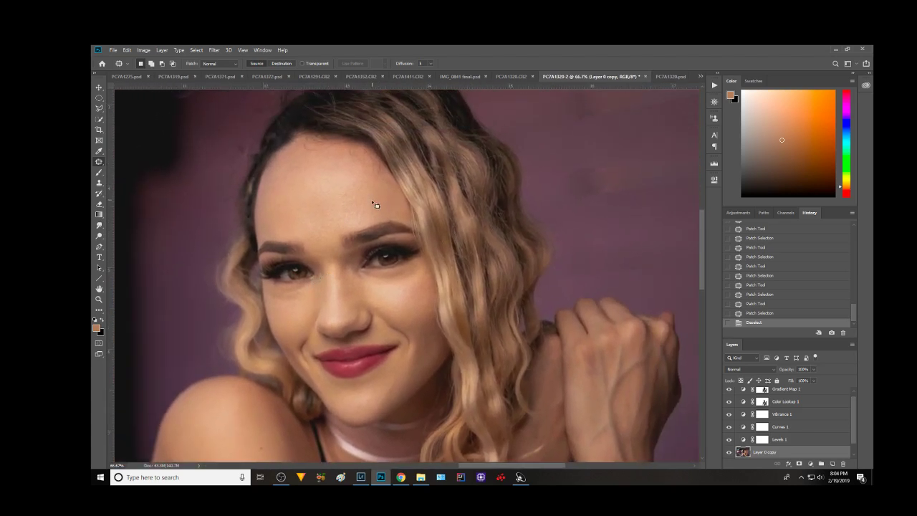
scroll(372, 221, "up", 1)
scroll(307, 157, "up", 1)
left_click_drag(307, 157, 395, 425)
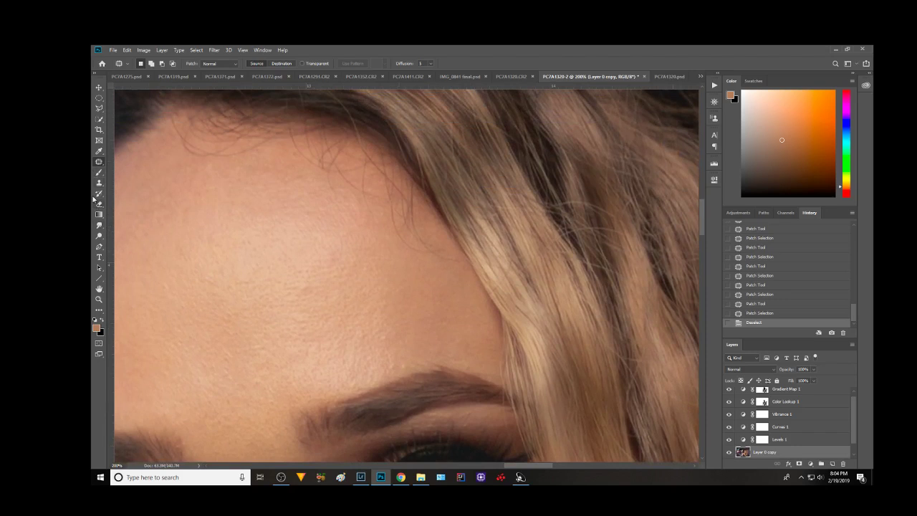
right_click(100, 174)
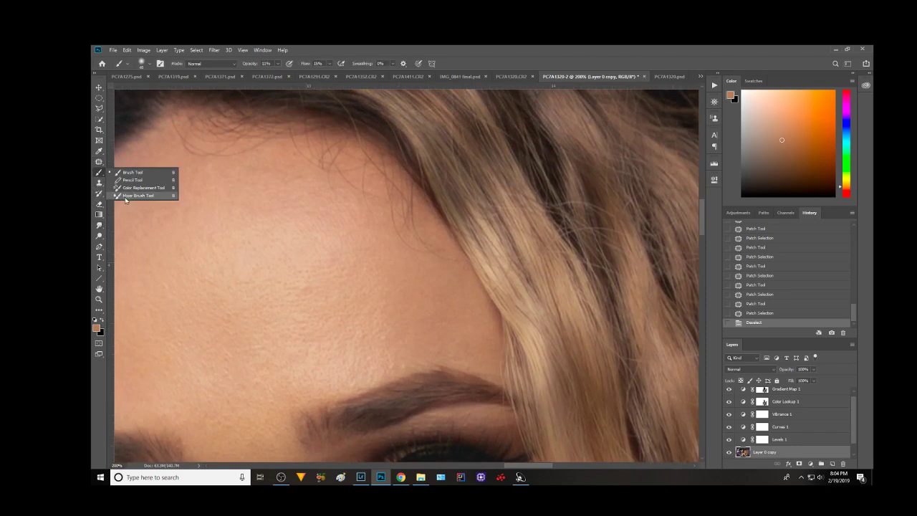
left_click(133, 172)
right_click(101, 174)
left_click(137, 199)
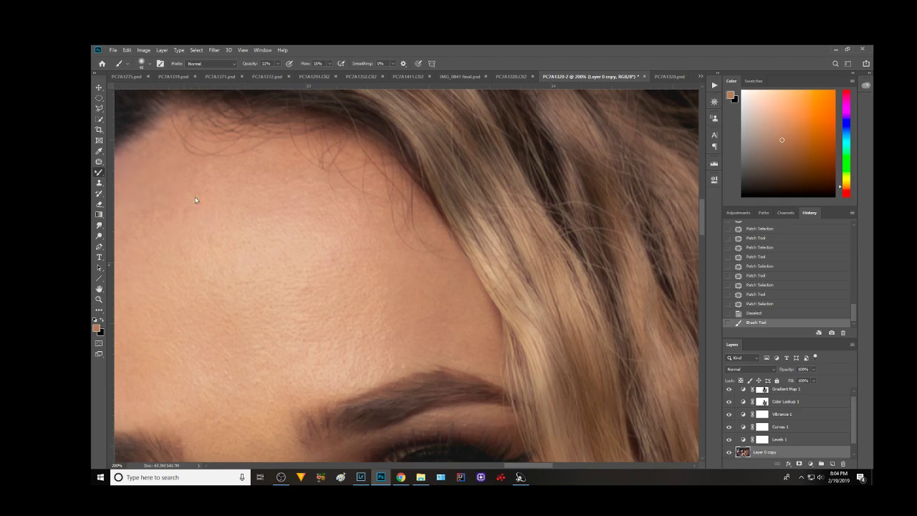
mouse_move(389, 256)
left_mouse_down()
mouse_move(407, 251)
mouse_move(404, 210)
mouse_move(387, 185)
mouse_move(362, 187)
left_mouse_up()
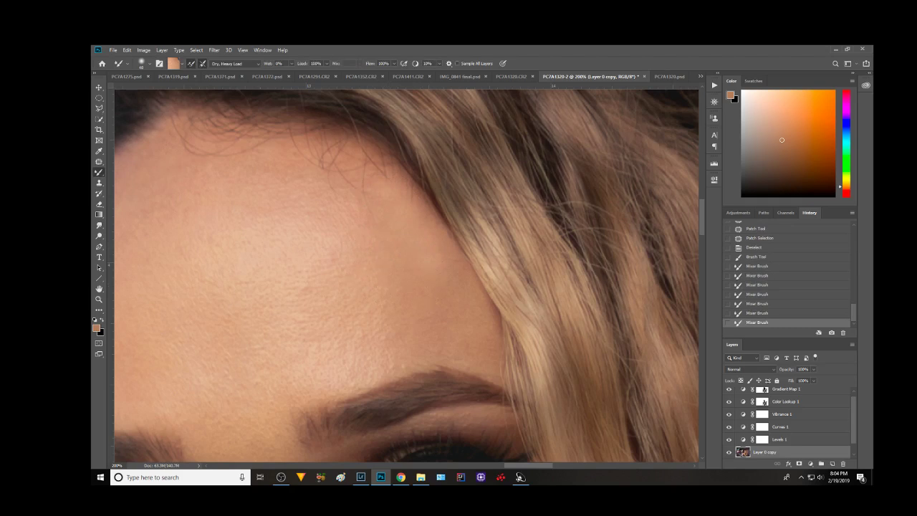
Patch two forehead spots with nearby clean skin using the Patch Tool
left_click(99, 162)
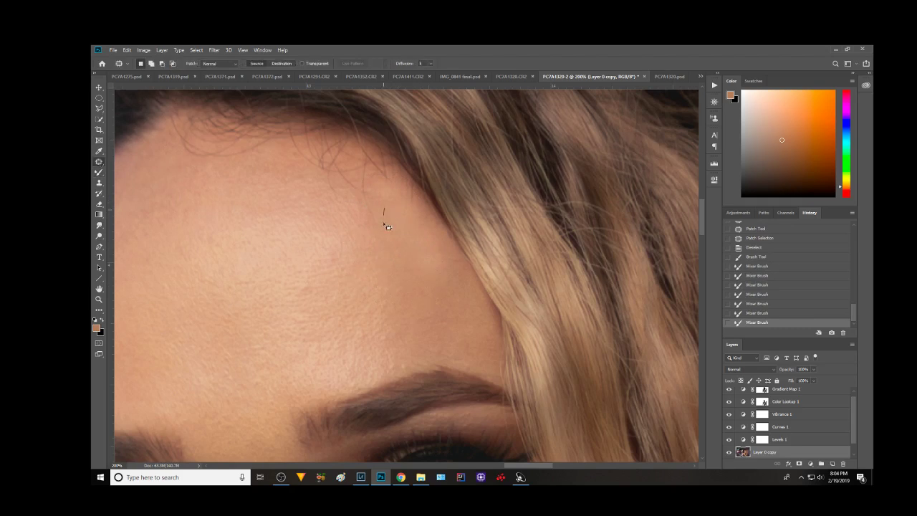
left_click_drag(408, 213, 385, 209)
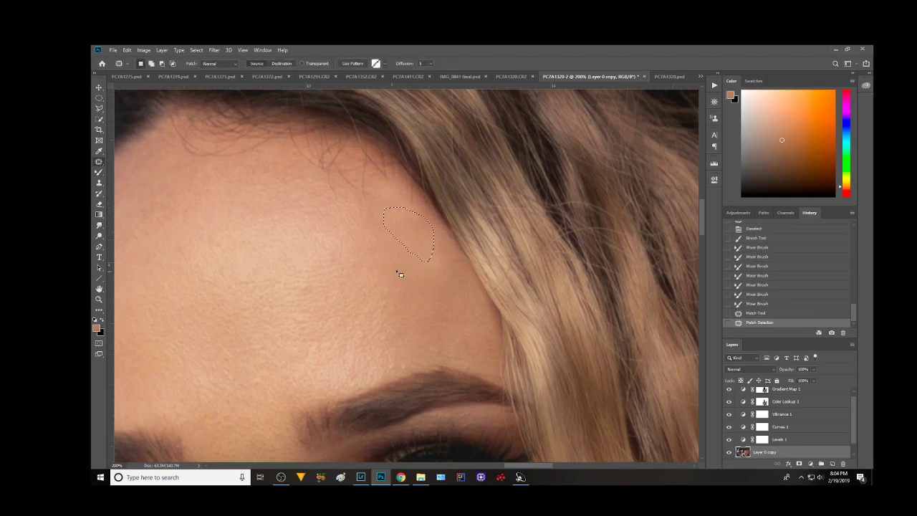
mouse_move(425, 260)
left_mouse_down()
mouse_move(462, 265)
mouse_move(421, 272)
mouse_move(433, 274)
left_mouse_up()
left_click_drag(335, 237, 354, 277)
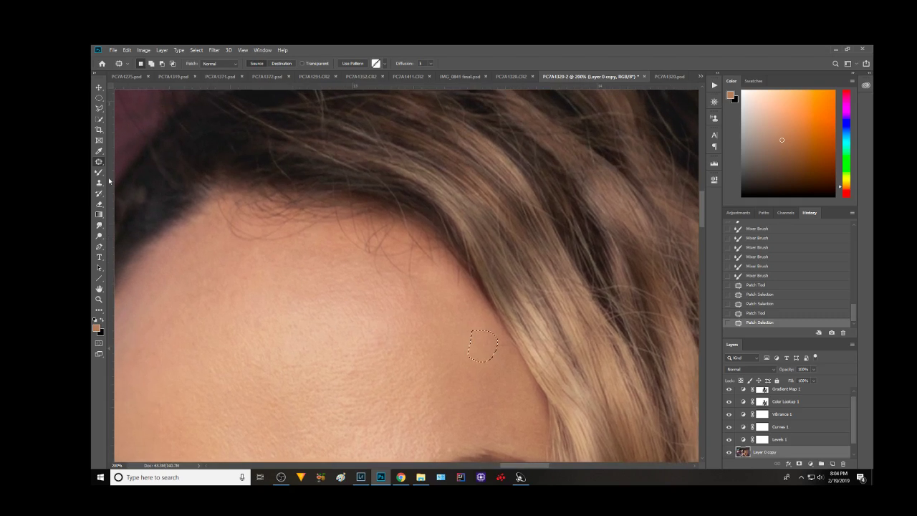
Deselect and blend the forehead skin along and below the hairline with the Mixer Brush
key("b")
mouse_move(482, 347)
left_mouse_down()
mouse_move(406, 292)
mouse_move(425, 305)
mouse_move(444, 276)
left_mouse_up()
key("ctrl+d")
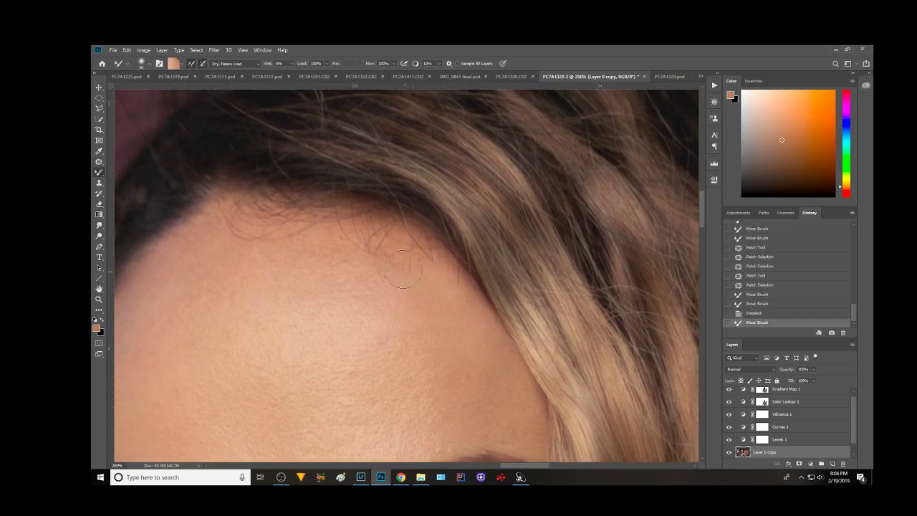
left_click_drag(390, 261, 369, 247)
left_click_drag(394, 283, 412, 267)
left_click_drag(413, 311, 395, 307)
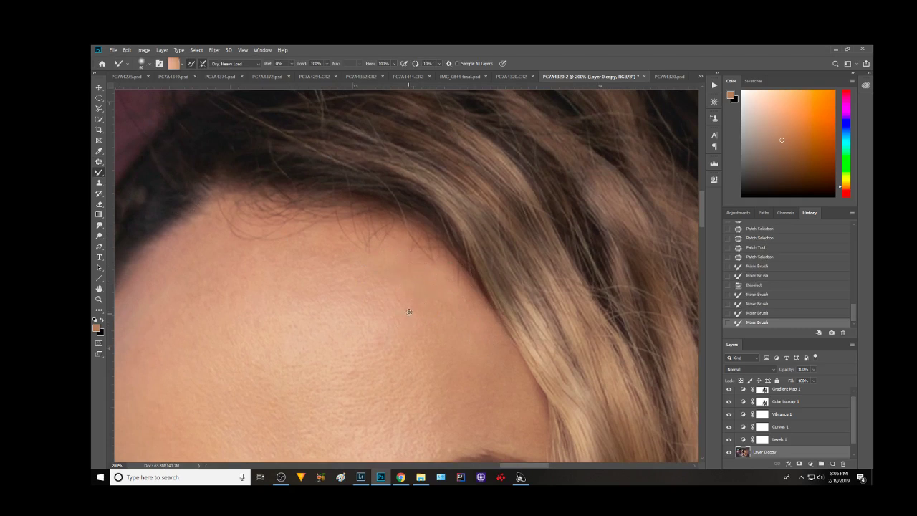
mouse_move(420, 262)
left_mouse_down()
mouse_move(356, 244)
mouse_move(403, 269)
mouse_move(419, 260)
mouse_move(459, 268)
left_mouse_up()
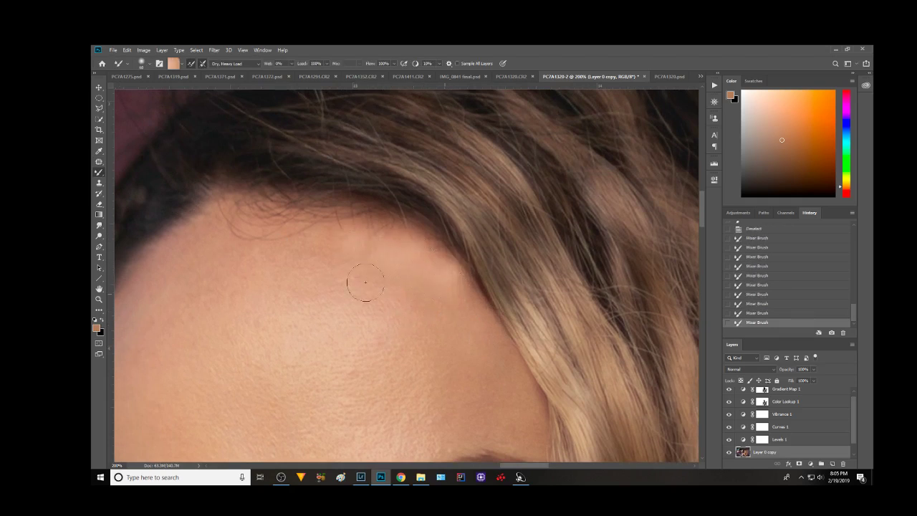
key("shift+j")
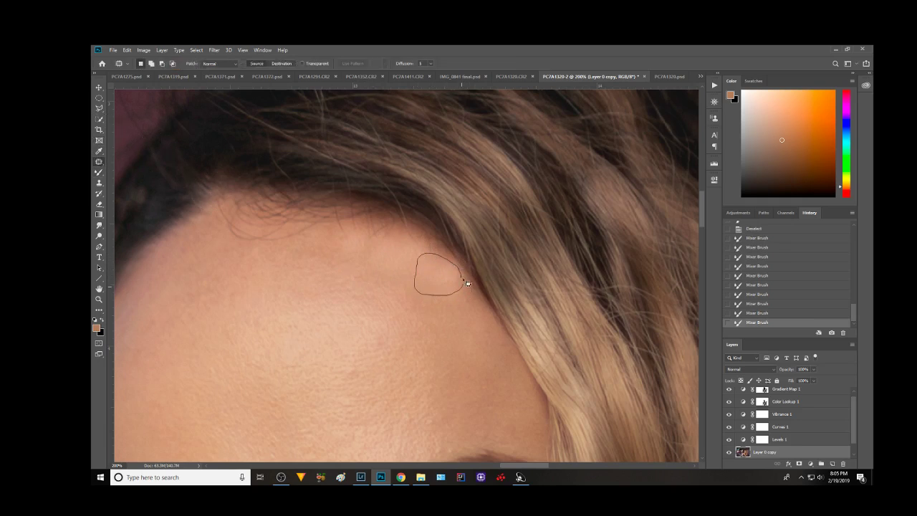
Patch the uneven hairline spots with clean skin from below, then fit the photo on screen
left_click_drag(467, 284, 463, 278)
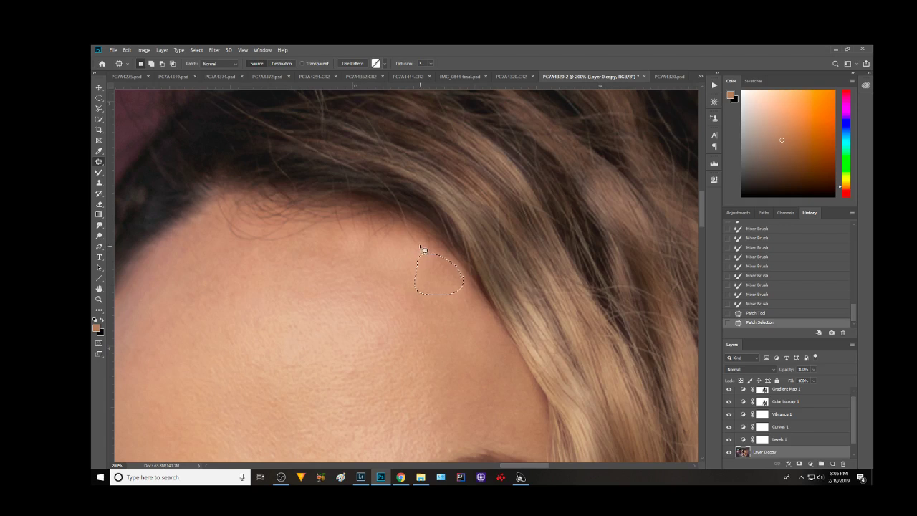
left_click_drag(422, 245, 416, 306)
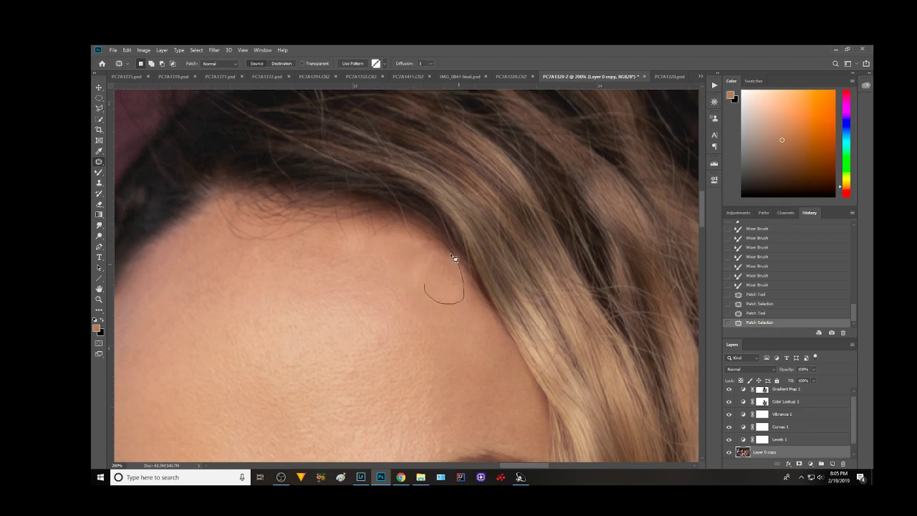
left_click_drag(417, 265, 396, 310)
left_click_drag(410, 264, 420, 297)
left_click_drag(369, 271, 421, 304)
left_click_drag(416, 259, 369, 271)
left_click_drag(420, 289, 433, 350)
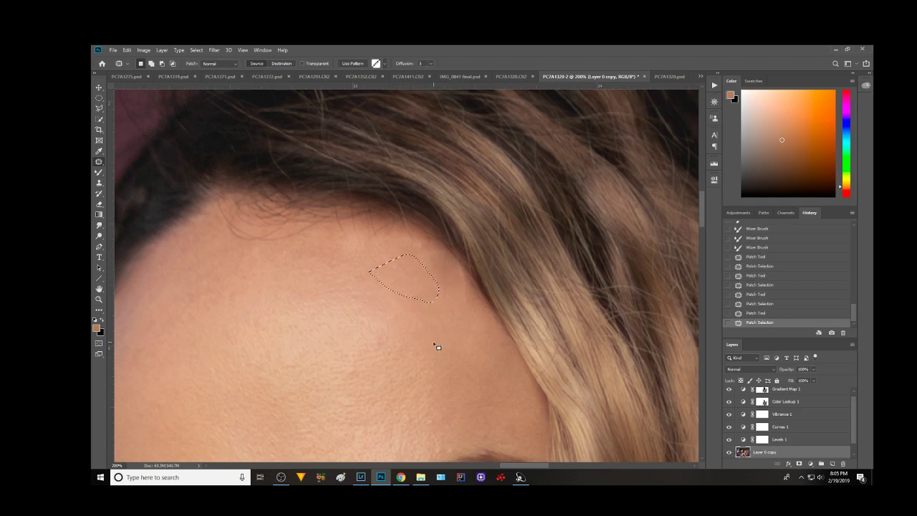
key("ctrl+0")
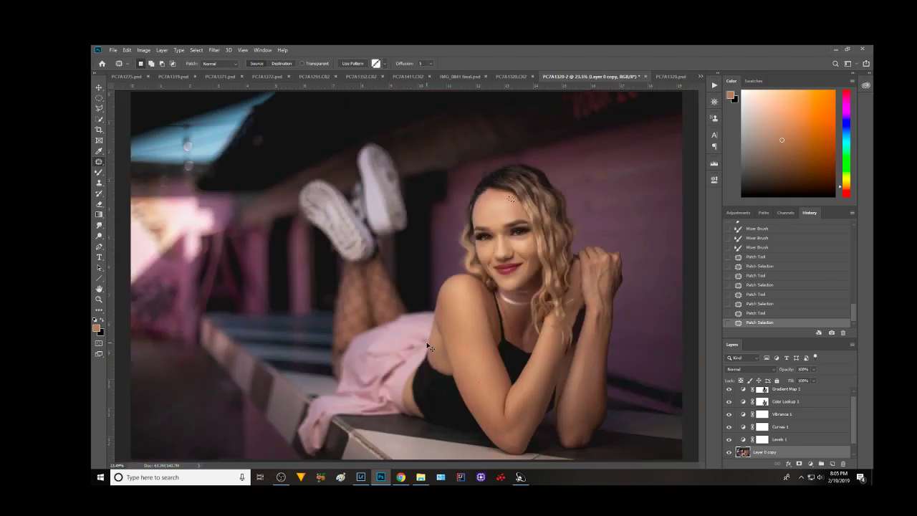
Deselect, zoom in on the face and patch a forehead blemish with clean skin
key("ctrl+d")
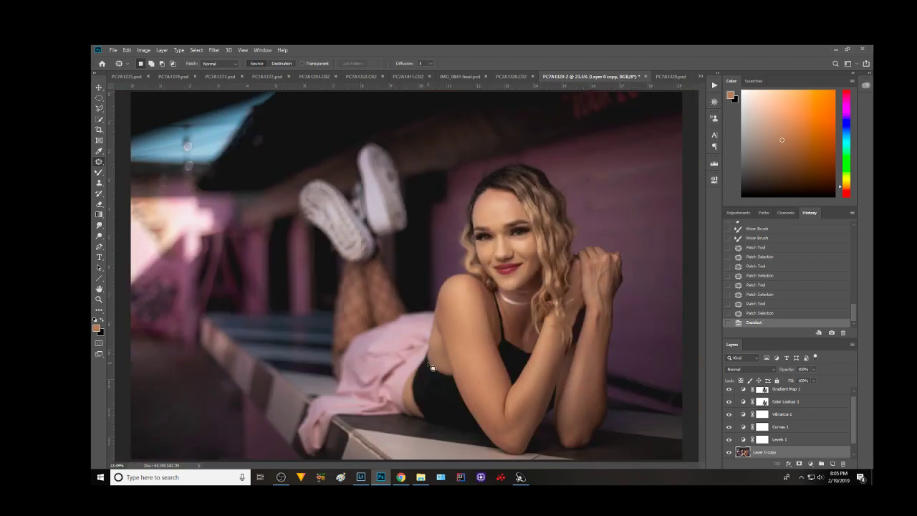
key("ctrl+plus")
key("ctrl+plus")
key("ctrl+plus")
key("ctrl+plus")
key("ctrl+plus")
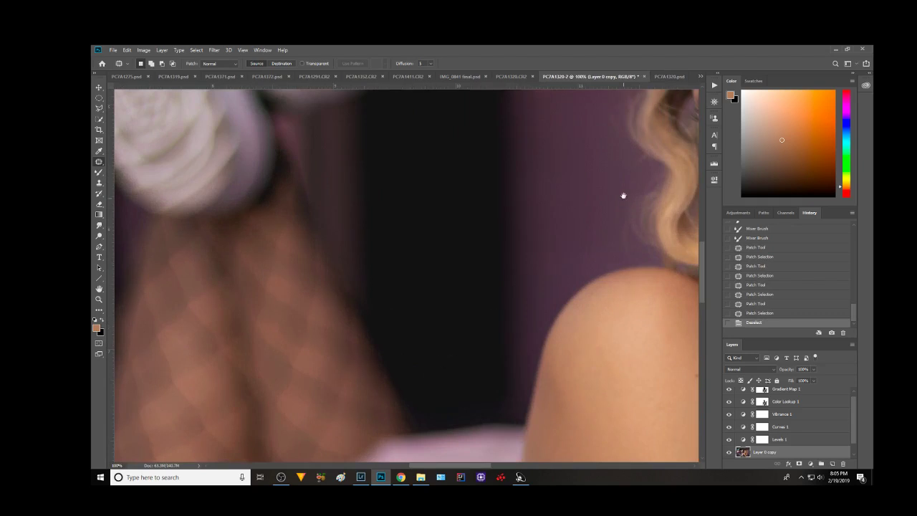
left_click_drag(622, 194, 218, 393)
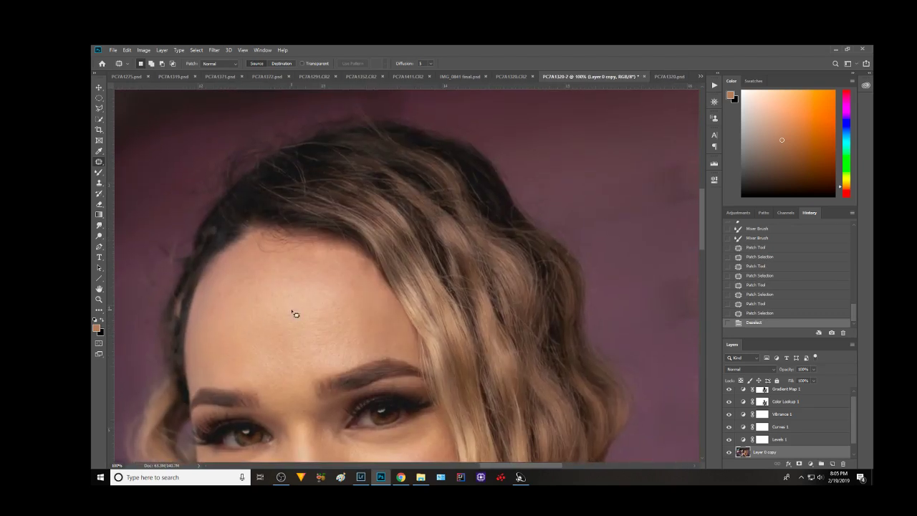
key("ctrl+plus")
key("ctrl+plus")
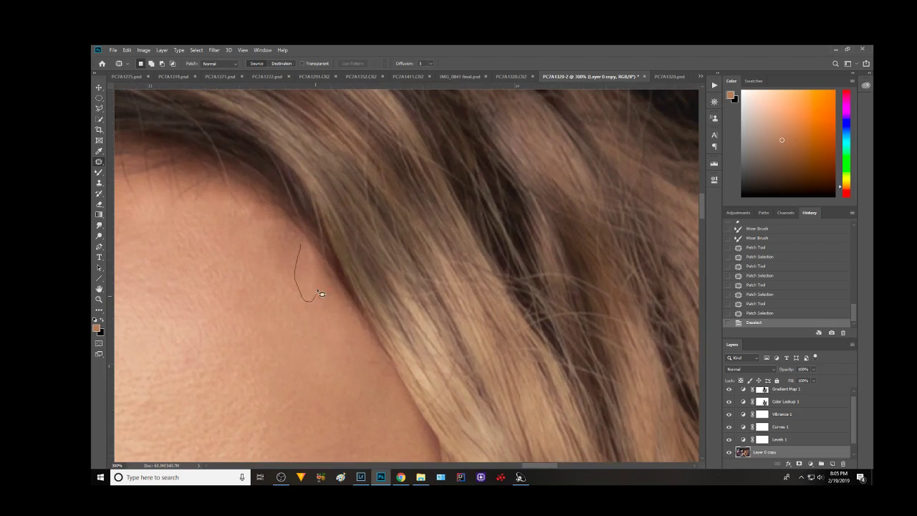
left_click_drag(318, 253, 304, 245)
left_click_drag(311, 276, 333, 302)
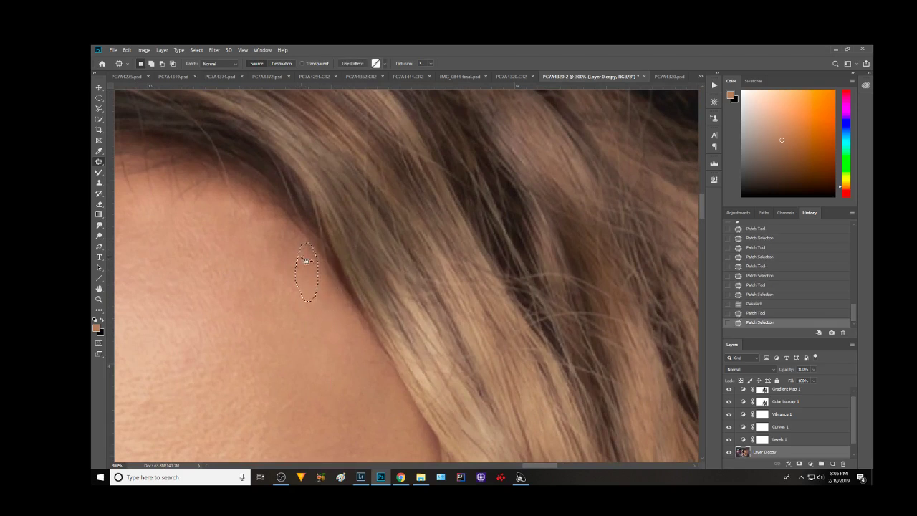
key("ctrl+d")
Patch the remaining forehead spots and the area under the hairline, then deselect
left_click_drag(264, 208, 301, 274)
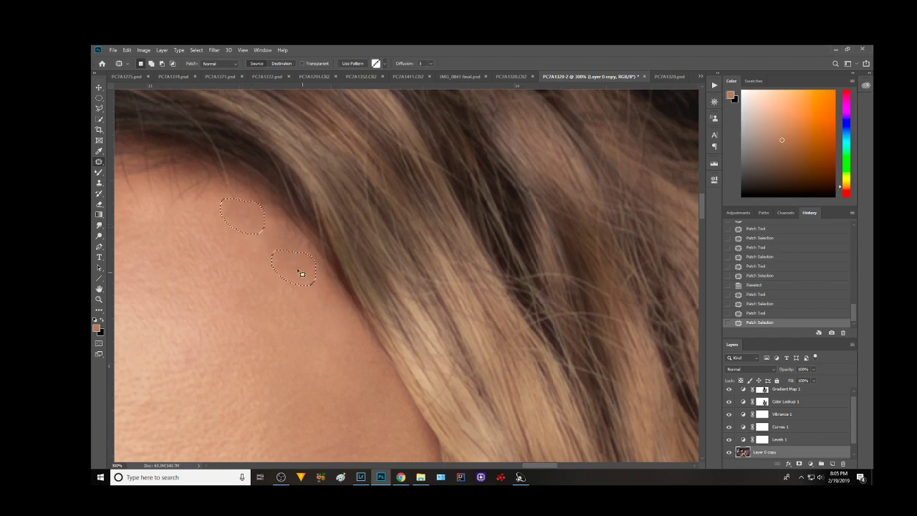
left_click_drag(273, 225, 309, 256)
left_click_drag(263, 213, 255, 210)
mouse_move(289, 254)
left_mouse_down()
mouse_move(282, 290)
mouse_move(377, 337)
mouse_move(462, 297)
mouse_move(442, 284)
mouse_move(454, 327)
left_mouse_up()
key("ctrl+h")
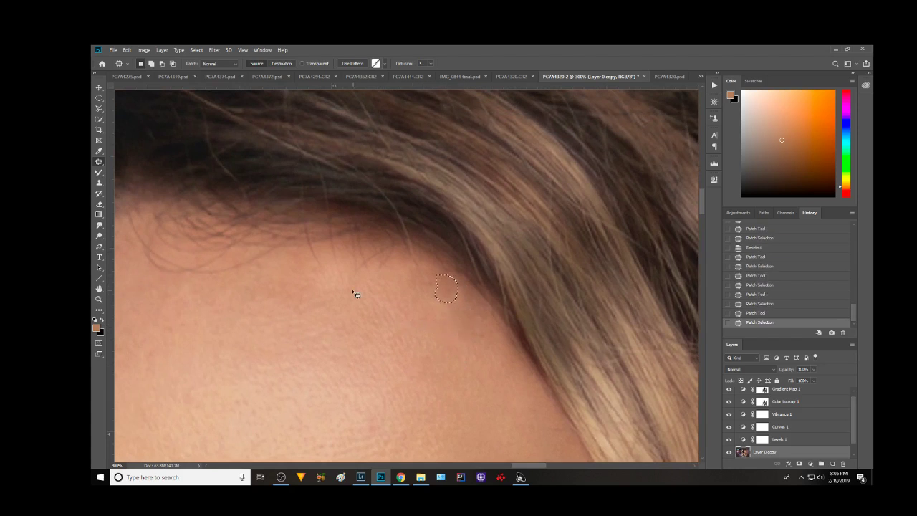
mouse_move(336, 296)
left_mouse_down()
mouse_move(383, 288)
mouse_move(373, 323)
left_mouse_up()
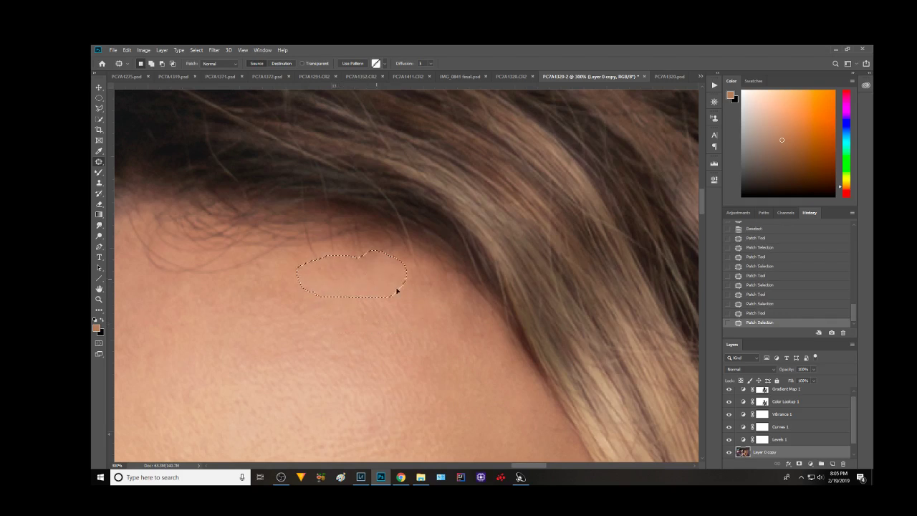
left_click_drag(391, 285, 426, 313)
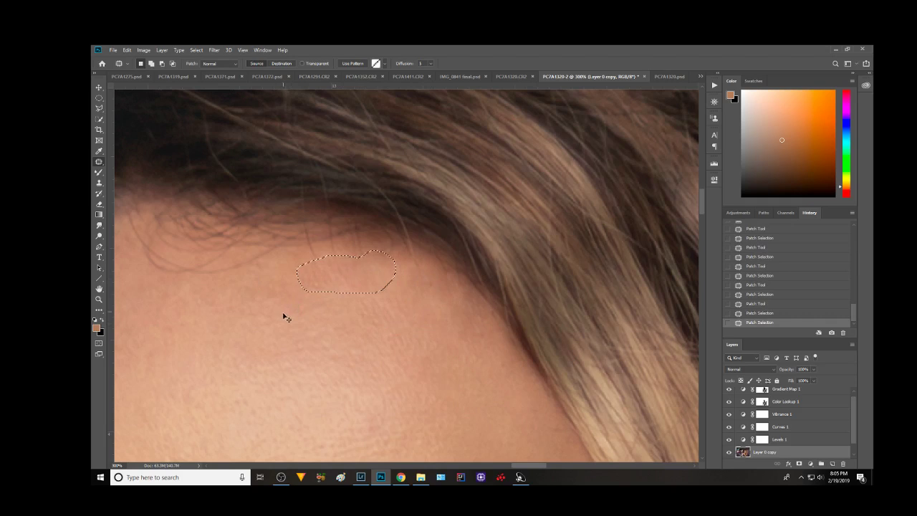
key("ctrl+d")
scroll(285, 333, "down", 2)
Zoom in on the hairline and patch the spot where hair sweeps across the forehead
scroll(285, 334, "down", 2)
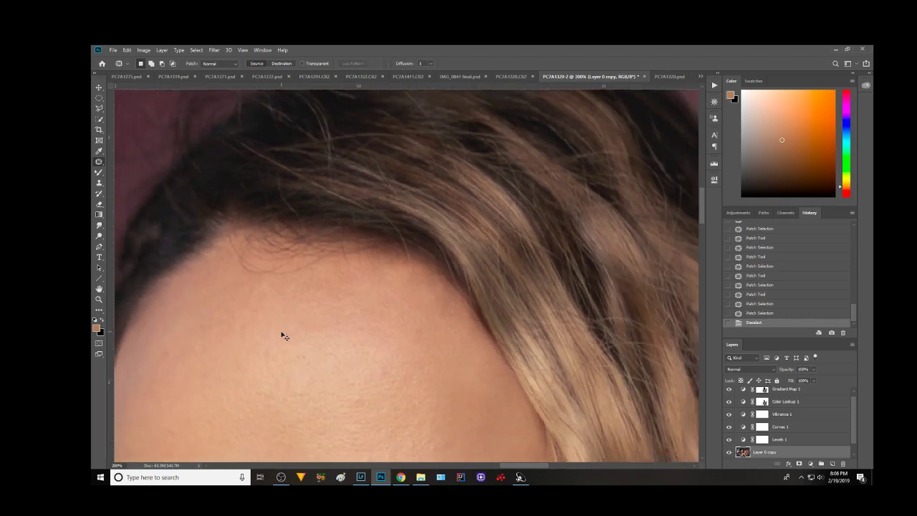
scroll(301, 347, "down", 1)
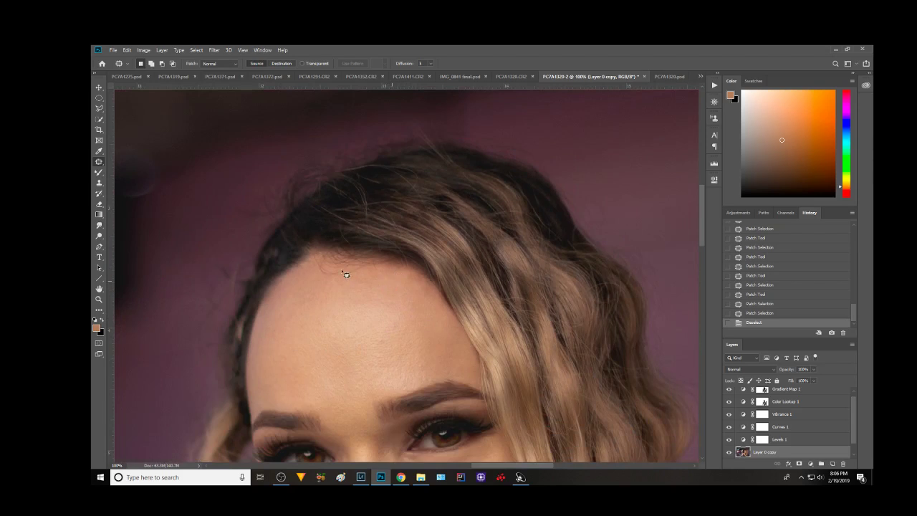
scroll(385, 308, "up", 3)
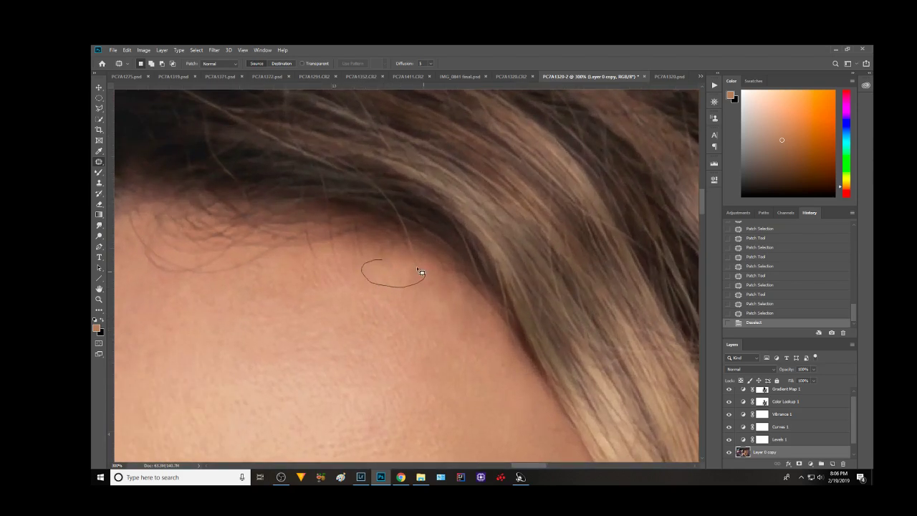
mouse_move(420, 272)
left_mouse_down()
mouse_move(399, 277)
mouse_move(419, 327)
left_mouse_up()
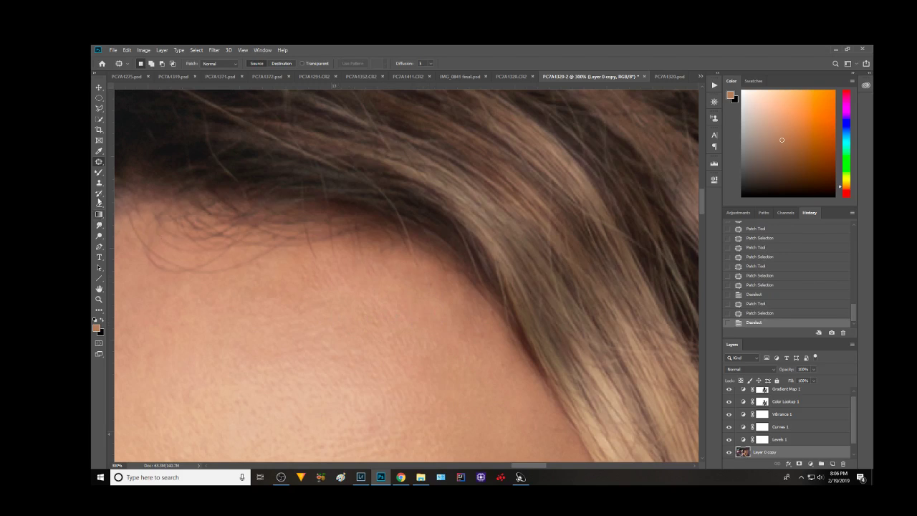
With the regular Brush Tool, dab faint strokes along the hairline, then fit the photo on screen
left_click(99, 173)
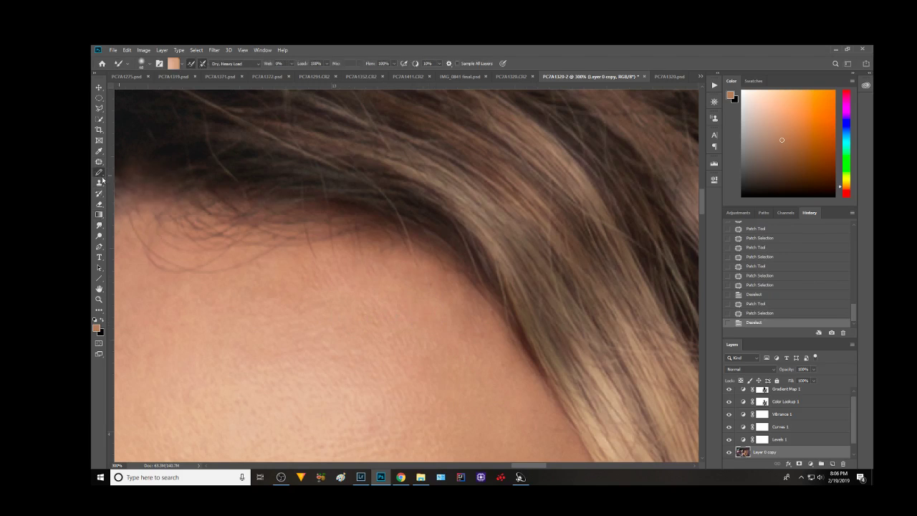
right_click(103, 175)
left_click(118, 172)
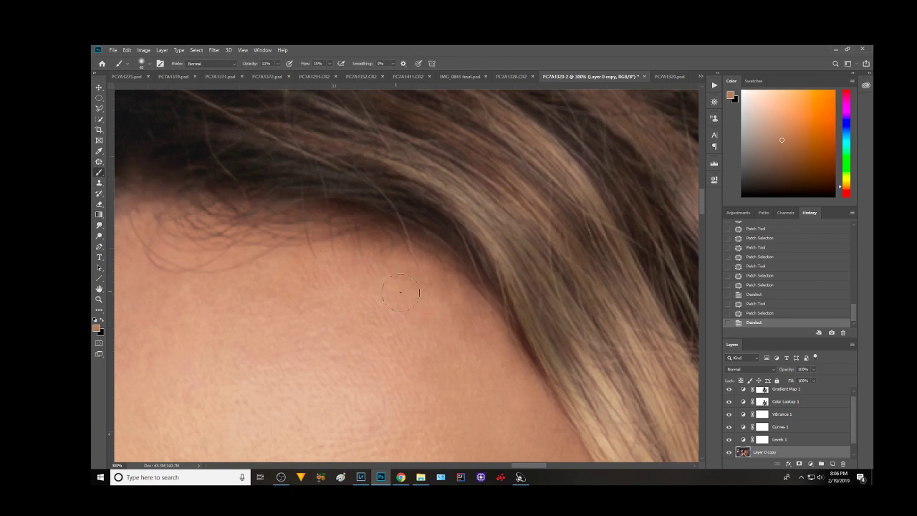
left_click_drag(416, 299, 423, 290)
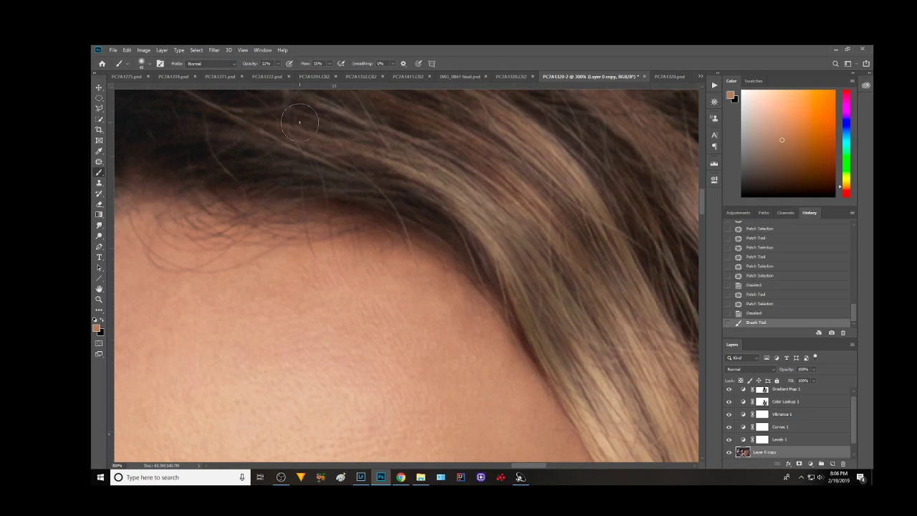
left_click(425, 280)
left_click(455, 278)
left_click(452, 308)
left_click(444, 290)
left_click(422, 279)
left_click(383, 263)
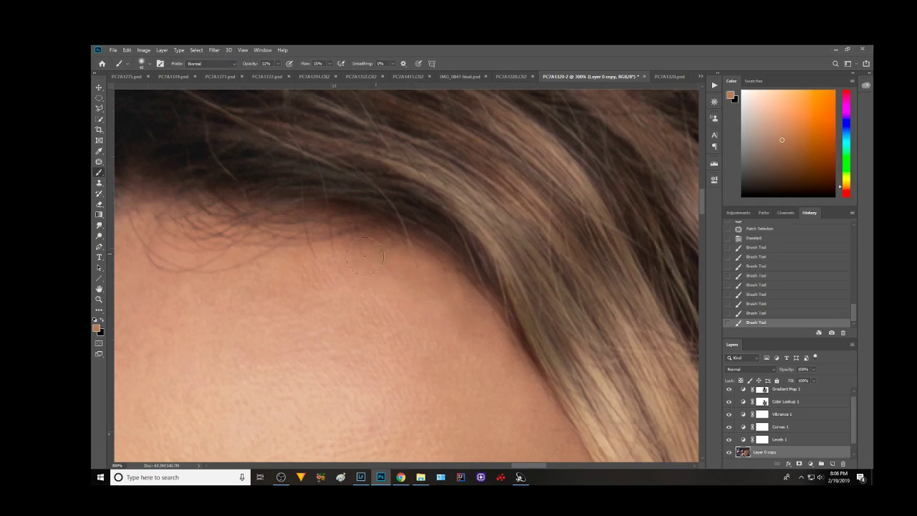
left_click(346, 270)
key("ctrl+0")
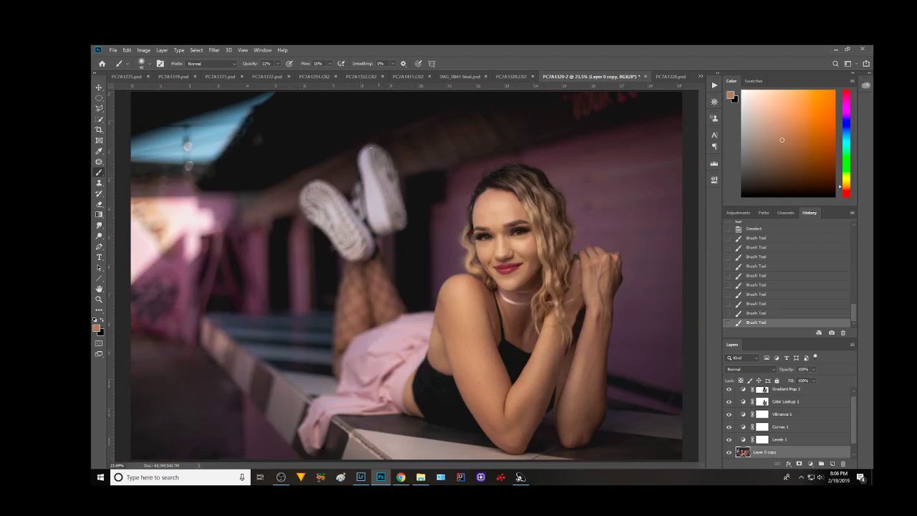
Open Liquify from the Filter menu
left_click(214, 49)
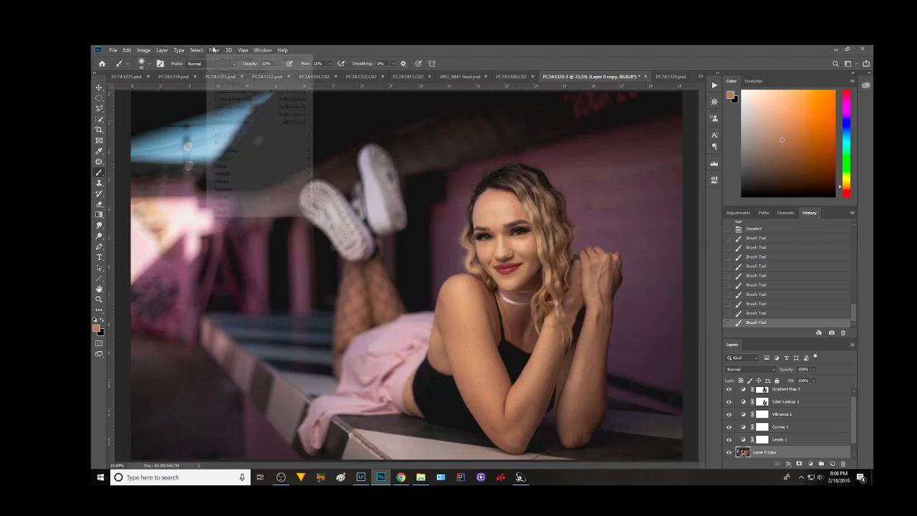
left_click(238, 114)
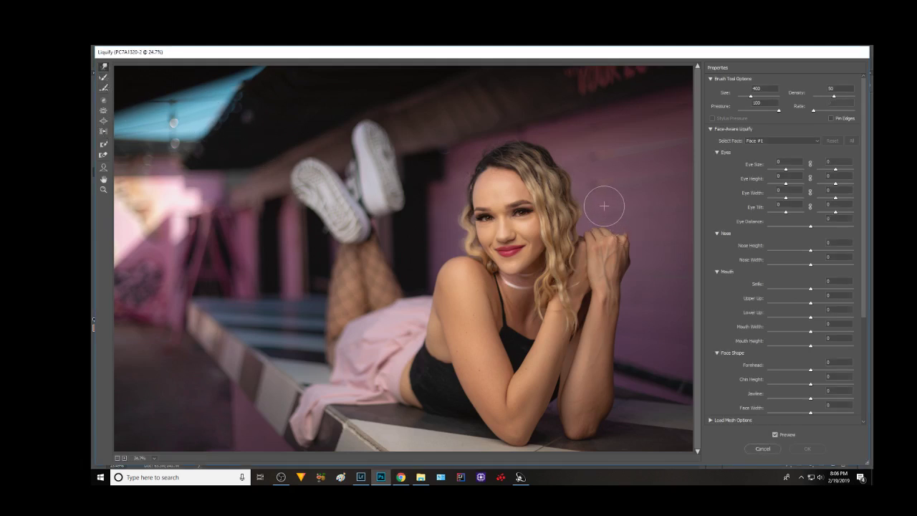
Push the curls beside her face with Forward Warp, then try Reconstruct and Smooth at a larger brush size
key("bracketright")
key("bracketright")
key("bracketright")
key("bracketleft")
mouse_move(570, 211)
left_mouse_down()
mouse_move(571, 184)
mouse_move(548, 147)
left_mouse_up()
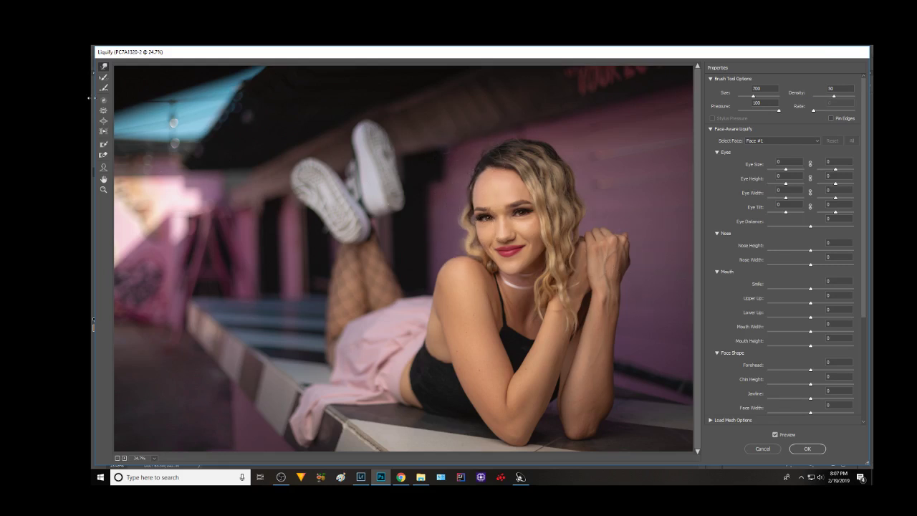
left_click(103, 77)
left_click(104, 87)
key("bracketright")
key("bracketright")
key("bracketright")
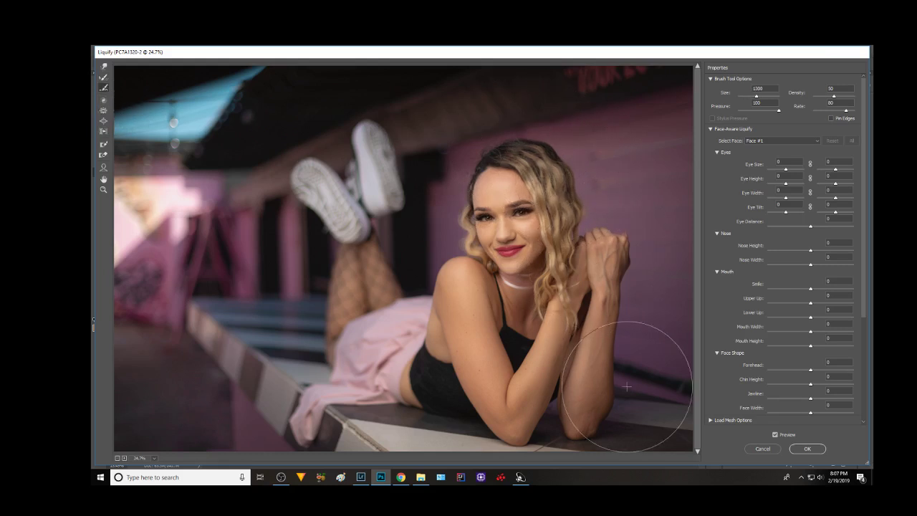
Toggle Preview repeatedly to compare the reshaped hair with the original
left_click(774, 435)
left_click(774, 434)
left_click(775, 435)
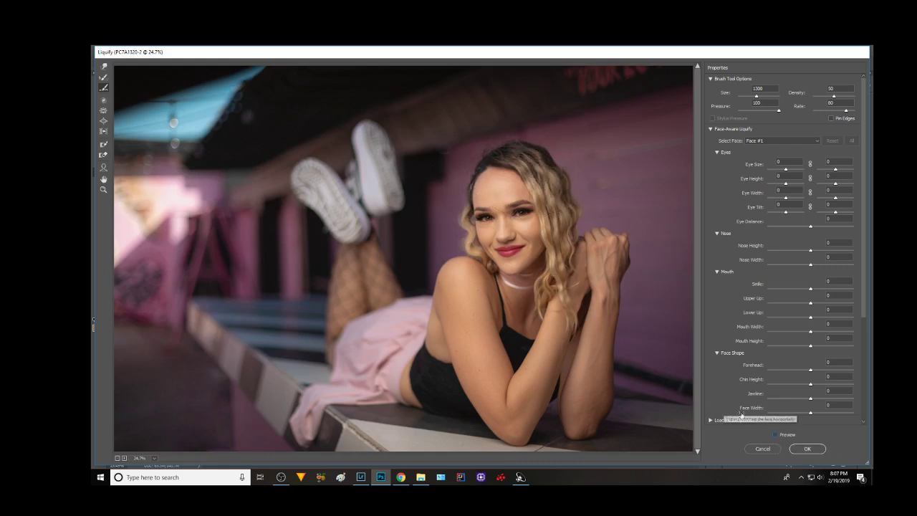
left_click(774, 435)
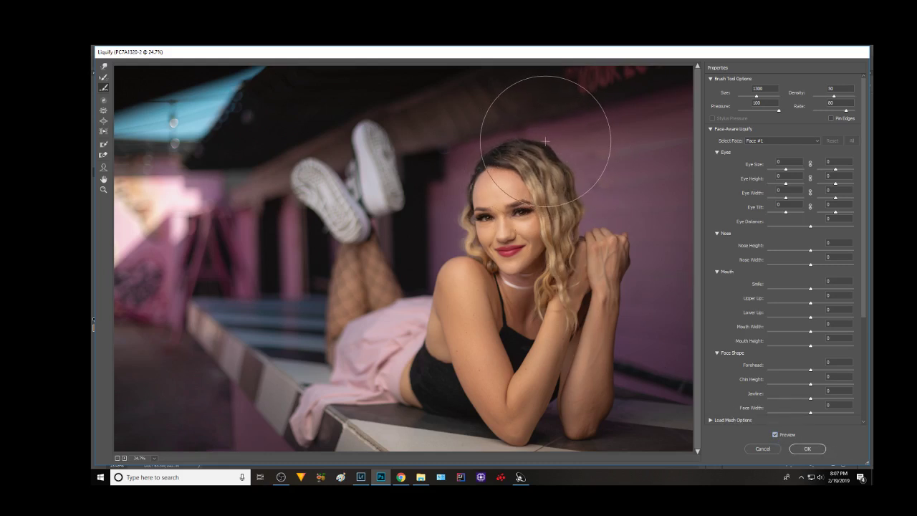
left_click(774, 435)
left_click(775, 434)
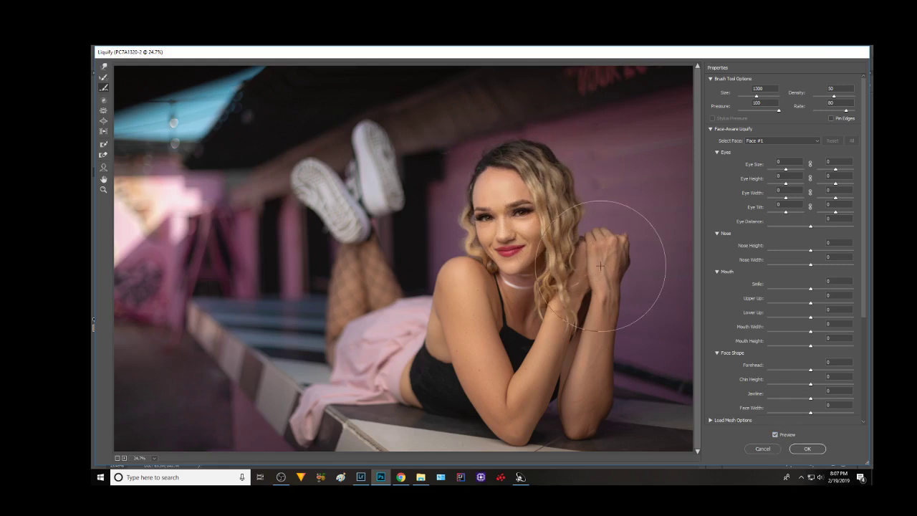
left_click(775, 435)
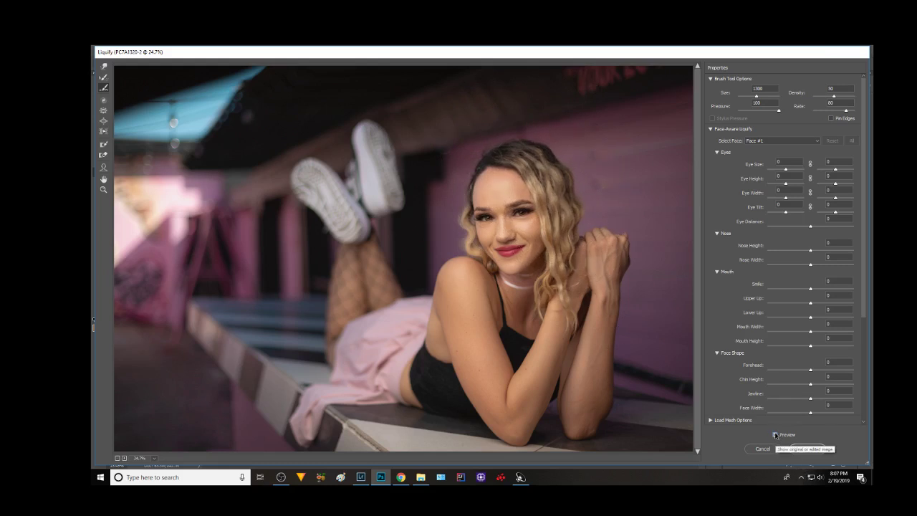
left_click(775, 435)
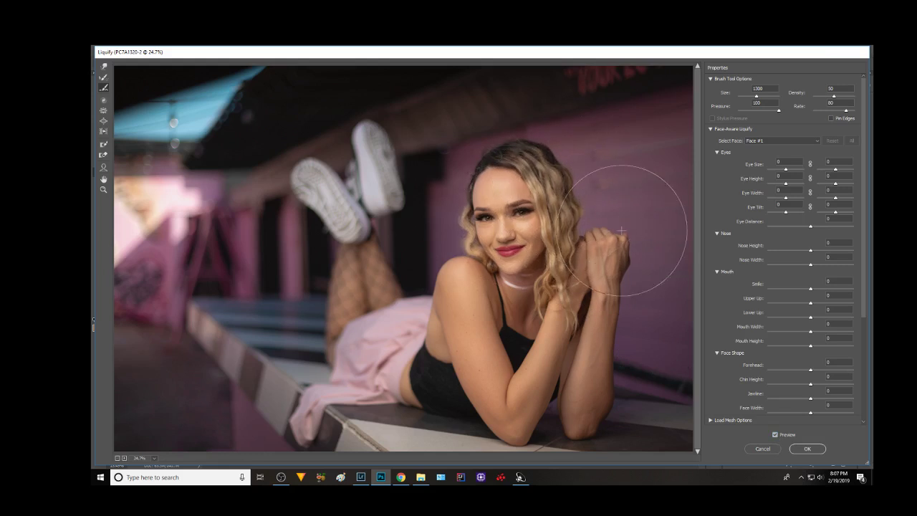
left_click(775, 435)
left_click(775, 434)
left_click(775, 436)
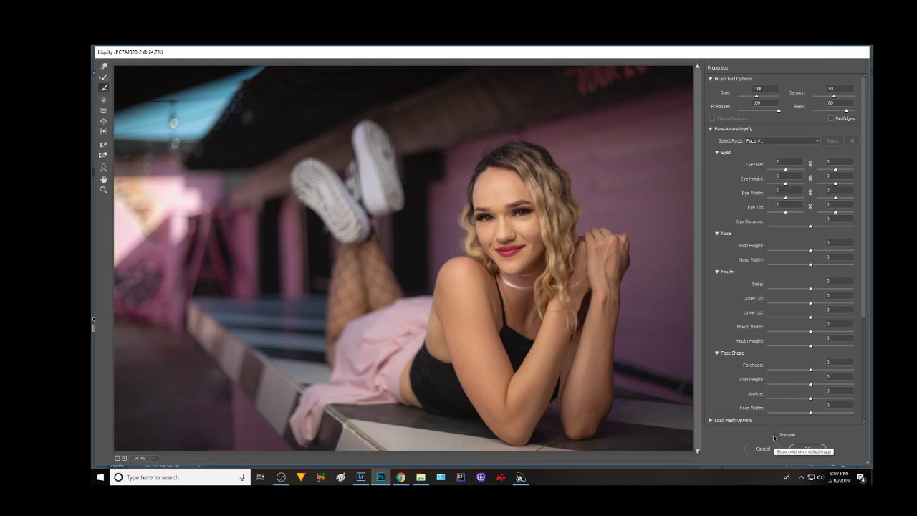
left_click(774, 434)
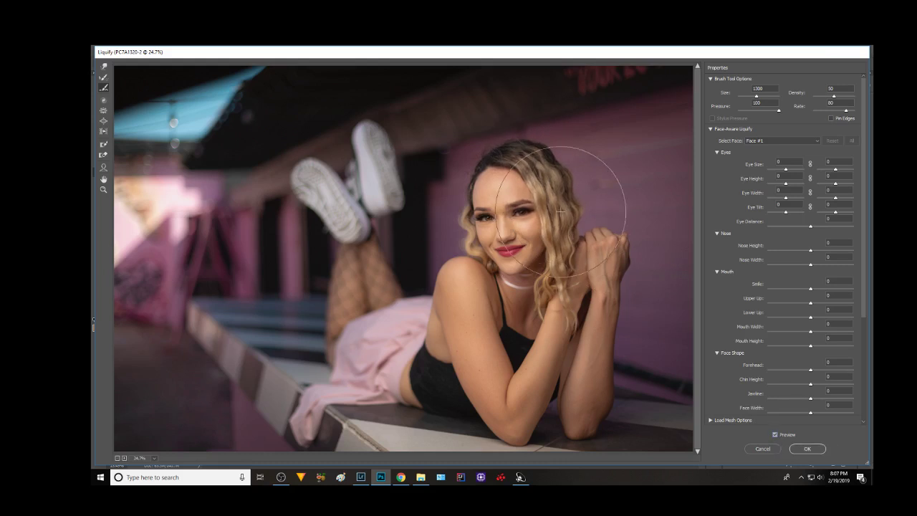
left_click(502, 313, "alt")
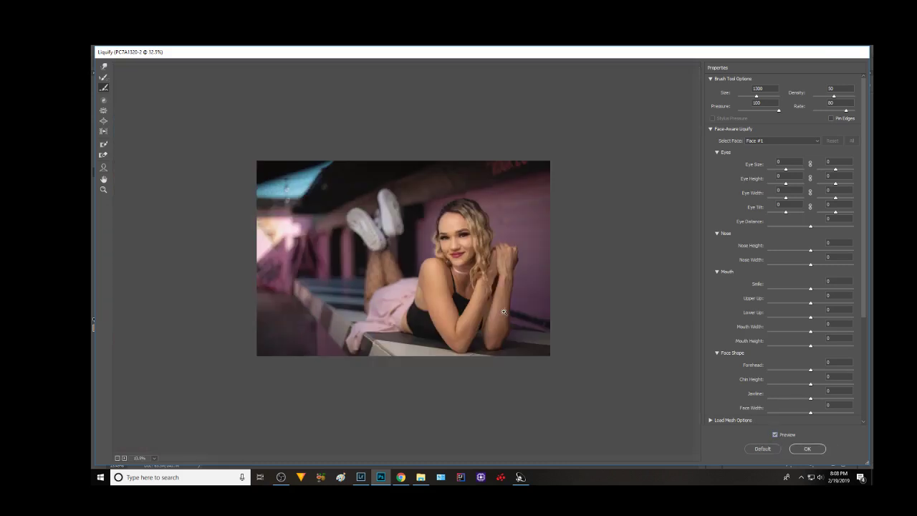
left_click(774, 436)
key("alt")
Enlarge her eyes to Eye Size 40 and bulge the top of her shoulder slightly
key("ctrl+0")
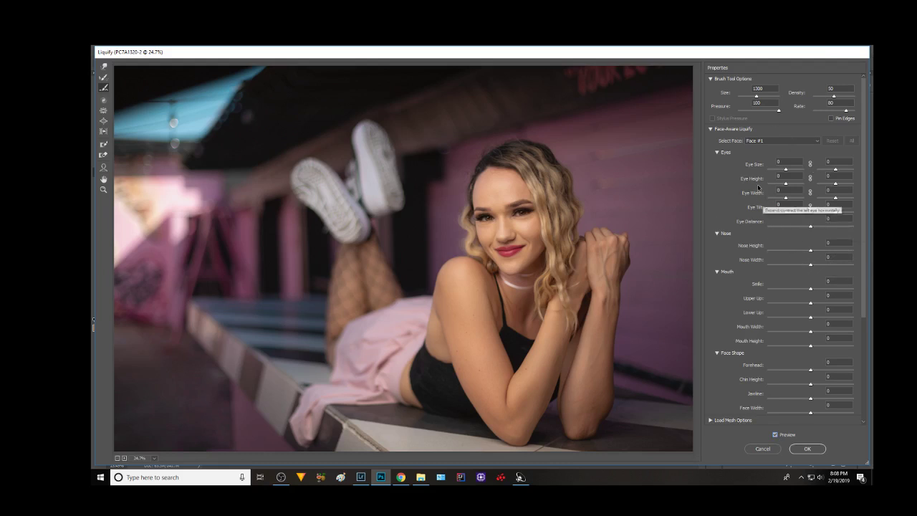
left_click_drag(785, 170, 793, 171)
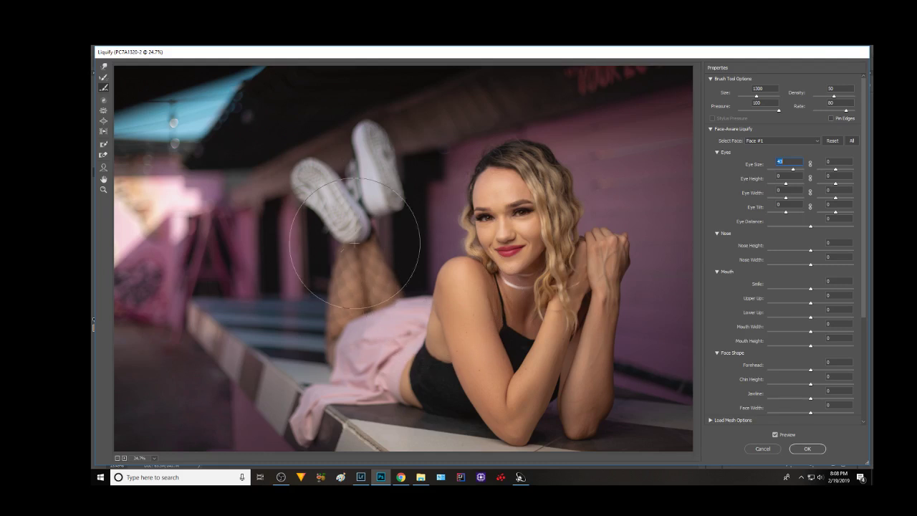
left_click(103, 120)
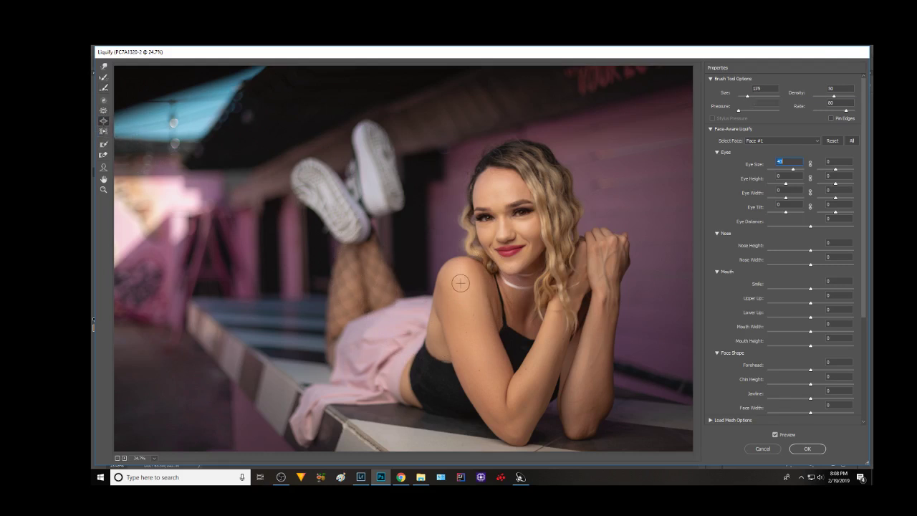
key("bracketright")
key("bracketright")
key("bracketright")
key("bracketright")
key("bracketright")
key("bracketright")
key("bracketright")
key("bracketright")
key("bracketright")
left_click_drag(454, 289, 485, 305)
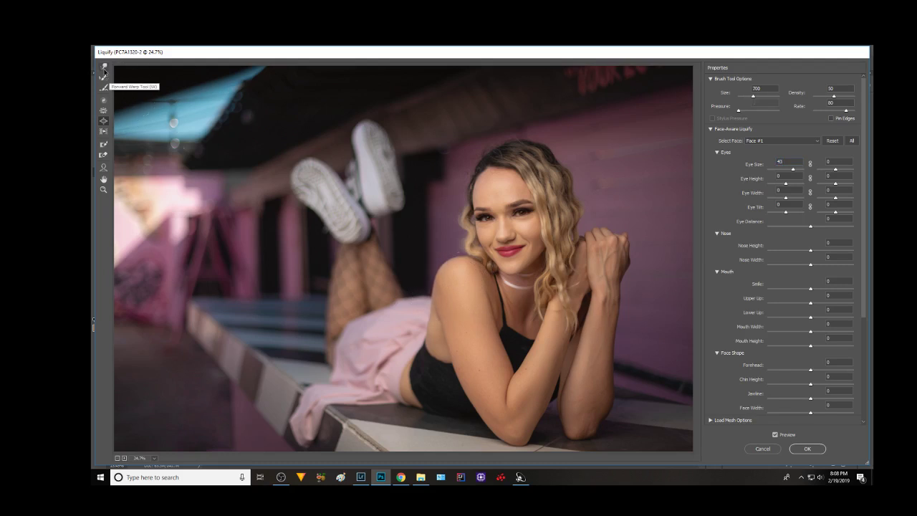
Compare the reshaped image with the original via Preview, then apply the Liquify
left_click(103, 78)
left_click(103, 87)
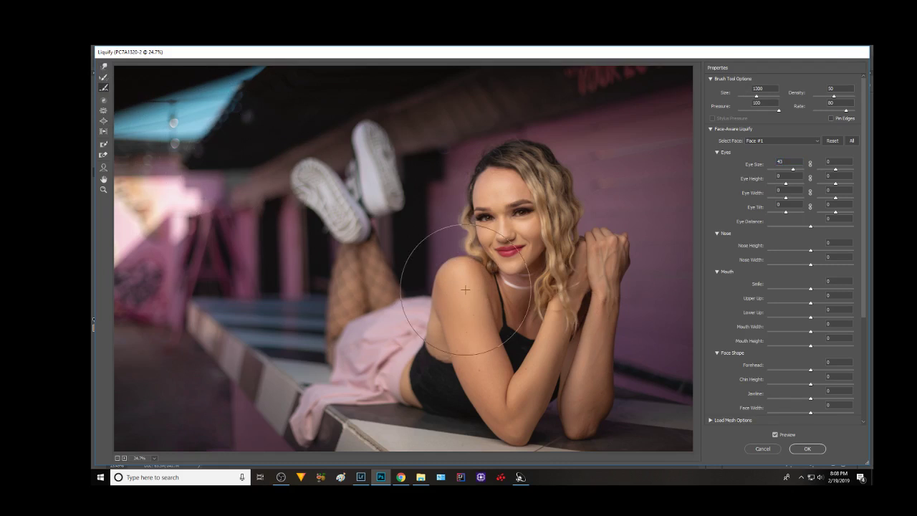
left_click(774, 434)
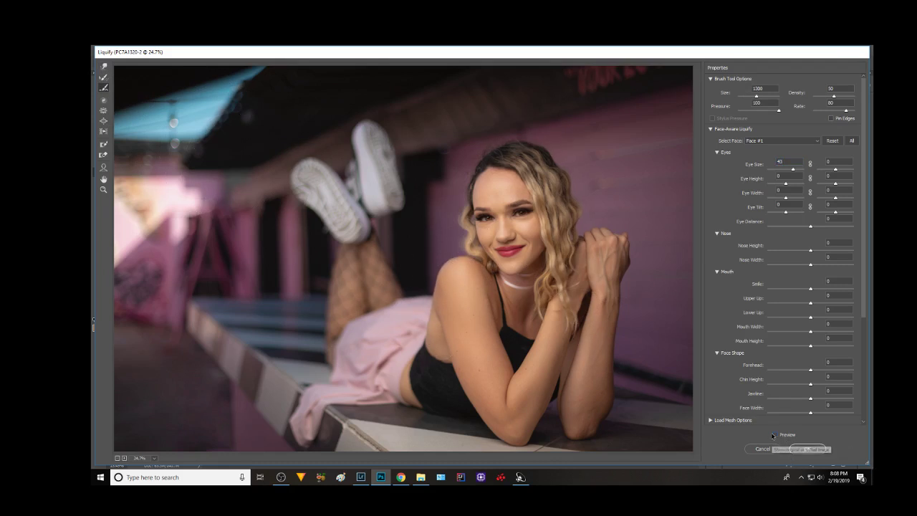
left_click(775, 434)
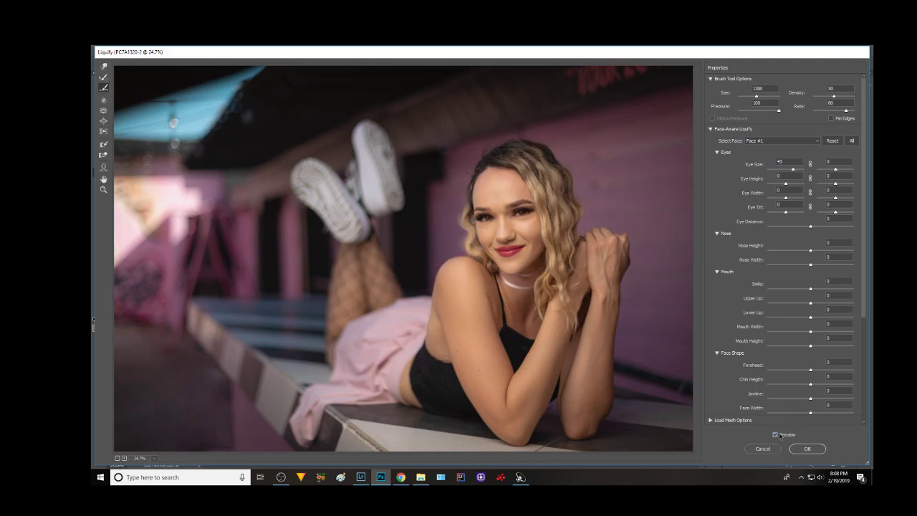
left_click(777, 435)
left_click(778, 435)
left_click(793, 452)
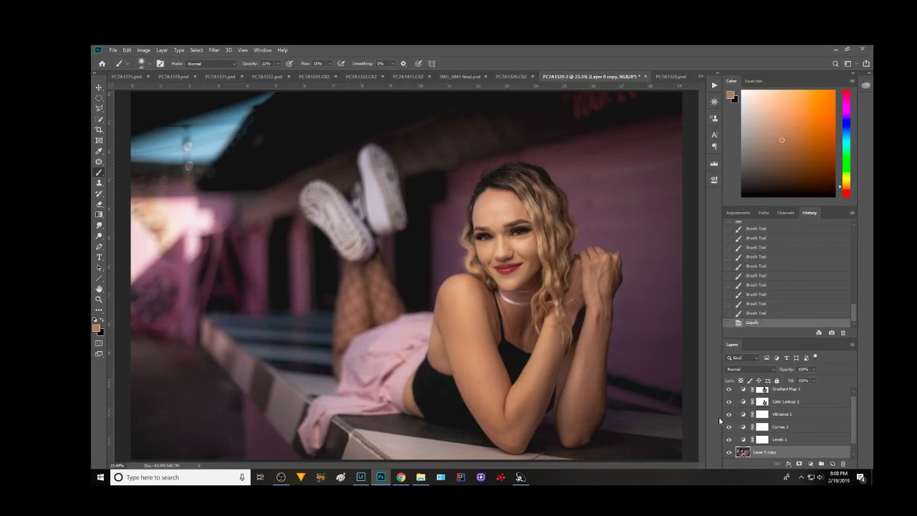
Check the photo before and after Liquify, then add a Brightness/Contrast layer with Brightness 14
left_click(760, 314)
left_click(759, 324)
left_click(810, 464)
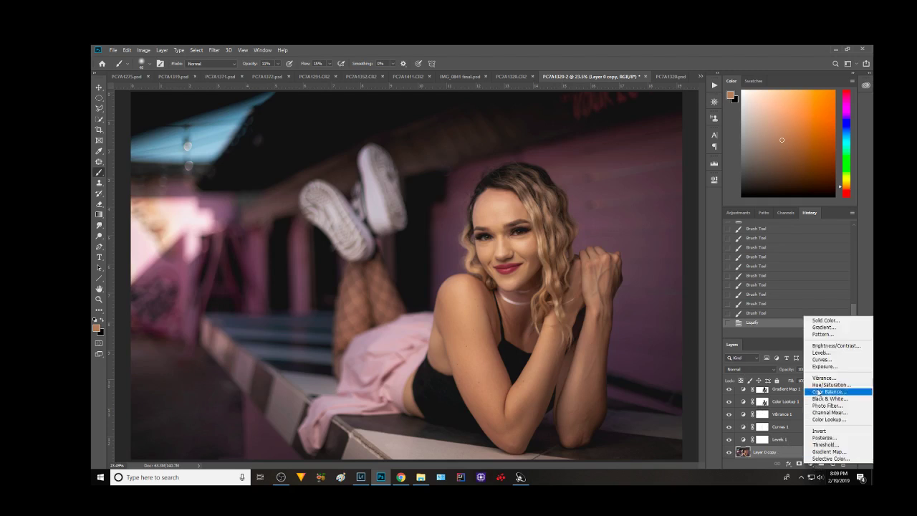
left_click(834, 345)
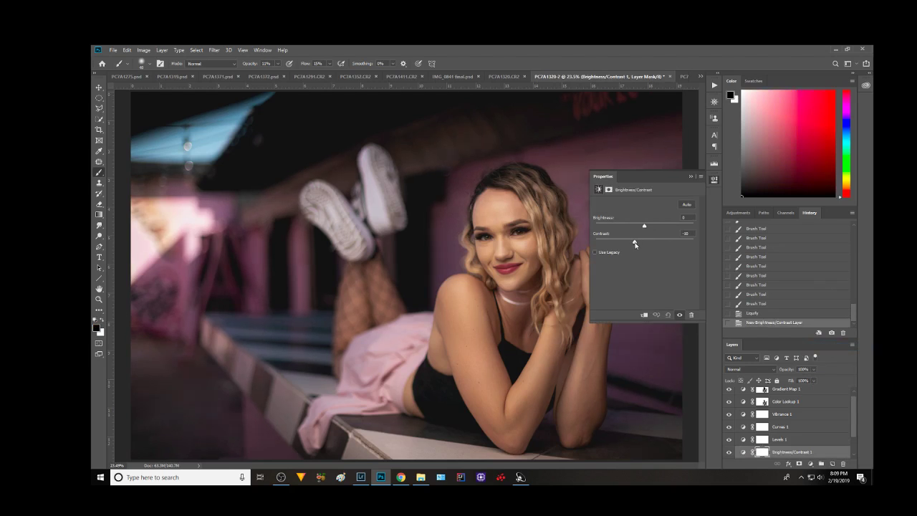
left_click_drag(646, 226, 645, 232)
left_click(688, 177)
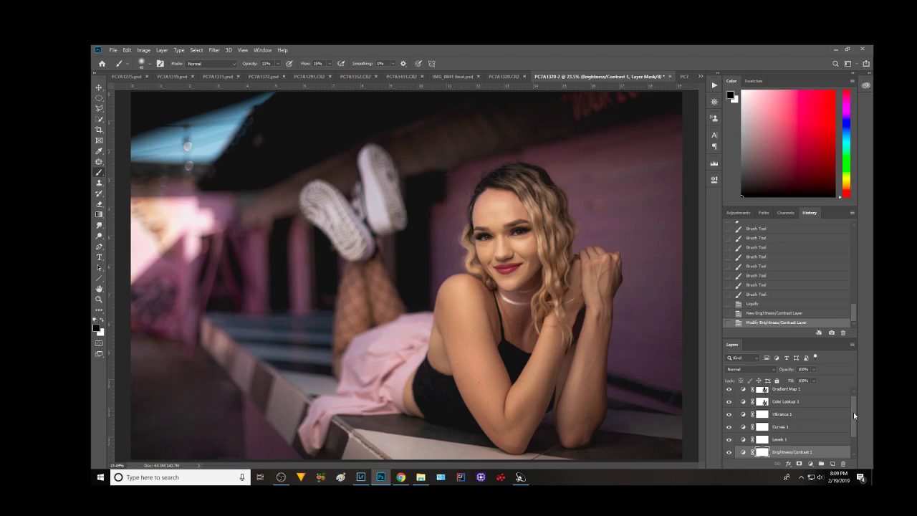
scroll(853, 412, "down", 2)
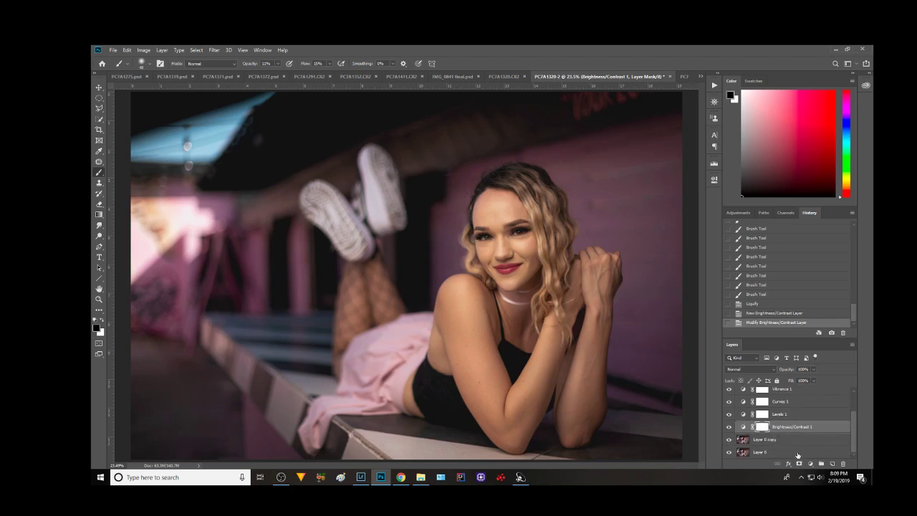
Add a Selective Color layer and adjust the Reds: cyan reduced, yellow and magenta at 0
left_click(810, 464)
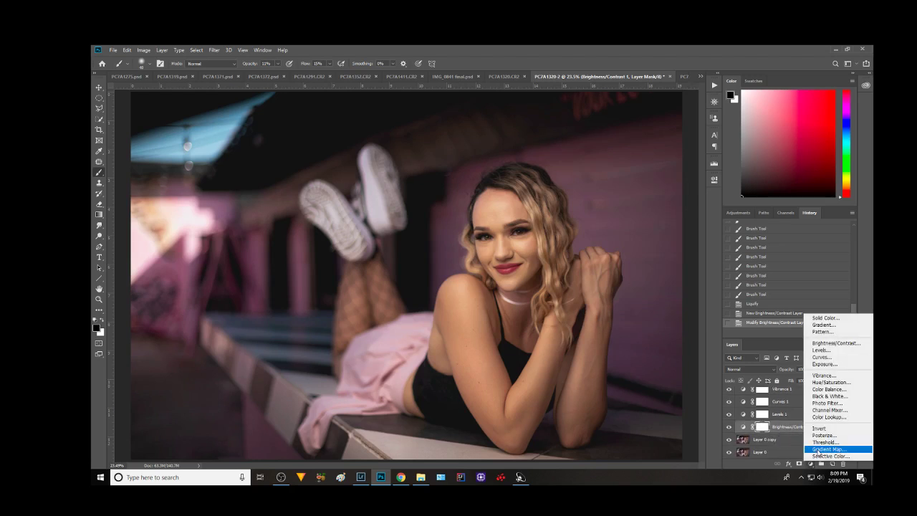
left_click(821, 456)
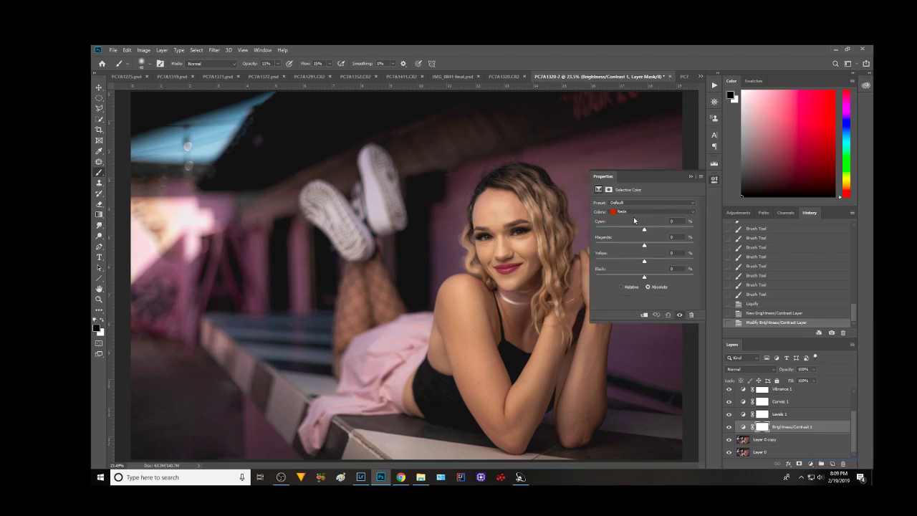
left_click_drag(644, 230, 645, 230)
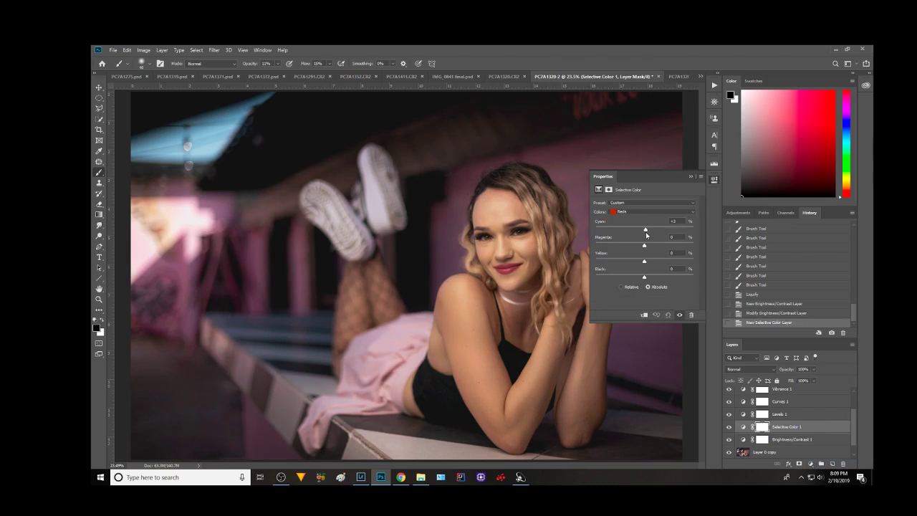
mouse_move(644, 245)
left_mouse_down()
mouse_move(654, 246)
mouse_move(637, 253)
left_mouse_up()
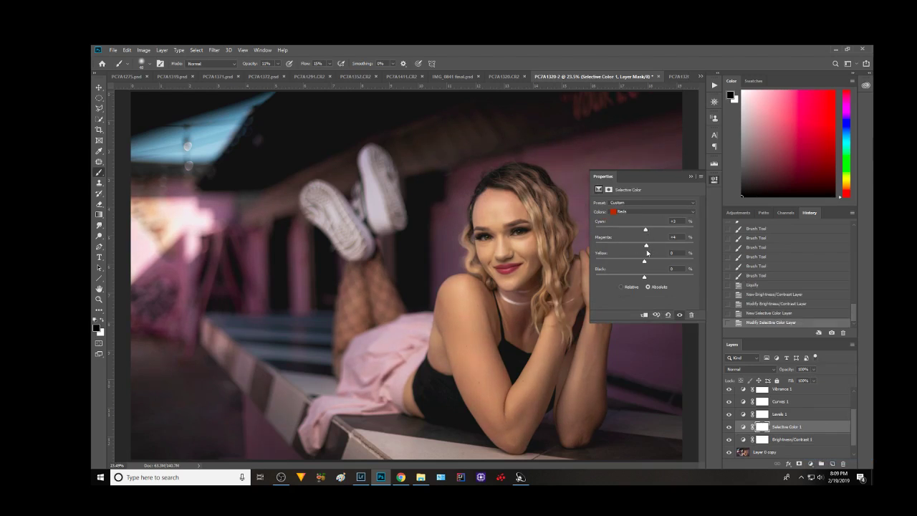
left_click(672, 237)
left_click_drag(640, 266, 635, 282)
mouse_move(650, 235)
left_mouse_down()
mouse_move(635, 247)
mouse_move(648, 247)
left_mouse_up()
left_click(673, 237)
type("0")
left_click(673, 221)
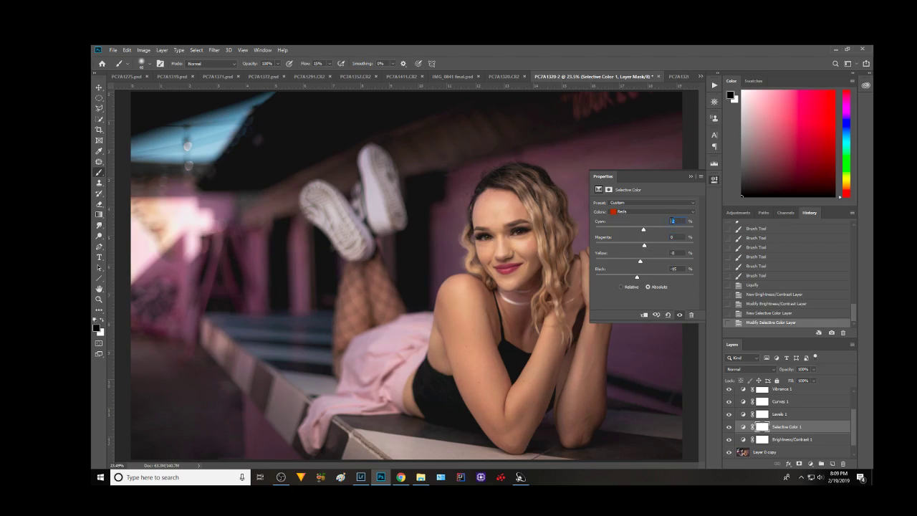
Set the Yellows' cyan to -20 and reduce their yellow slightly
left_click(620, 212)
left_click(629, 222)
mouse_move(643, 231)
left_mouse_down()
mouse_move(652, 231)
mouse_move(629, 233)
mouse_move(647, 230)
mouse_move(643, 255)
left_mouse_up()
left_click_drag(644, 261, 643, 279)
Adjust the Magentas to Cyan +10%, Magenta +3%, Yellow +3%, Black -1%
left_click(664, 212)
left_click(635, 249)
mouse_move(645, 229)
left_mouse_down()
mouse_move(644, 248)
mouse_move(660, 246)
mouse_move(646, 246)
left_mouse_up()
left_click_drag(635, 263, 630, 276)
mouse_move(663, 281)
left_mouse_down()
mouse_move(608, 277)
mouse_move(645, 277)
mouse_move(646, 288)
left_mouse_up()
In Selective Color, add cyan to the Cyans and fine-tune their magenta and yellow
left_click(669, 212)
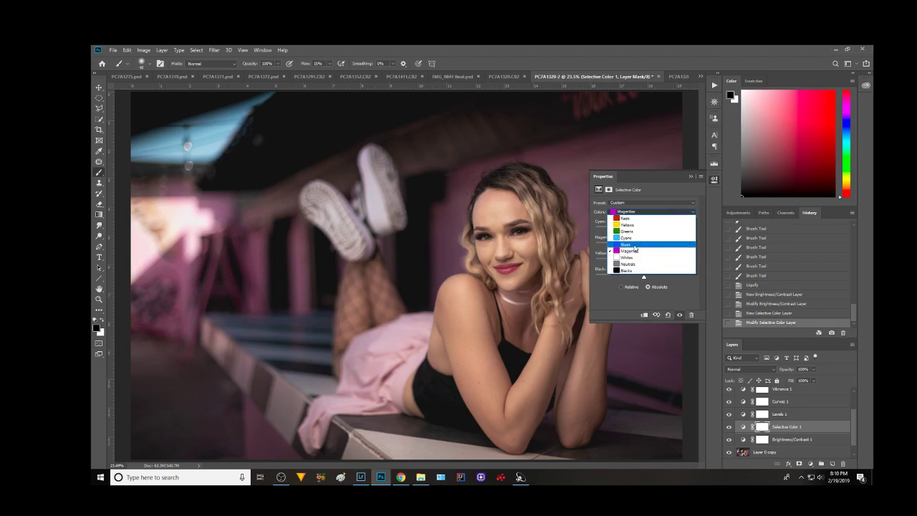
left_click(626, 237)
mouse_move(644, 228)
left_mouse_down()
mouse_move(661, 228)
mouse_move(646, 228)
left_mouse_up()
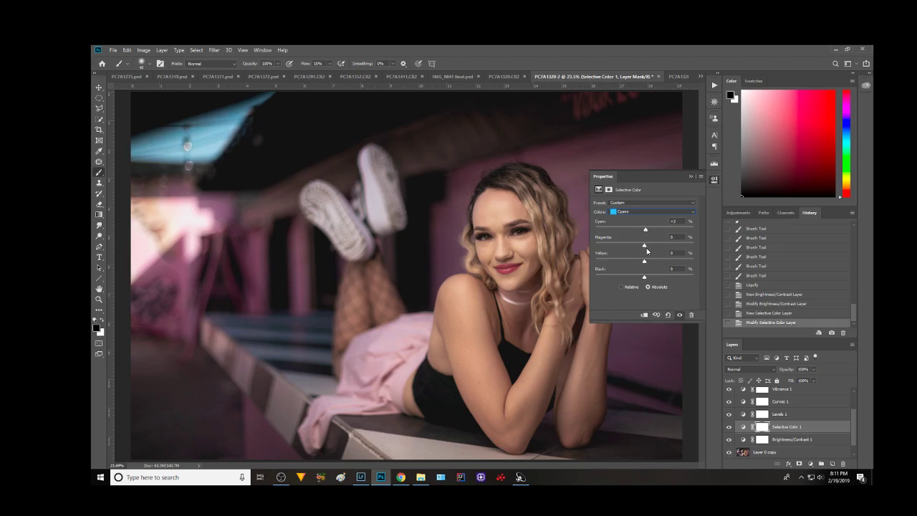
mouse_move(646, 249)
left_mouse_down()
mouse_move(642, 264)
mouse_move(652, 278)
mouse_move(628, 277)
left_mouse_up()
left_click(690, 177)
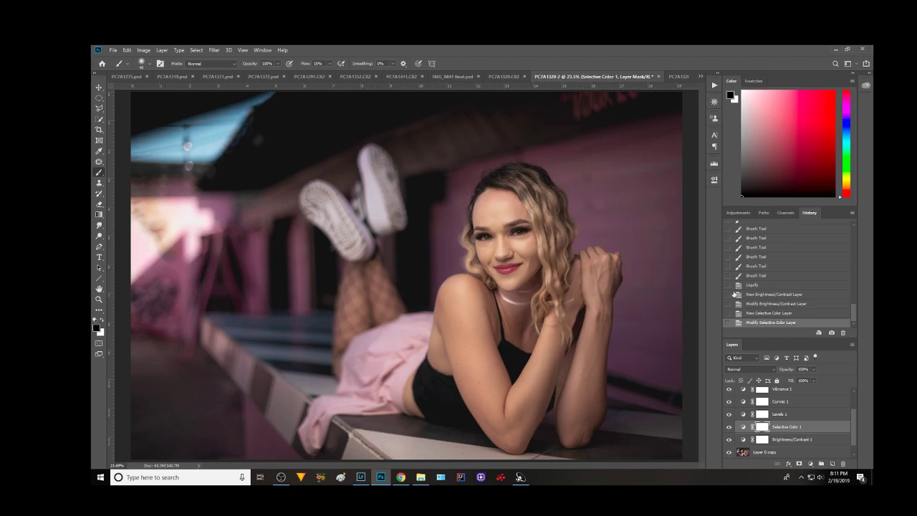
Toggle Layer 0 copy's visibility to compare against the unretouched photo
left_click(729, 452)
left_click(729, 453)
left_click(729, 454)
left_click(729, 454)
left_click(729, 454)
Bring up the list of new adjustment layers from the Layers panel
left_click(811, 466)
left_click(723, 441)
scroll(727, 442, "up", 2)
scroll(787, 415, "down", 2)
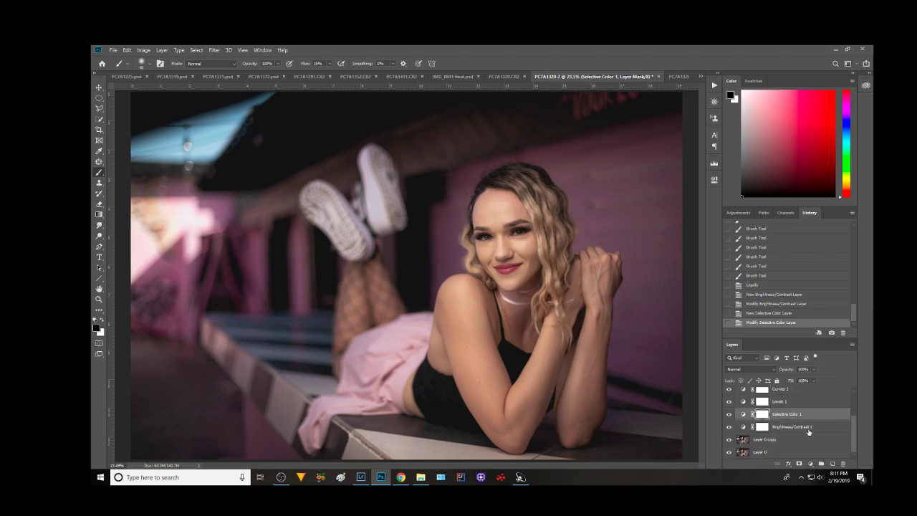
left_click(812, 465)
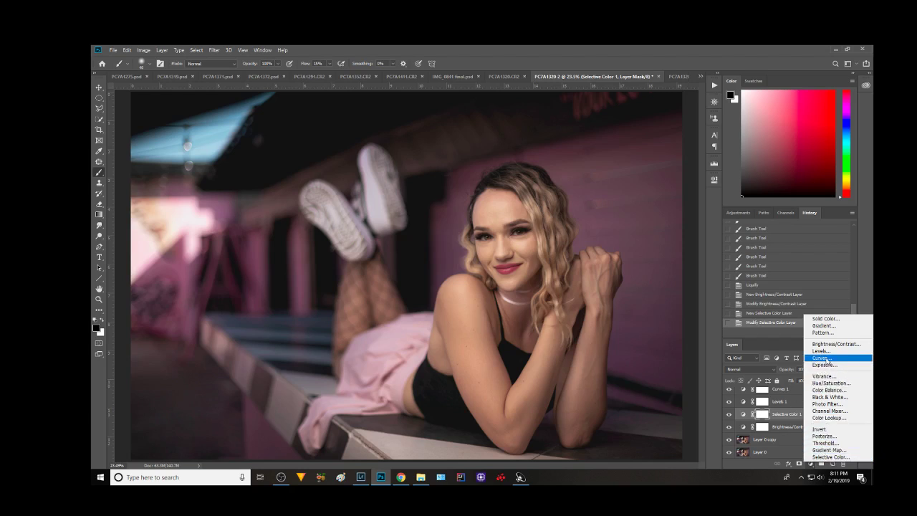
Add a Levels layer, delete it, and add a Color Balance adjustment layer instead
left_click(821, 351)
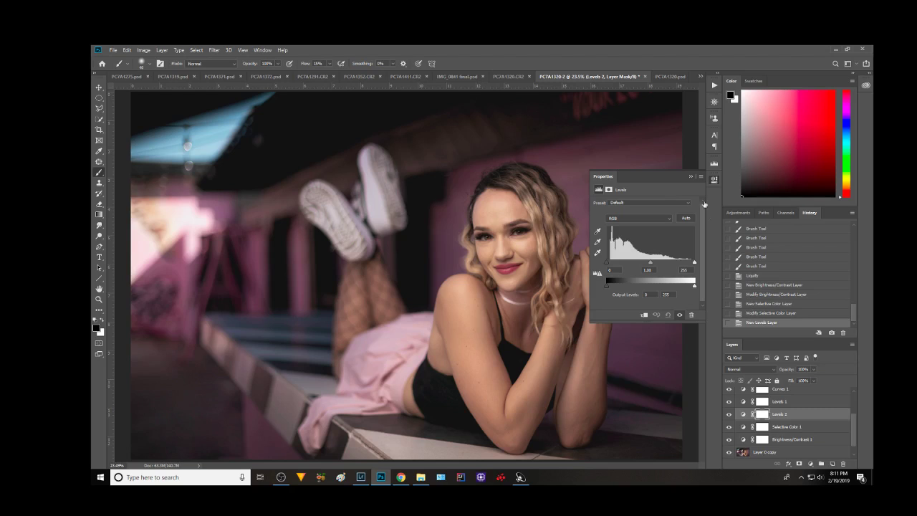
key("Delete")
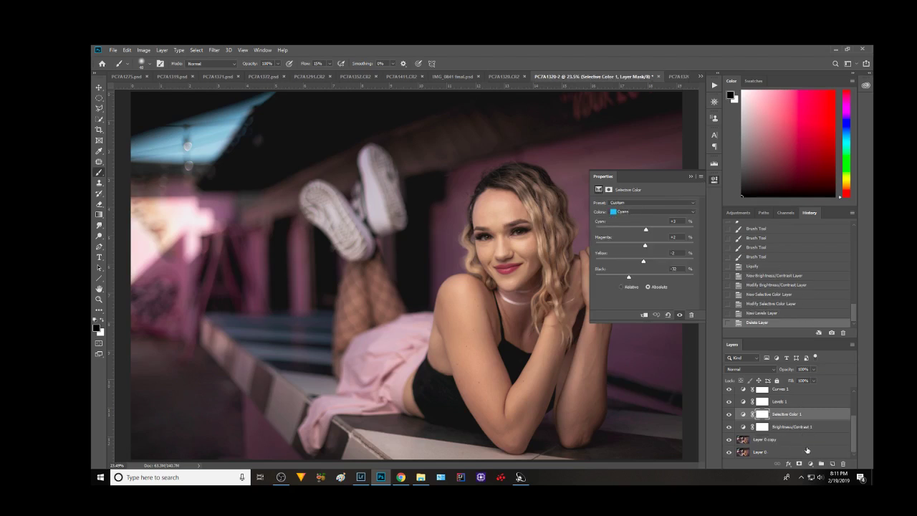
left_click(810, 464)
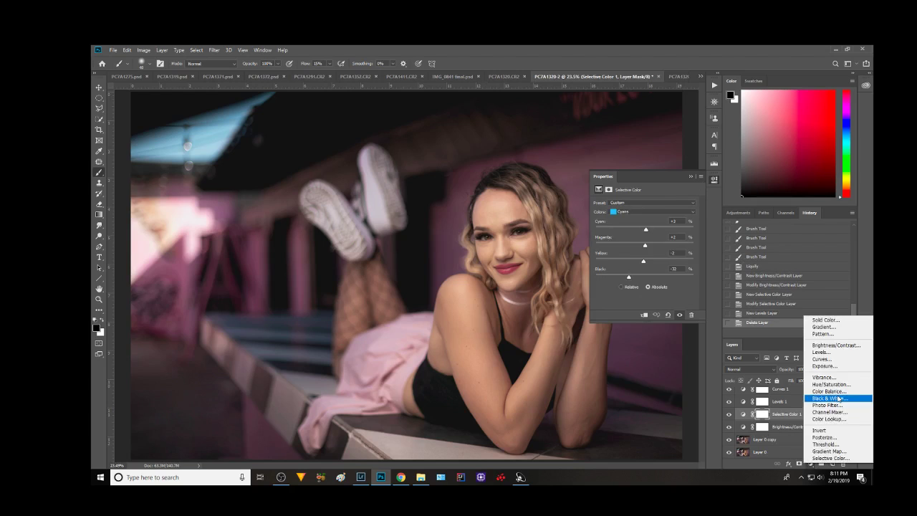
left_click(829, 391)
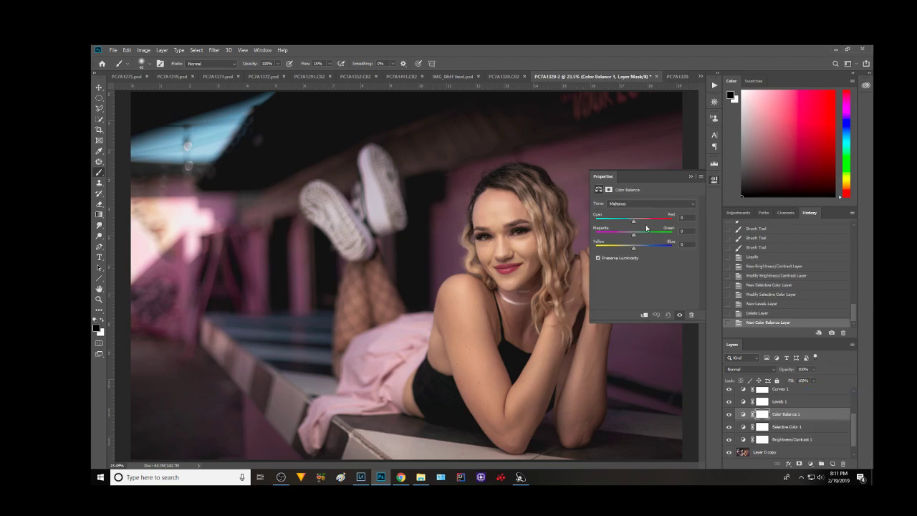
Shift Color Balance midtones: Cyan/Red -3, Magenta/Green -1, slightly toward blue
left_click_drag(633, 220, 634, 228)
left_click_drag(633, 228, 625, 229)
left_click(685, 217)
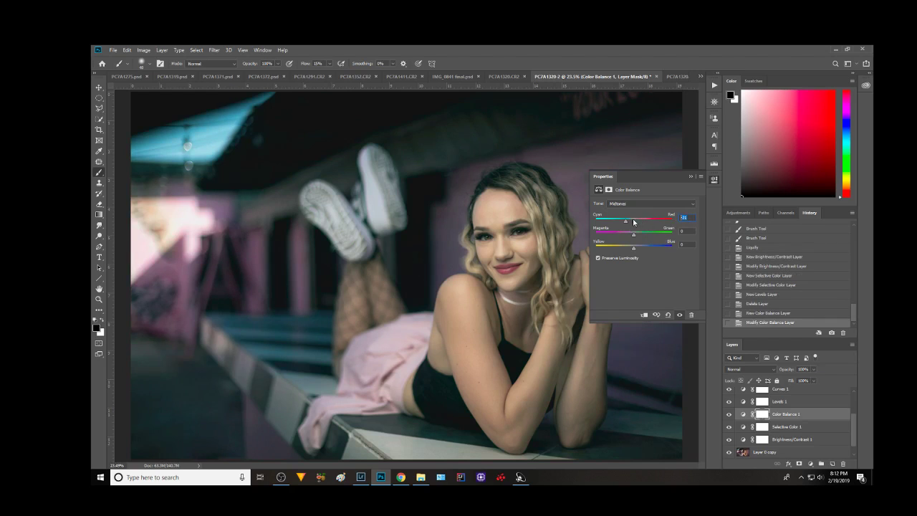
type("-3")
mouse_move(633, 236)
left_mouse_down()
mouse_move(626, 241)
mouse_move(635, 241)
left_mouse_up()
type("-1")
left_click_drag(633, 248, 634, 250)
Hide the retouched copy to compare, then select Layer 0's pixels rather than its mask
left_click(691, 178)
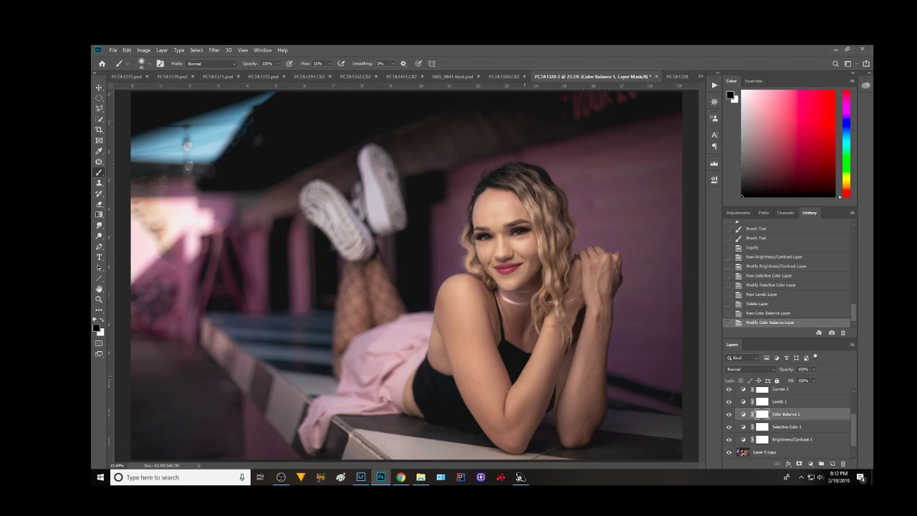
scroll(753, 430, "down", 1)
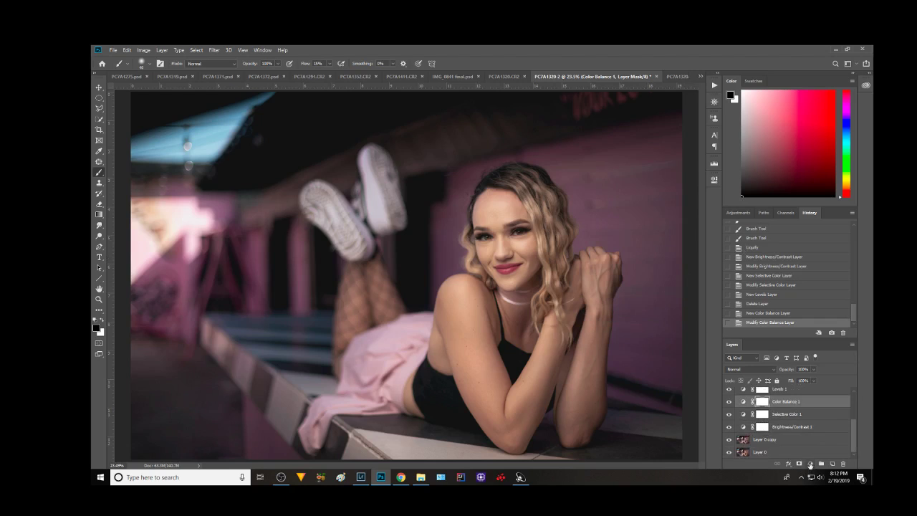
left_click(729, 440)
scroll(800, 399, "up", 3)
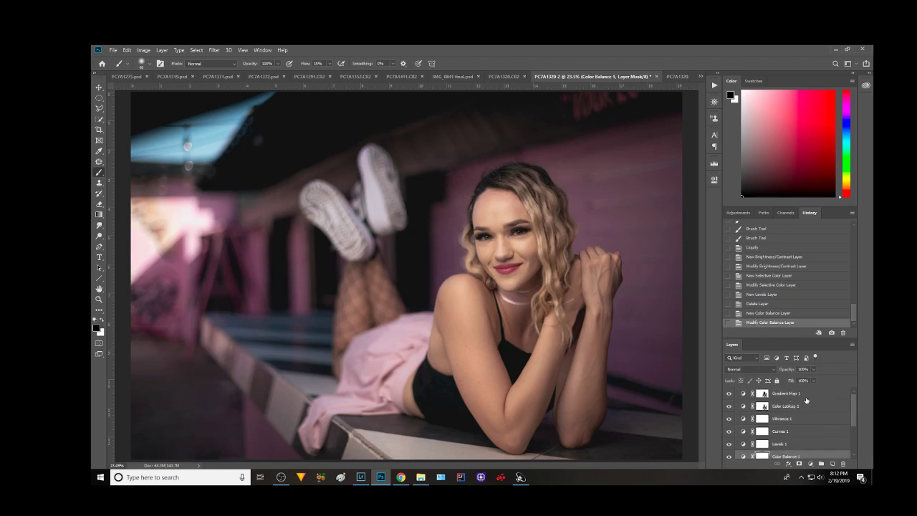
scroll(799, 422, "down", 3)
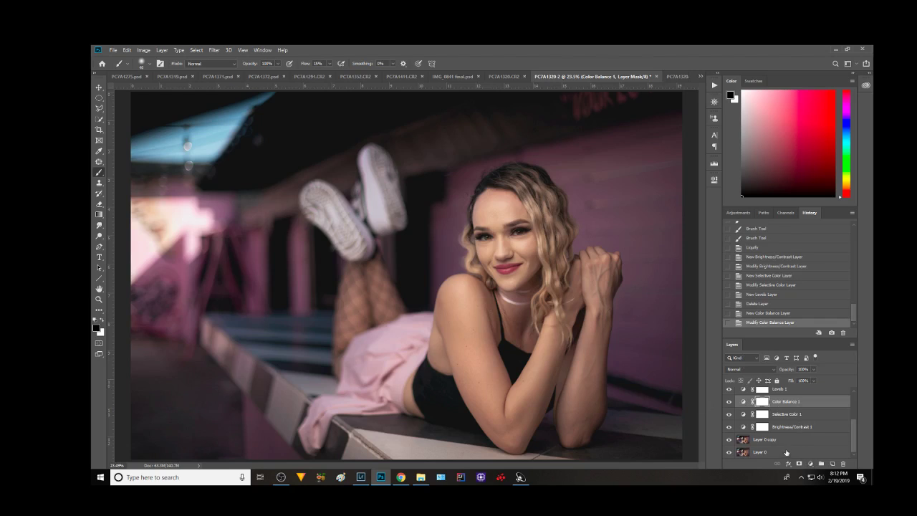
left_click(788, 452)
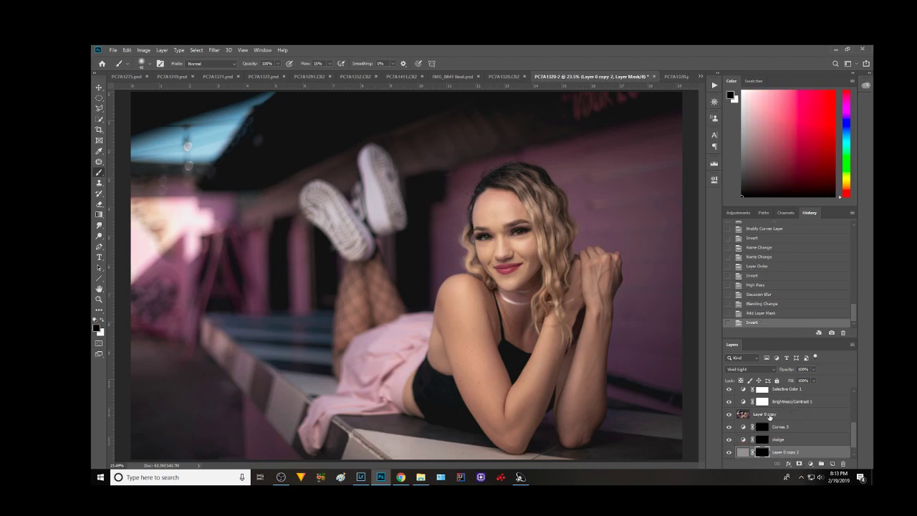
left_click(742, 452)
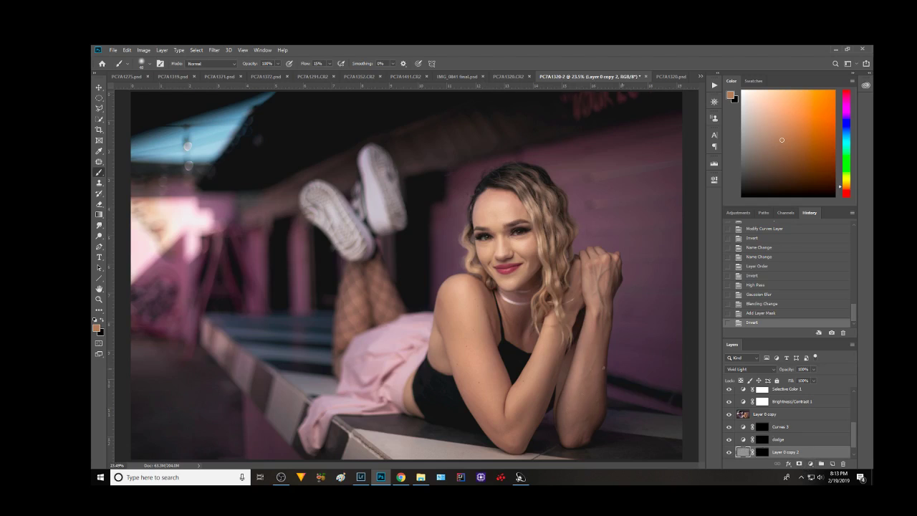
Target the high-pass layer's mask and zoom in on the face
left_click(761, 450)
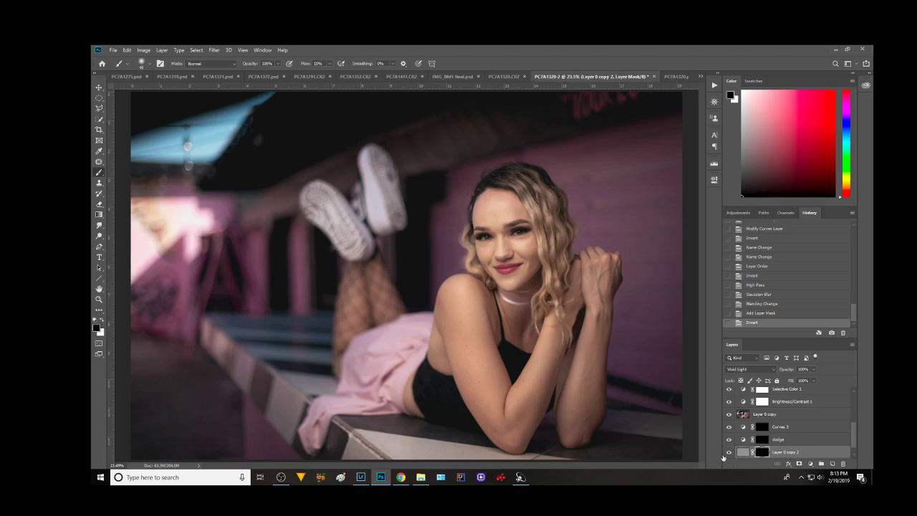
scroll(540, 401, "up", 1)
scroll(573, 322, "up", 1)
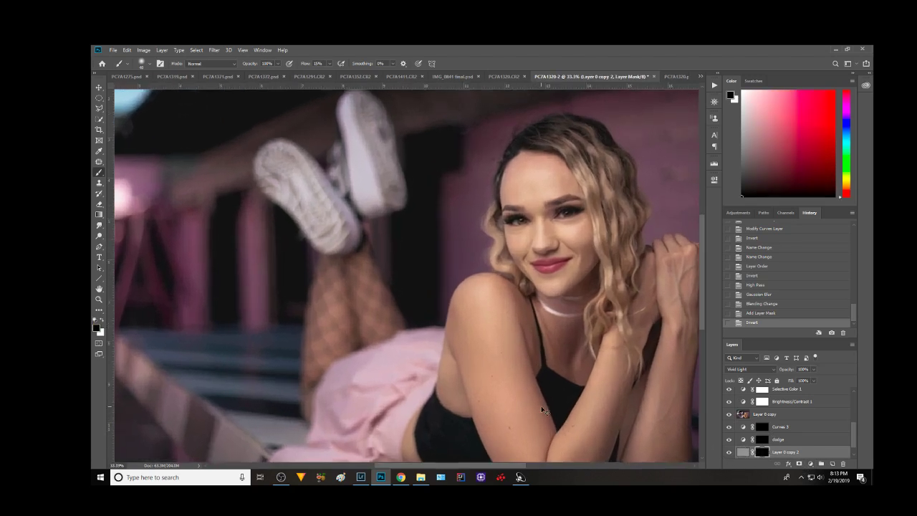
scroll(601, 260, "up", 2)
scroll(601, 261, "right", 5)
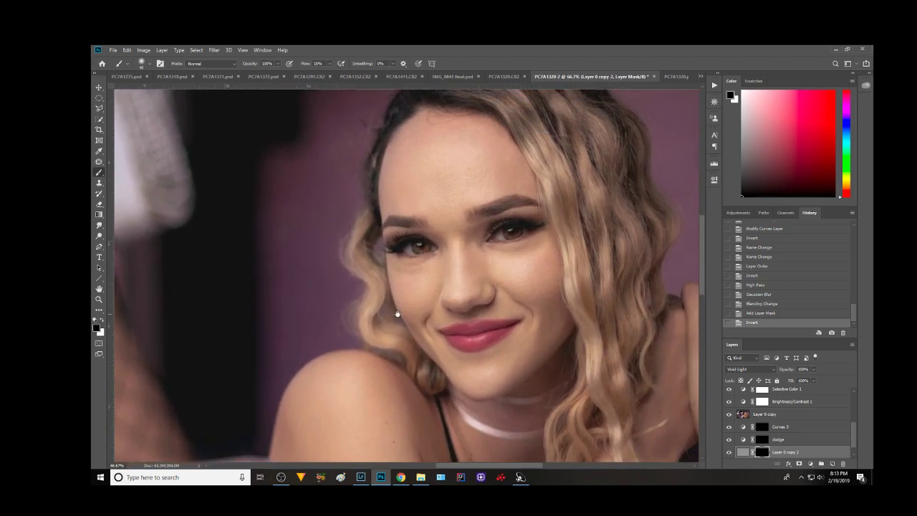
scroll(374, 304, "up", 3)
scroll(405, 309, "up", 1)
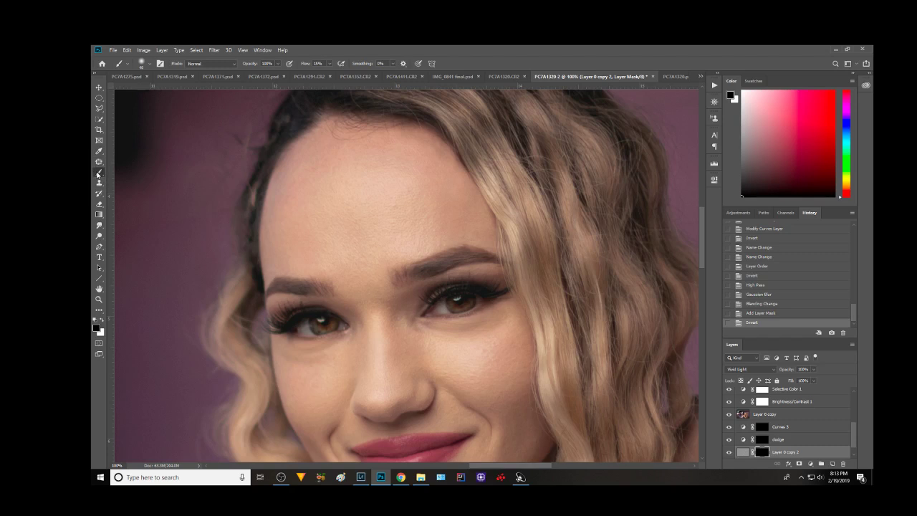
Set up a large white Brush with 10% hardness
left_click(99, 173)
left_click(151, 65)
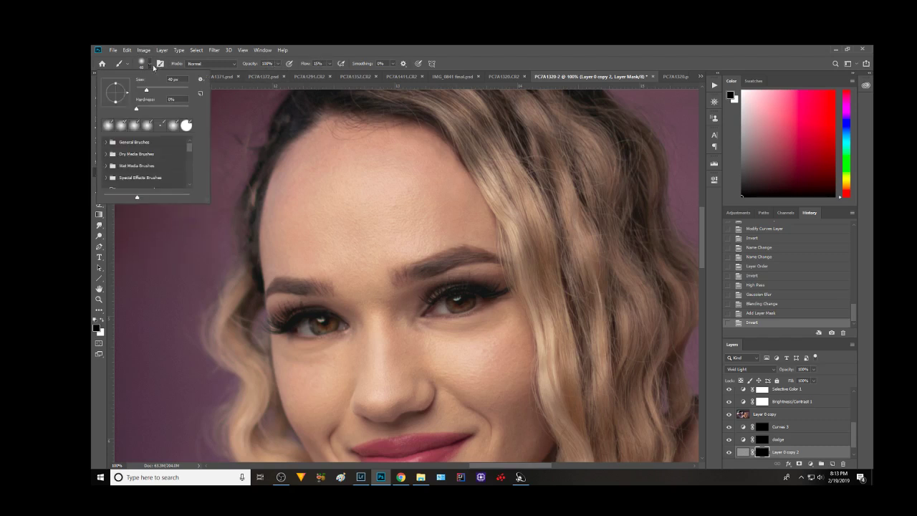
left_click_drag(137, 110, 141, 110)
left_click(503, 53)
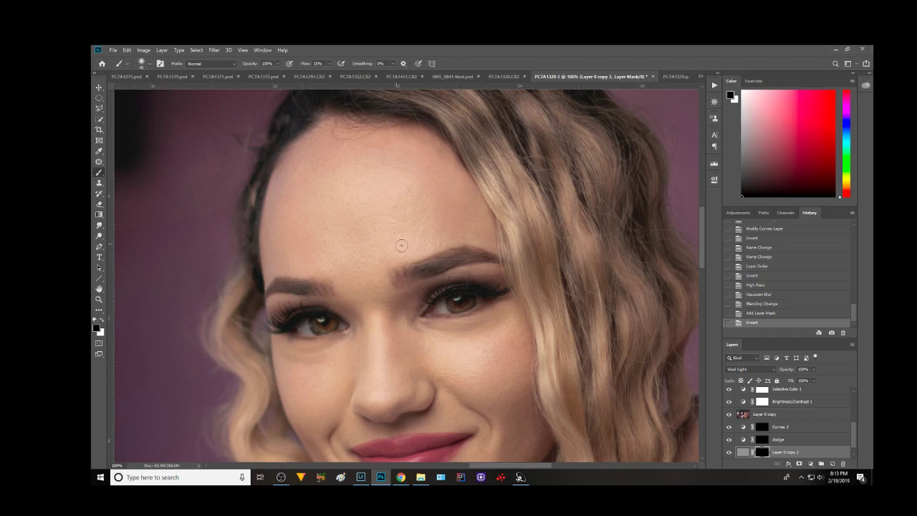
key("bracketright")
key("bracketright")
key("bracketright")
left_click(102, 319)
Paint trial strokes over the forehead and cheek, then undo them
mouse_move(364, 178)
left_mouse_down()
mouse_move(299, 183)
mouse_move(332, 229)
mouse_move(364, 241)
mouse_move(431, 223)
mouse_move(425, 211)
mouse_move(436, 215)
mouse_move(394, 207)
left_mouse_up()
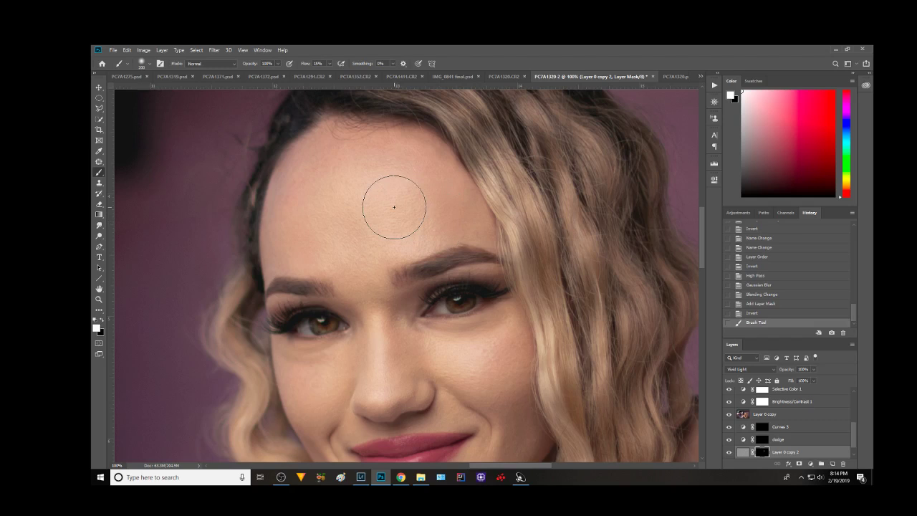
left_click_drag(394, 207, 344, 174)
key("ctrl+z")
key("ctrl+z")
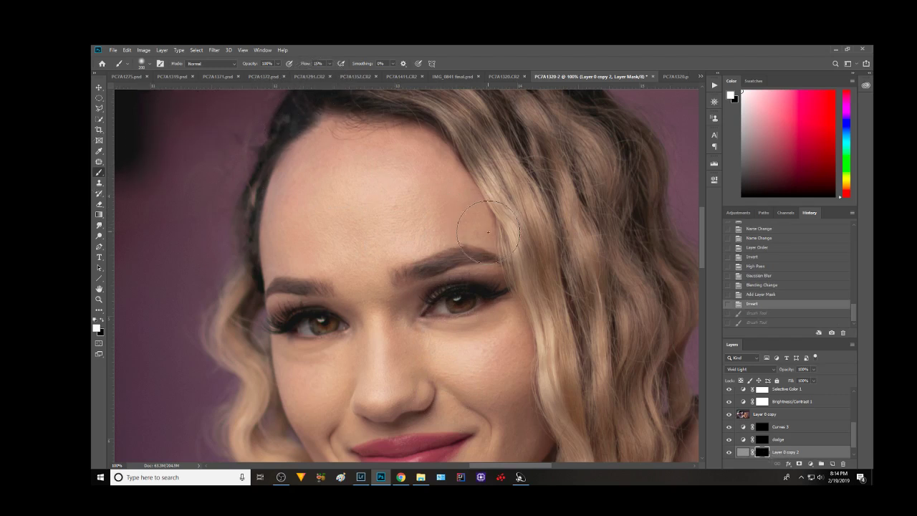
With the red mask overlay shown, paint white over the forehead and cheek
key("backslash")
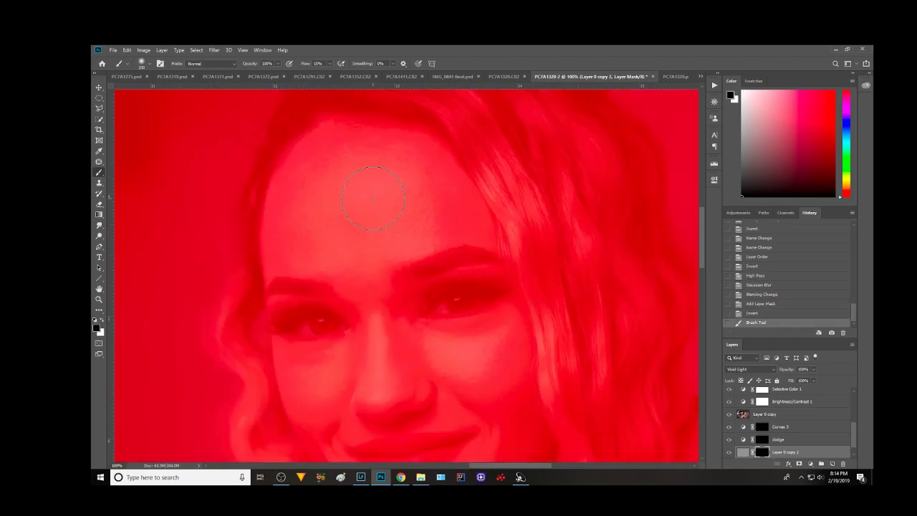
left_click(378, 202)
mouse_move(389, 139)
left_mouse_down()
mouse_move(331, 153)
mouse_move(311, 174)
mouse_move(293, 231)
mouse_move(368, 239)
mouse_move(456, 210)
mouse_move(407, 150)
mouse_move(352, 217)
mouse_move(387, 378)
mouse_move(466, 358)
mouse_move(406, 351)
mouse_move(466, 352)
mouse_move(511, 336)
mouse_move(502, 364)
mouse_move(468, 378)
mouse_move(424, 369)
mouse_move(308, 373)
mouse_move(312, 410)
mouse_move(395, 364)
left_mouse_up()
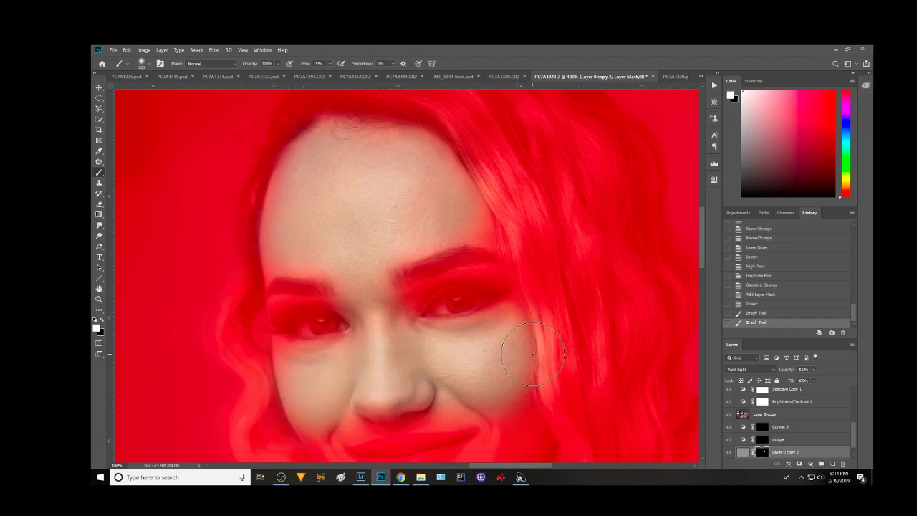
key("backslash")
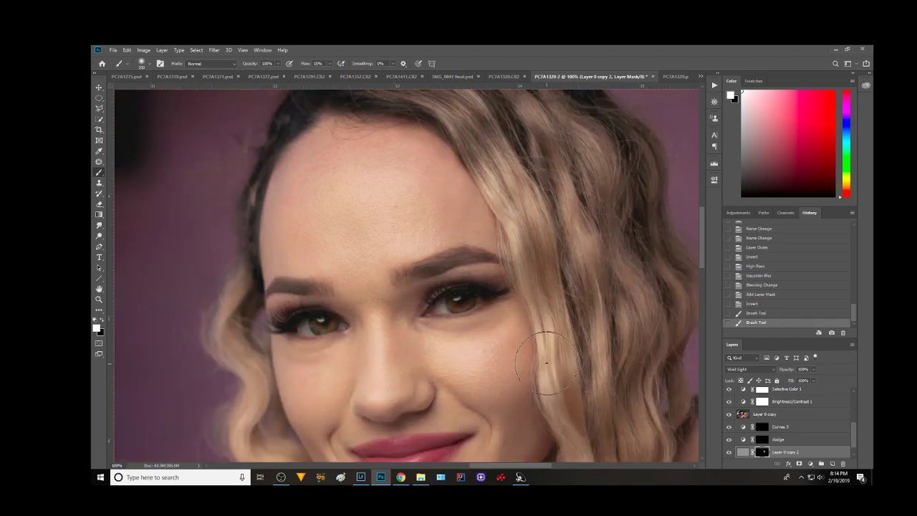
Toggle the softened layer's visibility to compare before and after
left_click(729, 453)
left_click(730, 453)
left_click(730, 452)
Paint black on the layer mask to remove softening from the hair on the right
left_click(730, 452)
left_click(763, 452)
left_click(102, 321)
left_click(548, 391)
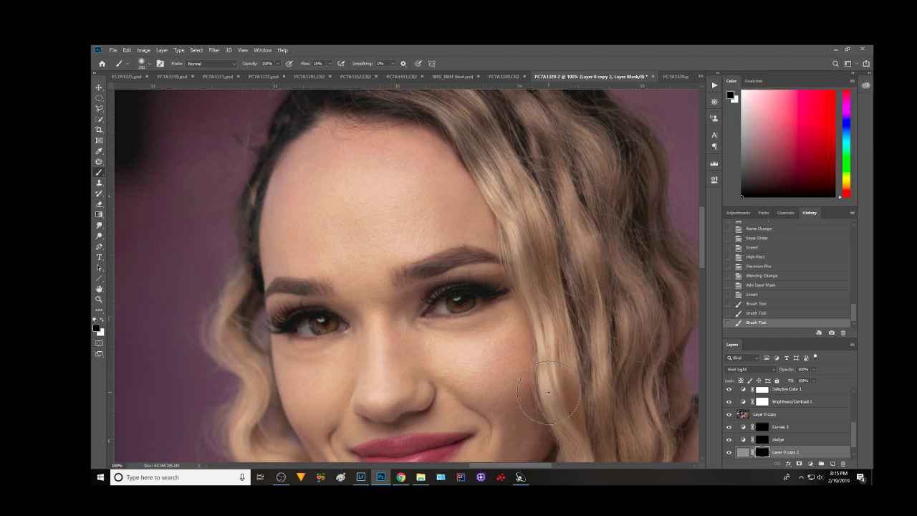
Move Layer 0 copy 2 above Curves 3 and Layer 0 copy just above Layer 0
scroll(785, 436, "down", 1)
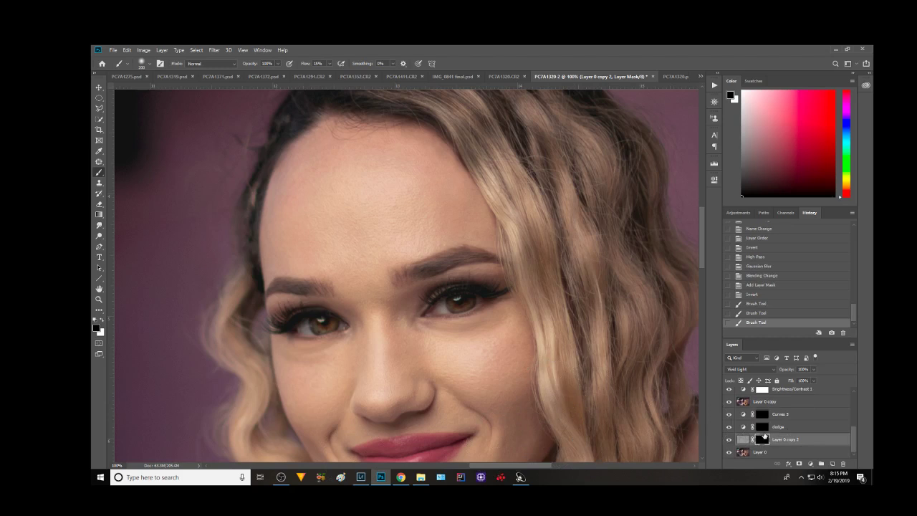
mouse_move(794, 442)
left_mouse_down()
mouse_move(788, 396)
mouse_move(774, 450)
left_mouse_up()
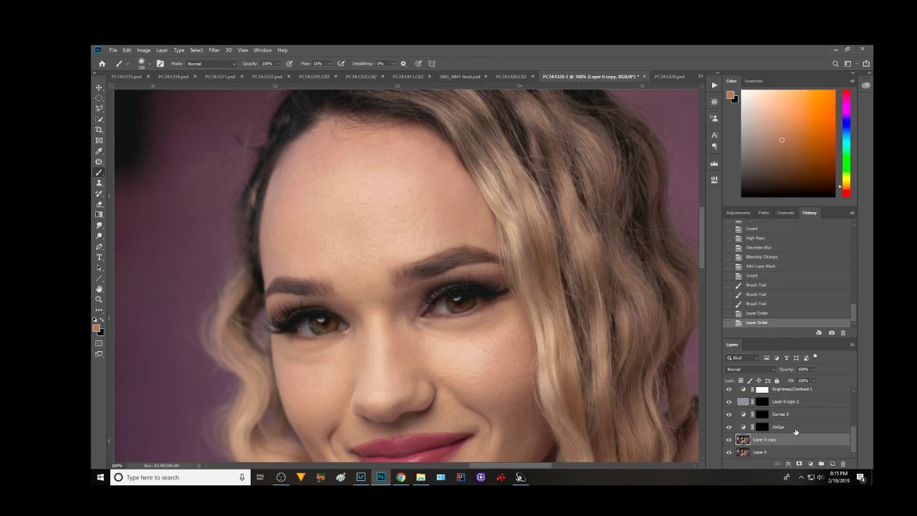
scroll(814, 437, "up", 2)
scroll(814, 437, "up", 2)
scroll(808, 419, "down", 2)
scroll(809, 423, "up", 2)
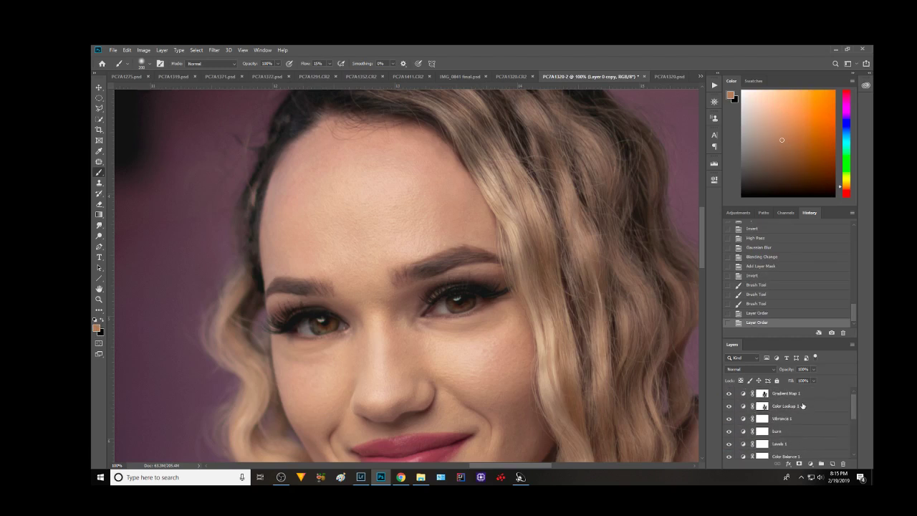
scroll(799, 416, "down", 3)
scroll(776, 415, "up", 1)
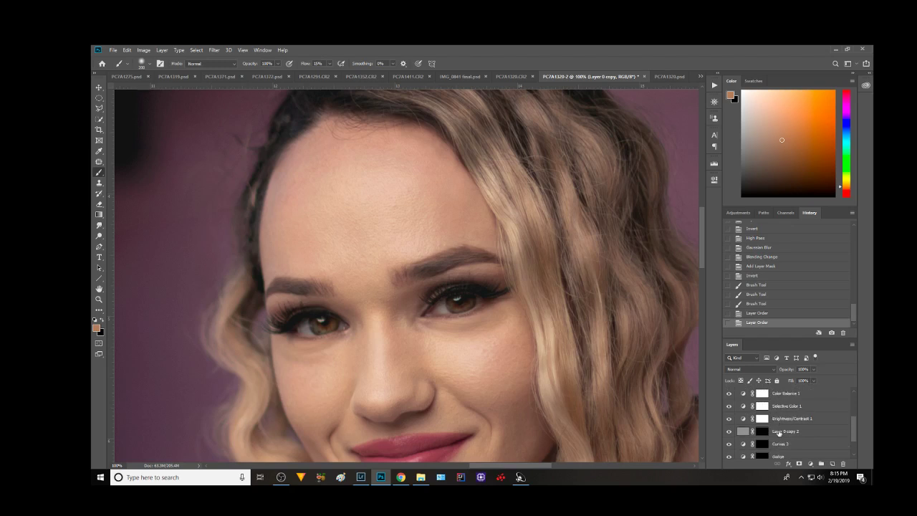
scroll(795, 429, "down", 2)
mouse_move(774, 444)
left_mouse_down()
mouse_move(773, 399)
mouse_move(771, 454)
left_mouse_up()
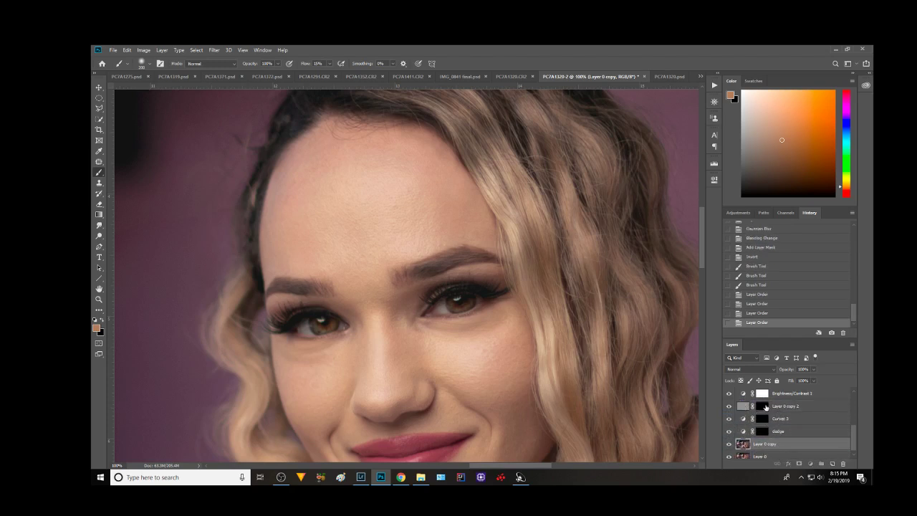
left_click(762, 406)
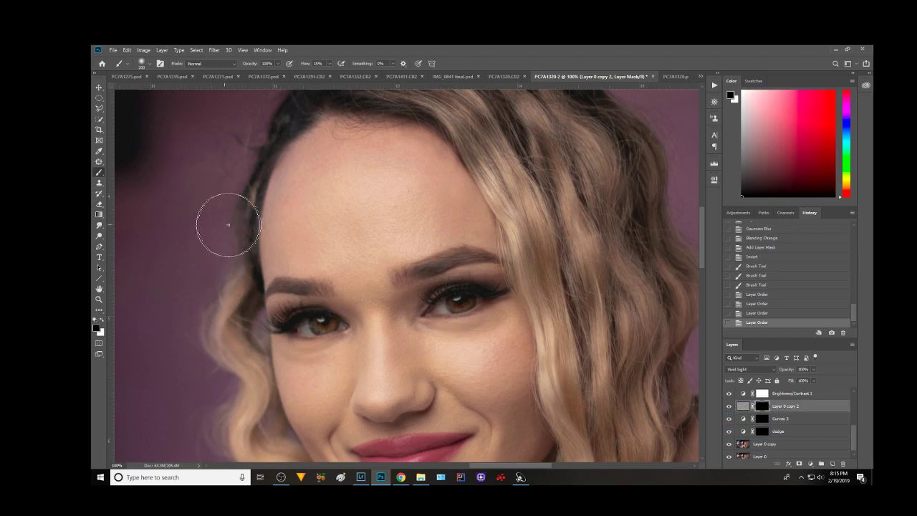
With a smaller white brush, reveal softening over forehead, nose bridge, cheek, neck, jaw and mouth corner
key("bracketleft")
key("bracketleft")
key("bracketleft")
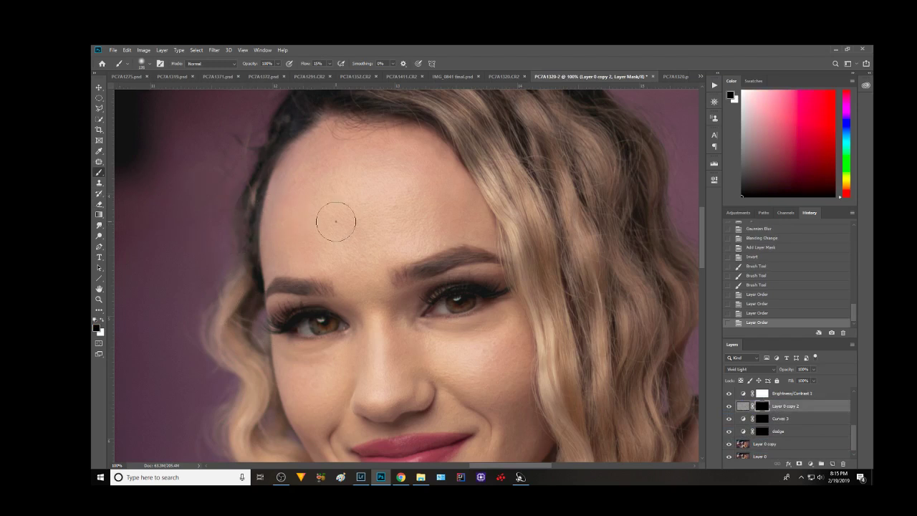
key("x")
key("backslash")
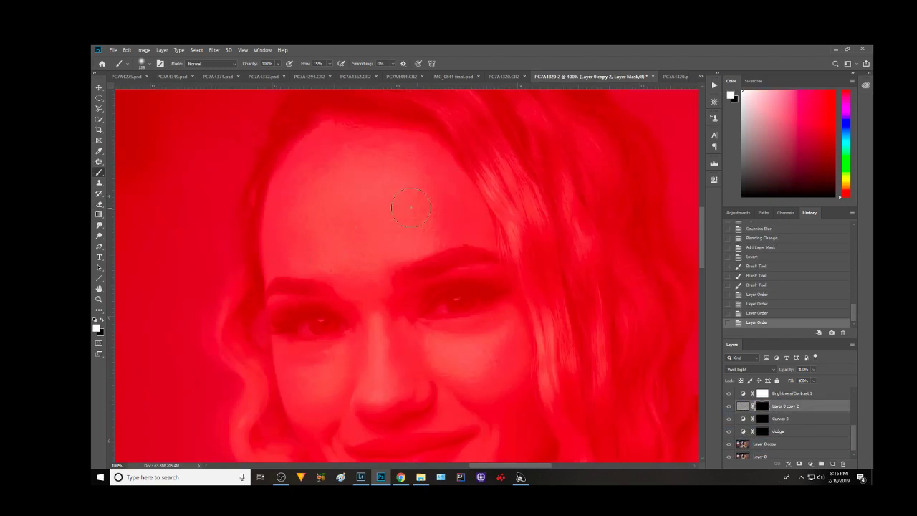
mouse_move(334, 158)
left_mouse_down()
mouse_move(292, 182)
mouse_move(362, 259)
mouse_move(456, 231)
mouse_move(427, 153)
mouse_move(430, 198)
mouse_move(337, 194)
mouse_move(399, 212)
mouse_move(298, 230)
mouse_move(414, 205)
mouse_move(424, 184)
mouse_move(352, 193)
mouse_move(355, 263)
mouse_move(334, 156)
left_mouse_up()
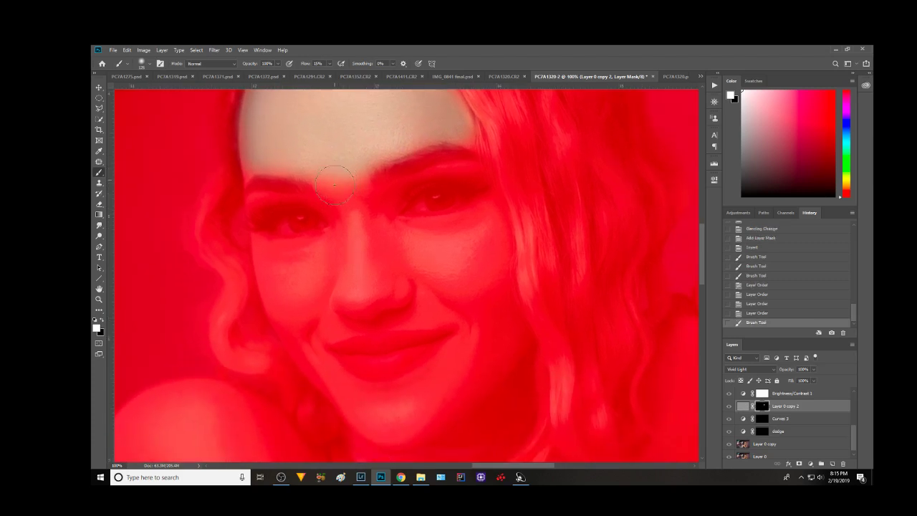
mouse_move(355, 197)
left_mouse_down()
mouse_move(354, 278)
mouse_move(382, 239)
mouse_move(432, 244)
mouse_move(502, 214)
mouse_move(491, 289)
mouse_move(503, 334)
mouse_move(492, 362)
mouse_move(477, 321)
mouse_move(437, 301)
mouse_move(424, 272)
mouse_move(467, 264)
mouse_move(416, 245)
left_mouse_up()
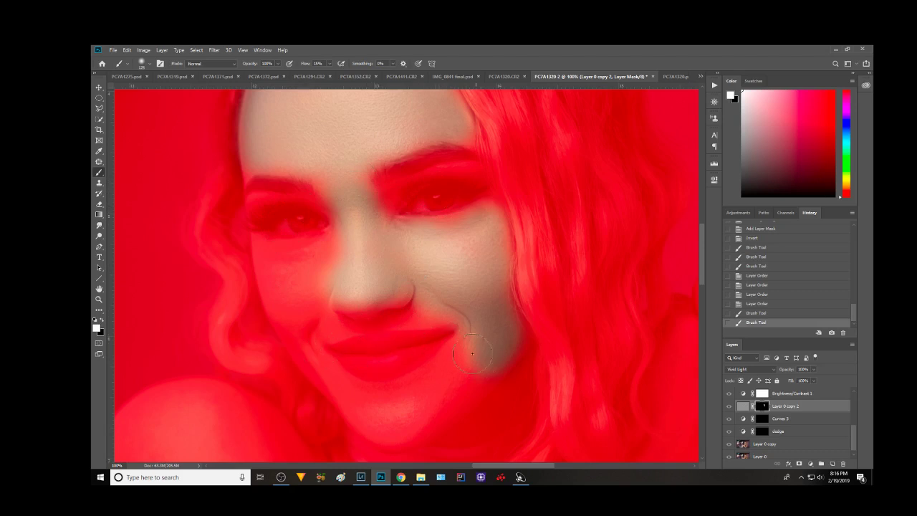
left_click_drag(491, 338, 460, 357)
mouse_move(421, 393)
left_mouse_down()
mouse_move(380, 433)
mouse_move(447, 370)
mouse_move(373, 405)
mouse_move(525, 385)
left_mouse_up()
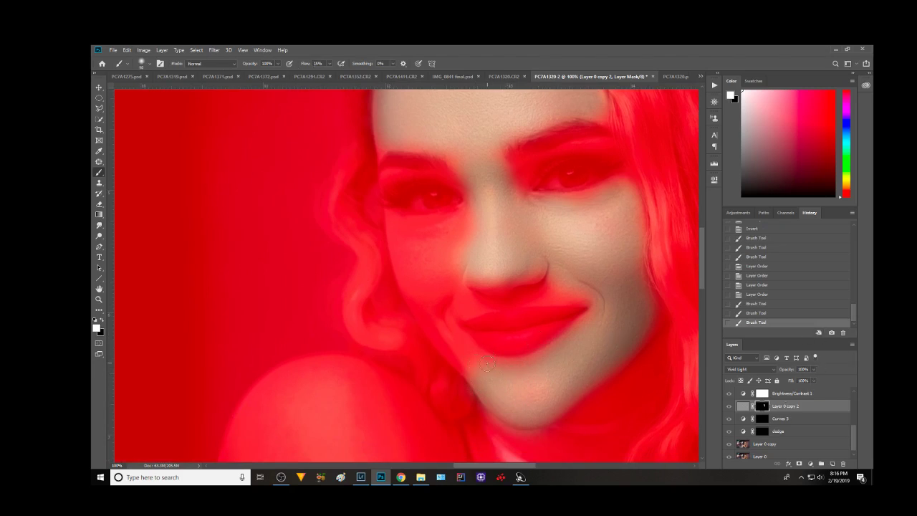
mouse_move(489, 372)
left_mouse_down()
mouse_move(436, 329)
mouse_move(430, 297)
mouse_move(443, 315)
mouse_move(565, 296)
left_mouse_up()
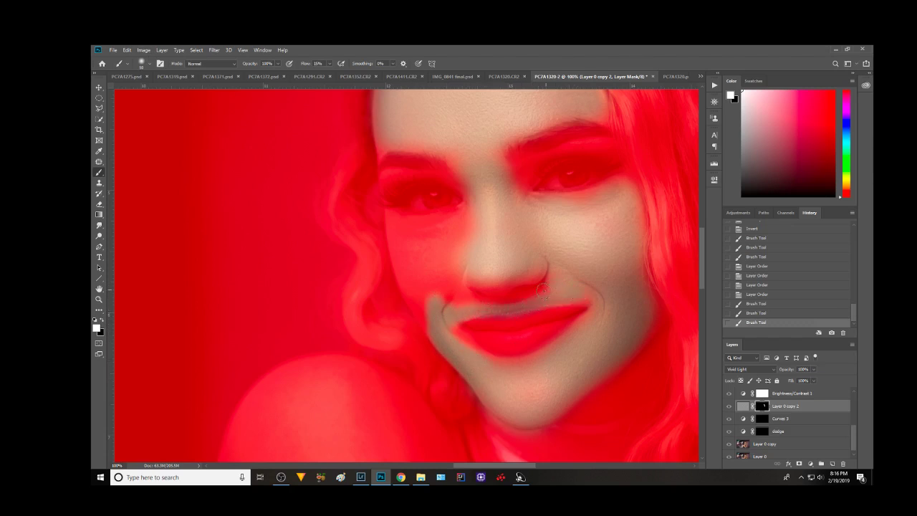
mouse_move(473, 307)
left_mouse_down()
mouse_move(447, 299)
mouse_move(455, 287)
left_mouse_up()
Paint black on the mask to keep softening off the upper lip
key("x")
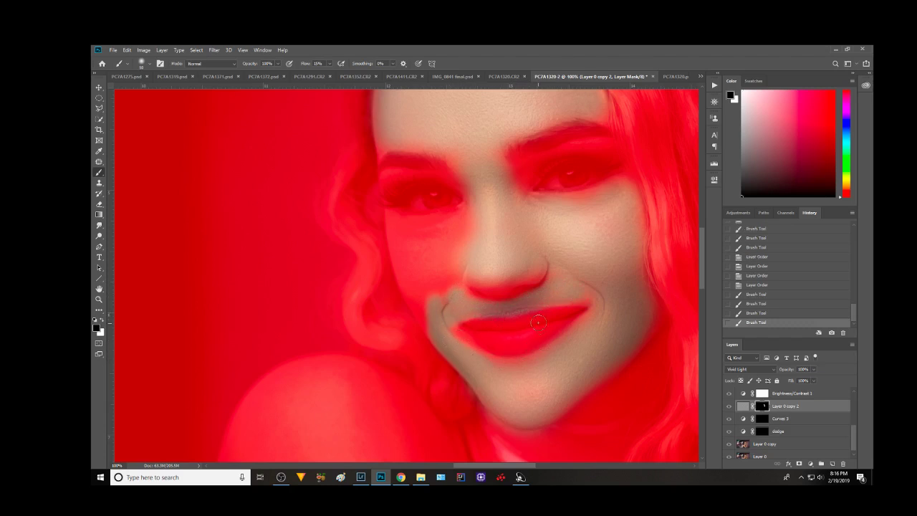
left_click_drag(545, 316, 489, 322)
left_click_drag(571, 314, 537, 327)
key("x")
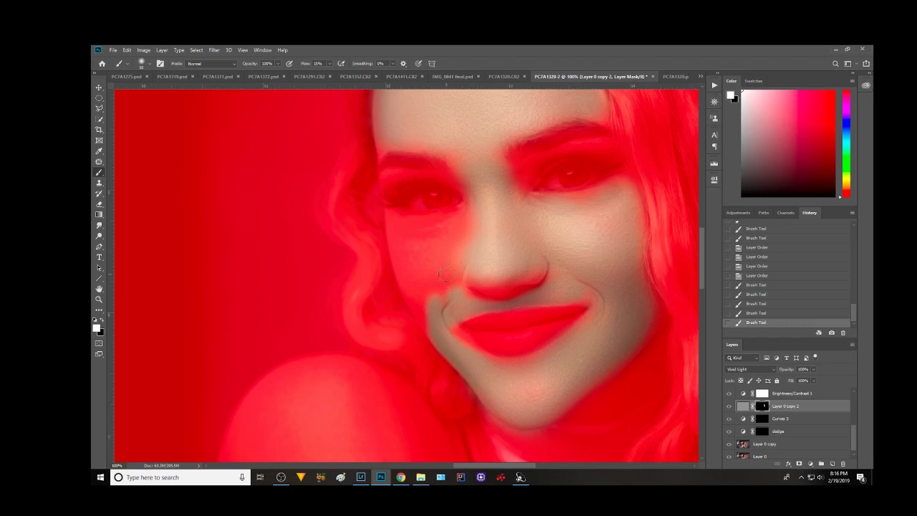
Paint white to soften the cheek beside the nose and the right eyebrow
mouse_move(456, 266)
left_mouse_down()
mouse_move(441, 218)
mouse_move(453, 218)
mouse_move(396, 216)
mouse_move(403, 284)
mouse_move(425, 323)
left_mouse_up()
mouse_move(427, 272)
left_mouse_down()
mouse_move(437, 283)
mouse_move(458, 229)
mouse_move(409, 232)
mouse_move(414, 281)
mouse_move(443, 236)
mouse_move(467, 229)
left_mouse_up()
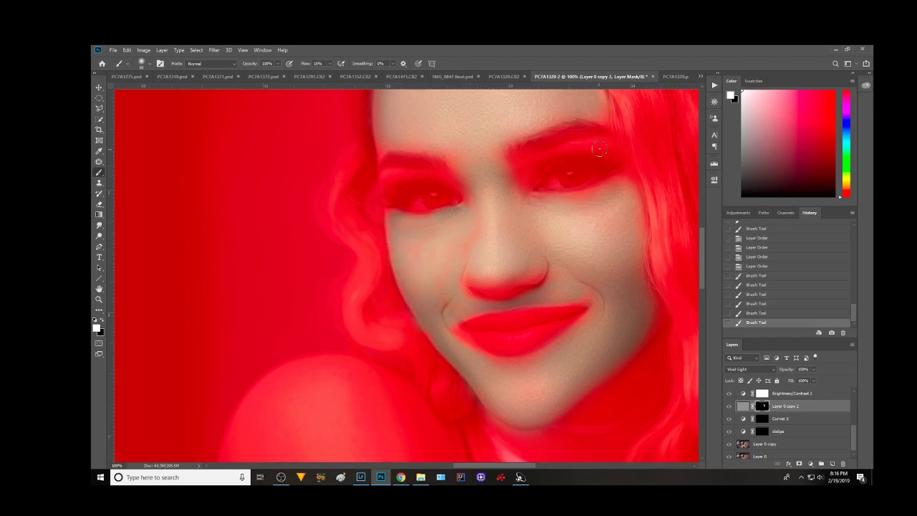
key("x")
key("x")
left_click_drag(581, 142, 586, 142)
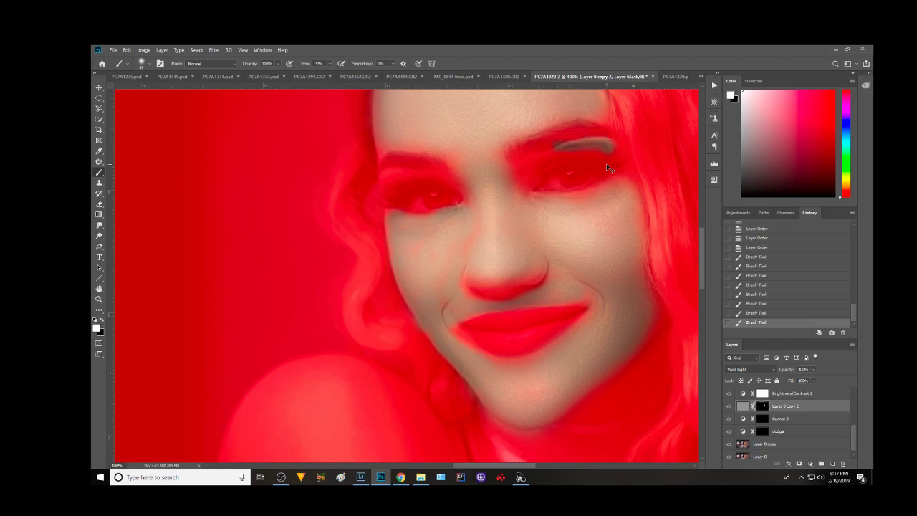
key("ctrl+z")
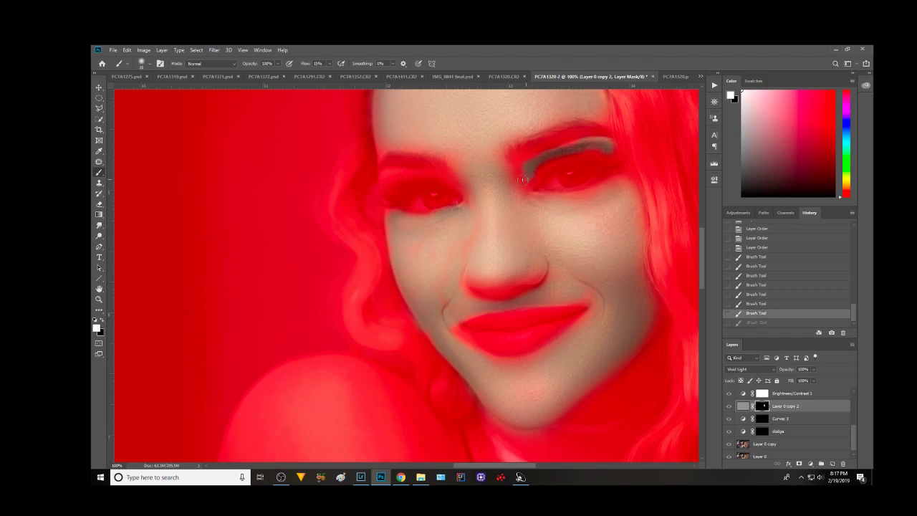
left_click_drag(519, 180, 560, 161)
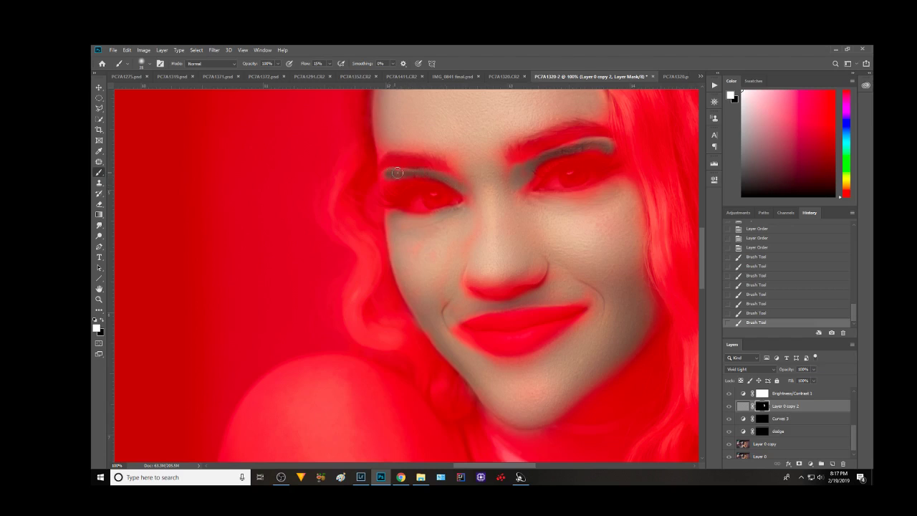
Reveal softening along the left eyebrow and the jawline
left_click_drag(385, 182, 398, 176)
left_click_drag(558, 229, 419, 164)
scroll(420, 260, "down", 2)
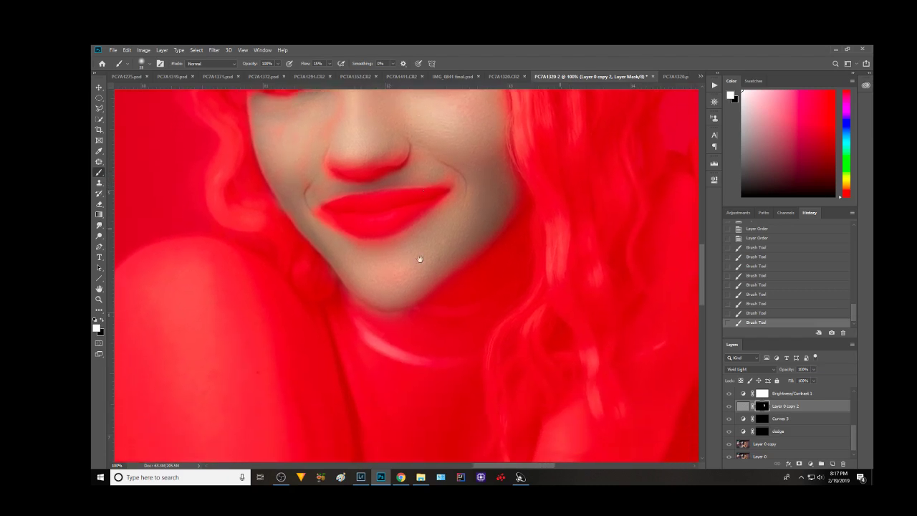
scroll(399, 265, "down", 2)
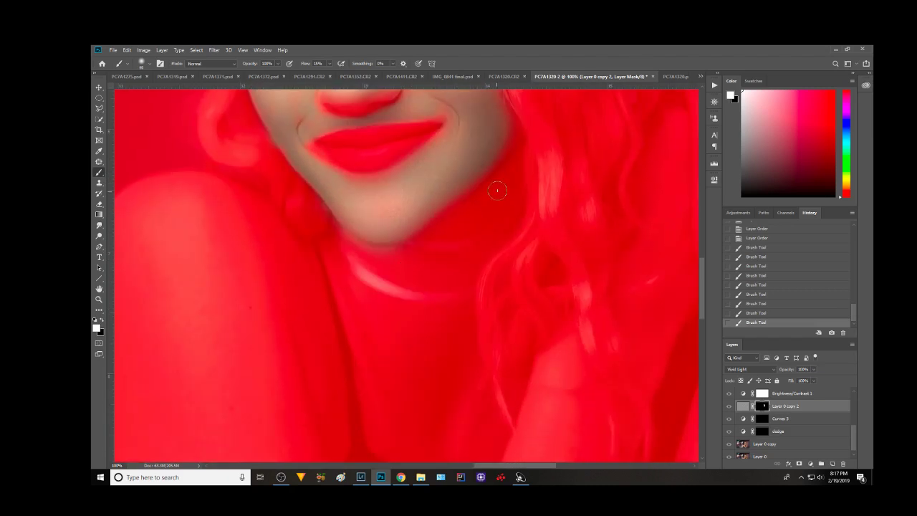
mouse_move(505, 169)
left_mouse_down()
mouse_move(492, 204)
mouse_move(464, 228)
mouse_move(466, 199)
mouse_move(494, 172)
mouse_move(485, 193)
left_mouse_up()
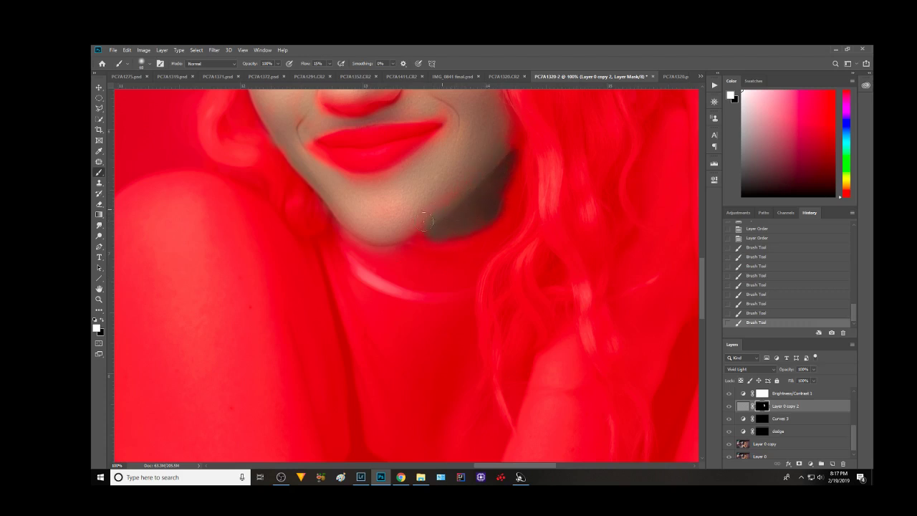
scroll(385, 382, "down", 3)
scroll(356, 298, "down", 2)
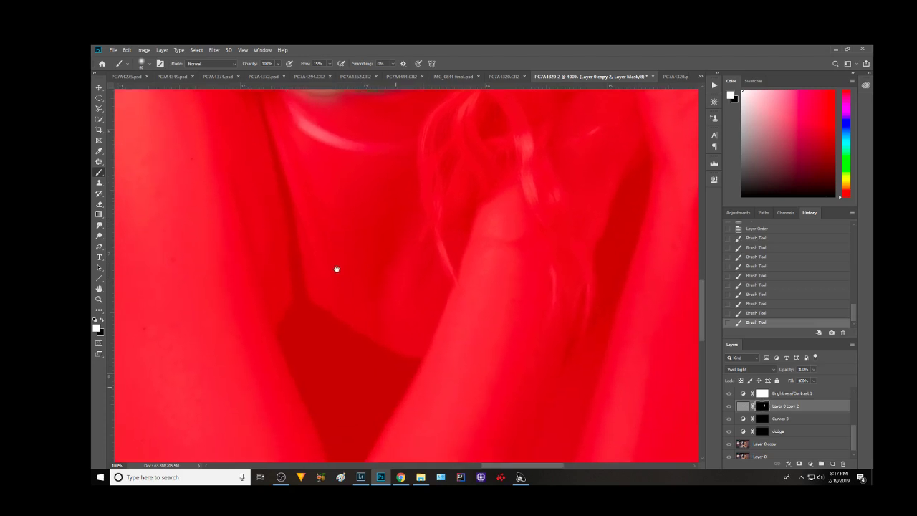
scroll(336, 268, "down", 1)
scroll(369, 233, "up", 2)
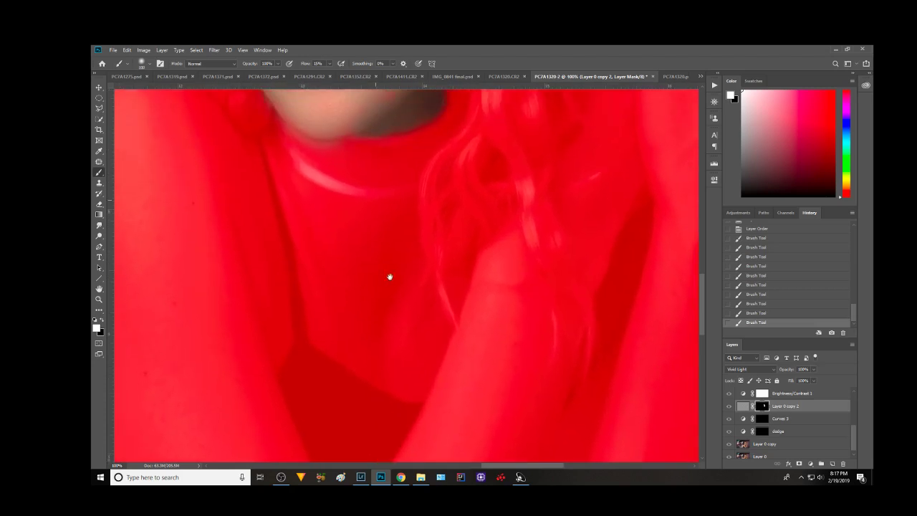
scroll(341, 245, "up", 1)
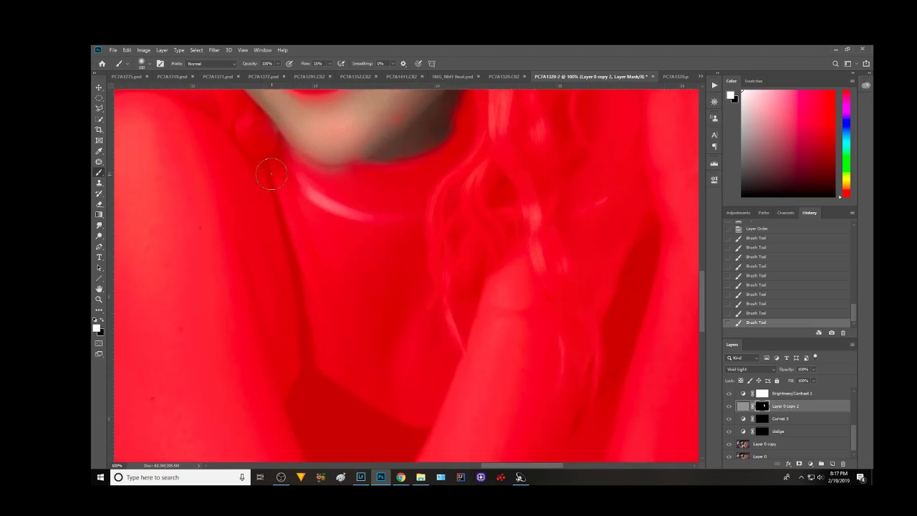
With a smaller brush, reveal softening along the collar and down the neck
key("bracketleft")
key("bracketleft")
key("bracketleft")
left_click_drag(275, 163, 379, 236)
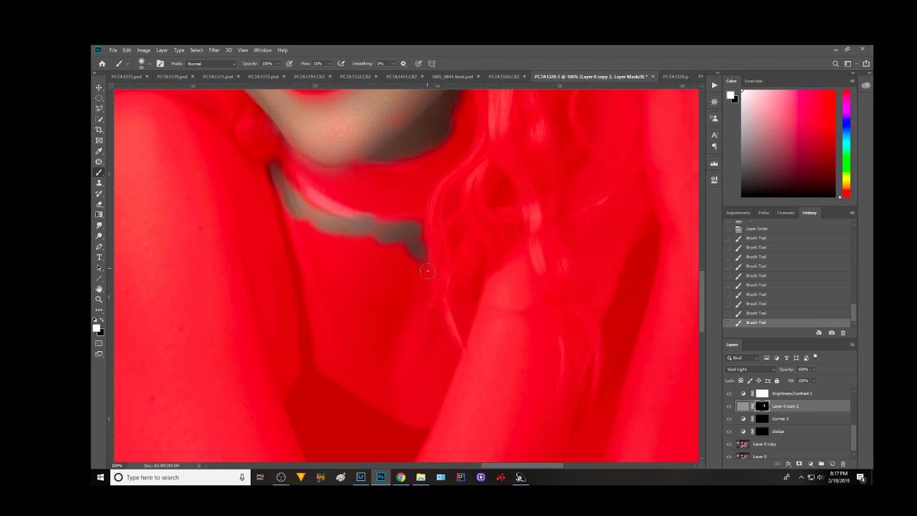
left_click_drag(427, 271, 416, 320)
left_click_drag(403, 283, 399, 255)
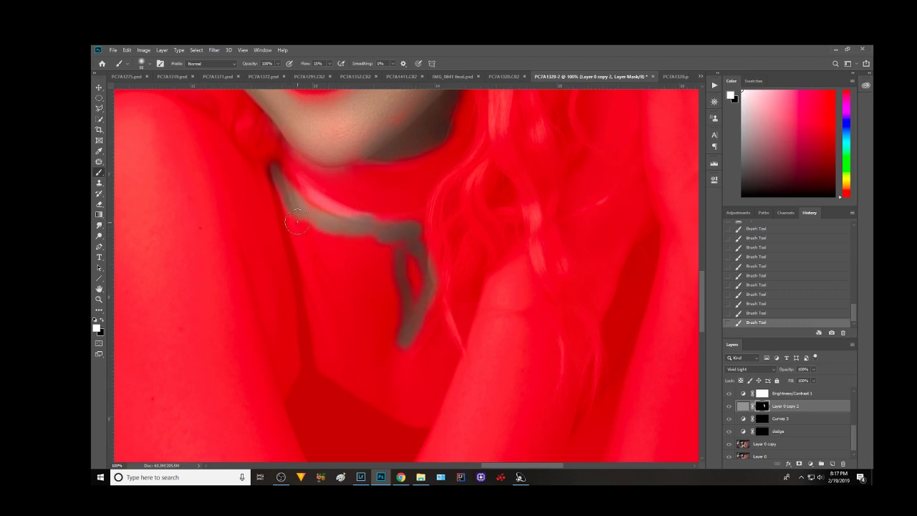
left_click_drag(294, 211, 327, 359)
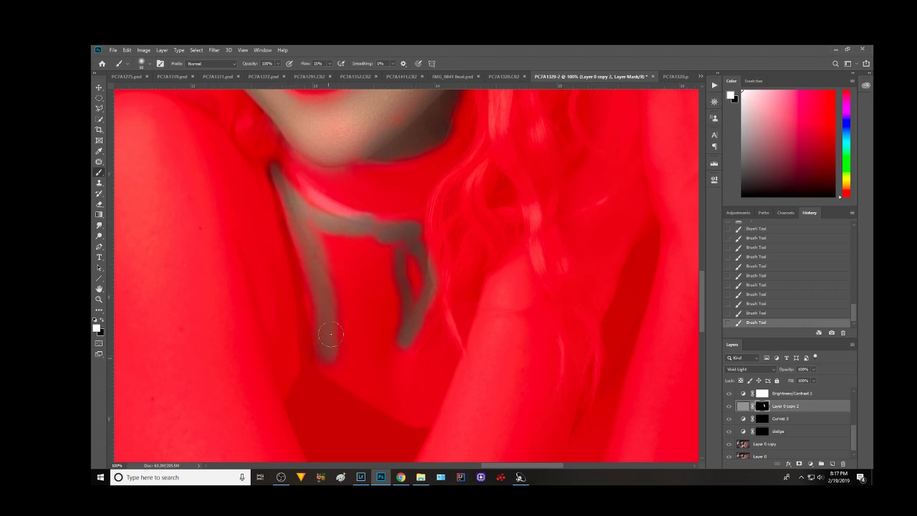
mouse_move(308, 255)
left_mouse_down()
mouse_move(402, 262)
mouse_move(393, 260)
mouse_move(416, 334)
mouse_move(392, 347)
mouse_move(352, 303)
mouse_move(354, 358)
mouse_move(416, 387)
mouse_move(423, 349)
mouse_move(371, 260)
mouse_move(358, 317)
mouse_move(337, 260)
mouse_move(432, 321)
mouse_move(461, 292)
mouse_move(563, 389)
left_mouse_up()
Enlarge the brush, zoom out, and reveal softening over the shoulder and upper arm
key("bracketright")
key("bracketright")
key("bracketright")
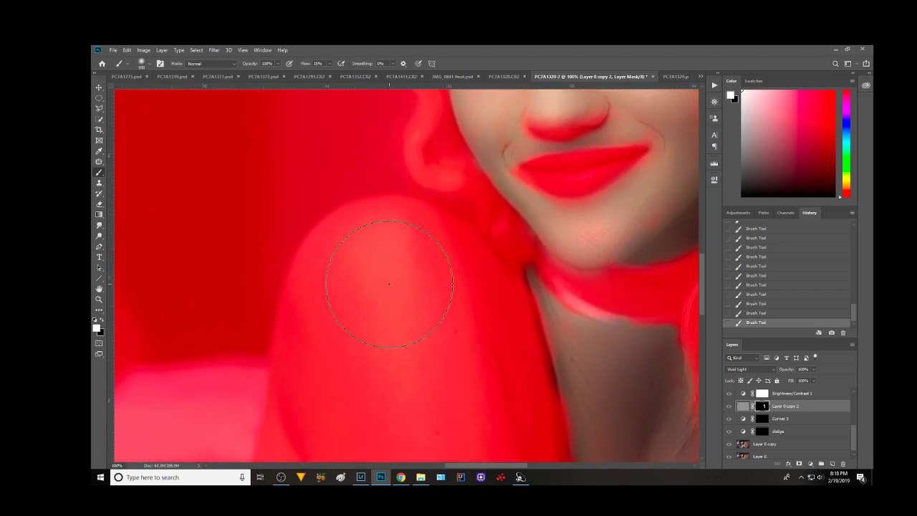
left_click_drag(439, 368, 422, 263)
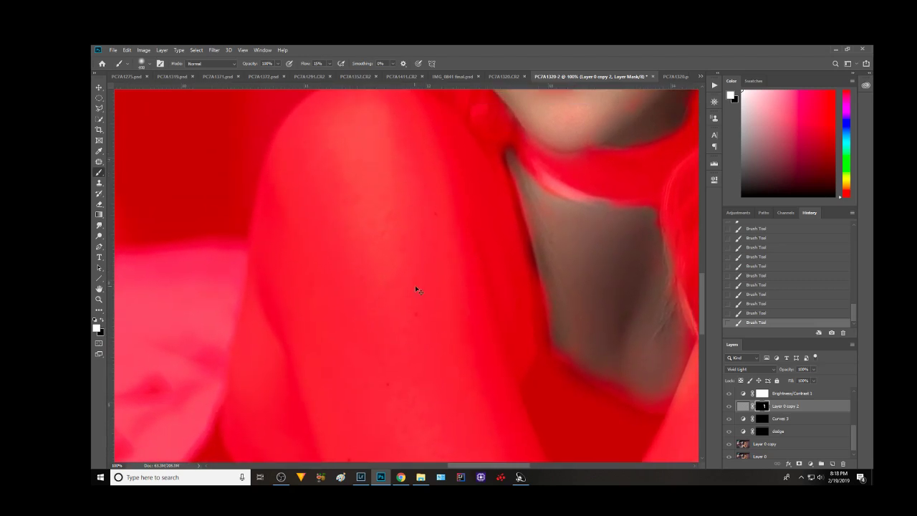
scroll(419, 282, "up", 1)
key("ctrl+minus")
mouse_move(444, 323)
left_mouse_down()
mouse_move(430, 192)
mouse_move(409, 210)
mouse_move(449, 296)
left_mouse_up()
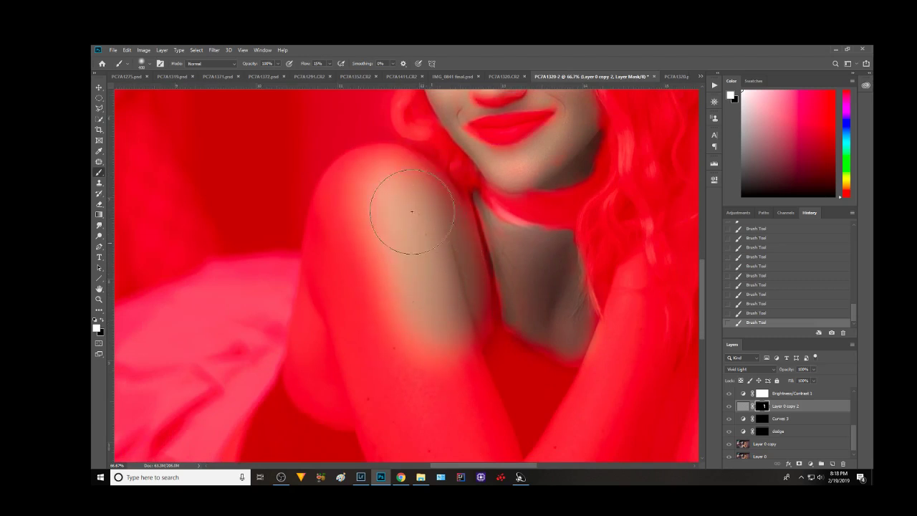
mouse_move(409, 205)
left_mouse_down()
mouse_move(378, 194)
mouse_move(358, 205)
mouse_move(327, 315)
mouse_move(327, 398)
mouse_move(368, 379)
mouse_move(395, 318)
left_mouse_up()
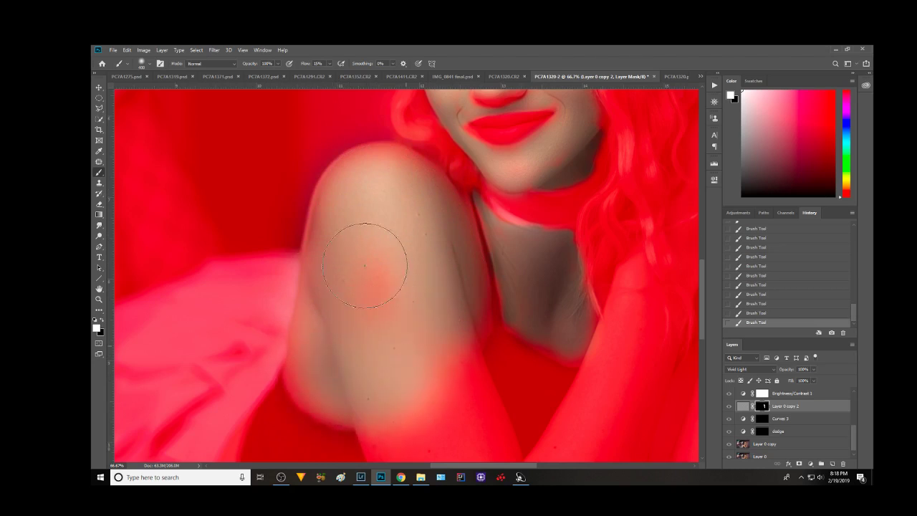
scroll(347, 189, "down", 5)
Reveal softening around the elbow, up the forearm, and over the raised fist
left_click_drag(343, 187, 342, 167)
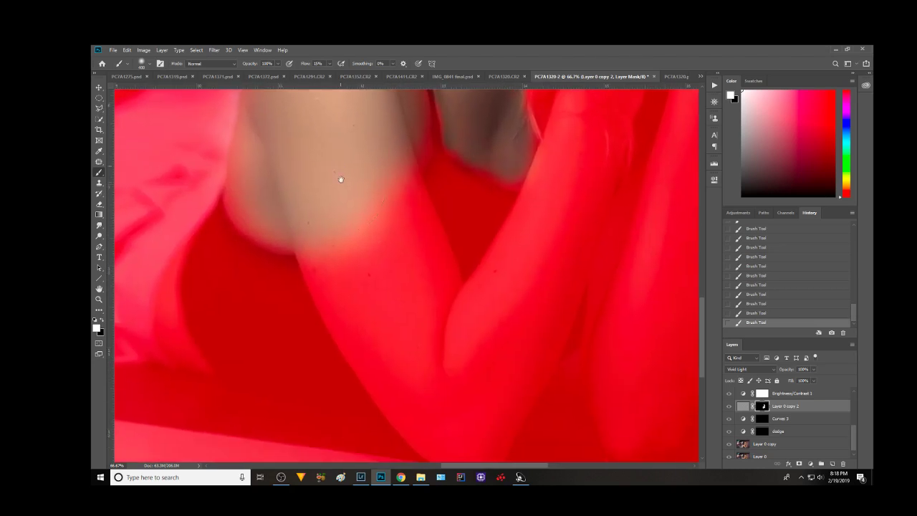
mouse_move(348, 242)
left_mouse_down()
mouse_move(409, 358)
mouse_move(365, 291)
mouse_move(374, 205)
mouse_move(404, 239)
mouse_move(419, 286)
mouse_move(420, 368)
mouse_move(399, 317)
mouse_move(449, 423)
mouse_move(507, 368)
left_mouse_up()
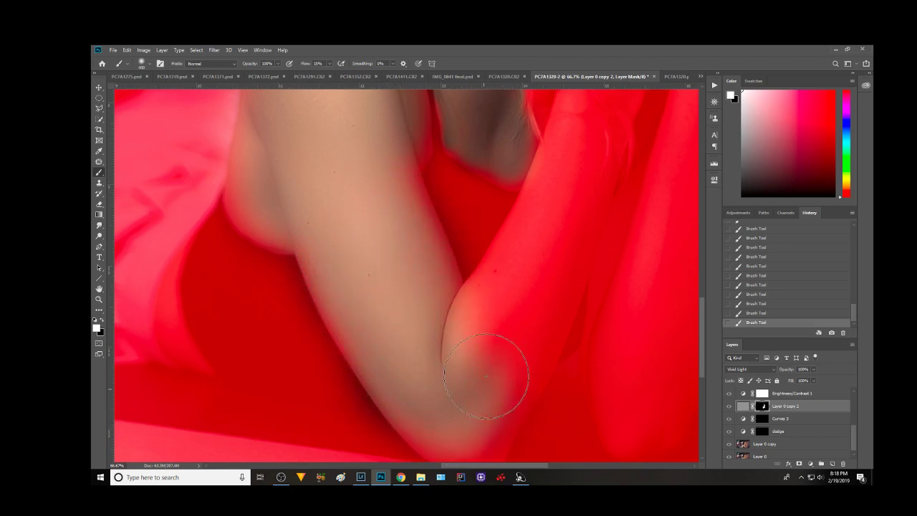
left_click_drag(456, 301, 398, 179)
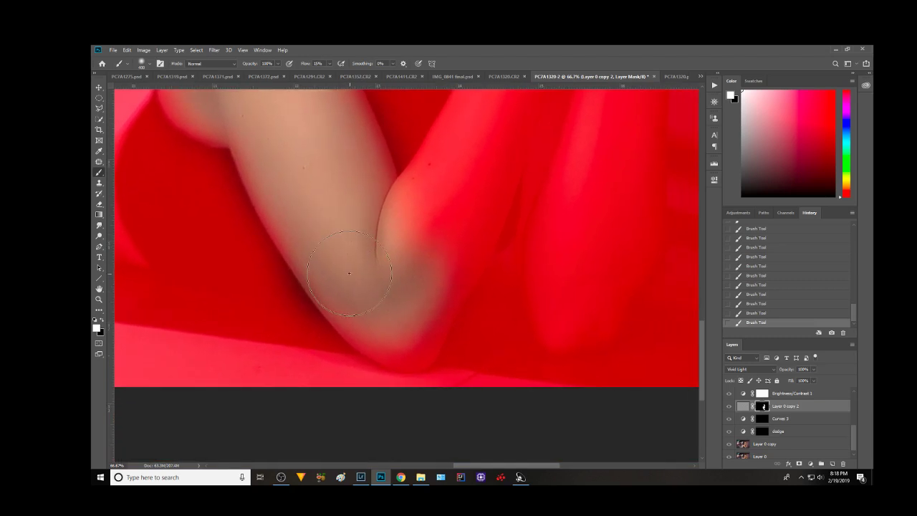
mouse_move(410, 316)
left_mouse_down()
mouse_move(450, 184)
mouse_move(428, 212)
left_mouse_up()
left_click_drag(454, 180, 366, 341)
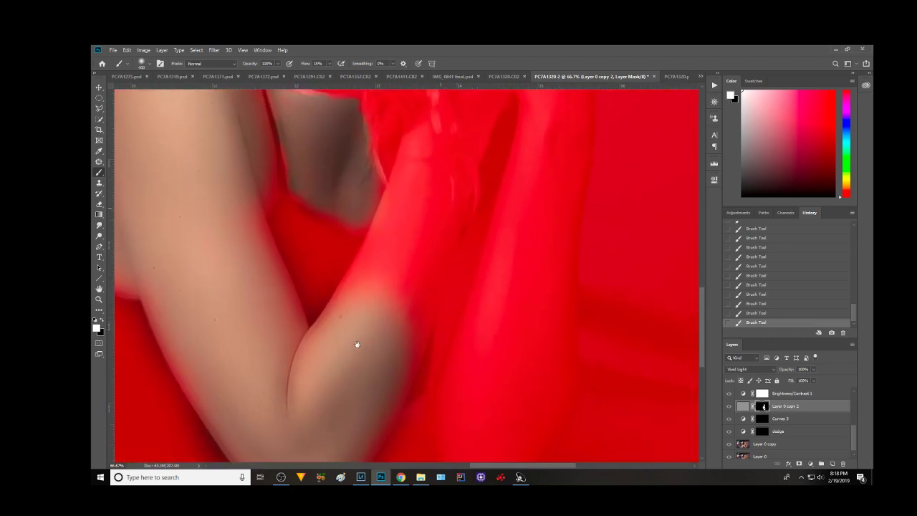
mouse_move(402, 245)
left_mouse_down()
mouse_move(399, 276)
mouse_move(395, 256)
mouse_move(425, 168)
left_mouse_up()
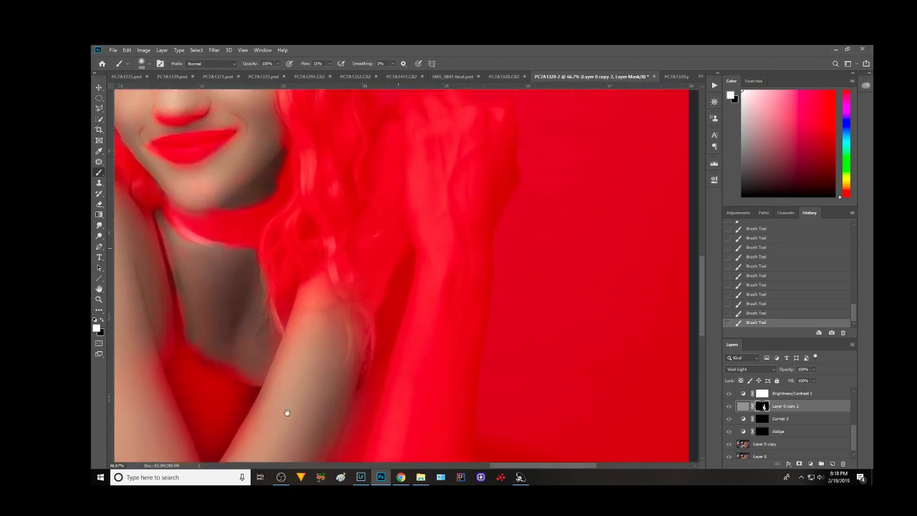
mouse_move(384, 265)
left_mouse_down()
mouse_move(286, 413)
mouse_move(311, 430)
left_mouse_up()
mouse_move(337, 215)
left_mouse_down()
mouse_move(400, 194)
mouse_move(438, 208)
mouse_move(434, 270)
mouse_move(401, 280)
mouse_move(380, 244)
mouse_move(369, 301)
mouse_move(372, 238)
mouse_move(351, 268)
mouse_move(337, 322)
mouse_move(329, 258)
mouse_move(308, 362)
mouse_move(315, 379)
mouse_move(339, 301)
mouse_move(382, 354)
mouse_move(388, 379)
mouse_move(412, 351)
mouse_move(407, 380)
mouse_move(419, 355)
mouse_move(390, 409)
mouse_move(409, 204)
mouse_move(426, 190)
mouse_move(400, 351)
mouse_move(400, 237)
mouse_move(373, 217)
mouse_move(367, 295)
mouse_move(377, 268)
left_mouse_up()
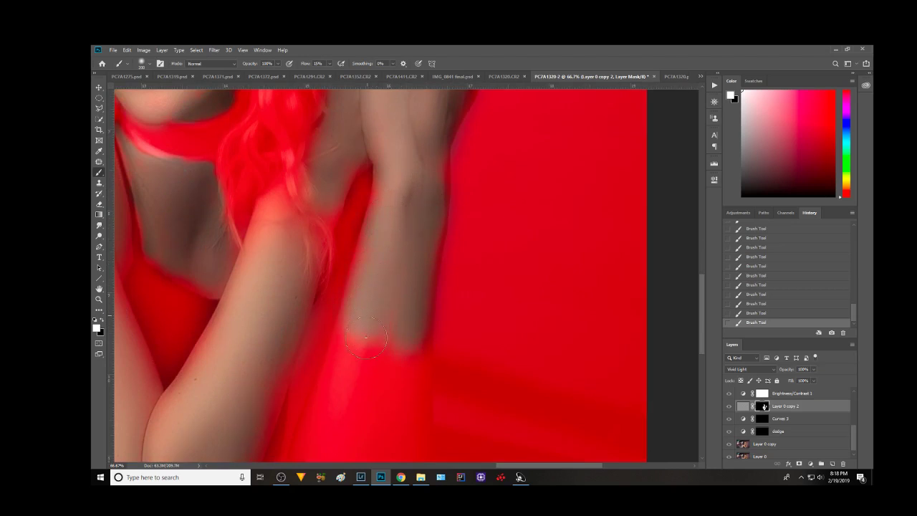
Paint softening onto the lower forearm, its remaining unsoftened patch and its left edge
mouse_move(366, 336)
left_mouse_down()
mouse_move(381, 359)
mouse_move(356, 182)
mouse_move(385, 225)
mouse_move(385, 299)
mouse_move(337, 377)
mouse_move(311, 389)
mouse_move(291, 365)
mouse_move(277, 260)
mouse_move(312, 158)
left_mouse_up()
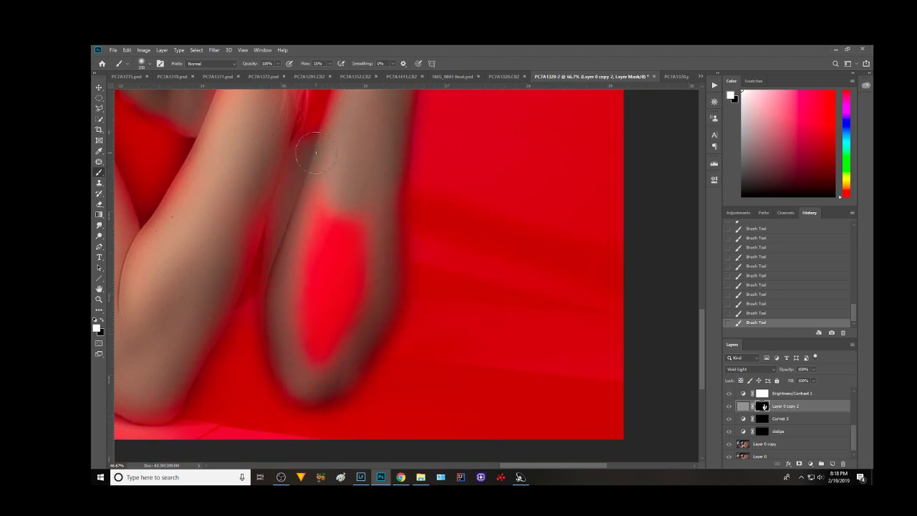
mouse_move(339, 119)
left_mouse_down()
mouse_move(318, 322)
mouse_move(358, 297)
mouse_move(330, 284)
mouse_move(330, 239)
left_mouse_up()
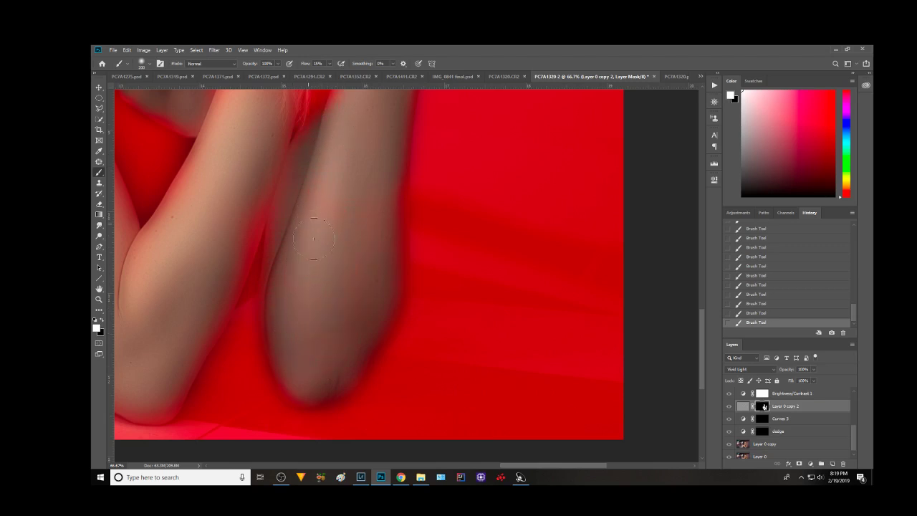
mouse_move(277, 214)
left_mouse_down()
mouse_move(266, 256)
mouse_move(273, 307)
mouse_move(281, 311)
left_mouse_up()
Shift the view toward the hair and raised fist, then undo the last brush stroke
left_click_drag(339, 189, 303, 282)
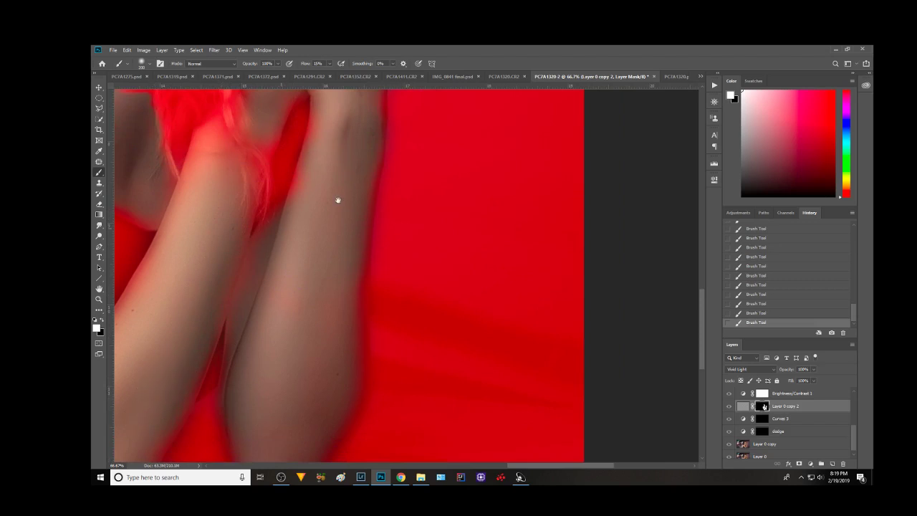
left_click_drag(338, 198, 306, 323)
left_click_drag(301, 258, 323, 319)
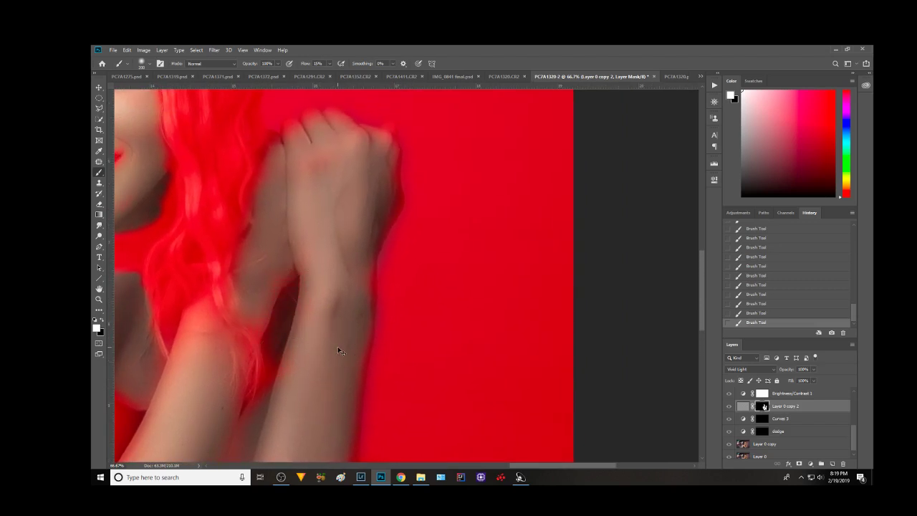
key("ctrl+z")
Make black the active colour, hide the red mask overlay, and frame the face at 50% zoom
key("x")
key("backslash")
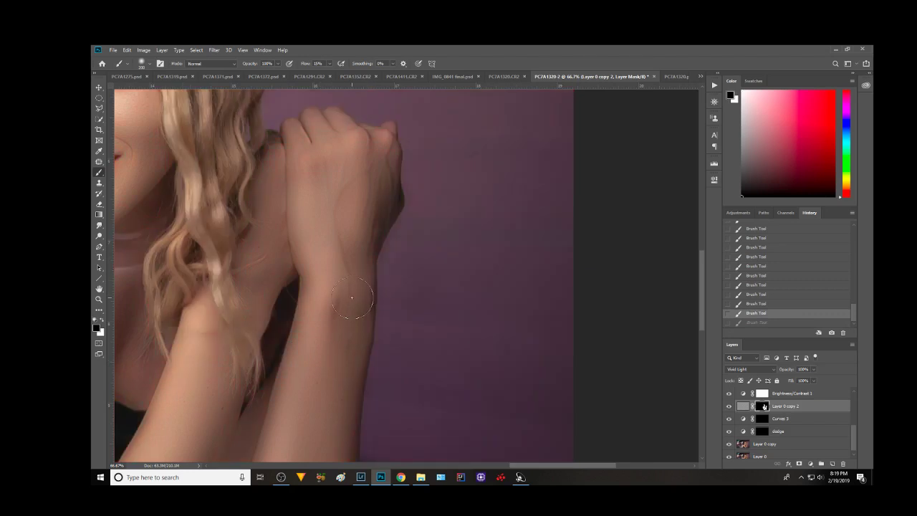
left_click_drag(327, 222, 534, 332)
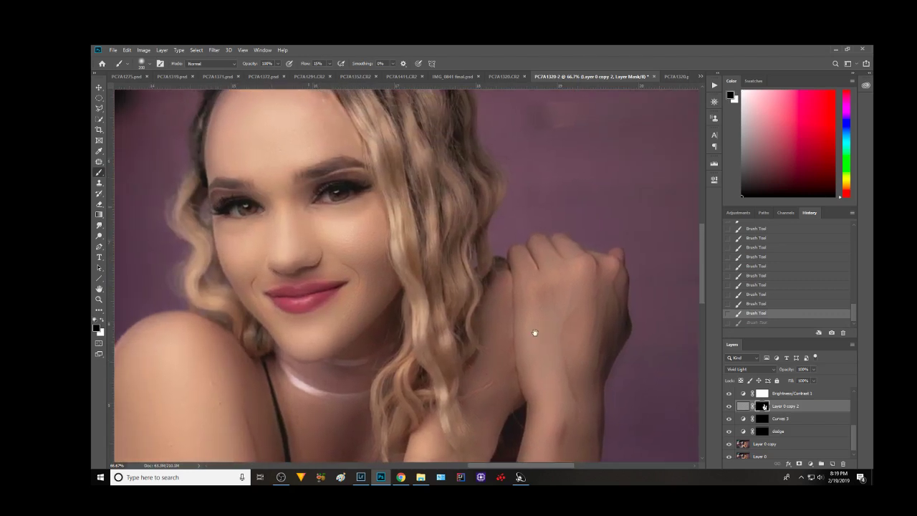
left_click_drag(420, 283, 438, 283)
key("ctrl+minus")
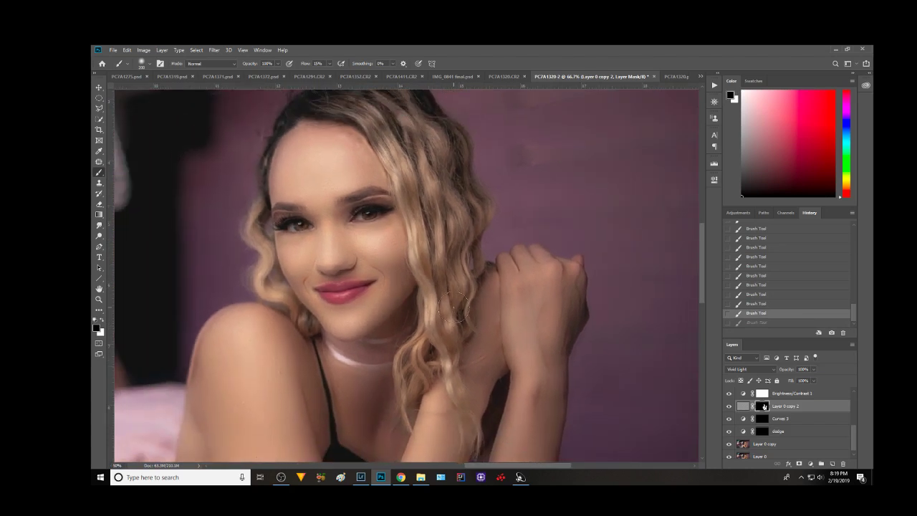
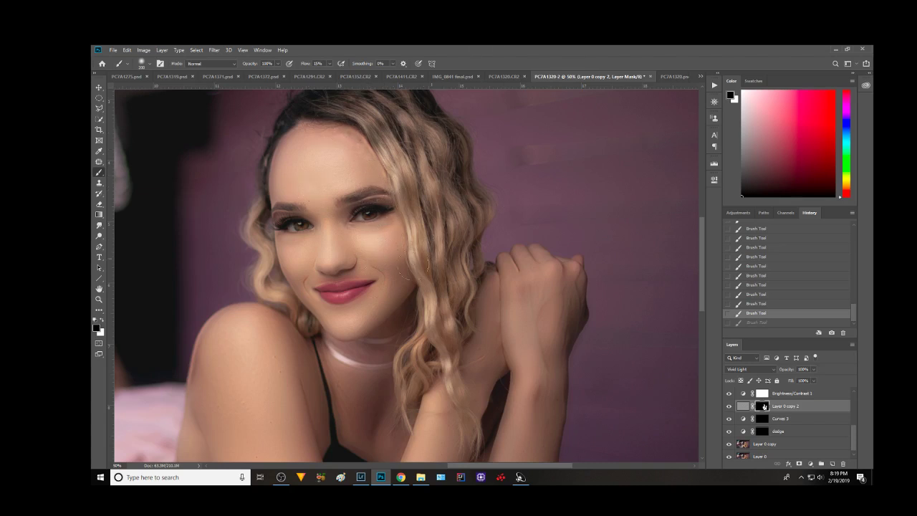
Zoom the portrait to 100% on the shoulder area
left_click_drag(361, 306, 396, 233)
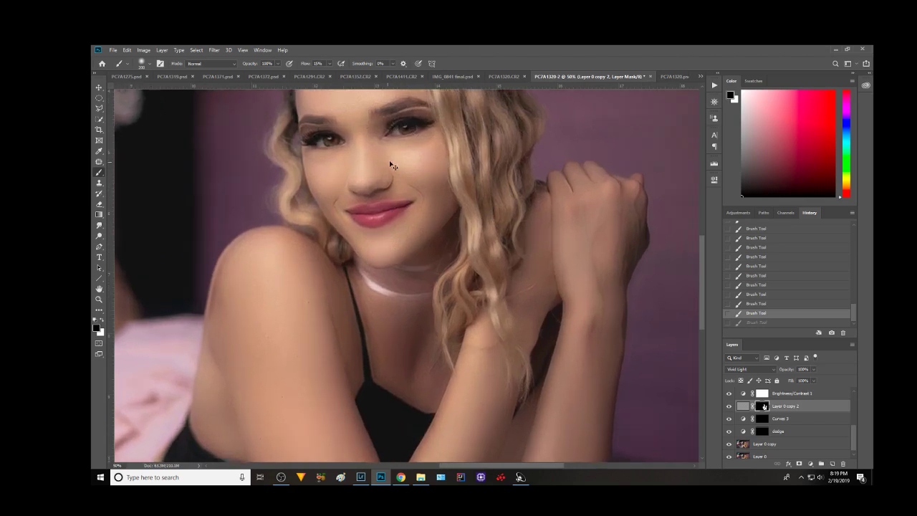
scroll(387, 161, "up", 3)
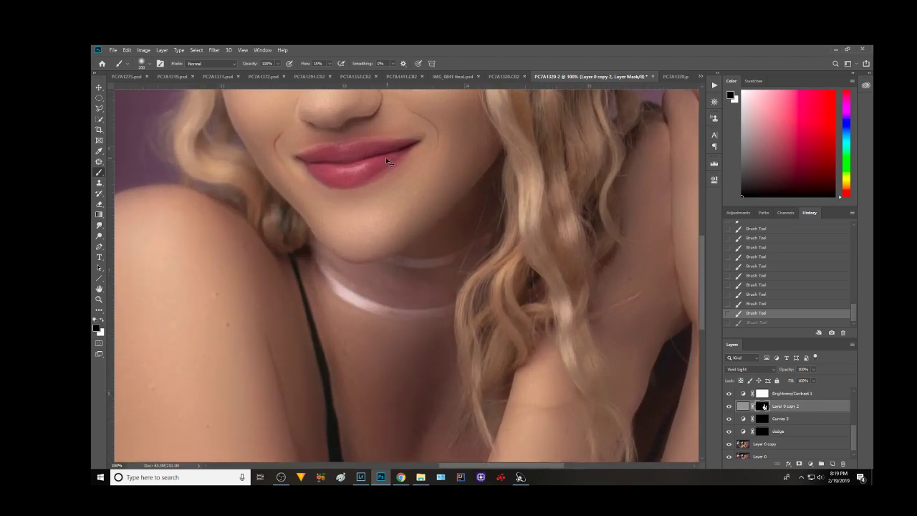
scroll(408, 143, "up", 3)
left_click_drag(415, 137, 393, 366)
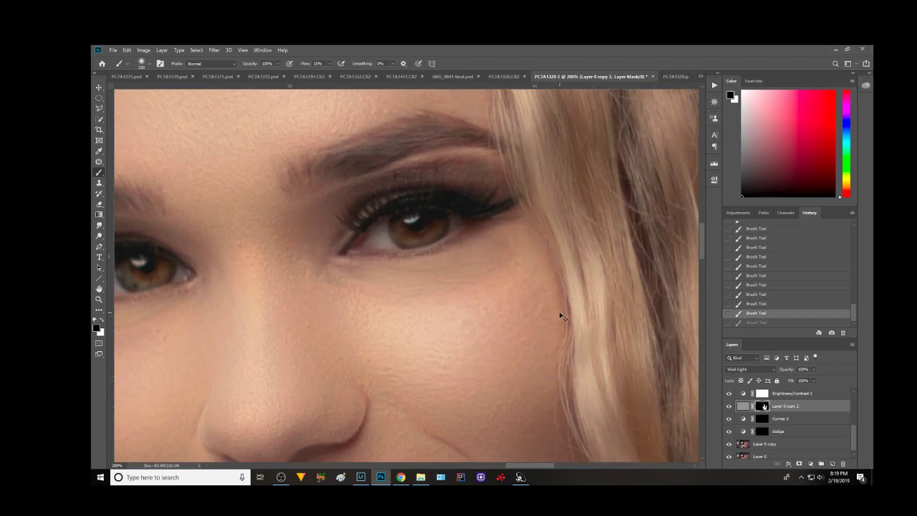
key("ctrl+0")
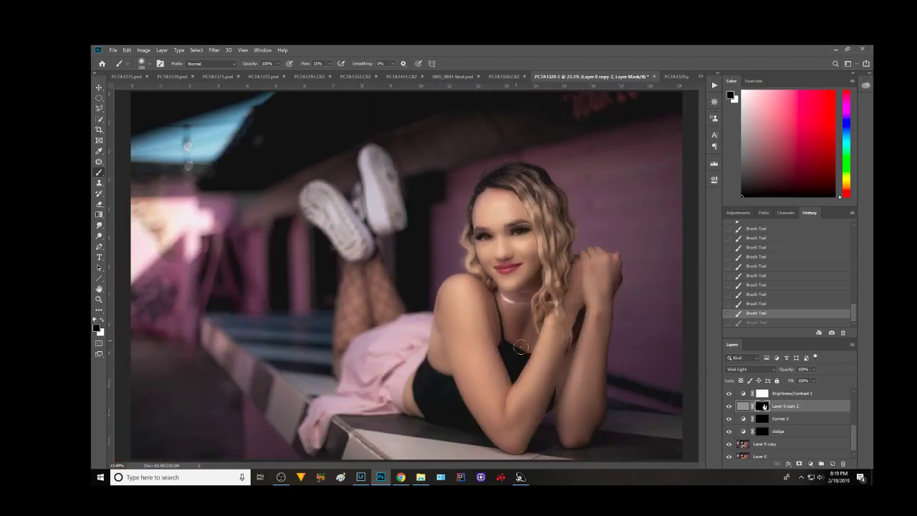
key("ctrl+1")
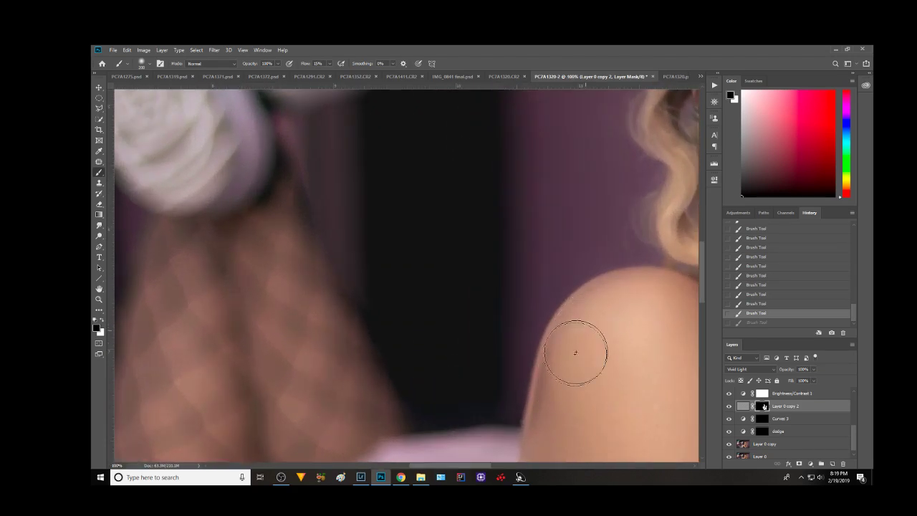
Paint a soft mask stroke up along the shoulder on Layer 0 copy 2, then check the skirt area
left_click(550, 412)
mouse_move(550, 413)
left_mouse_down()
mouse_move(528, 324)
mouse_move(600, 176)
left_mouse_up()
mouse_move(545, 323)
left_mouse_down()
mouse_move(528, 262)
mouse_move(540, 203)
left_mouse_up()
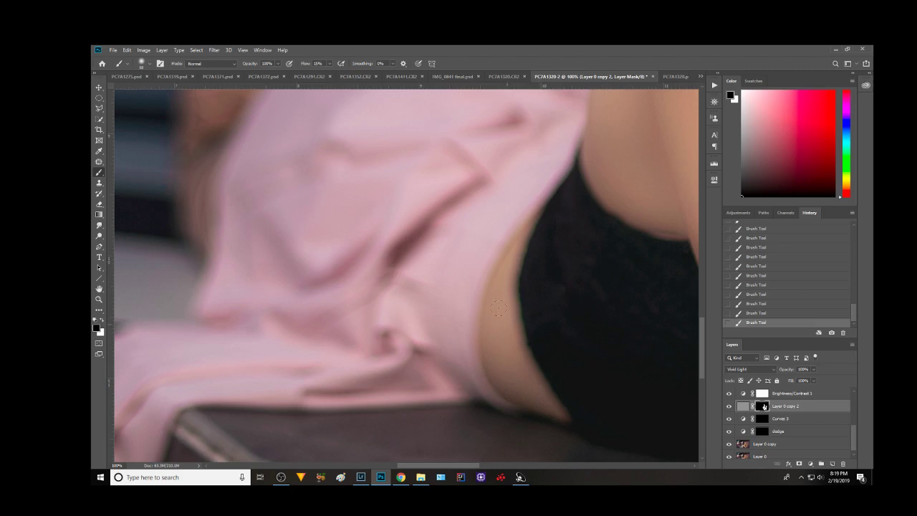
scroll(448, 266, "up", 3)
scroll(448, 269, "up", 5)
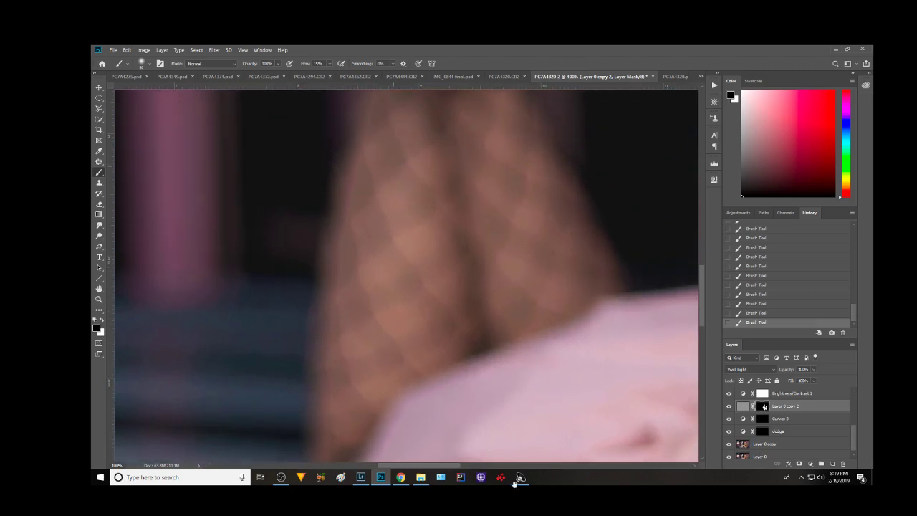
scroll(450, 278, "up", 3)
scroll(450, 278, "down", 2)
scroll(305, 323, "down", 2)
scroll(333, 325, "down", 2)
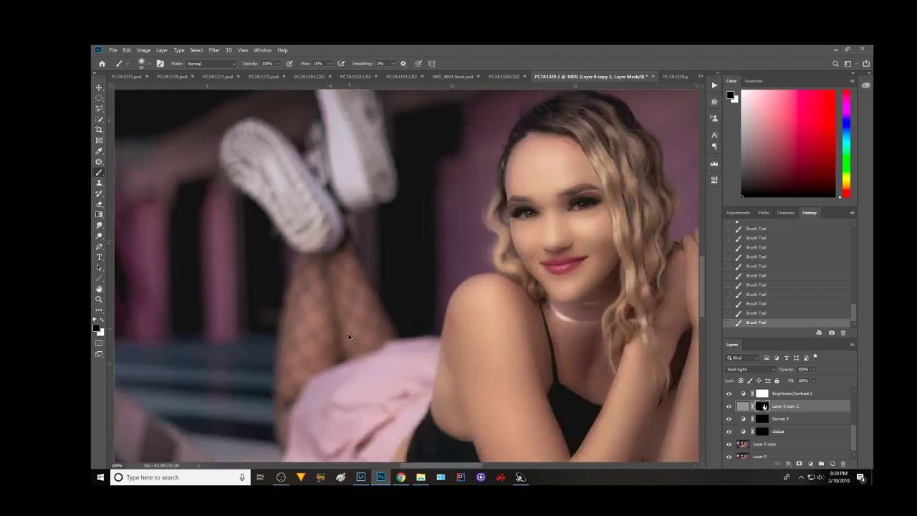
scroll(334, 325, "down", 1)
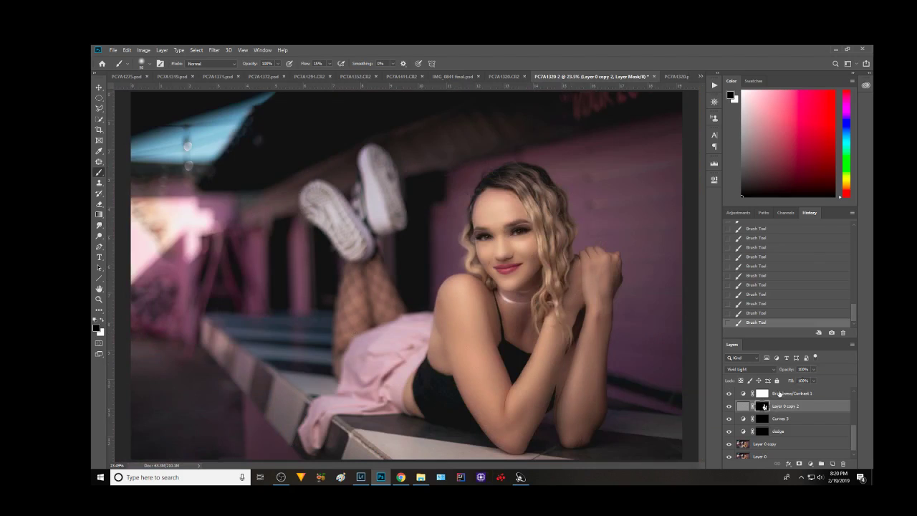
Drop Layer 0 copy 2 opacity to 20% and toggle it to compare
left_click(813, 369)
left_click(784, 378)
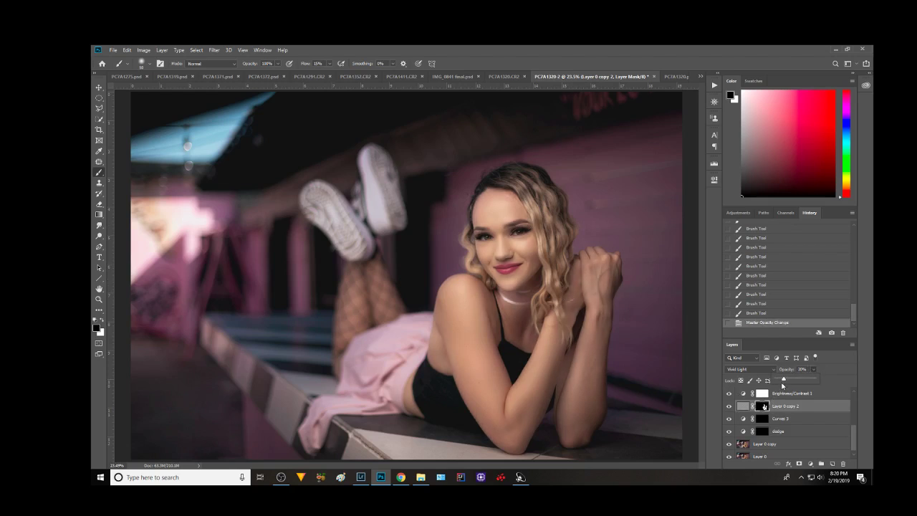
key("ctrl+plus")
key("ctrl+plus")
key("ctrl+plus")
key("ctrl+plus")
key("ctrl+plus")
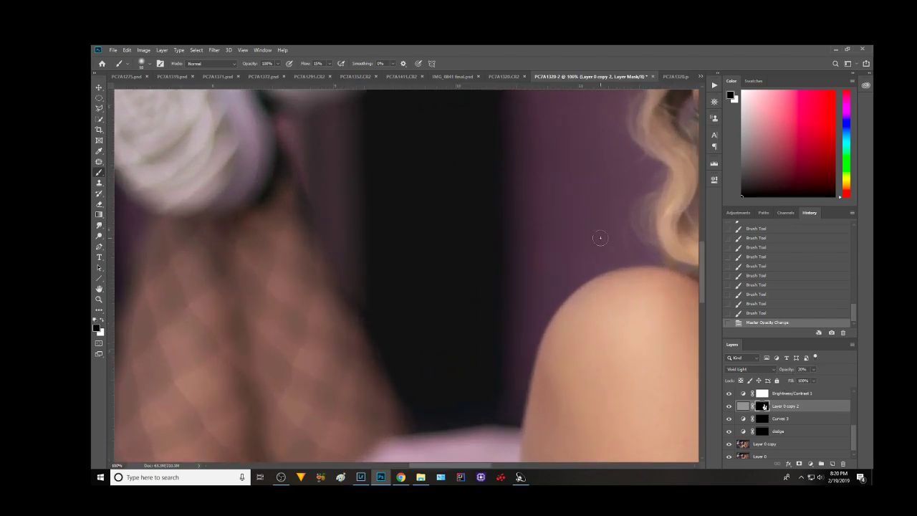
left_click_drag(626, 223, 256, 313)
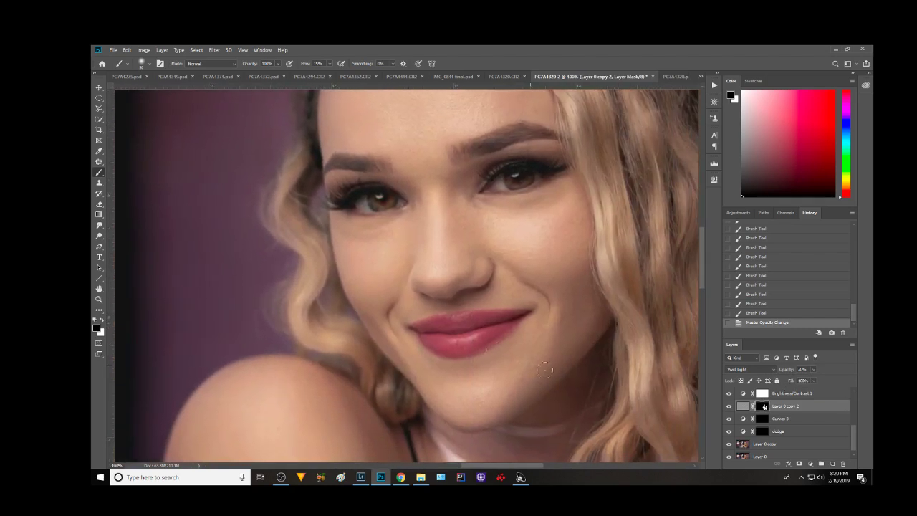
left_click(729, 405)
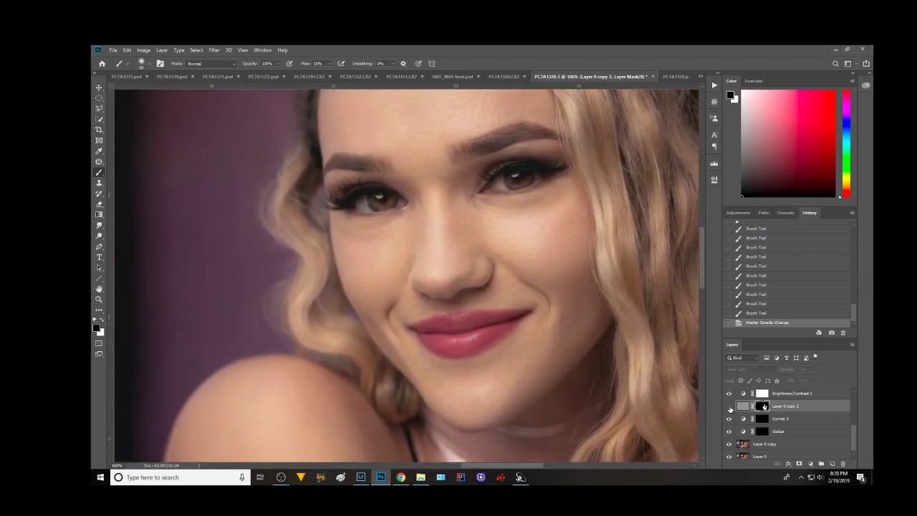
left_click(730, 405)
Target Layer 0 copy 2's pixels and compare the layer on and off
left_click(738, 406)
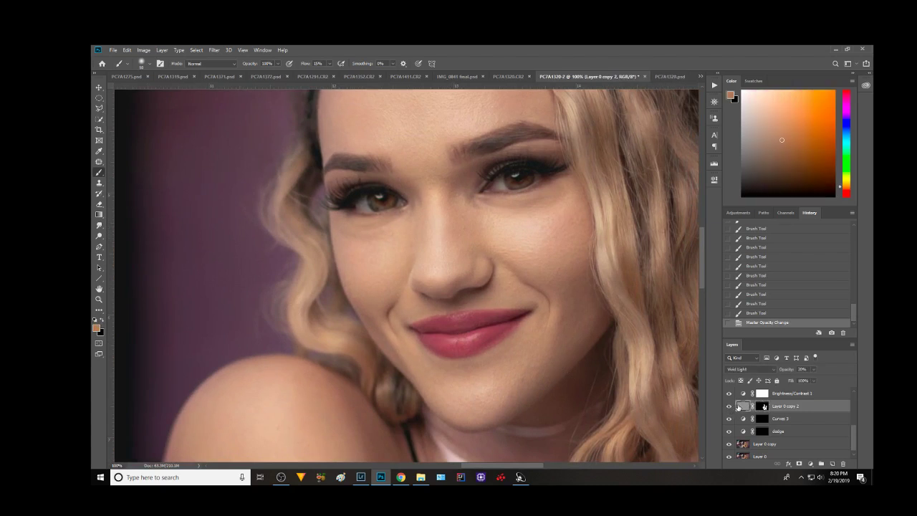
left_click(729, 406)
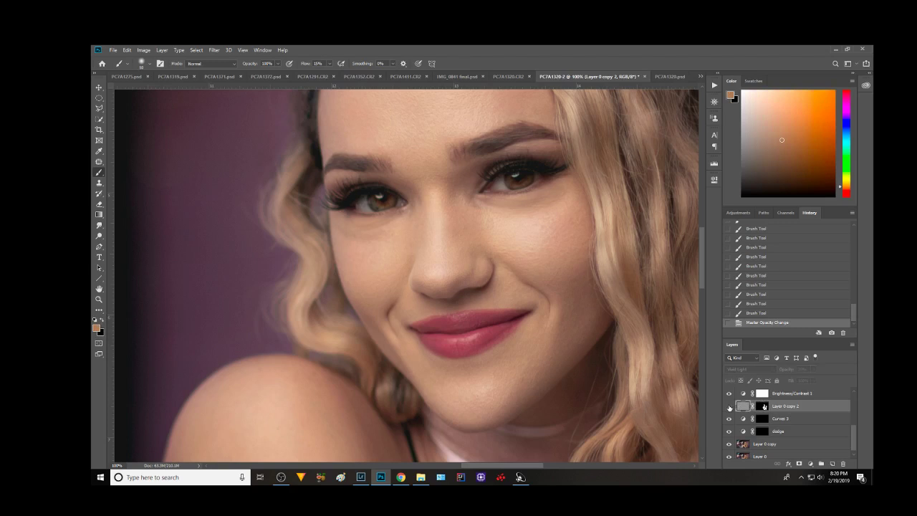
left_click(729, 406)
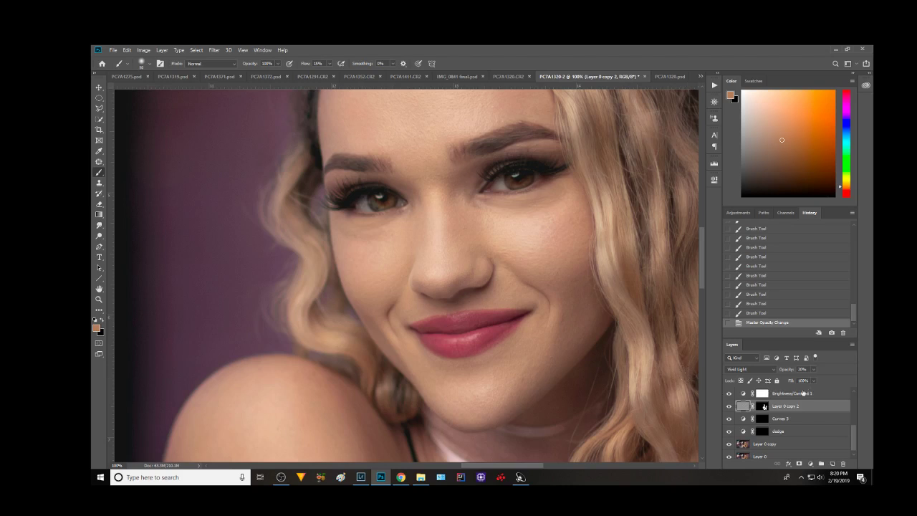
type("3")
left_click(729, 406)
left_click(729, 406)
Set Layer 0 copy 2 opacity to 15%, then edit the opacity value again
left_click(802, 369)
type("15")
key("Return")
left_click(803, 369)
type("3")
Paint white into the mask below the chest, undoing a stray first stroke
mouse_move(555, 345)
left_mouse_down()
mouse_move(508, 164)
mouse_move(522, 98)
left_mouse_up()
mouse_move(501, 372)
left_mouse_down()
mouse_move(491, 280)
mouse_move(407, 114)
mouse_move(303, 350)
mouse_move(446, 307)
mouse_move(511, 420)
mouse_move(489, 397)
mouse_move(459, 167)
mouse_move(475, 144)
left_mouse_up()
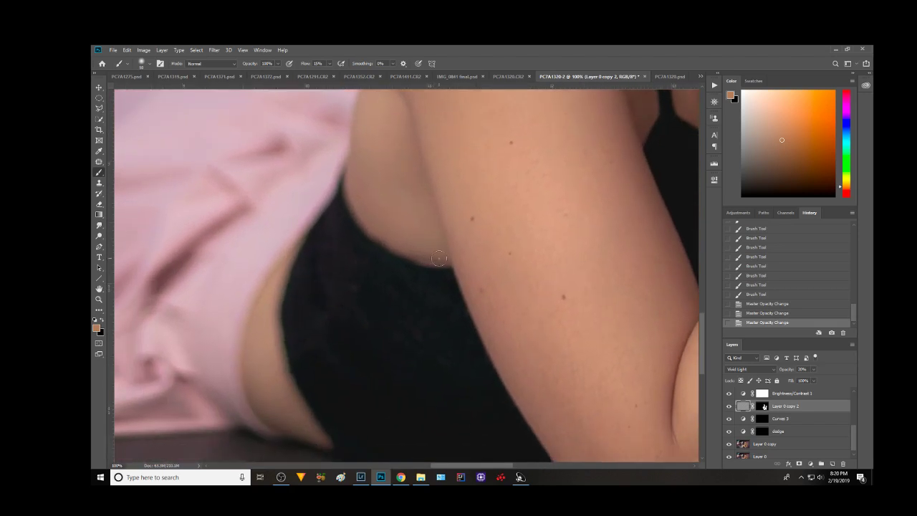
left_click_drag(439, 258, 424, 260)
key("ctrl+z")
key("d")
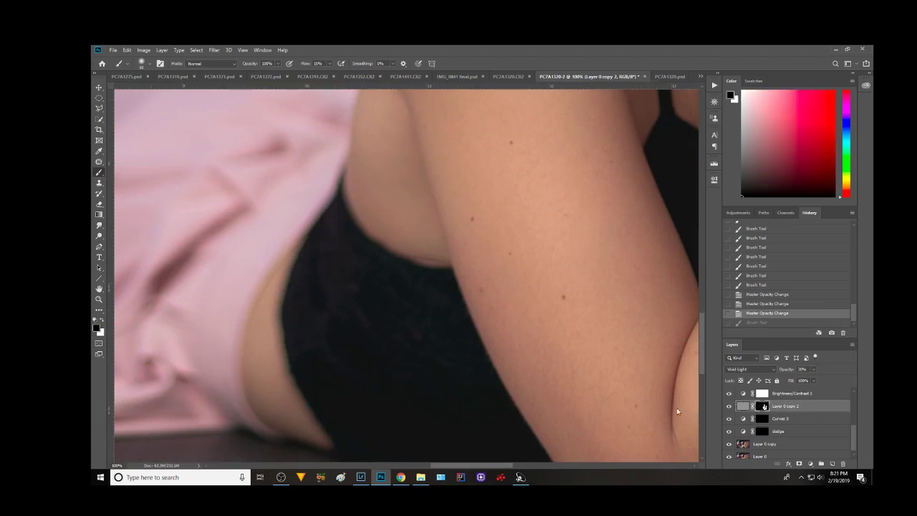
left_click(102, 323)
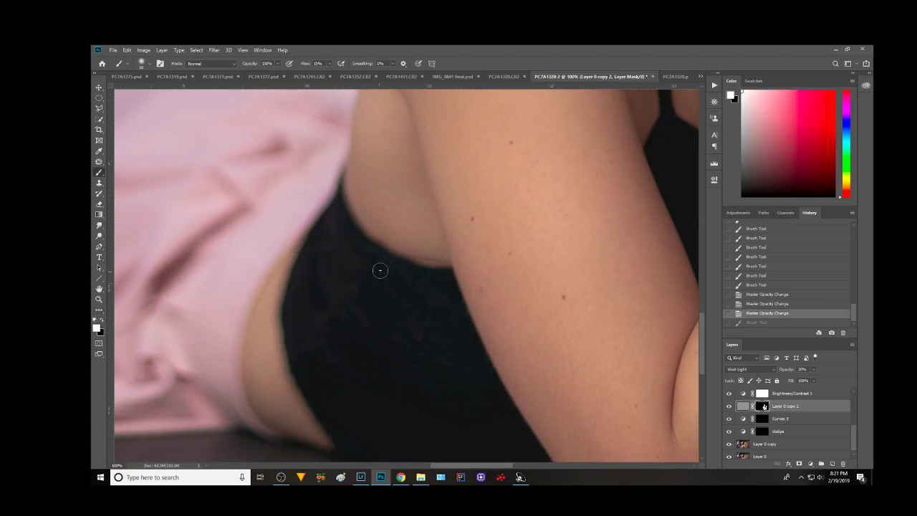
left_click_drag(380, 270, 432, 266)
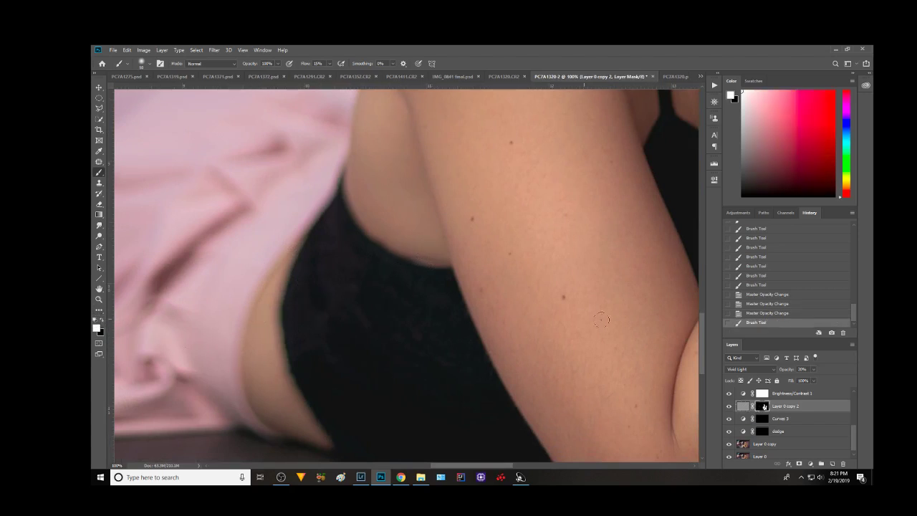
mouse_move(601, 321)
left_mouse_down()
mouse_move(585, 256)
mouse_move(659, 210)
mouse_move(334, 394)
mouse_move(289, 349)
mouse_move(280, 403)
left_mouse_up()
key("ctrl+0")
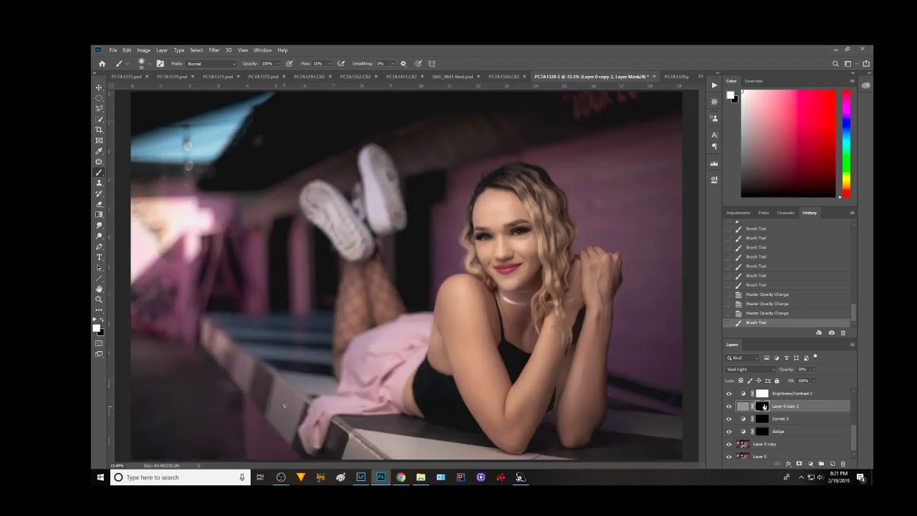
Rename the 'dodge' layer to 'burn'
left_click(728, 407)
left_click(729, 406)
double_click(779, 431)
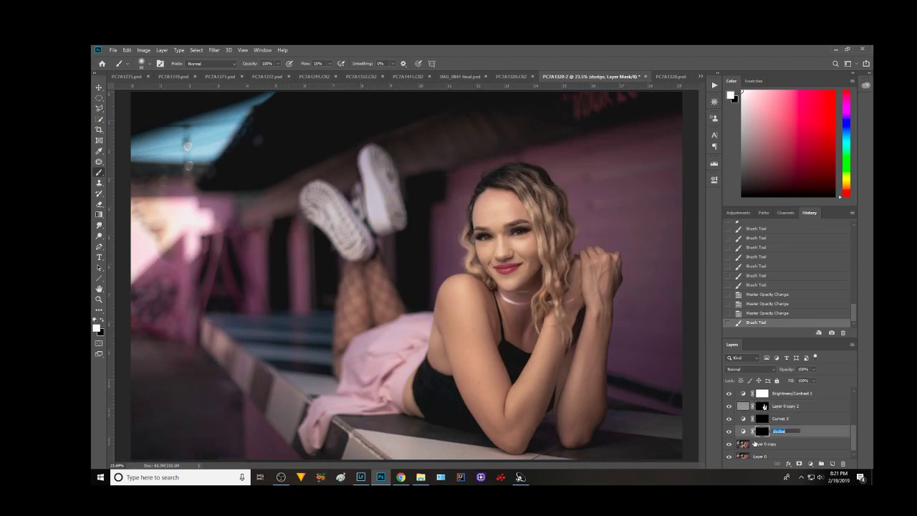
type("bu")
type("rn")
double_click(759, 445)
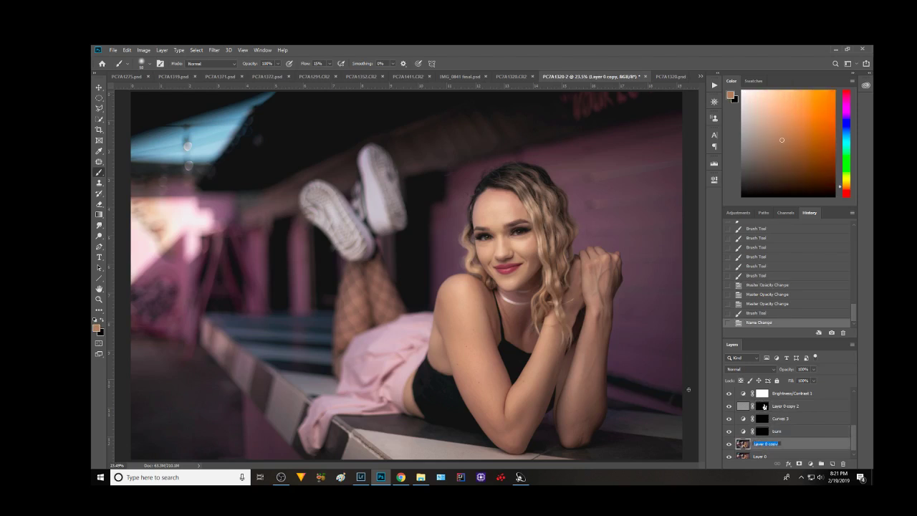
Rename the 'Curves 3' layer to 'Dodge'
double_click(774, 419)
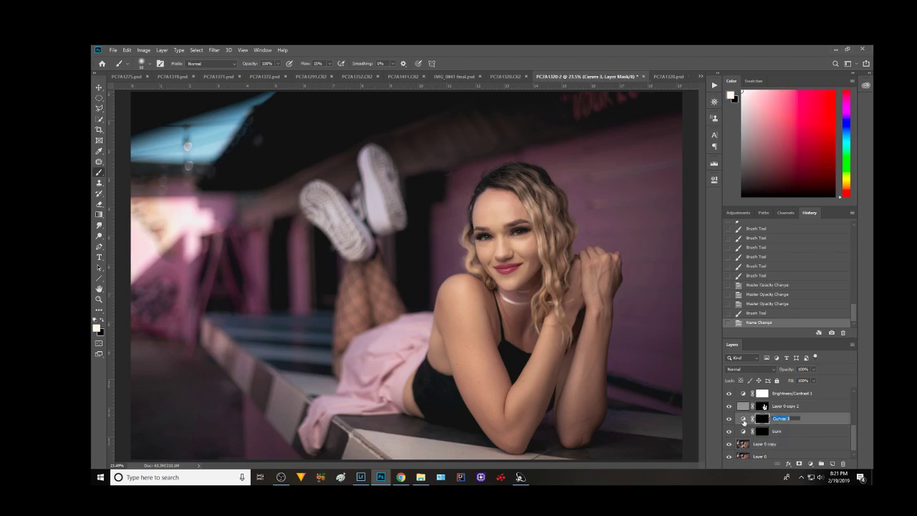
type("dod")
key("BackSpace")
key("BackSpace")
type("g")
left_click(779, 431)
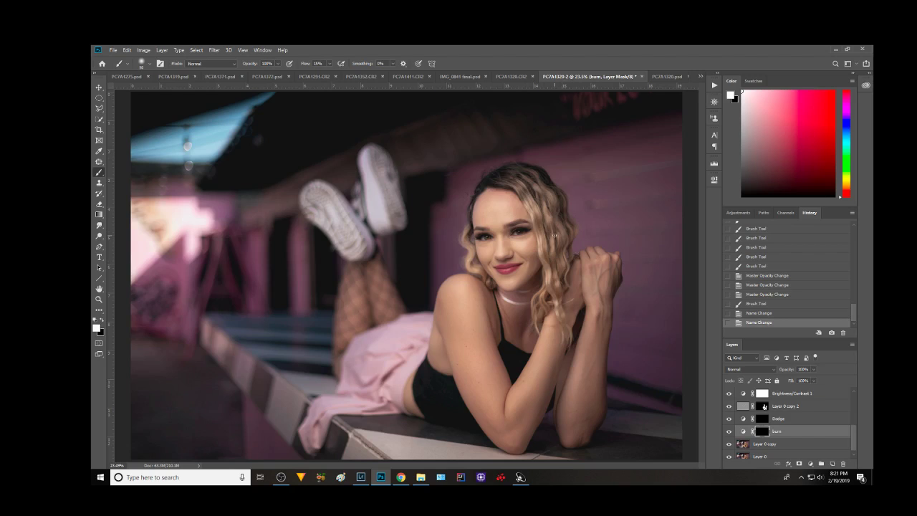
Zoom to 50% on the face and set the brush to 100% flow and 100% hardness
key("ctrl+plus")
key("ctrl+plus")
key("ctrl+plus")
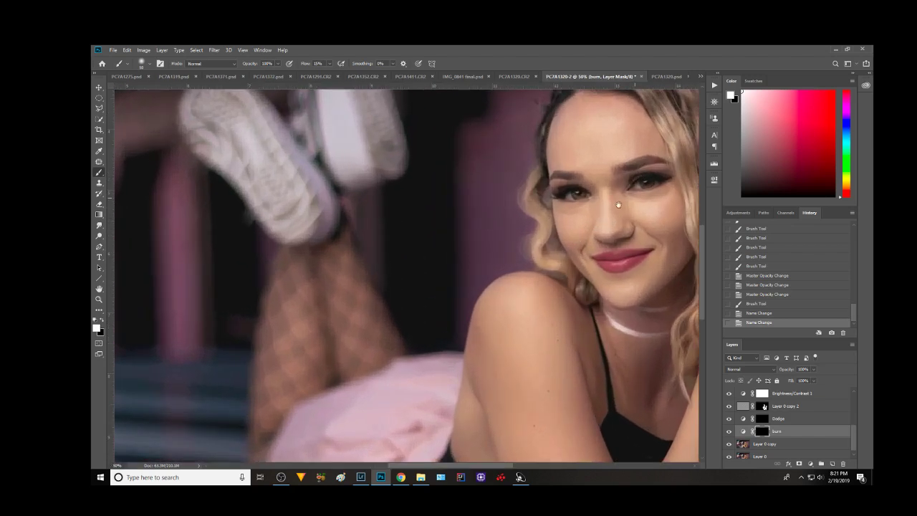
left_click_drag(618, 204, 404, 213)
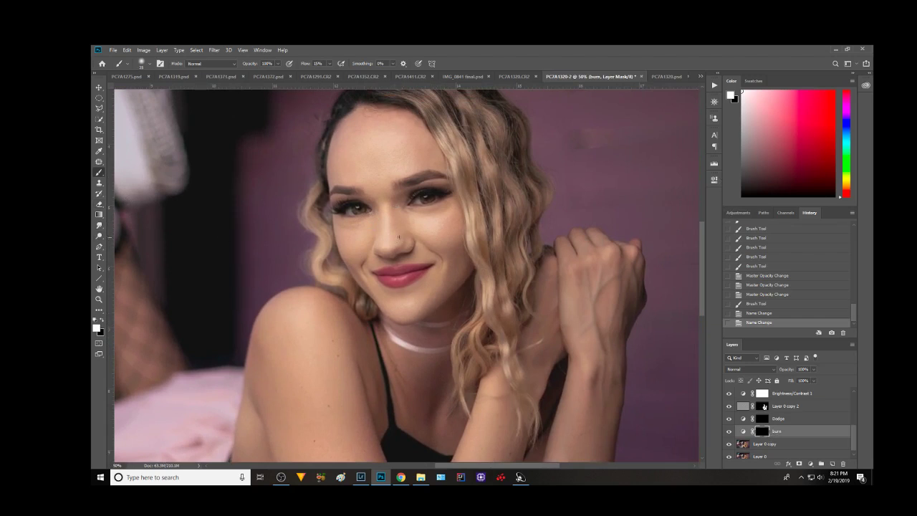
left_click(325, 63)
left_click_drag(330, 75, 423, 76)
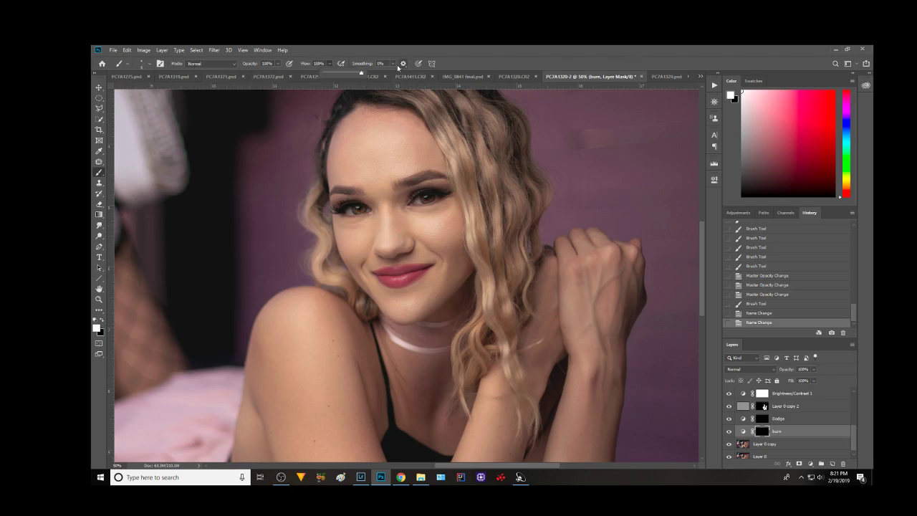
left_click(148, 64)
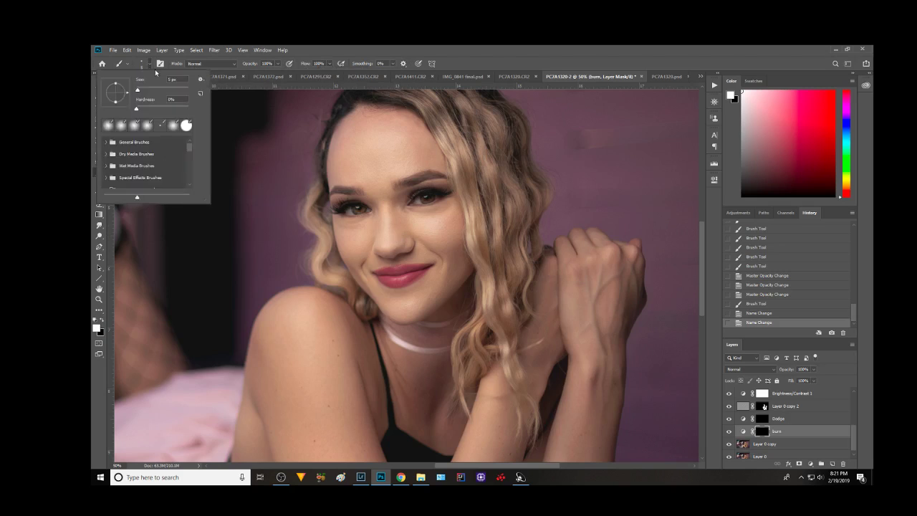
left_click_drag(137, 109, 242, 120)
key("Return")
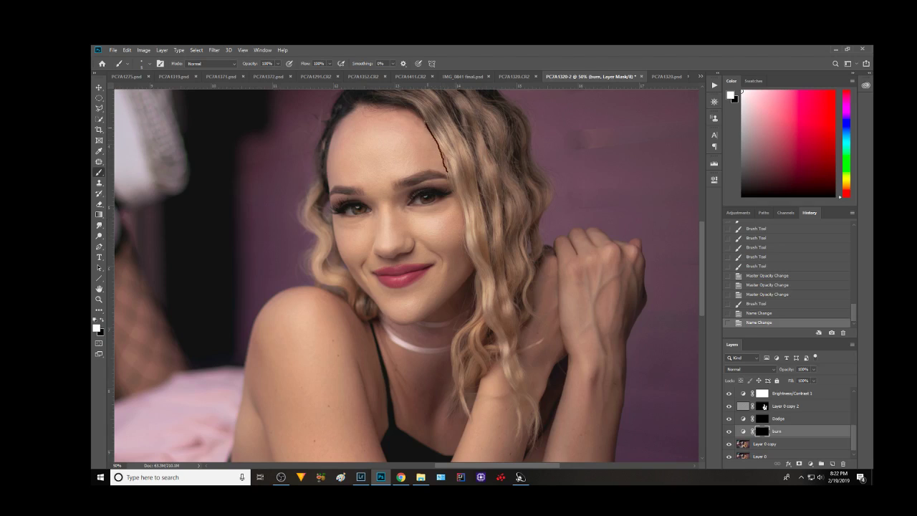
Paint burn lines along the hairline, down the hair strands and along the jaw
left_click_drag(426, 121, 331, 118)
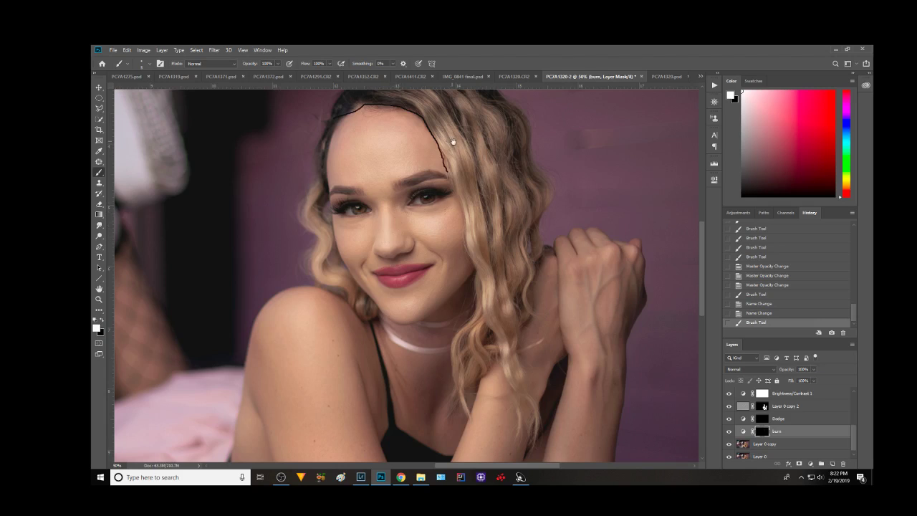
left_click_drag(405, 215, 365, 287)
mouse_move(409, 217)
left_mouse_down()
mouse_move(440, 304)
mouse_move(434, 433)
left_mouse_up()
mouse_move(404, 163)
left_mouse_down()
mouse_move(444, 242)
mouse_move(463, 446)
left_mouse_up()
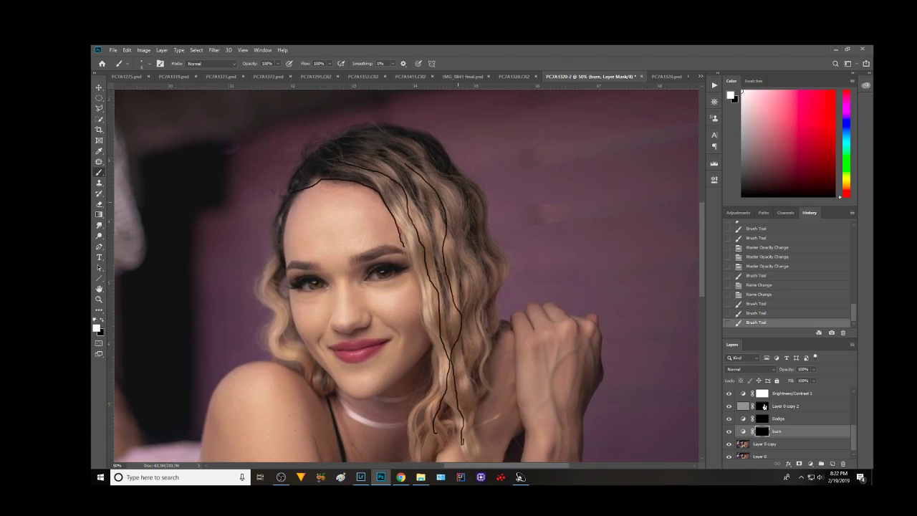
left_click_drag(453, 184, 480, 361)
left_click_drag(476, 219, 494, 297)
left_click_drag(421, 312, 484, 155)
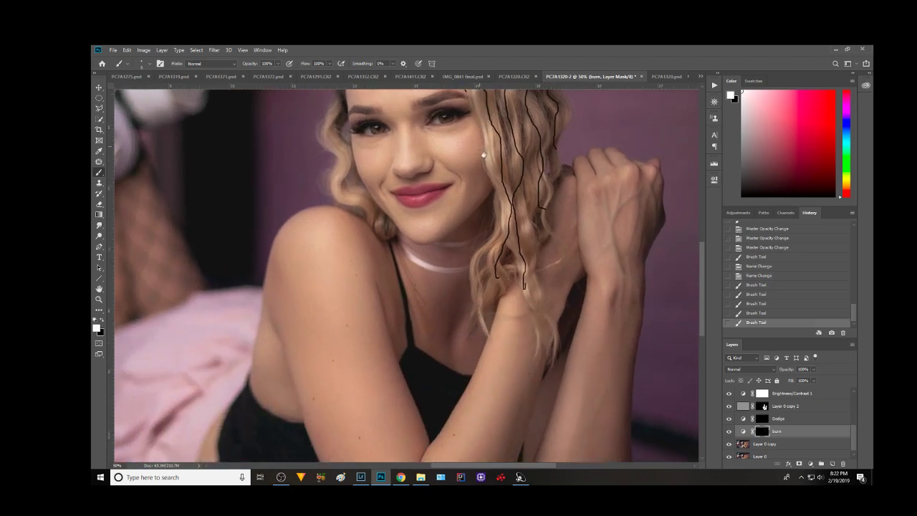
mouse_move(491, 189)
left_mouse_down()
mouse_move(420, 242)
mouse_move(422, 219)
left_mouse_up()
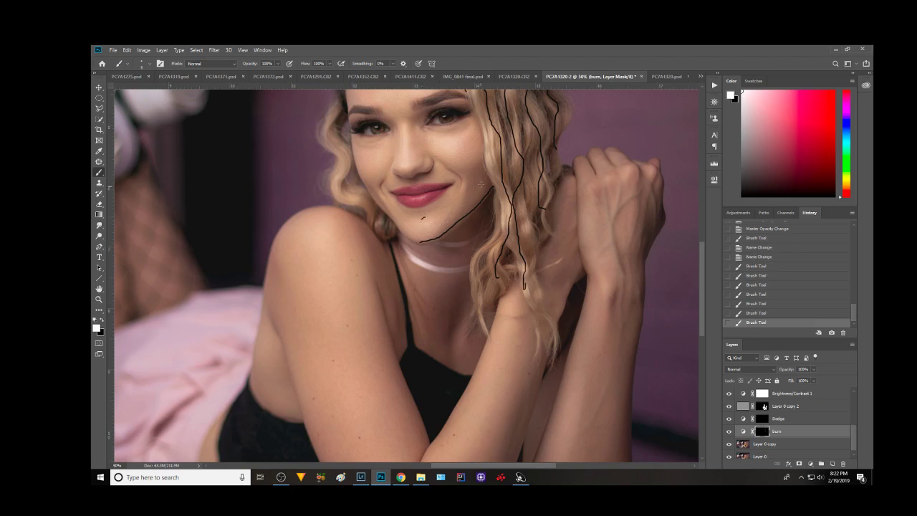
left_click_drag(484, 154, 470, 176)
Extend the jawline burn and add burn lines on the neck and left cheek
mouse_move(457, 136)
left_mouse_down()
mouse_move(491, 173)
mouse_move(507, 172)
left_mouse_up()
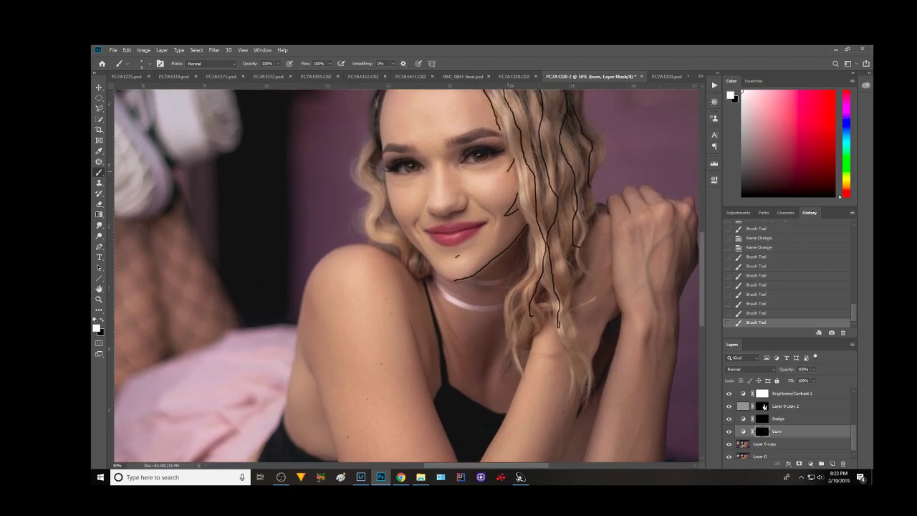
left_click_drag(447, 132, 481, 184)
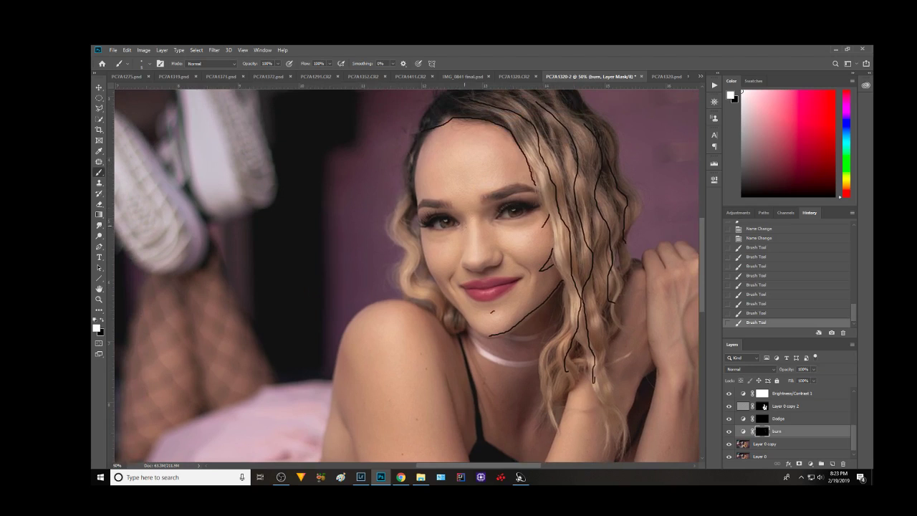
left_click_drag(448, 248, 457, 196)
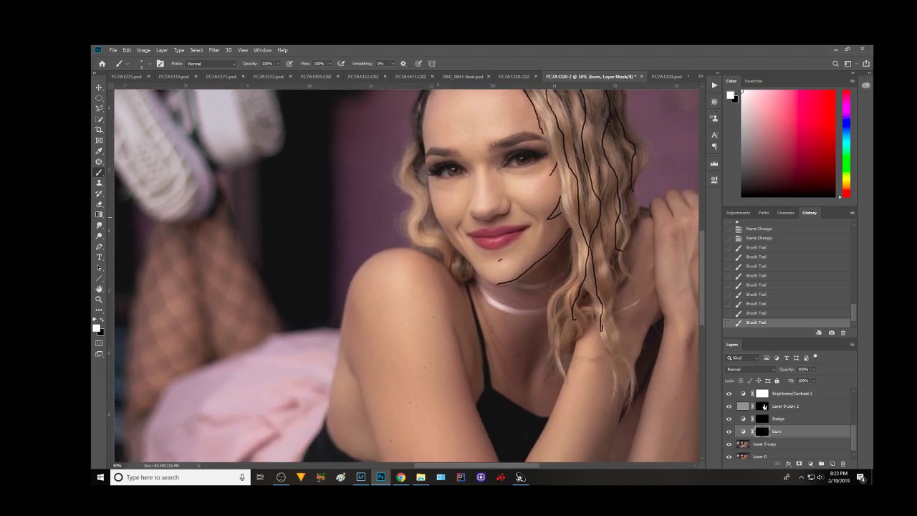
left_click_drag(451, 229, 437, 183)
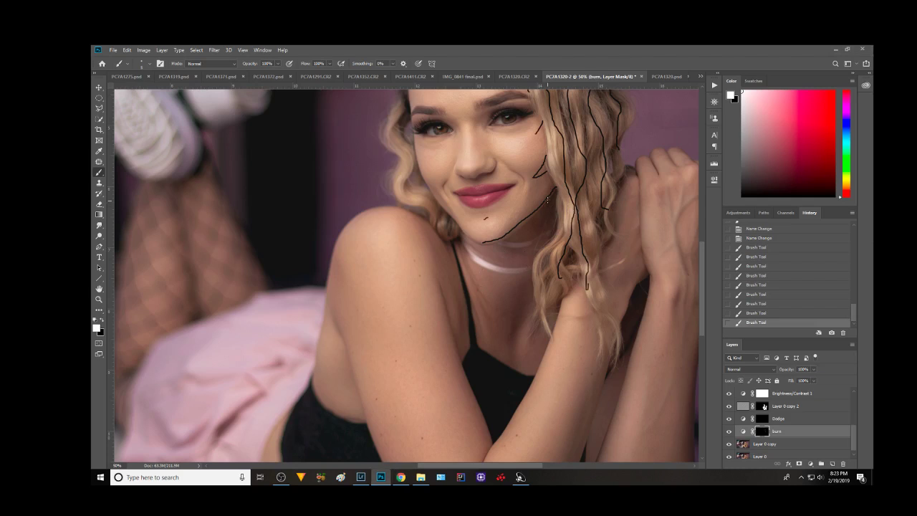
left_click_drag(541, 218, 556, 188)
left_click_drag(525, 287, 510, 351)
left_click_drag(530, 307, 519, 324)
mouse_move(466, 264)
left_mouse_down()
mouse_move(480, 267)
mouse_move(402, 297)
left_mouse_up()
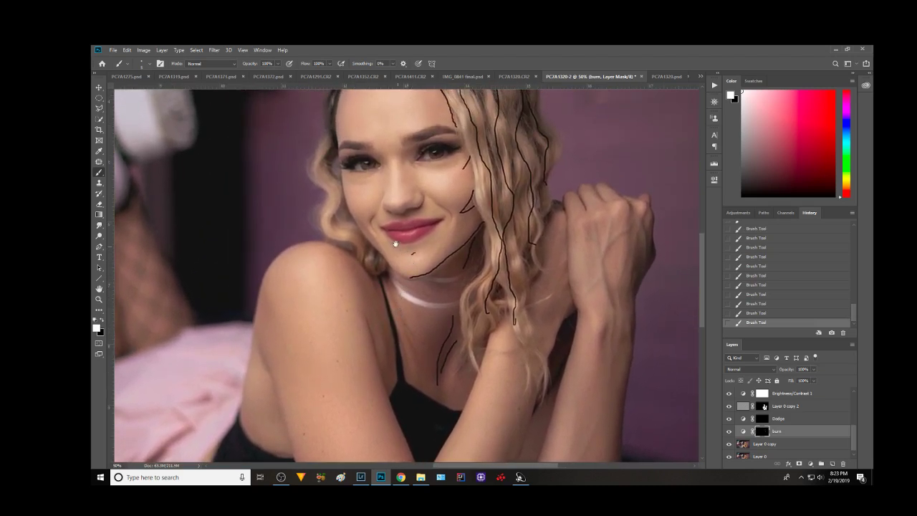
left_click_drag(358, 222, 389, 262)
Trace burn lines down the shoulder, inner arm, forearm edges and wrist
left_click_drag(447, 328, 528, 213)
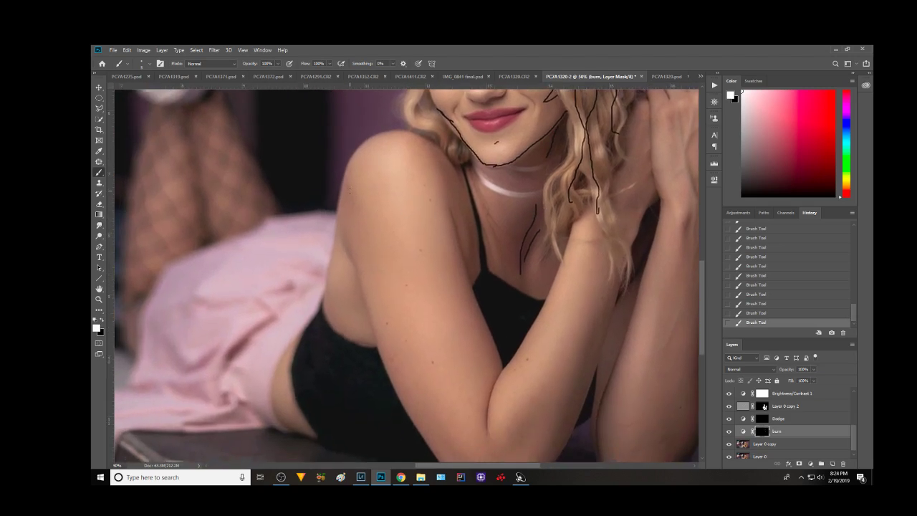
mouse_move(350, 178)
left_mouse_down()
mouse_move(359, 226)
mouse_move(372, 242)
mouse_move(374, 293)
mouse_move(394, 365)
mouse_move(441, 437)
mouse_move(387, 217)
mouse_move(400, 264)
mouse_move(433, 301)
left_mouse_up()
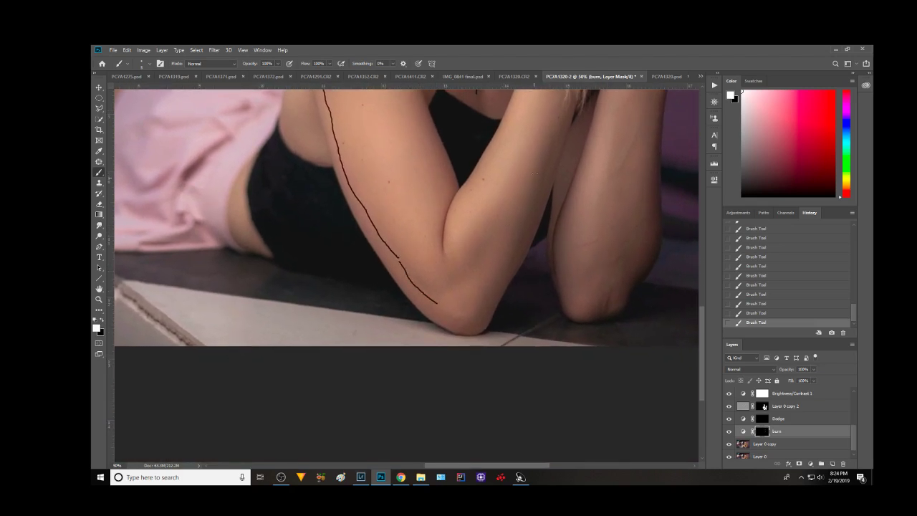
mouse_move(534, 172)
left_mouse_down()
mouse_move(472, 265)
mouse_move(431, 293)
left_mouse_up()
mouse_move(568, 105)
left_mouse_down()
mouse_move(481, 326)
mouse_move(460, 328)
mouse_move(415, 303)
left_mouse_up()
left_click_drag(656, 209, 528, 271)
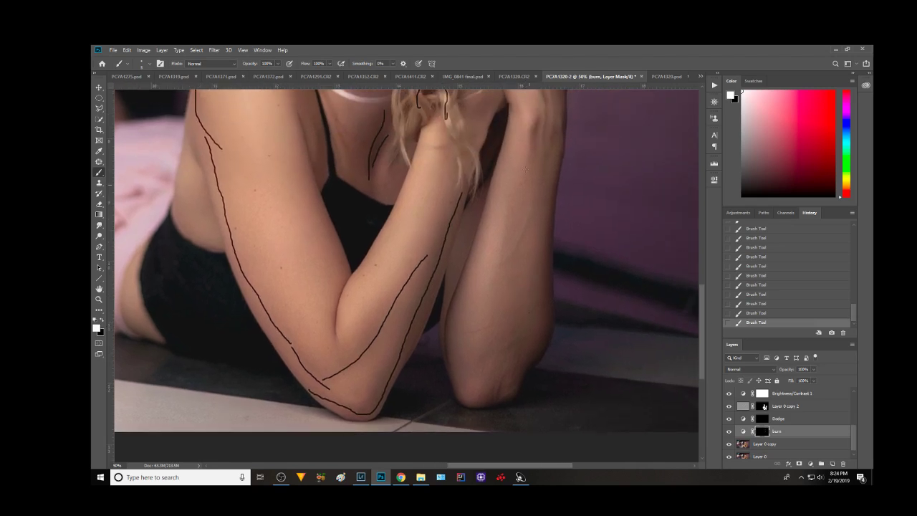
mouse_move(514, 112)
left_mouse_down()
mouse_move(500, 205)
mouse_move(452, 320)
mouse_move(452, 391)
left_mouse_up()
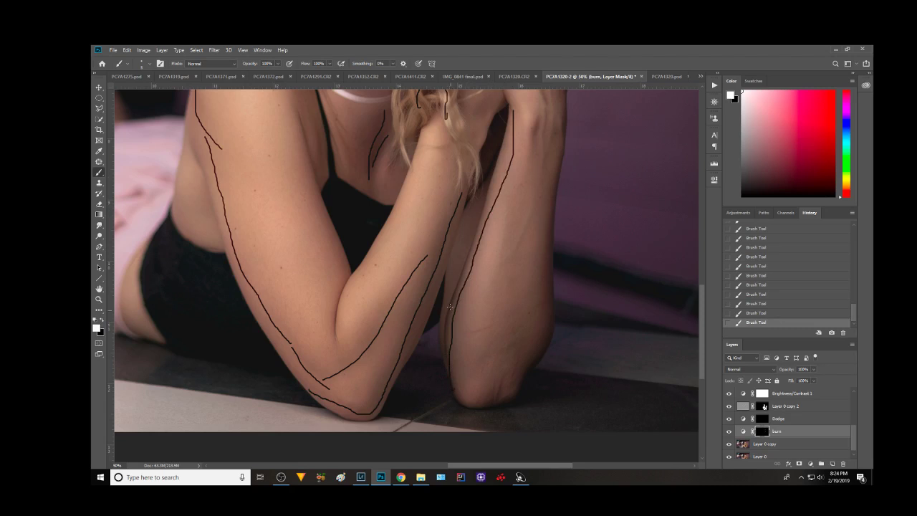
left_click_drag(444, 292, 443, 354)
mouse_move(562, 161)
left_mouse_down()
mouse_move(543, 312)
mouse_move(499, 401)
left_mouse_up()
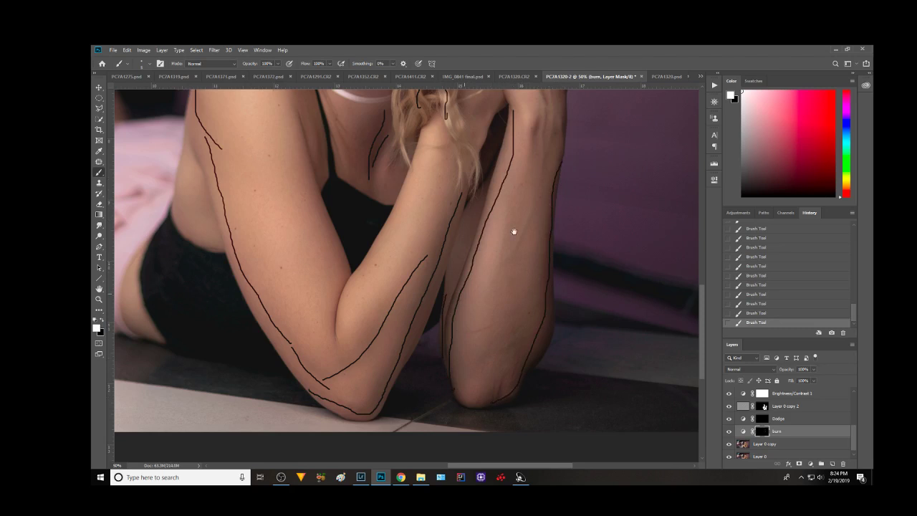
left_click_drag(511, 231, 459, 368)
left_click_drag(510, 170, 497, 261)
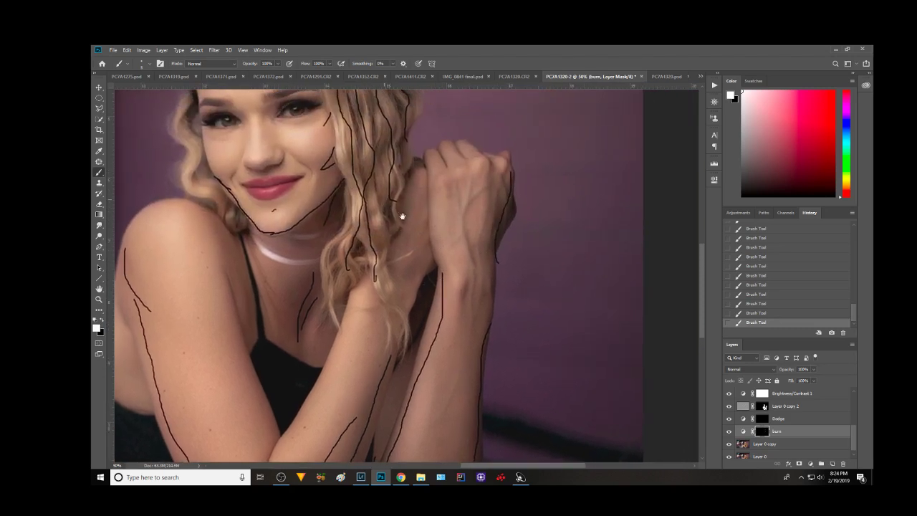
Add burn lines along the left hair edge and cheek, undoing the eyelid strokes
mouse_move(403, 213)
left_mouse_down()
mouse_move(557, 233)
mouse_move(558, 336)
left_mouse_up()
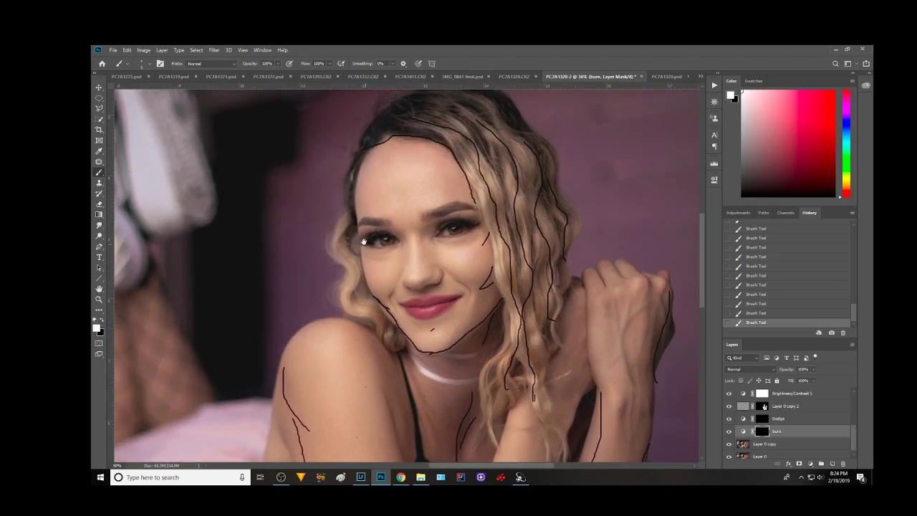
mouse_move(349, 228)
left_mouse_down()
mouse_move(341, 240)
mouse_move(366, 314)
mouse_move(385, 326)
left_mouse_up()
left_click_drag(364, 265, 364, 275)
left_click_drag(440, 220, 478, 214)
left_click_drag(383, 228, 356, 234)
key("ctrl+z")
key("ctrl+z")
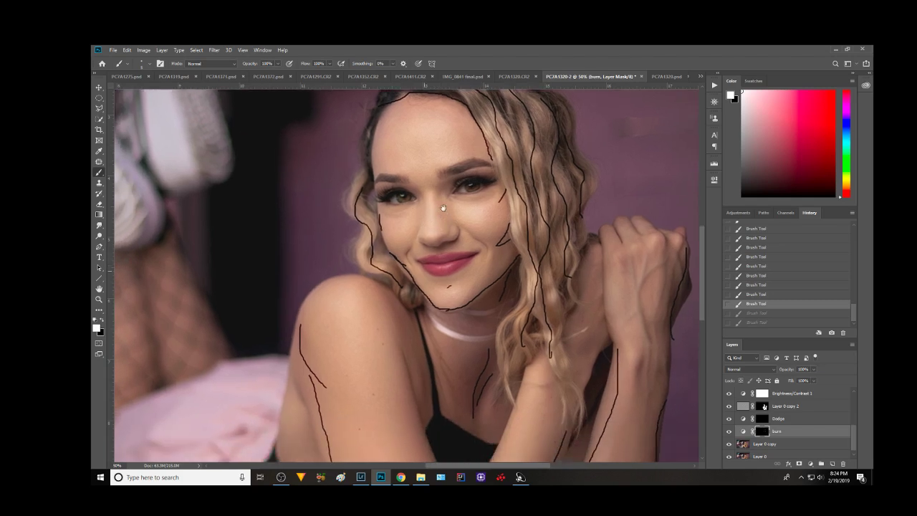
Paint a burn line down the left shoulder and several strokes along the skirt folds
left_click_drag(428, 380, 438, 248)
left_click_drag(436, 307, 389, 229)
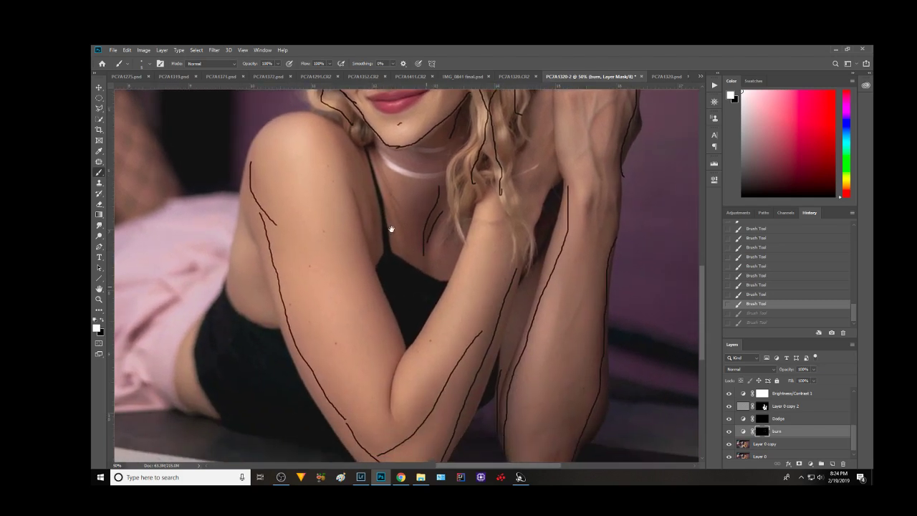
mouse_move(342, 140)
left_mouse_down()
mouse_move(372, 206)
mouse_move(381, 289)
mouse_move(403, 344)
left_mouse_up()
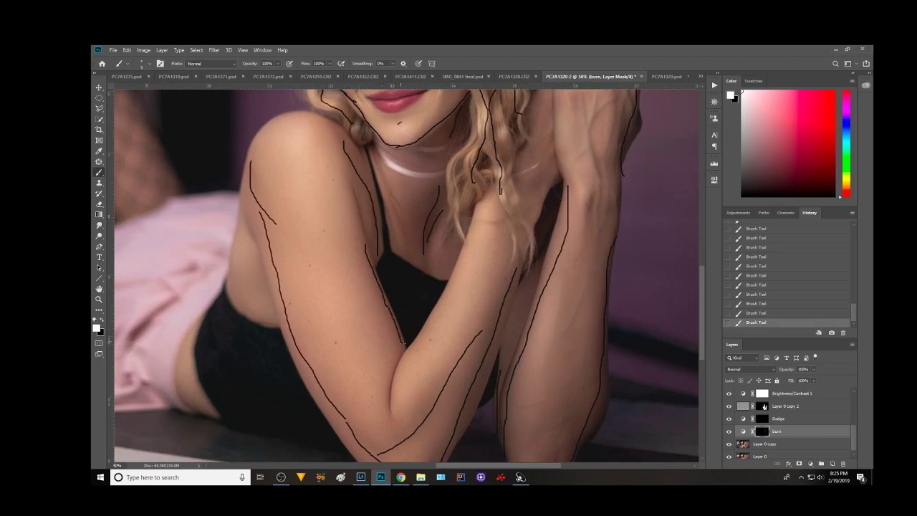
scroll(542, 309, "down", 2)
scroll(530, 322, "down", 2)
scroll(521, 334, "down", 3)
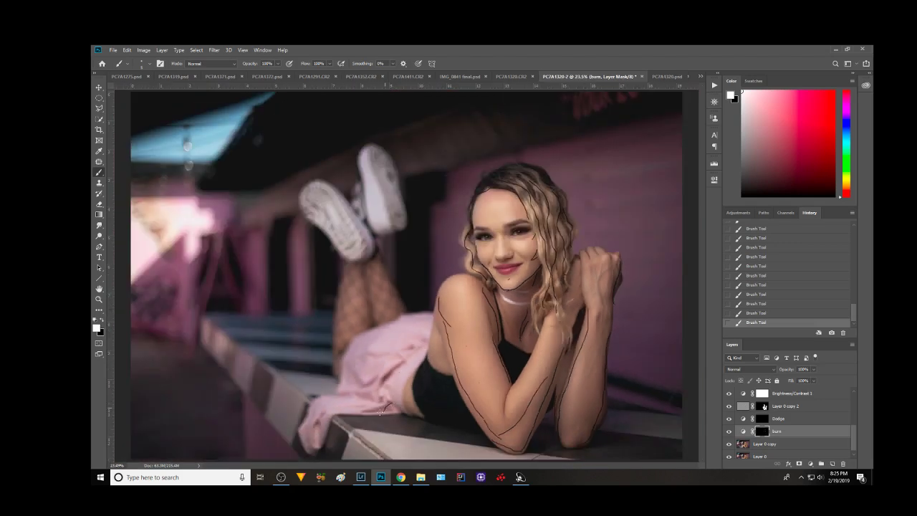
mouse_move(357, 407)
left_mouse_down()
mouse_move(332, 405)
mouse_move(305, 428)
mouse_move(317, 437)
left_mouse_up()
left_click_drag(401, 360, 380, 389)
left_click_drag(409, 350, 351, 361)
mouse_move(381, 330)
left_mouse_down()
mouse_move(369, 347)
mouse_move(408, 338)
mouse_move(399, 326)
left_mouse_up()
left_click_drag(343, 392, 378, 395)
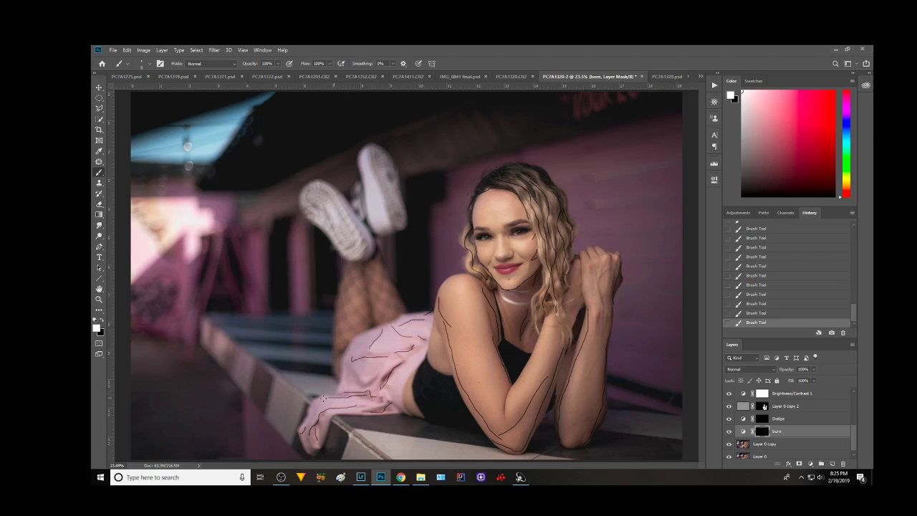
left_click_drag(323, 399, 316, 404)
Feather the burn layer's mask by 30 px
left_click(714, 179)
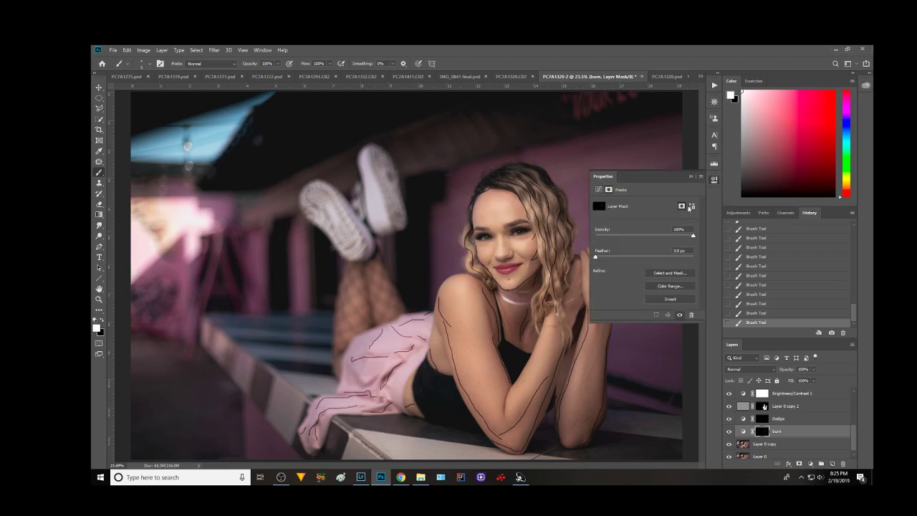
left_click(666, 251)
type("30")
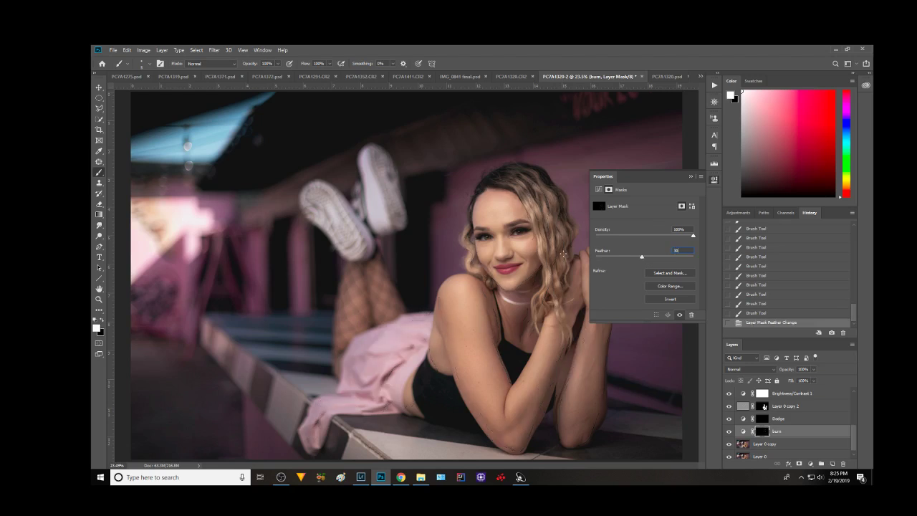
key("Return")
left_click(690, 177)
Toggle the burn layer on and off repeatedly to compare, leaving it hidden
left_click(729, 431)
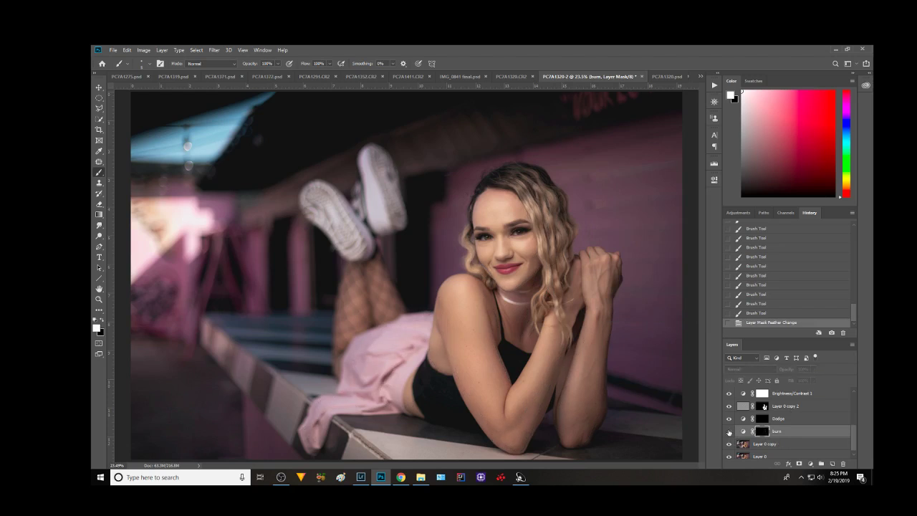
left_click(730, 431)
left_click(729, 432)
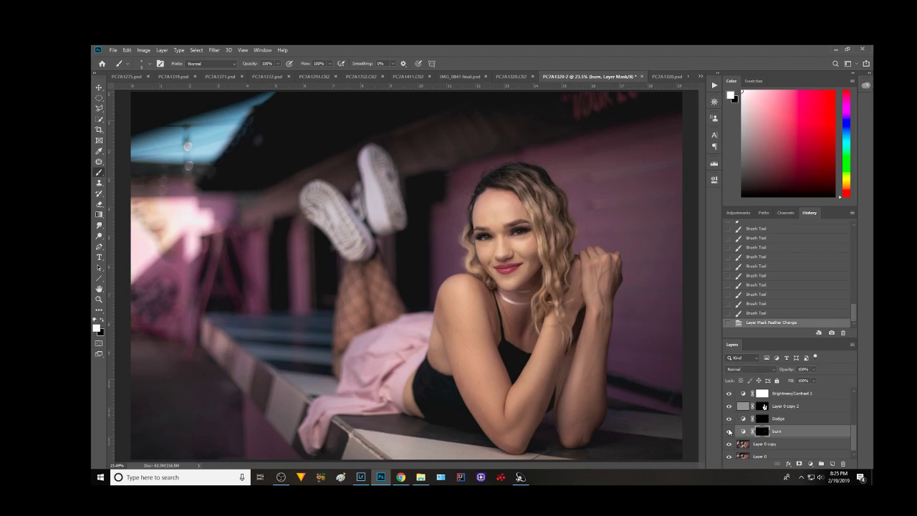
left_click(729, 431)
left_click(730, 431)
left_click(729, 432)
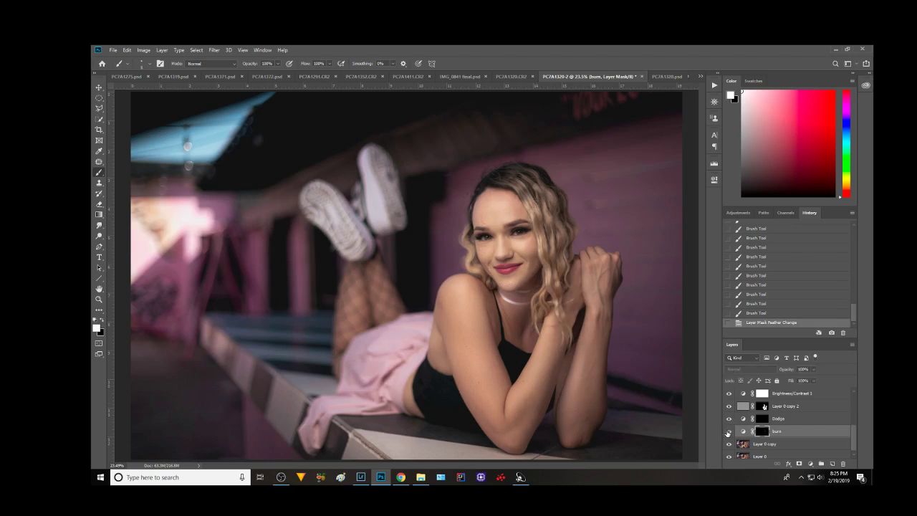
left_click(728, 432)
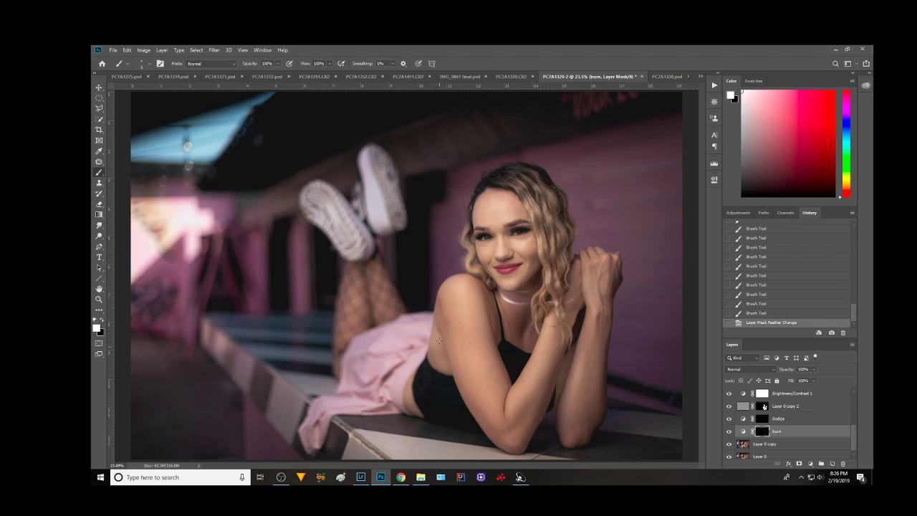
left_click(728, 431)
left_click(728, 431)
left_click(728, 431)
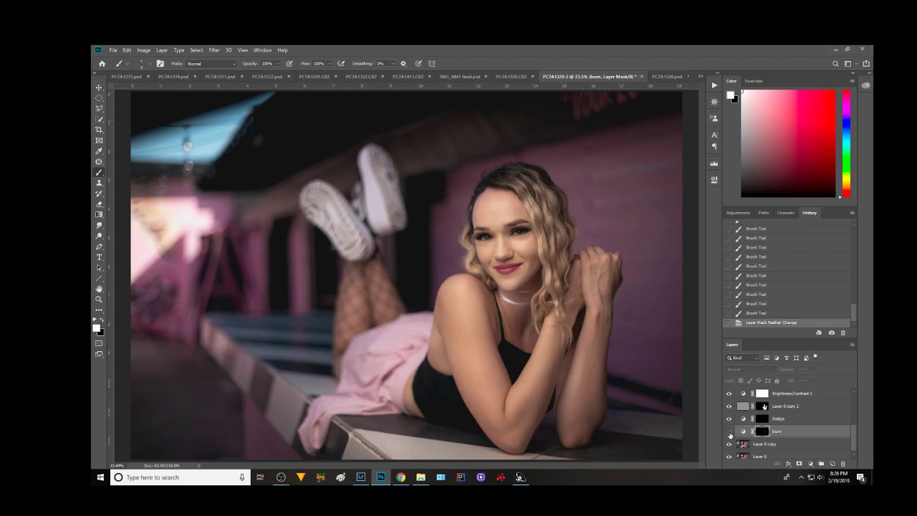
On Layer 0 copy, patch the elbow blemishes with clean skin from above
left_click(761, 446)
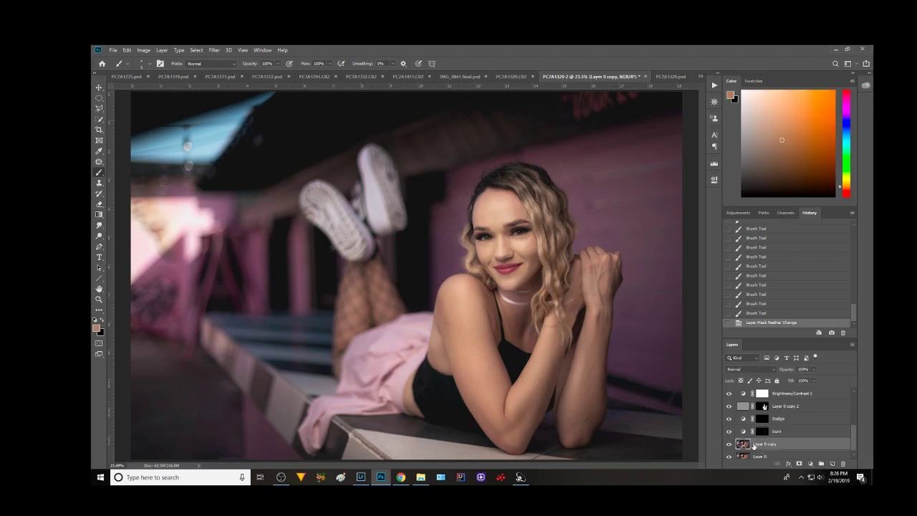
scroll(675, 385, "up", 1)
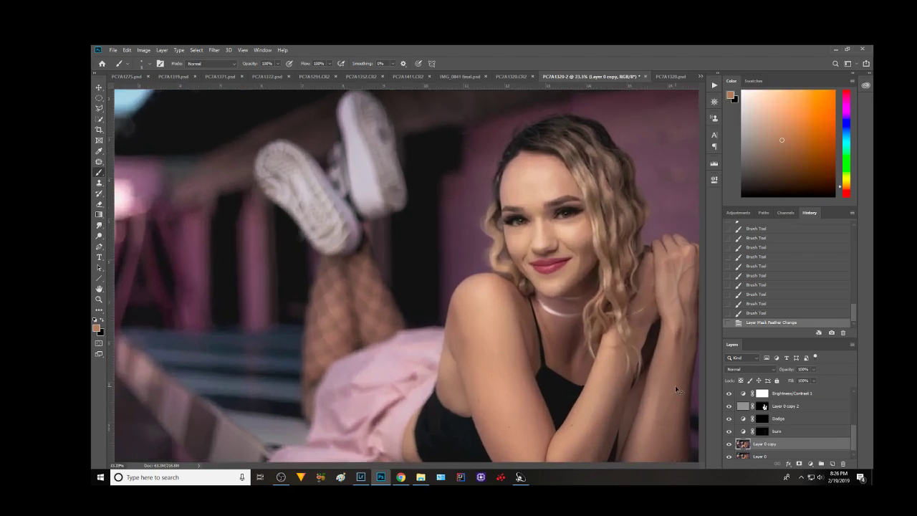
scroll(655, 383, "up", 1)
scroll(620, 361, "up", 2)
left_click_drag(619, 361, 436, 225)
mouse_move(444, 429)
left_mouse_down()
mouse_move(444, 280)
mouse_move(394, 221)
mouse_move(361, 242)
left_mouse_up()
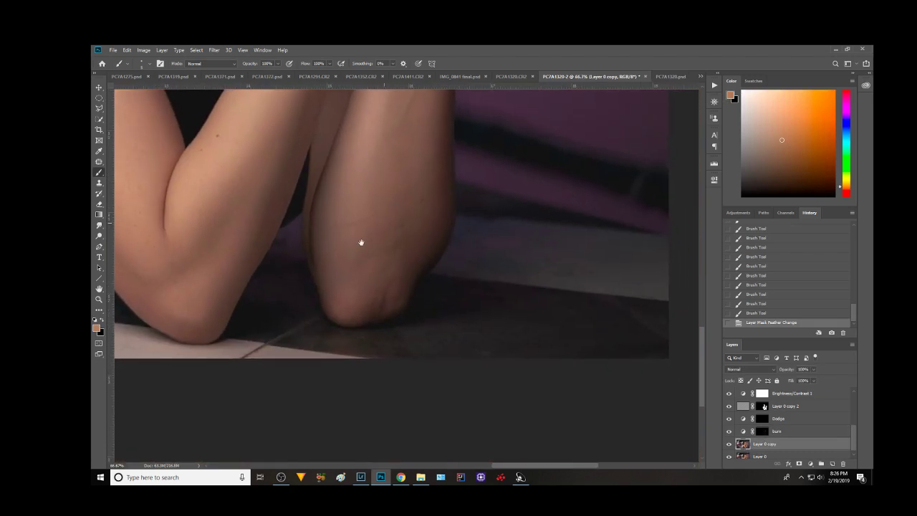
left_click(99, 162)
mouse_move(376, 273)
left_mouse_down()
mouse_move(372, 320)
mouse_move(387, 317)
mouse_move(409, 289)
mouse_move(420, 246)
mouse_move(388, 282)
mouse_move(375, 275)
mouse_move(405, 221)
left_mouse_up()
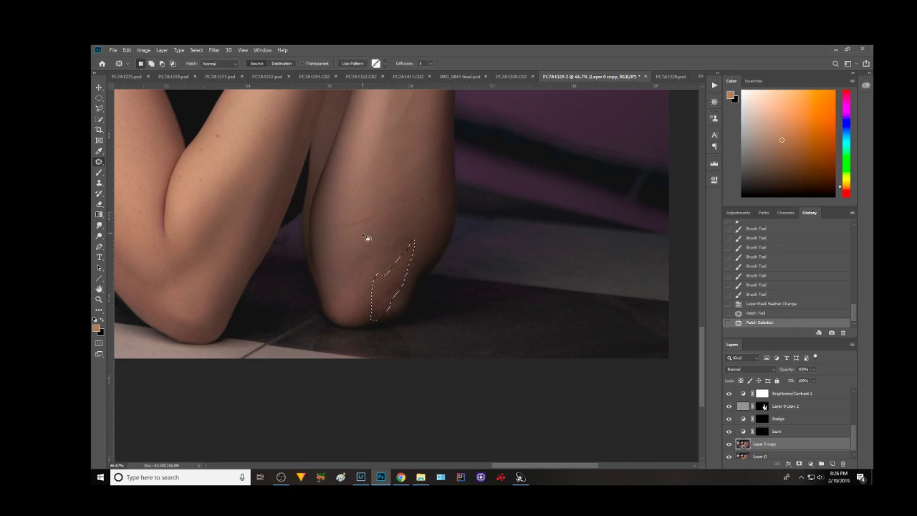
left_click(371, 311)
mouse_move(370, 310)
left_mouse_down()
mouse_move(399, 316)
mouse_move(412, 268)
left_mouse_up()
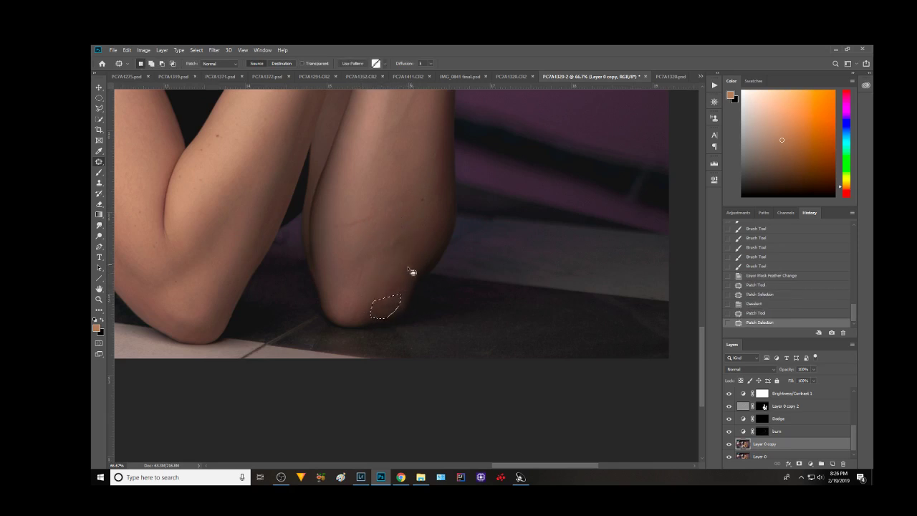
mouse_move(328, 224)
left_mouse_down()
mouse_move(372, 235)
mouse_move(378, 192)
left_mouse_up()
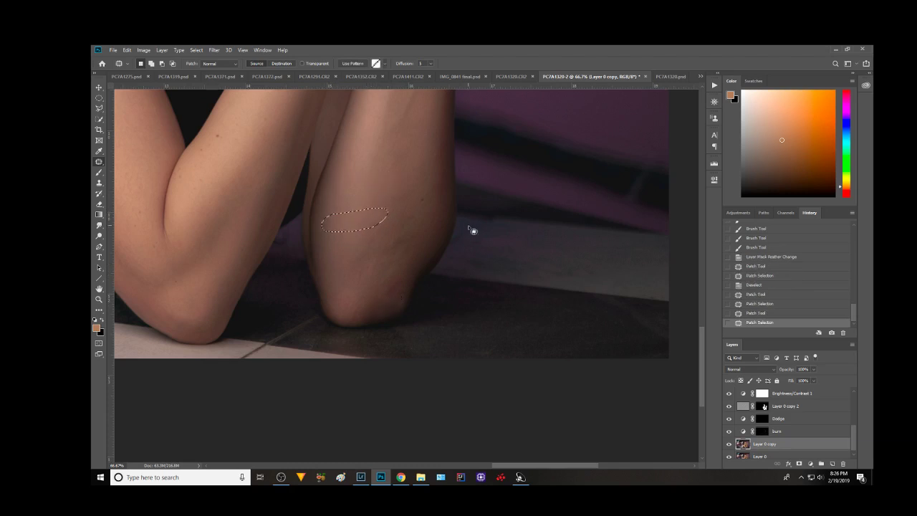
key("ctrl+d")
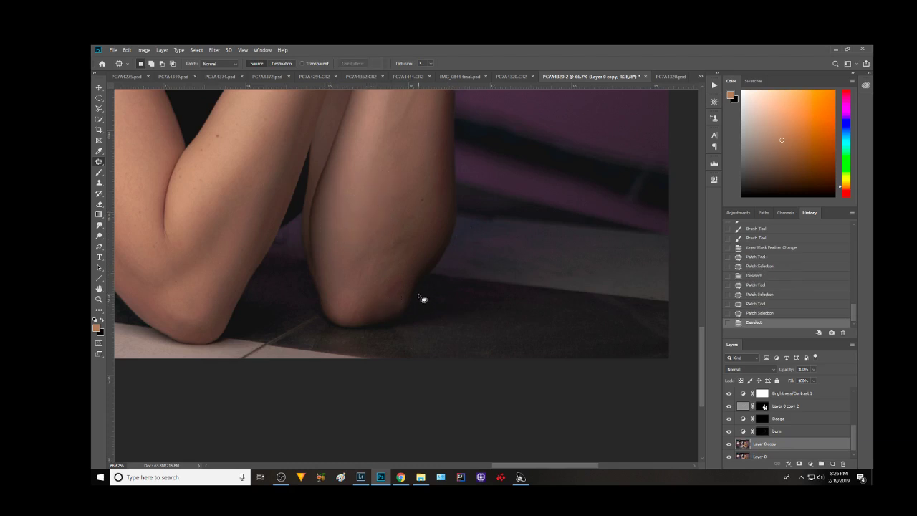
Fit the photo and toggle Layer 0 copy and the Burn layer to compare
key("ctrl+0")
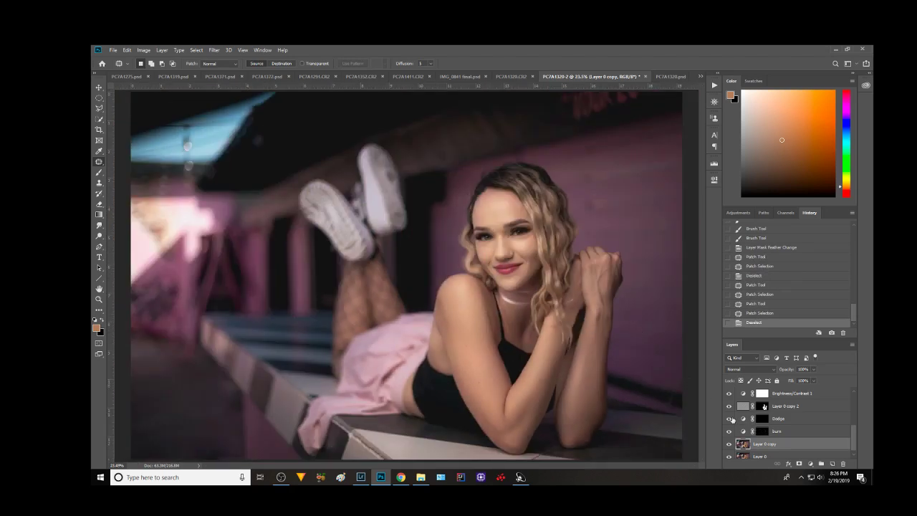
left_click(729, 444)
left_click(729, 444)
left_click(729, 444)
left_click(729, 444)
left_click(729, 431)
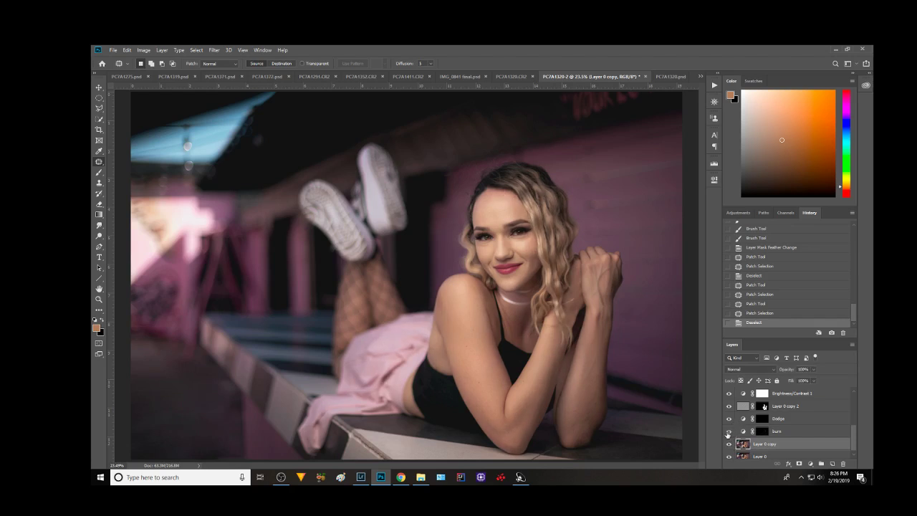
left_click(728, 432)
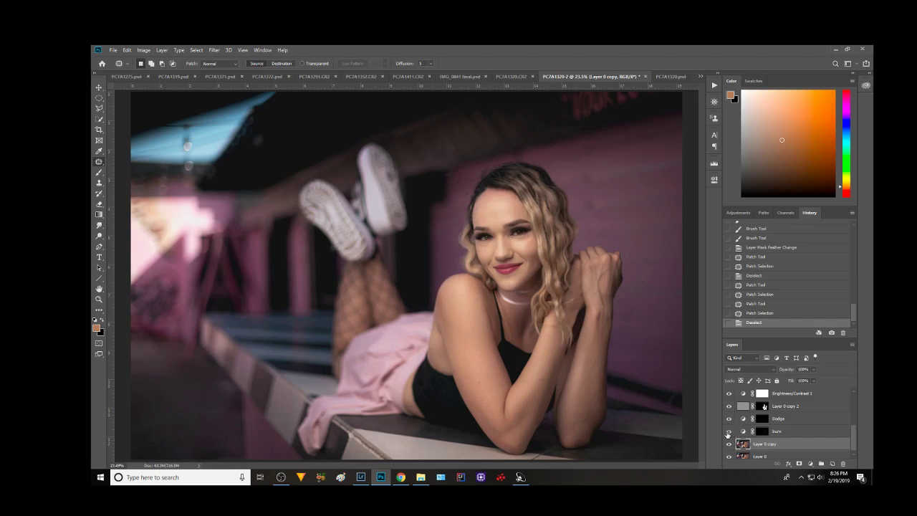
Target the Dodge layer mask at 100% zoom with the Brush tool ready
left_click(764, 420)
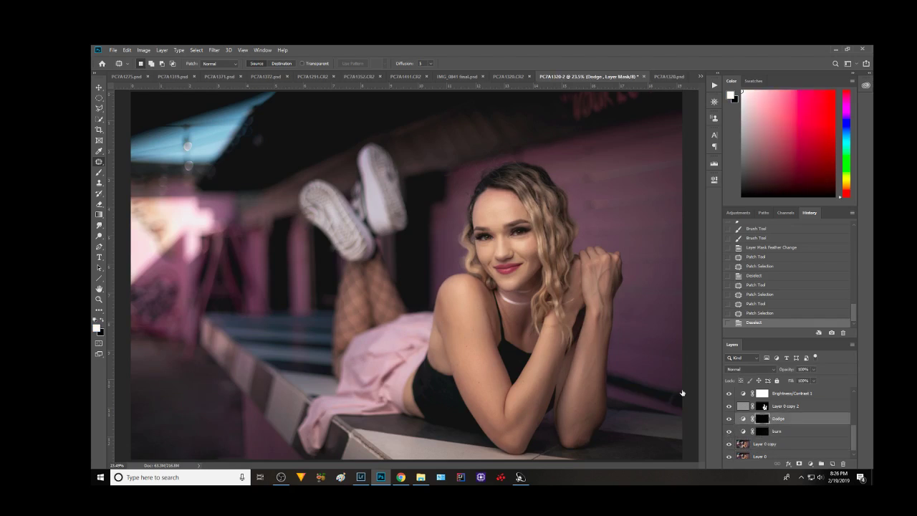
key("ctrl+plus")
key("ctrl+plus")
key("ctrl+plus")
key("ctrl+plus")
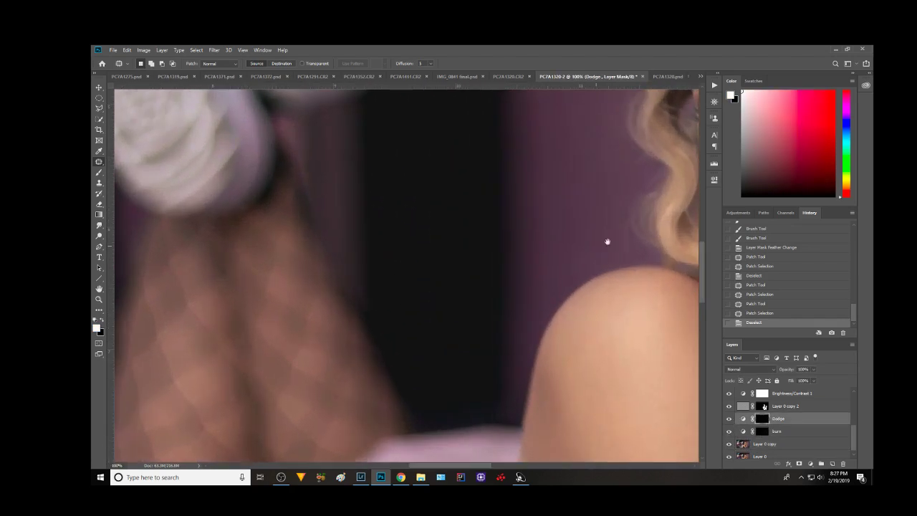
left_click_drag(606, 241, 372, 293)
left_click(98, 174)
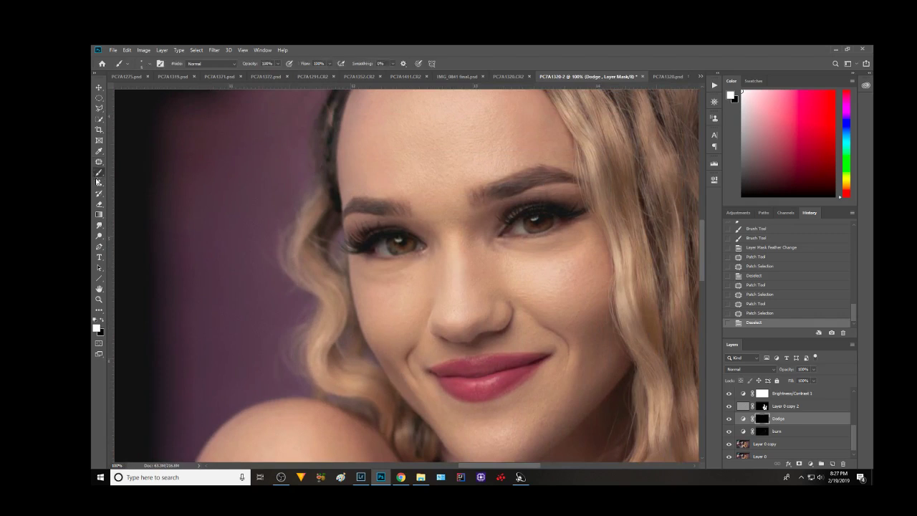
Paint light dodge lines along the hair strands and across the crown
left_click_drag(399, 211, 383, 368)
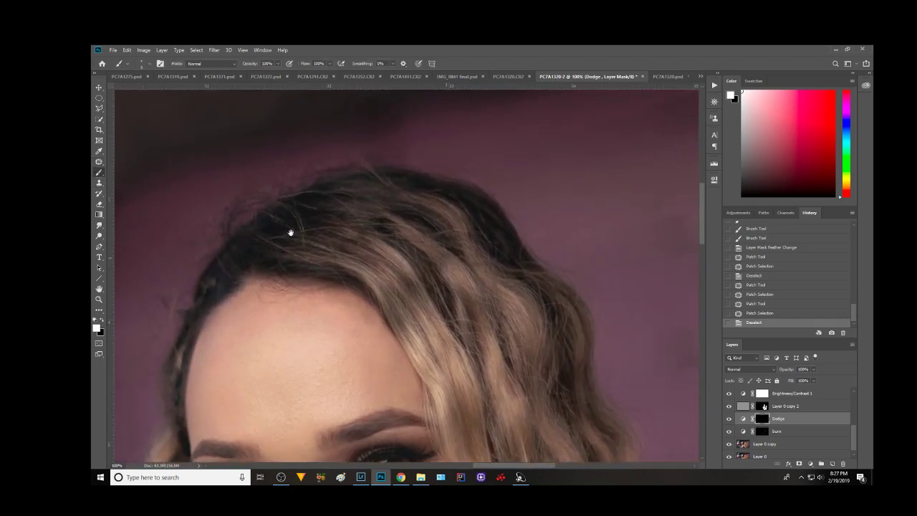
left_click_drag(290, 233, 192, 212)
mouse_move(239, 245)
left_mouse_down()
mouse_move(388, 323)
mouse_move(439, 443)
left_mouse_up()
mouse_move(438, 442)
left_mouse_down()
mouse_move(434, 323)
mouse_move(388, 241)
mouse_move(378, 286)
mouse_move(430, 389)
mouse_move(436, 232)
left_mouse_up()
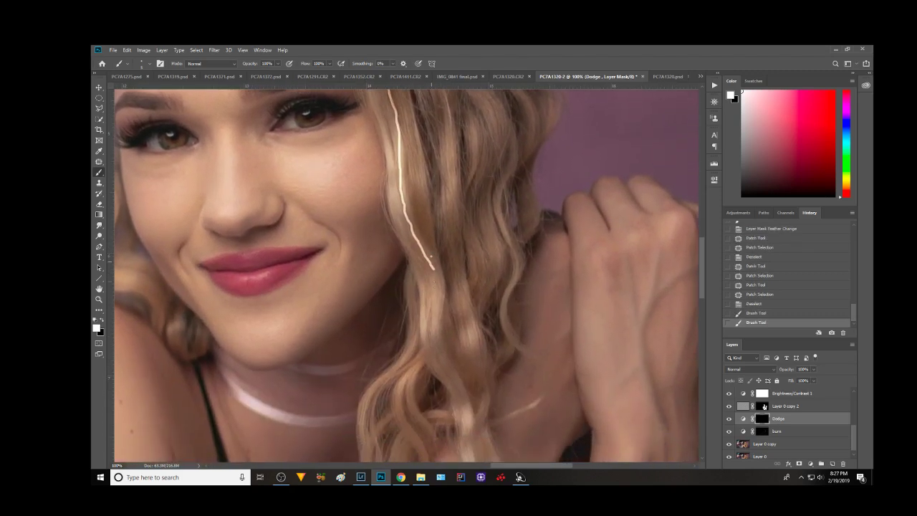
mouse_move(433, 269)
left_mouse_down()
mouse_move(426, 349)
mouse_move(381, 393)
mouse_move(369, 443)
left_mouse_up()
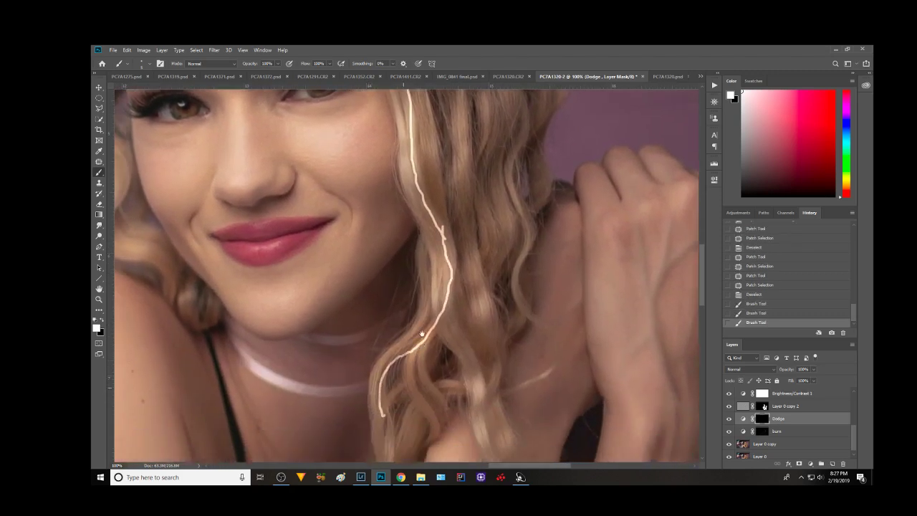
mouse_move(416, 405)
left_mouse_down()
mouse_move(440, 263)
mouse_move(446, 304)
left_mouse_up()
left_click_drag(480, 238, 508, 349)
left_click_drag(494, 183, 503, 233)
mouse_move(509, 155)
left_mouse_down()
mouse_move(469, 245)
mouse_move(487, 301)
mouse_move(479, 349)
left_mouse_up()
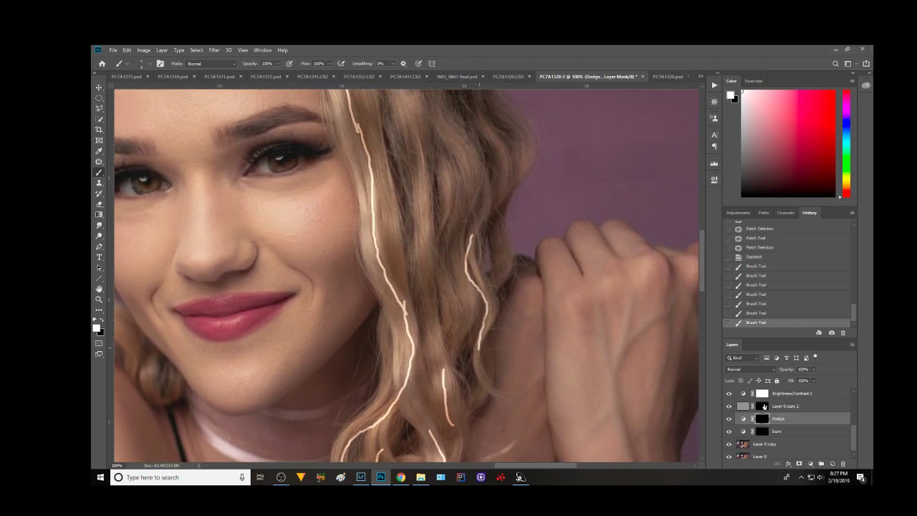
mouse_move(419, 146)
left_mouse_down()
mouse_move(433, 331)
mouse_move(449, 184)
mouse_move(464, 304)
left_mouse_up()
left_click_drag(397, 199, 426, 292)
left_click_drag(432, 162, 482, 306)
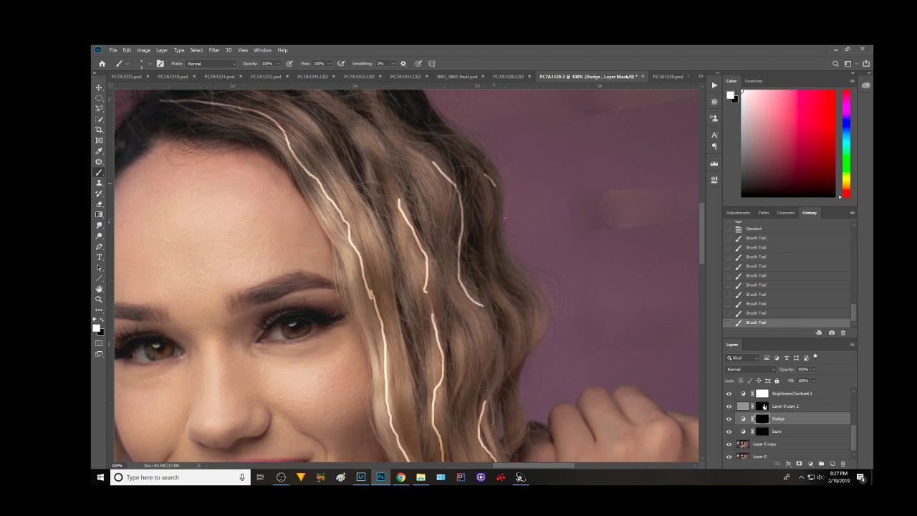
mouse_move(484, 173)
left_mouse_down()
mouse_move(498, 188)
mouse_move(522, 318)
left_mouse_up()
left_click_drag(415, 165, 492, 297)
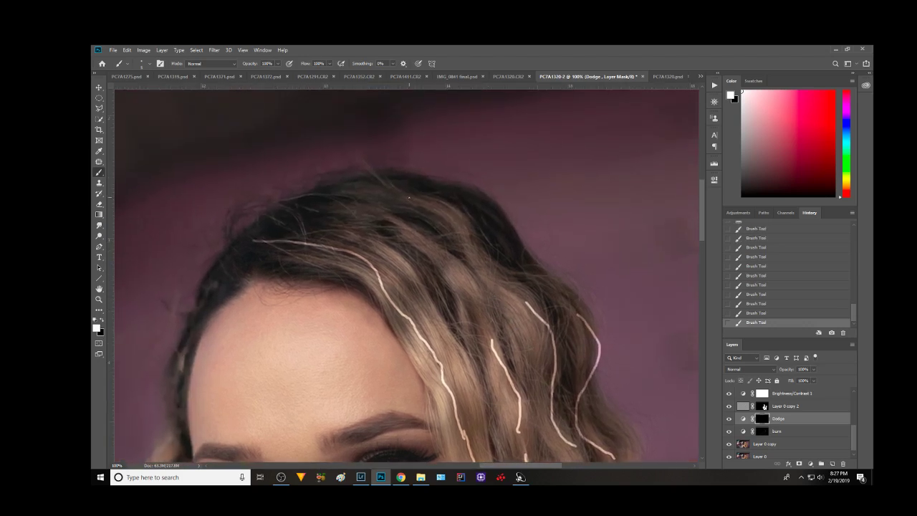
mouse_move(409, 198)
left_mouse_down()
mouse_move(494, 270)
mouse_move(519, 275)
left_mouse_up()
mouse_move(391, 226)
left_mouse_down()
mouse_move(443, 259)
mouse_move(487, 315)
left_mouse_up()
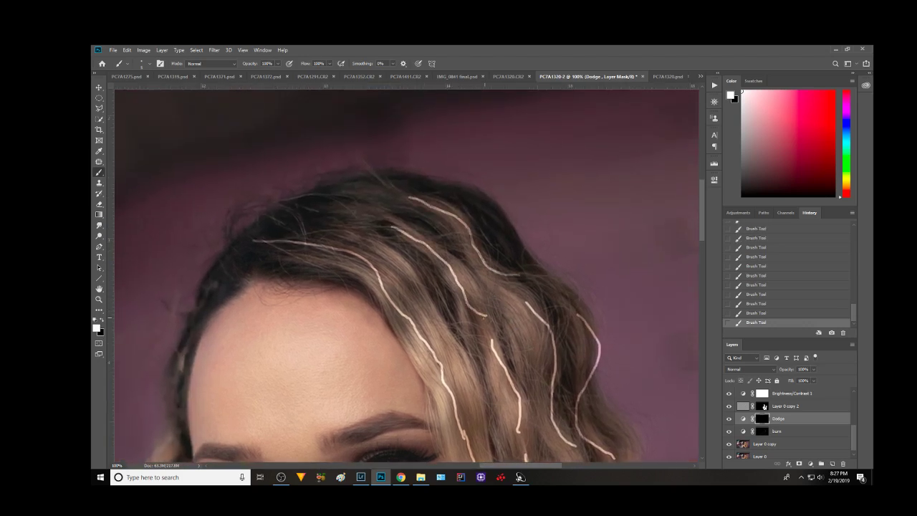
left_click_drag(431, 285, 451, 328)
left_click_drag(524, 327, 530, 374)
Paint dodge lines across the forehead, above the brows and down the nose bridge
mouse_move(392, 283)
left_mouse_down()
mouse_move(578, 211)
mouse_move(537, 241)
mouse_move(556, 184)
mouse_move(537, 178)
mouse_move(528, 152)
mouse_move(461, 155)
mouse_move(394, 230)
left_mouse_up()
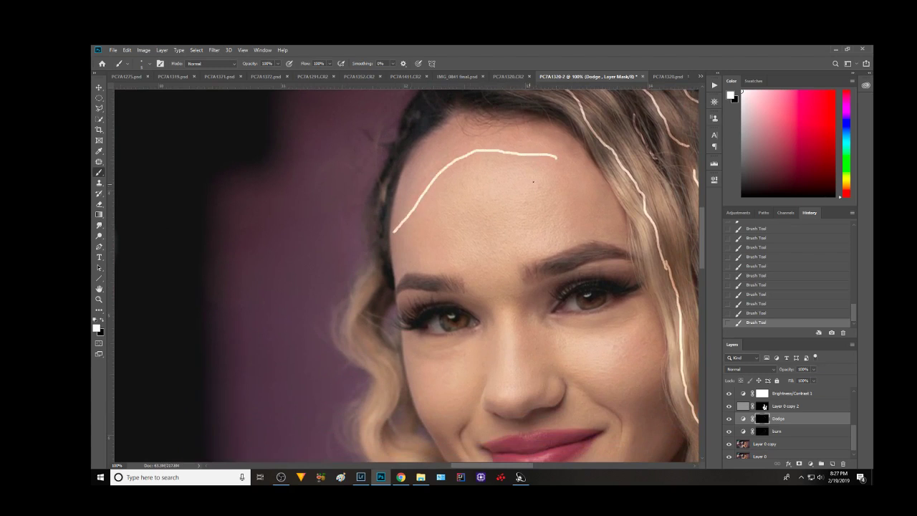
left_click_drag(530, 181, 417, 231)
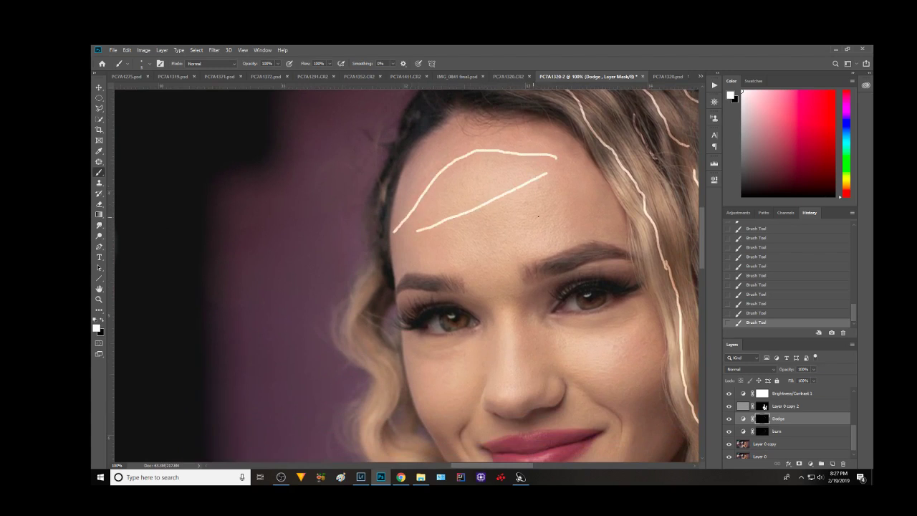
left_click_drag(558, 211, 450, 249)
mouse_move(614, 238)
left_mouse_down()
mouse_move(549, 246)
mouse_move(478, 272)
mouse_move(413, 270)
left_mouse_up()
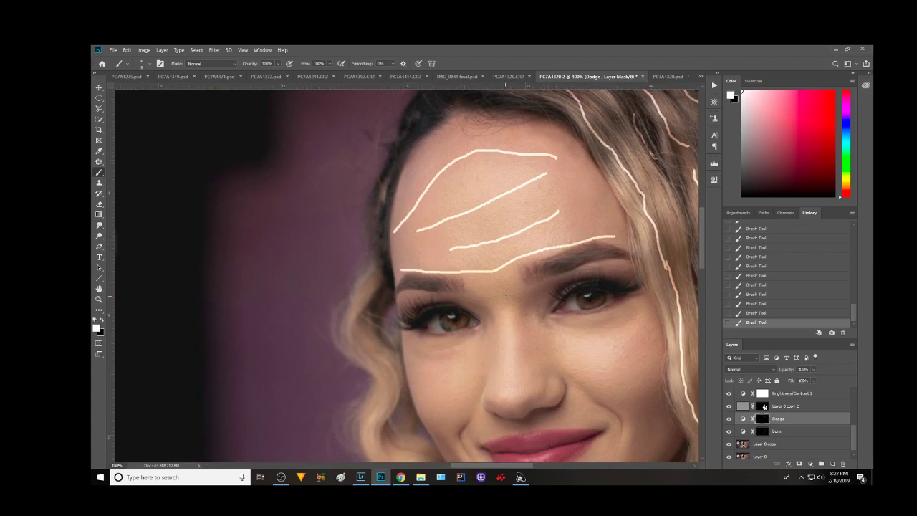
left_click_drag(500, 296, 502, 398)
Paint dodge lines on both cheeks and along the left and right jawline
left_click_drag(551, 361, 469, 240)
mouse_move(565, 202)
left_mouse_down()
mouse_move(528, 224)
mouse_move(480, 228)
mouse_move(482, 238)
mouse_move(545, 270)
left_mouse_up()
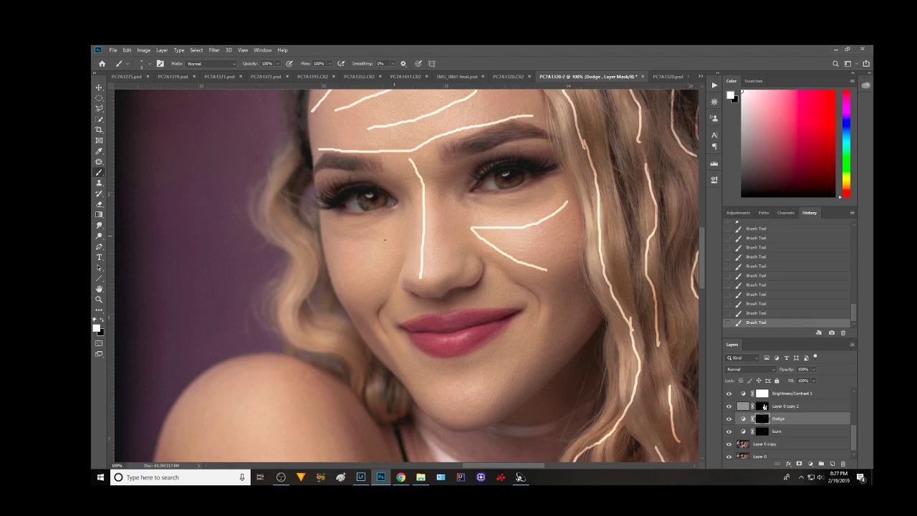
mouse_move(326, 236)
left_mouse_down()
mouse_move(400, 248)
mouse_move(356, 292)
mouse_move(380, 198)
mouse_move(453, 265)
mouse_move(487, 276)
left_mouse_up()
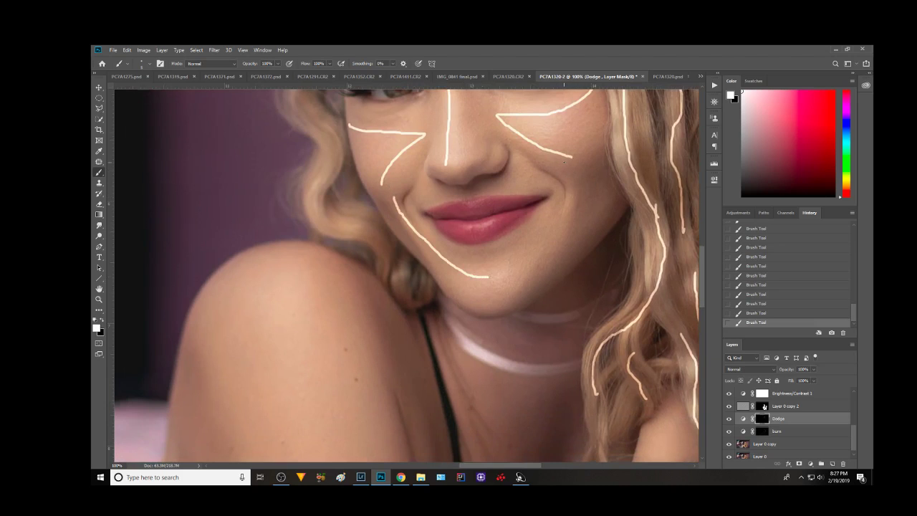
mouse_move(564, 162)
left_mouse_down()
mouse_move(561, 238)
mouse_move(496, 276)
left_mouse_up()
mouse_move(600, 209)
left_mouse_down()
mouse_move(528, 281)
mouse_move(487, 298)
left_mouse_up()
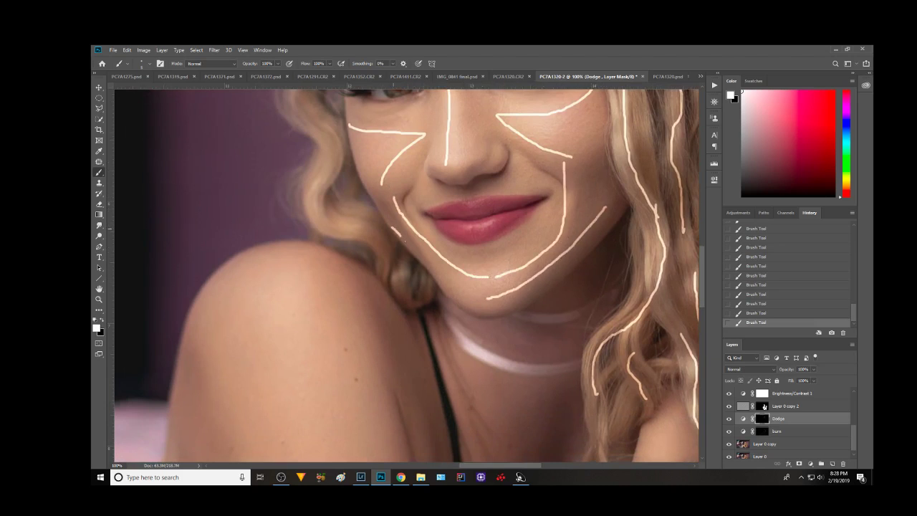
left_click_drag(402, 238, 471, 287)
left_click_drag(512, 250, 501, 329)
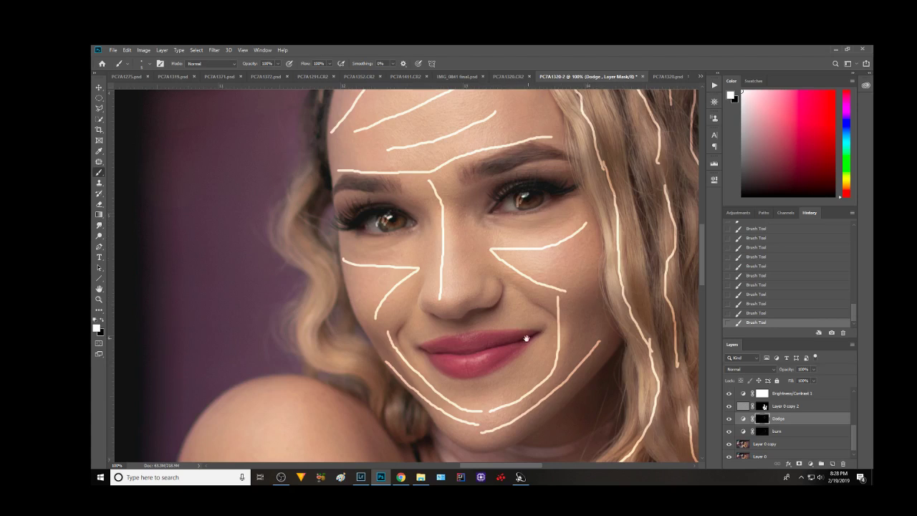
Paint dodge lines down the neck and chest
mouse_move(526, 338)
left_mouse_down()
mouse_move(528, 92)
mouse_move(495, 123)
mouse_move(449, 217)
mouse_move(415, 176)
mouse_move(381, 207)
mouse_move(409, 209)
left_mouse_up()
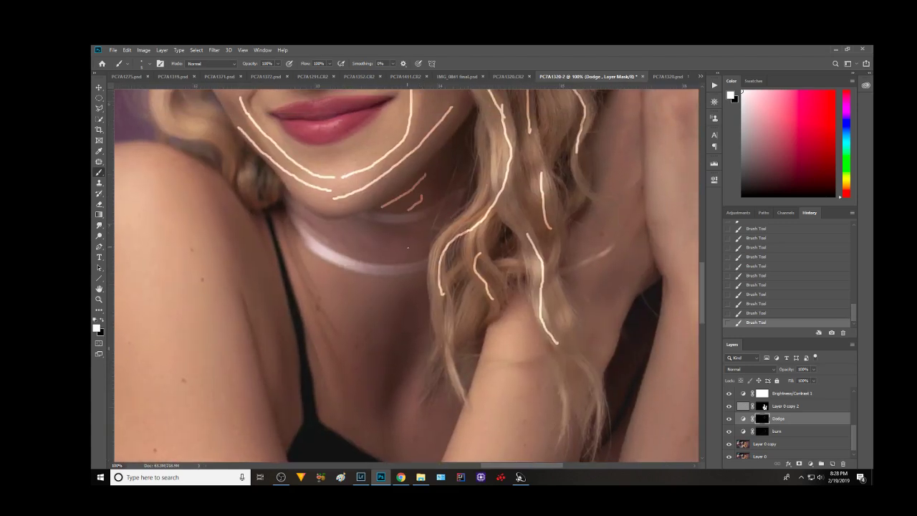
mouse_move(388, 278)
left_mouse_down()
mouse_move(358, 339)
mouse_move(364, 429)
left_mouse_up()
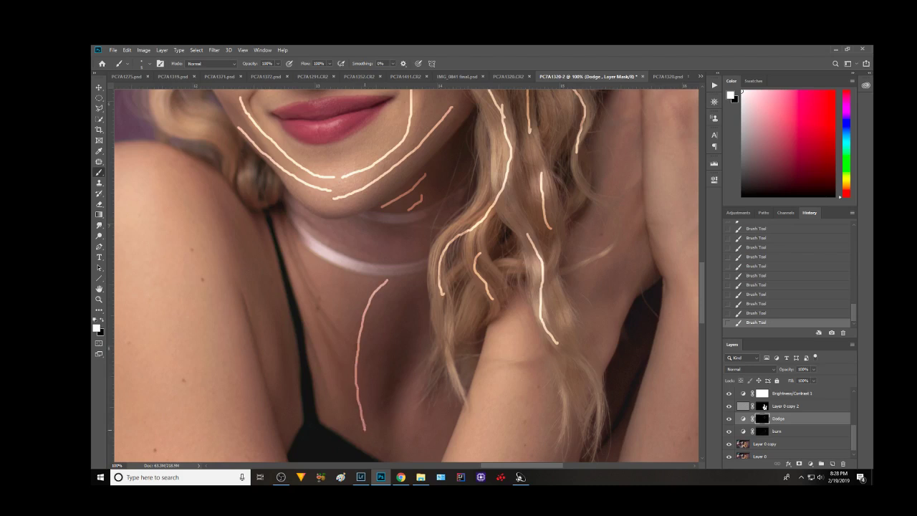
left_click_drag(295, 255, 351, 421)
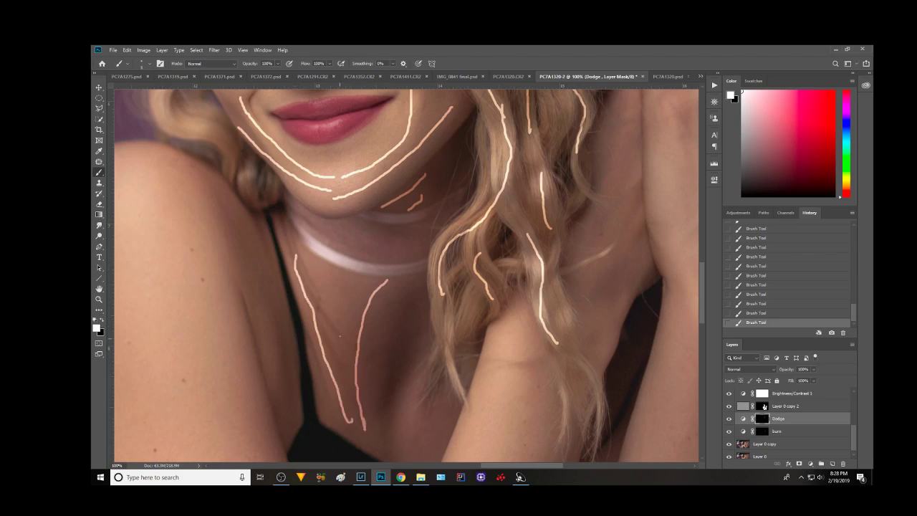
left_click_drag(332, 279, 347, 338)
scroll(358, 315, "down", 3)
scroll(375, 293, "down", 3)
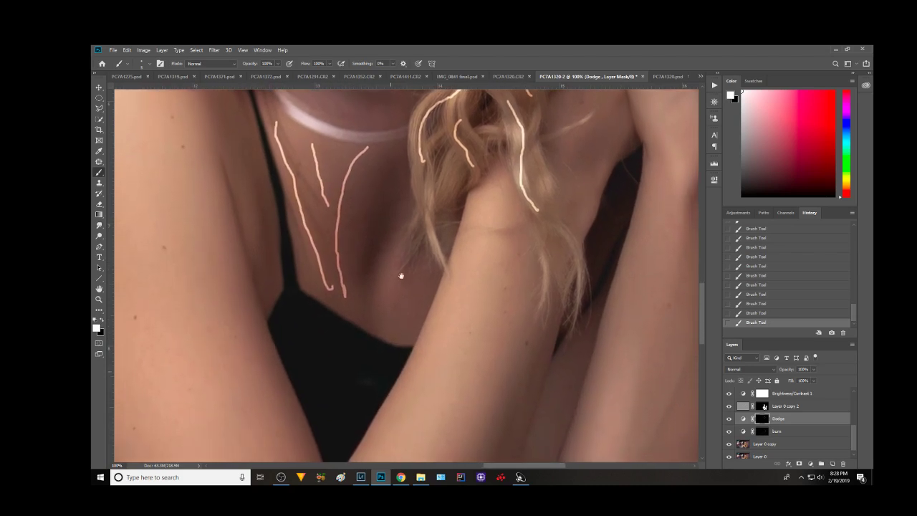
mouse_move(272, 254)
left_mouse_down()
mouse_move(471, 337)
mouse_move(530, 302)
left_mouse_up()
scroll(496, 318, "down", 1)
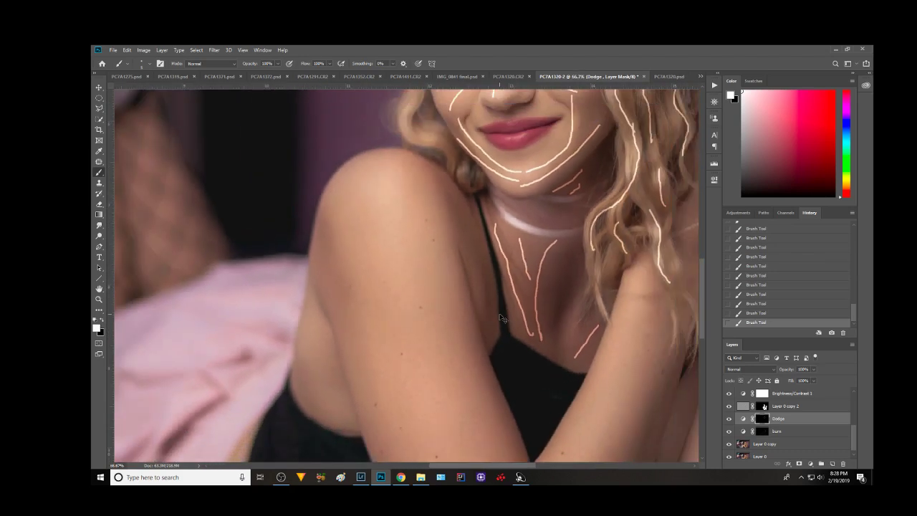
scroll(496, 317, "down", 1)
scroll(496, 317, "down", 1)
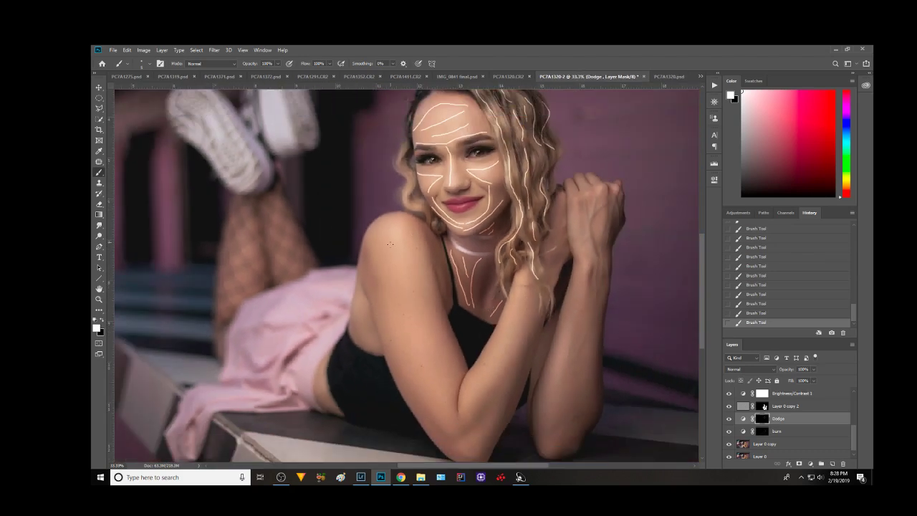
Paint highlight lines along the shoulder, upper arm, both forearms and the hand
mouse_move(396, 221)
left_mouse_down()
mouse_move(417, 318)
mouse_move(444, 370)
left_mouse_up()
mouse_move(377, 234)
left_mouse_down()
mouse_move(403, 344)
mouse_move(430, 391)
left_mouse_up()
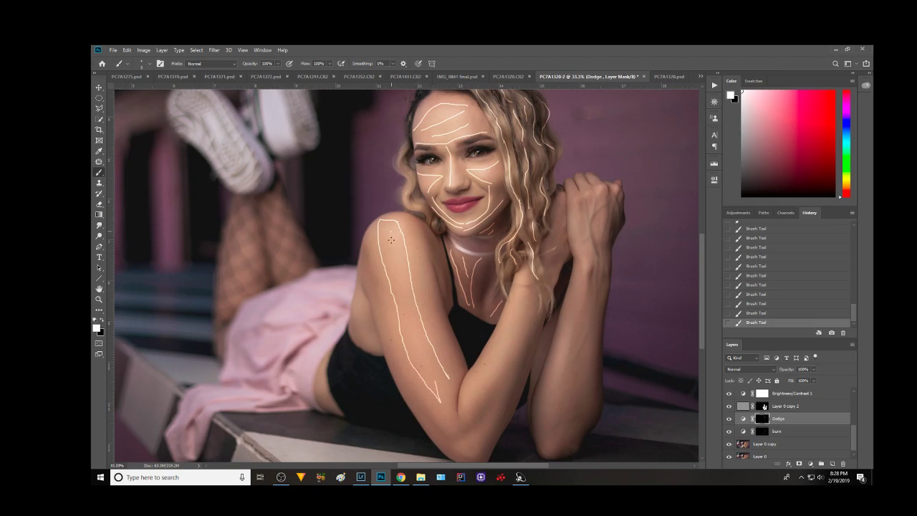
left_click_drag(391, 240, 423, 360)
mouse_move(525, 283)
left_mouse_down()
mouse_move(505, 341)
mouse_move(472, 382)
mouse_move(470, 396)
mouse_move(500, 410)
mouse_move(472, 445)
left_mouse_up()
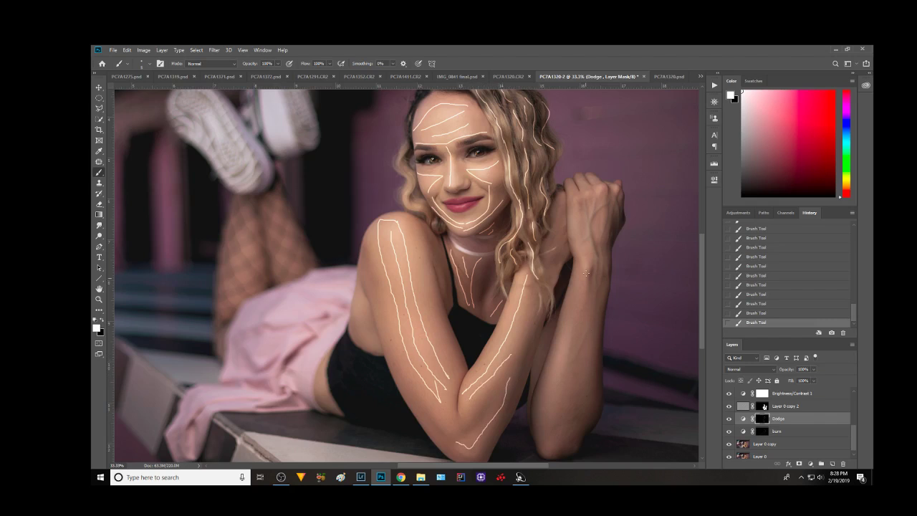
mouse_move(586, 273)
left_mouse_down()
mouse_move(552, 382)
mouse_move(547, 439)
left_mouse_up()
mouse_move(585, 307)
left_mouse_down()
mouse_move(563, 355)
mouse_move(558, 416)
left_mouse_up()
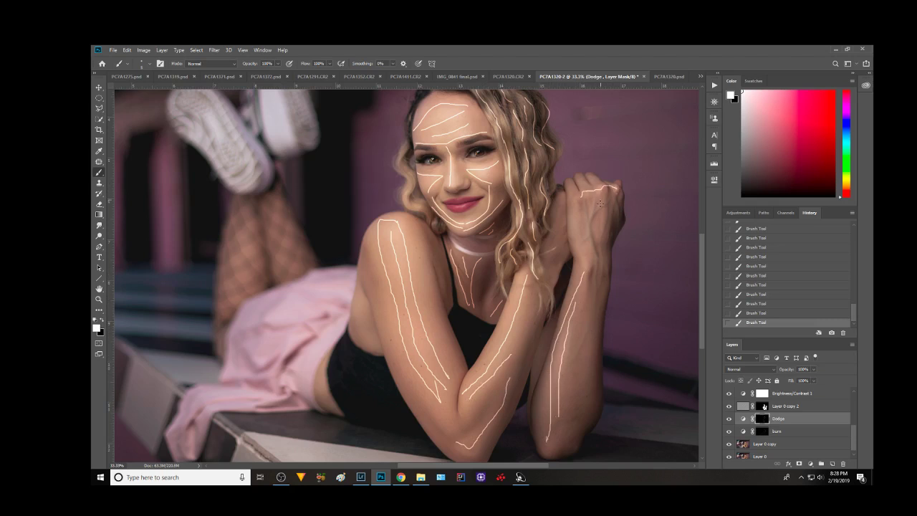
left_click_drag(599, 203, 586, 255)
left_click_drag(568, 208, 584, 250)
Highlight the skirt folds, its lower edge, and the side of the torso
left_click_drag(308, 335, 257, 360)
mouse_move(311, 314)
left_mouse_down()
mouse_move(287, 317)
mouse_move(311, 296)
left_mouse_up()
mouse_move(265, 399)
left_mouse_down()
mouse_move(209, 398)
mouse_move(226, 404)
left_mouse_up()
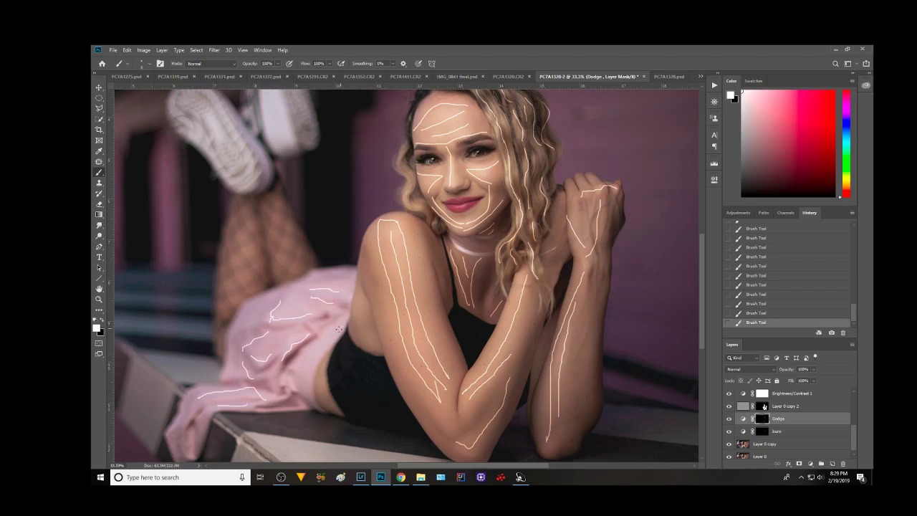
mouse_move(338, 329)
left_mouse_down()
mouse_move(307, 399)
mouse_move(318, 394)
left_mouse_up()
mouse_move(362, 297)
left_mouse_down()
mouse_move(357, 316)
mouse_move(380, 349)
left_mouse_up()
Give the Dodge mask a 40 px feather in its Properties, starting from 30
left_click(715, 181)
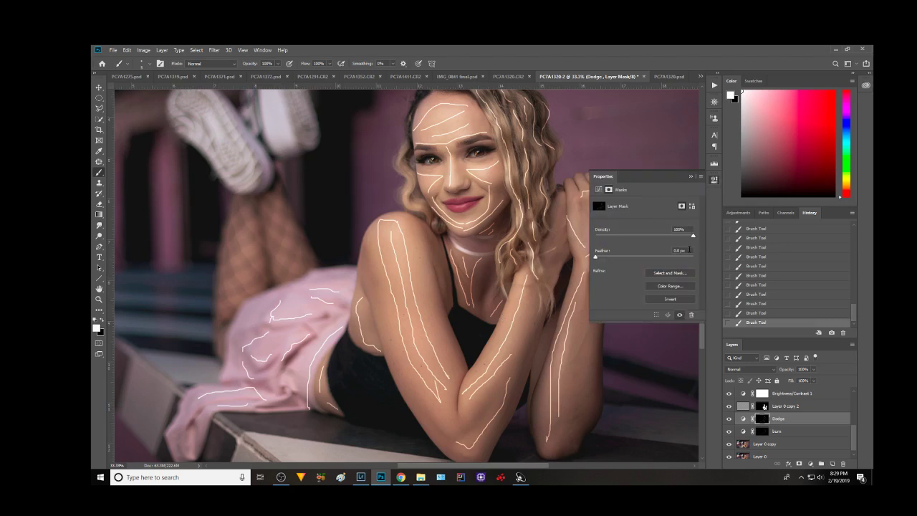
type("30")
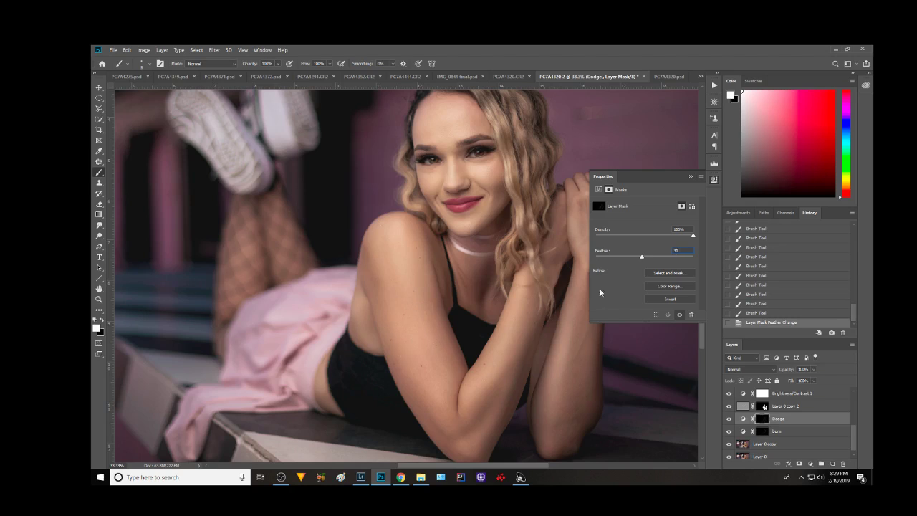
left_click_drag(600, 245, 607, 245)
left_click(689, 176)
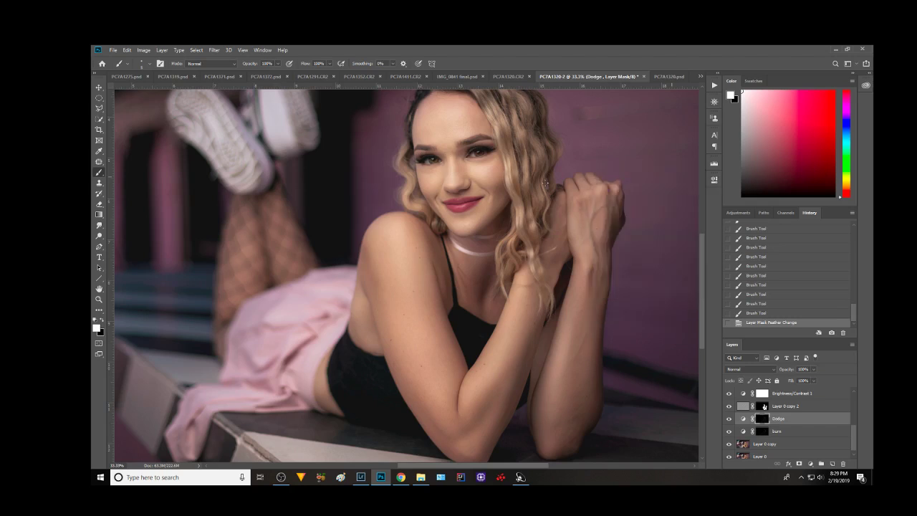
left_click_drag(511, 129, 525, 188)
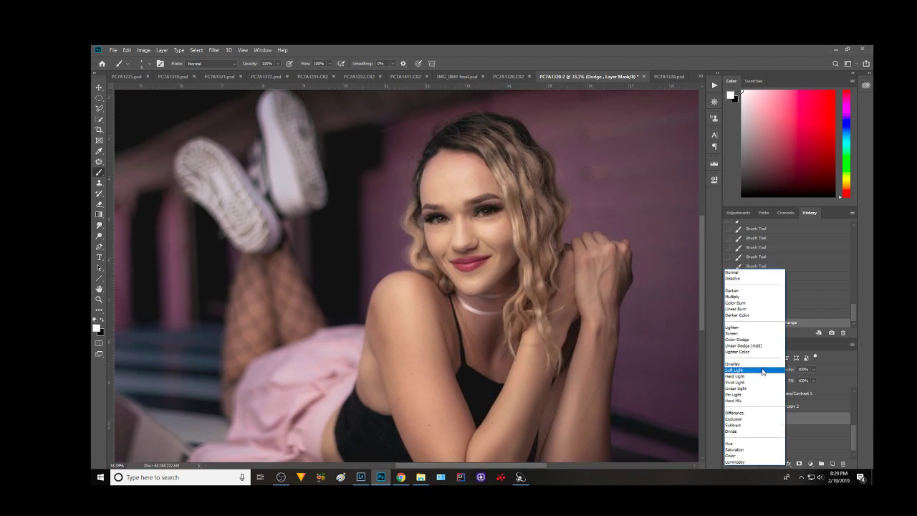
Switch the Dodge layer to Overlay at 80% opacity, toggling it to compare
left_click(765, 370)
left_click(735, 364)
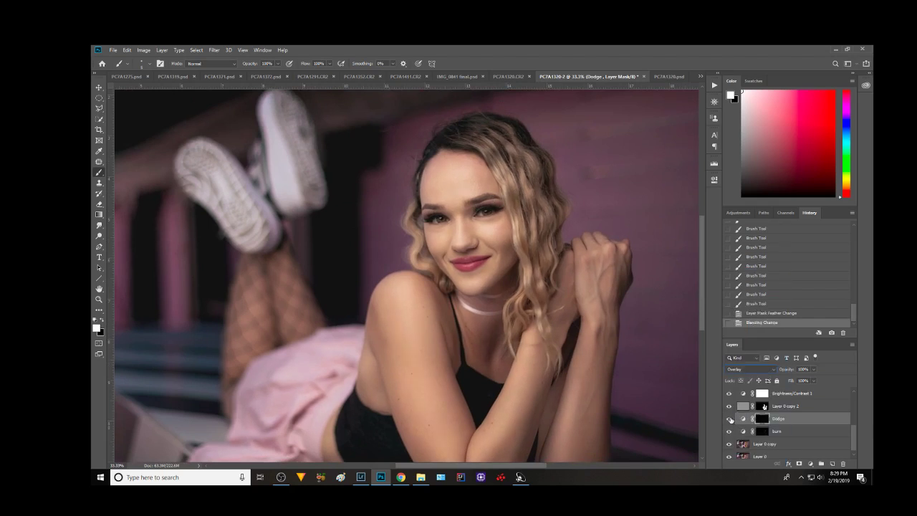
left_click(730, 419)
left_click(730, 419)
left_click(813, 371)
type("80")
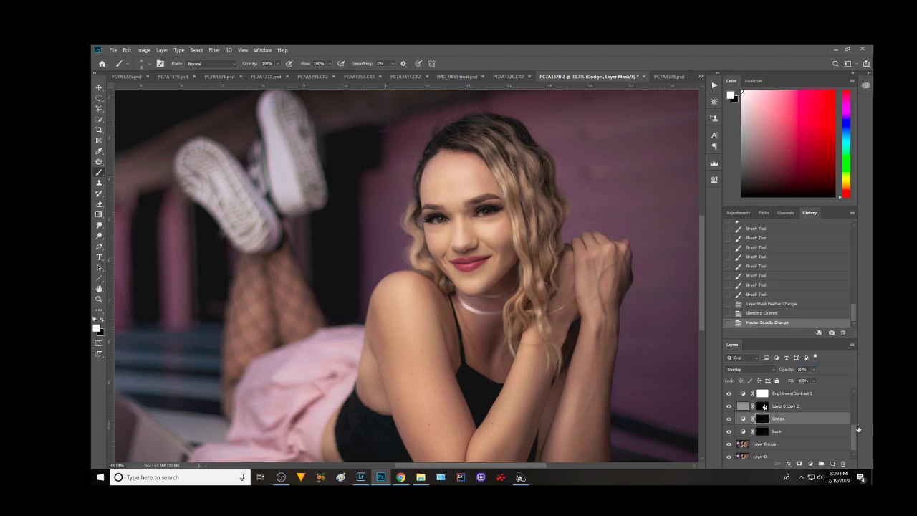
scroll(788, 412, "down", 1)
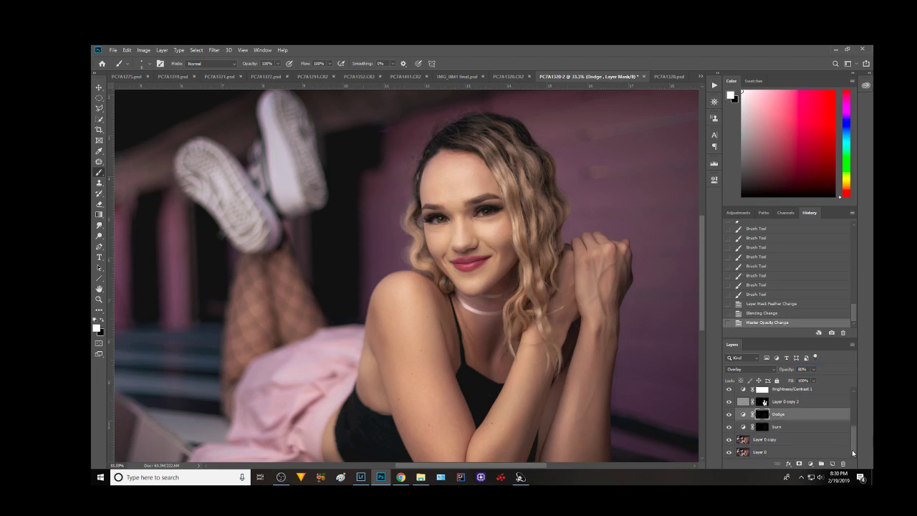
scroll(690, 358, "down", 2, "alt")
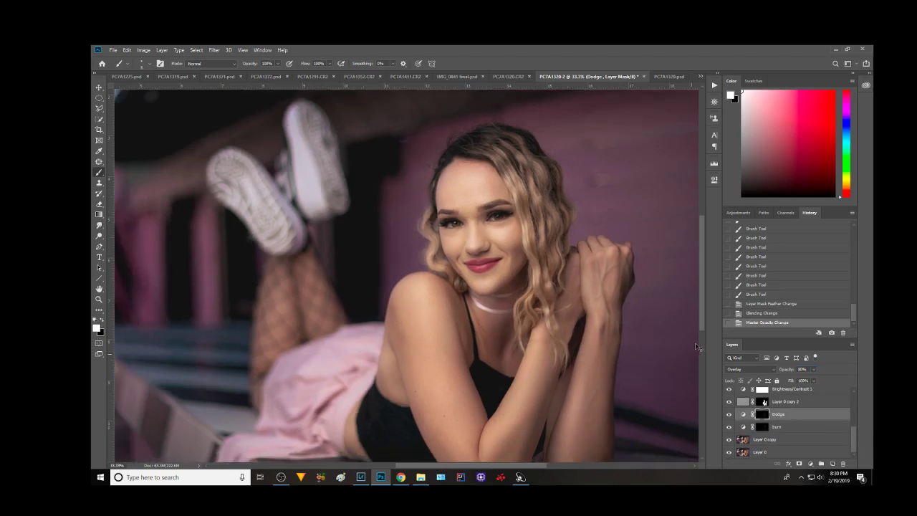
left_click(728, 414)
left_click(728, 414)
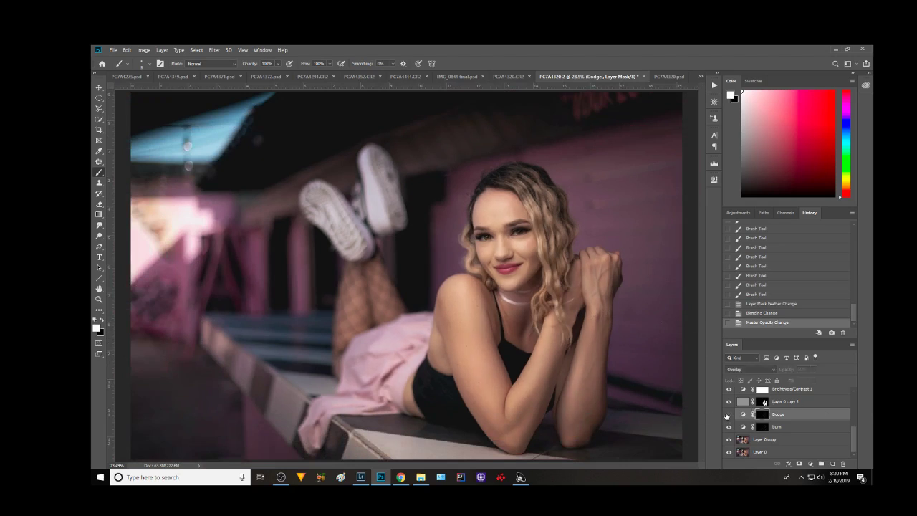
left_click(728, 414)
left_click(728, 428)
left_click(728, 427)
left_click(729, 428)
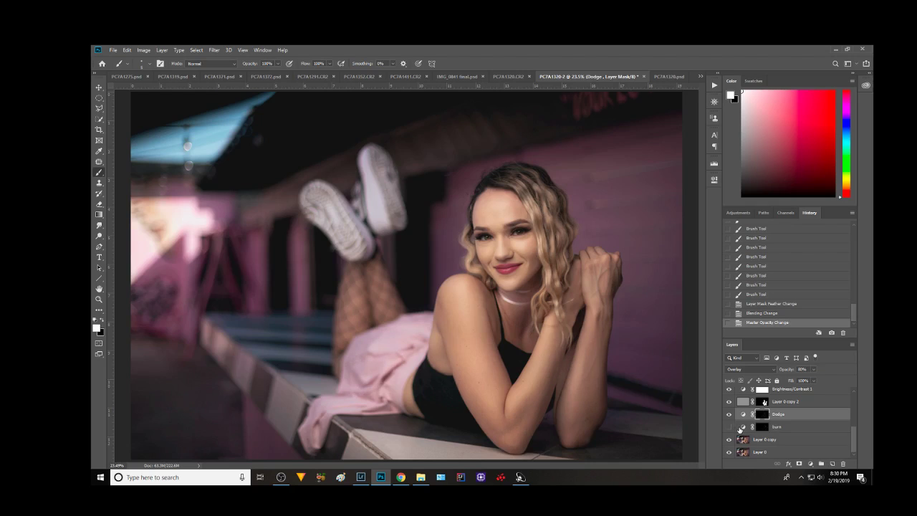
left_click(728, 427)
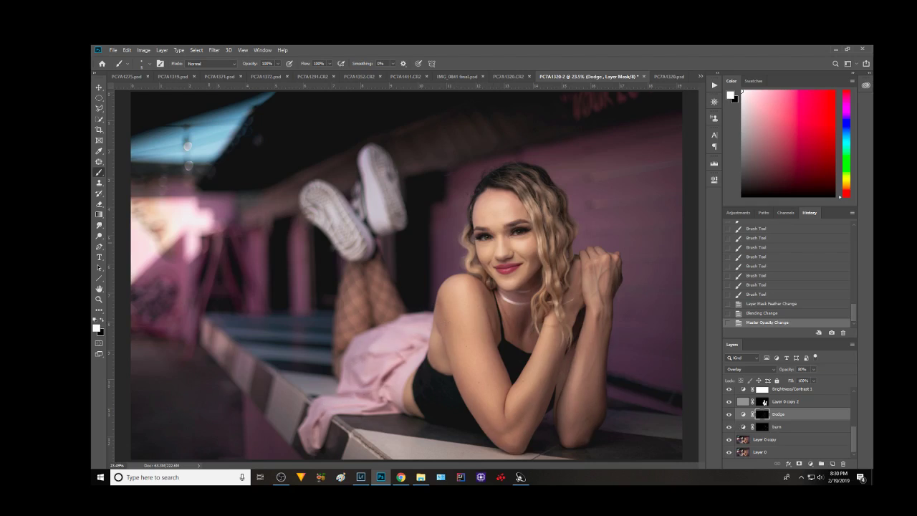
left_click(100, 204)
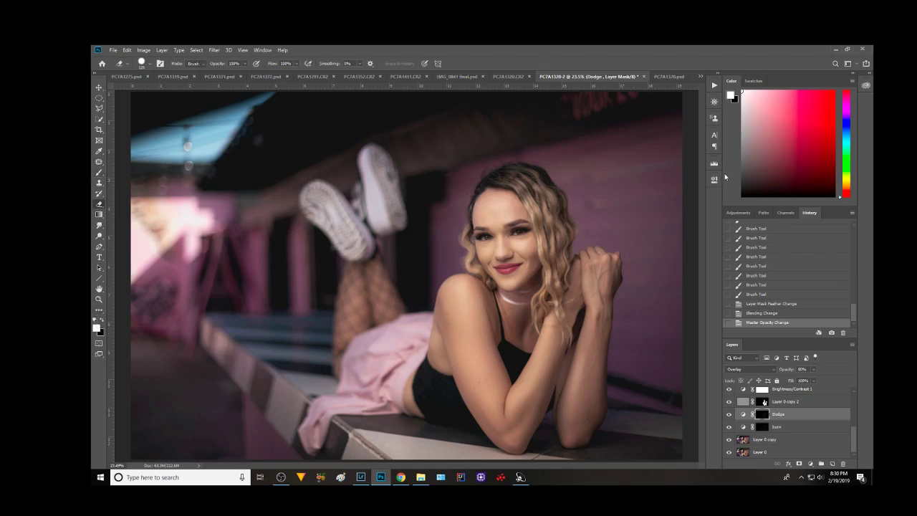
Drop the Dodge mask feather to 0 to inspect, then restore 40 px
left_click(713, 180)
left_click_drag(646, 257, 595, 256)
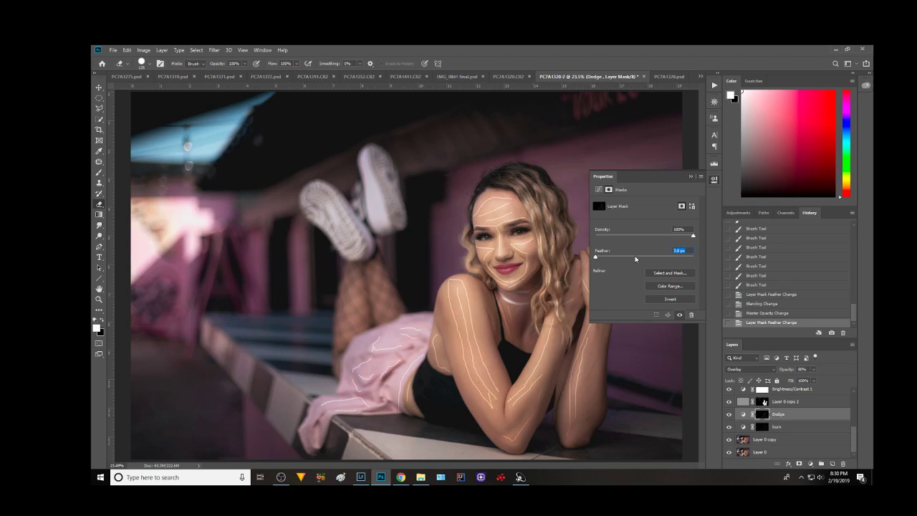
type("40")
Remove the Burn mask feather and erase a stray burn mark near the shoulder
left_click(764, 428)
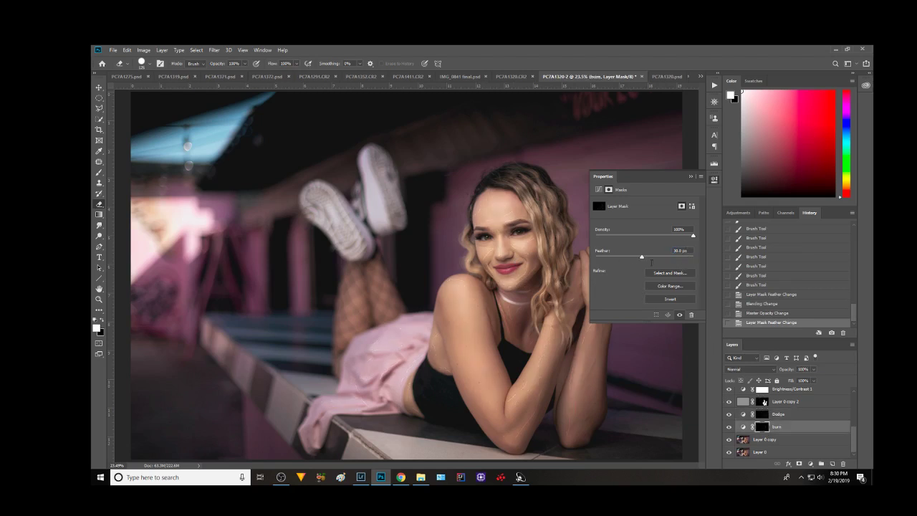
left_click_drag(642, 259, 536, 263)
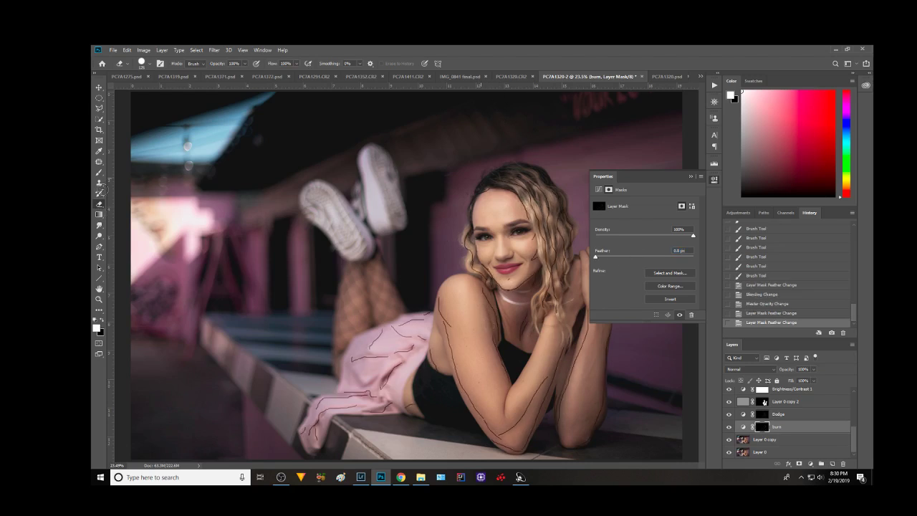
left_click(99, 173)
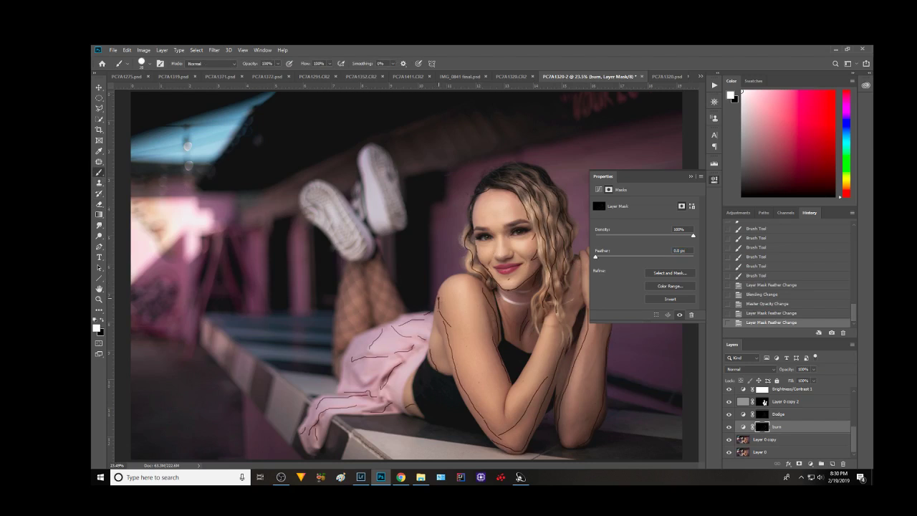
left_click_drag(437, 317, 440, 298)
key("ctrl+z")
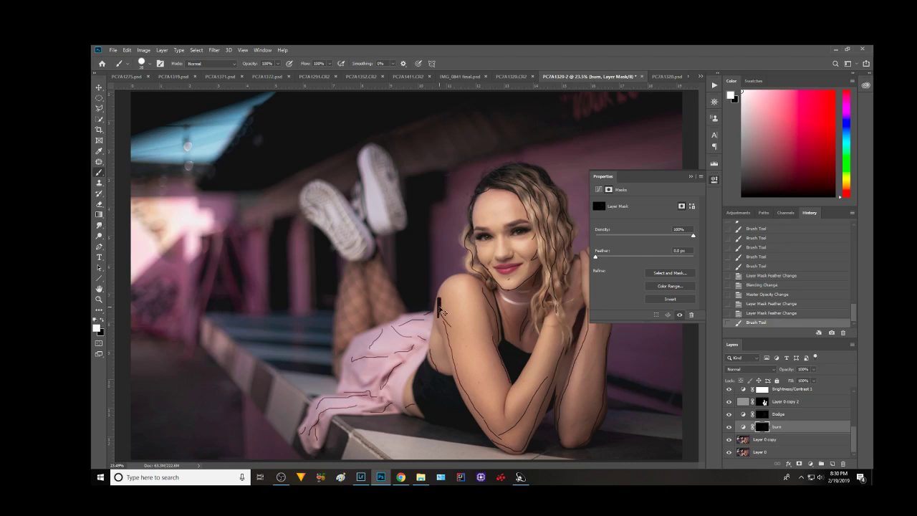
left_click(100, 204)
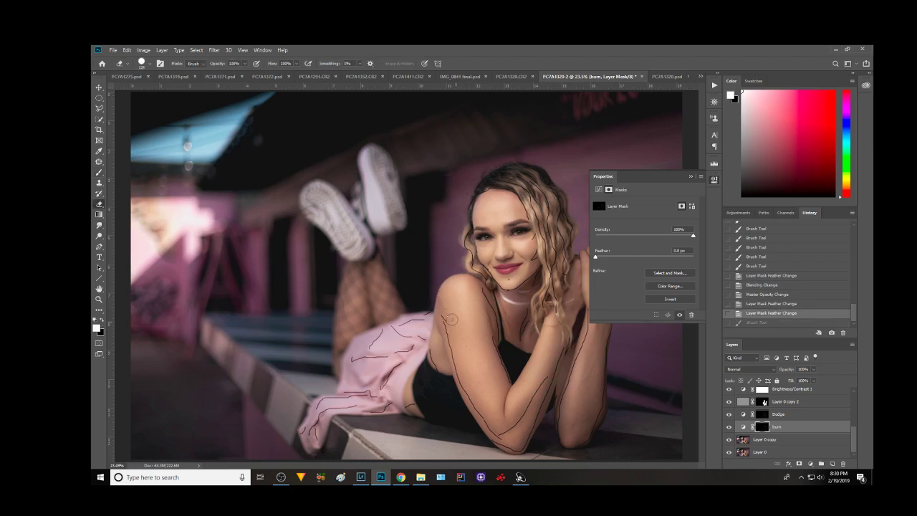
left_click_drag(448, 312, 447, 298)
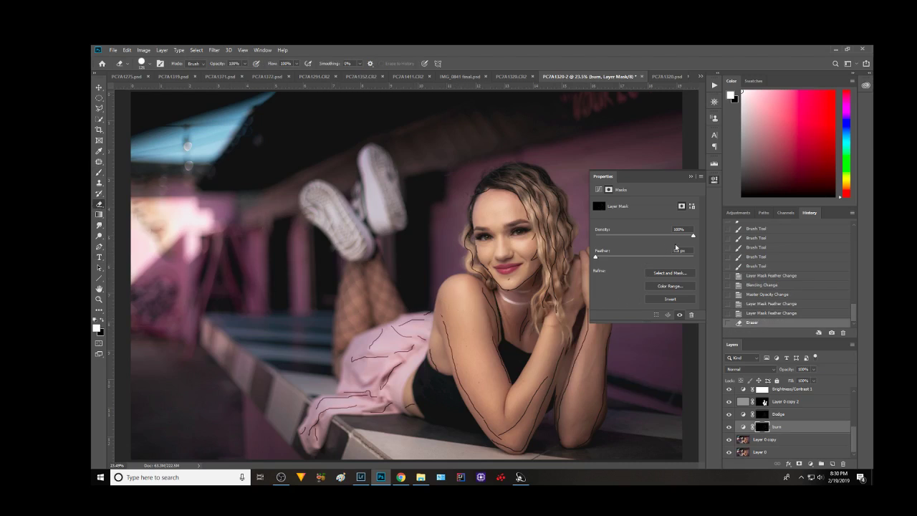
Set the Burn mask feather to 30 px and compare with Burn hidden and shown
type("30")
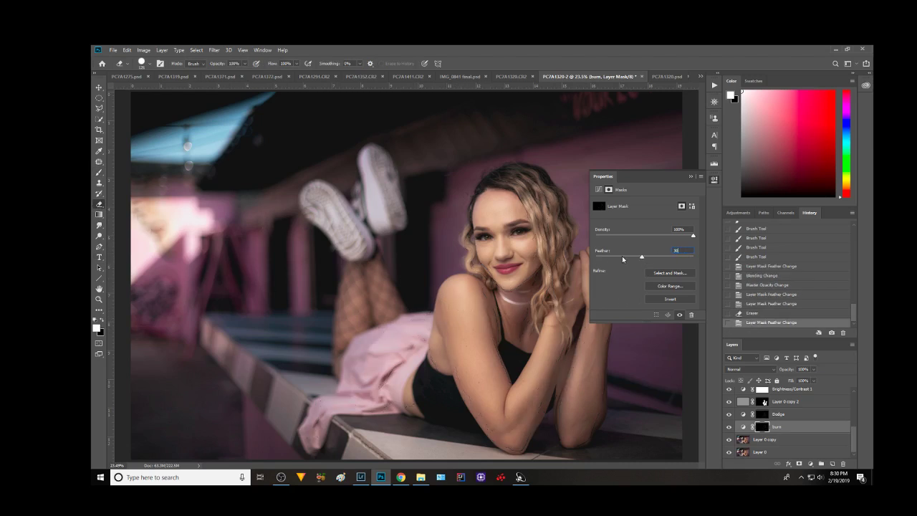
key("Return")
left_click(714, 179)
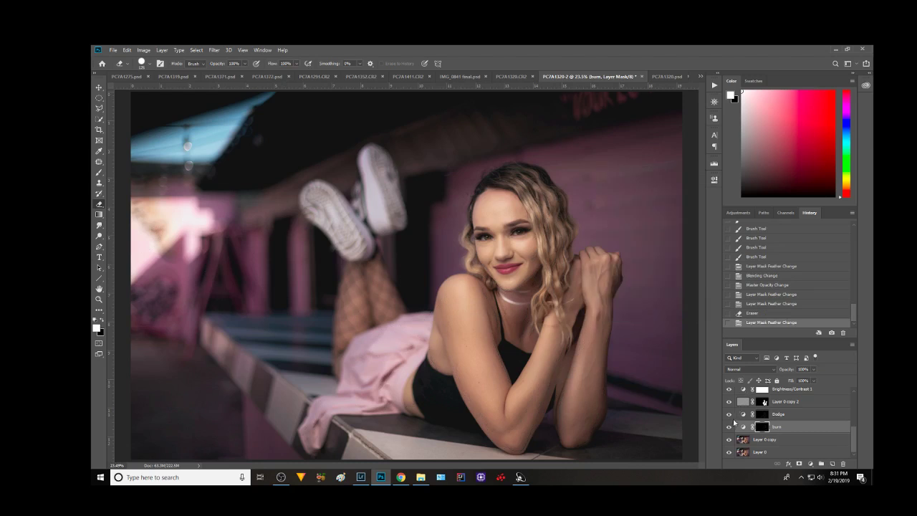
left_click(729, 426)
left_click(728, 427)
left_click(729, 426)
Raise Gradient Map 1 opacity to 15% and hide it to compare colours
left_click_drag(855, 439, 865, 400)
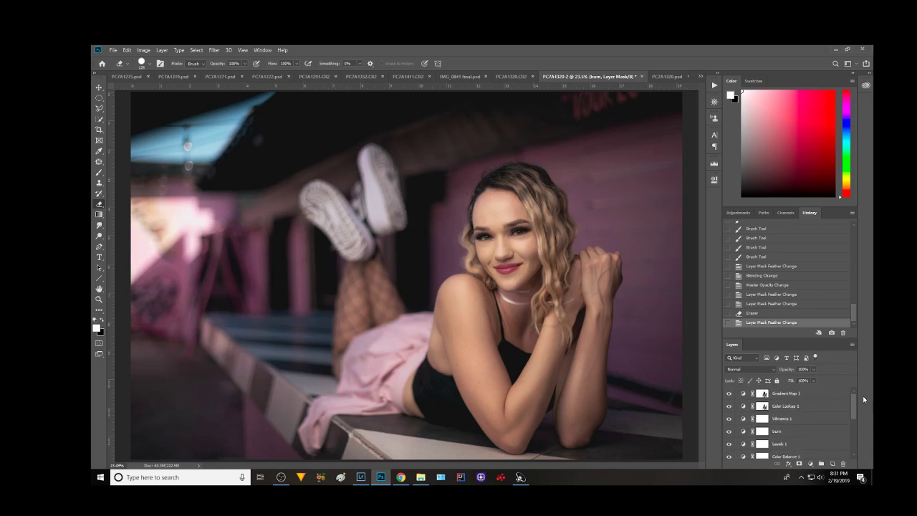
left_click(742, 393)
left_click(714, 179)
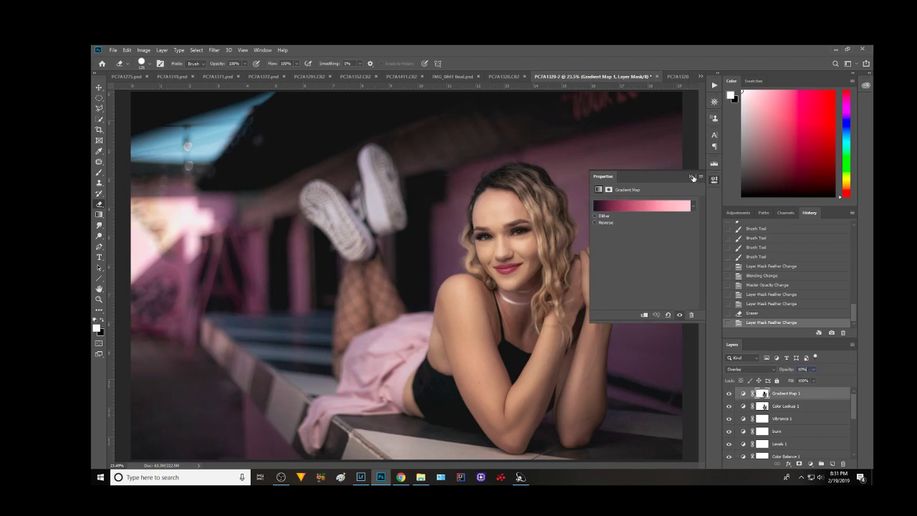
left_click(691, 177)
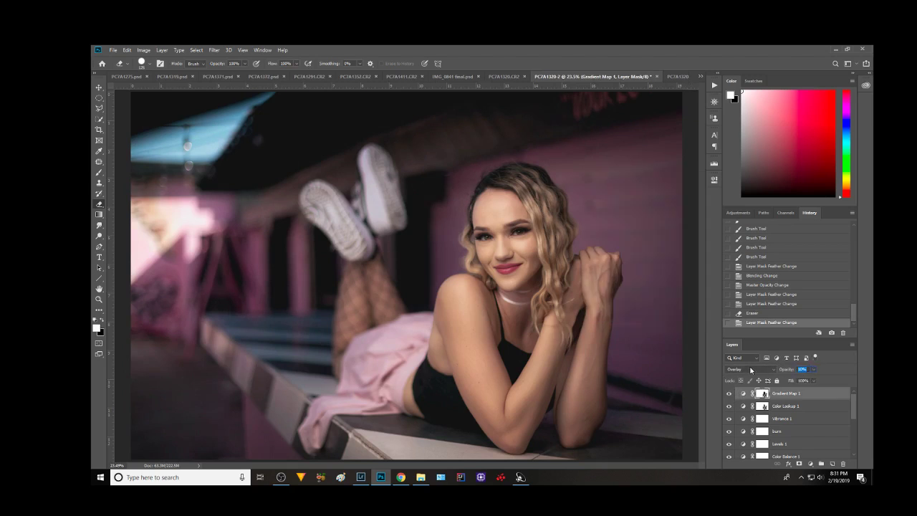
type("15")
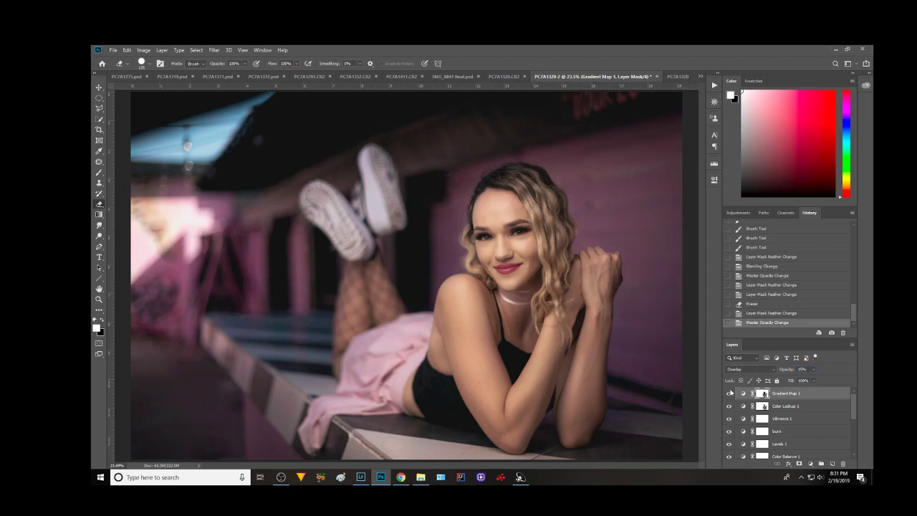
left_click(728, 393)
scroll(675, 327, "up", 5)
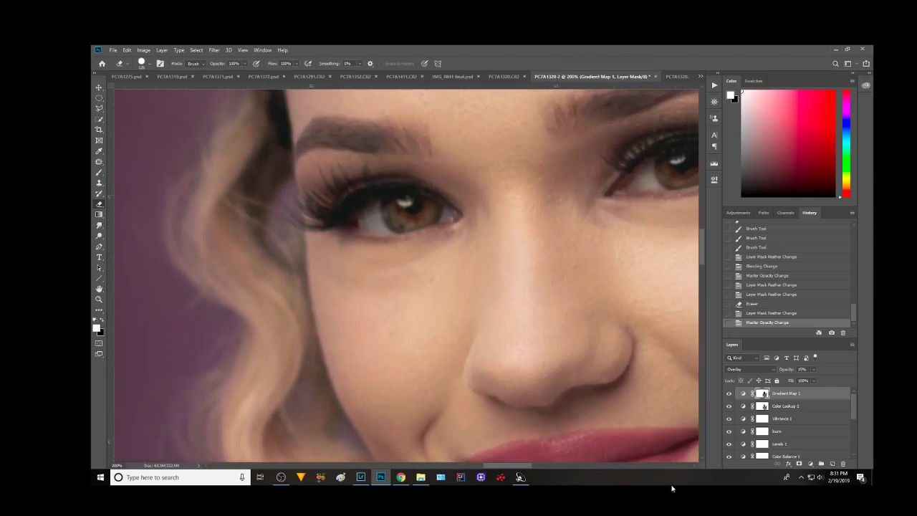
scroll(786, 444, "down", 3)
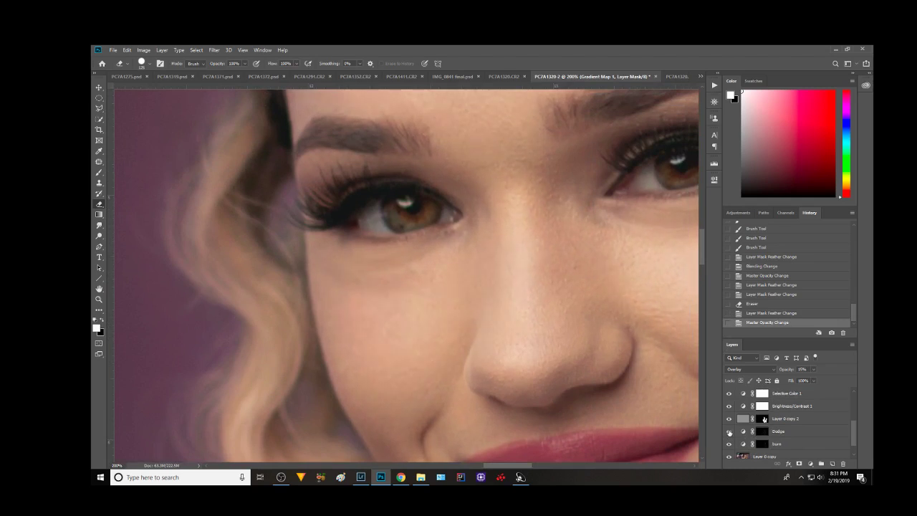
left_click(729, 432)
key("ctrl+minus")
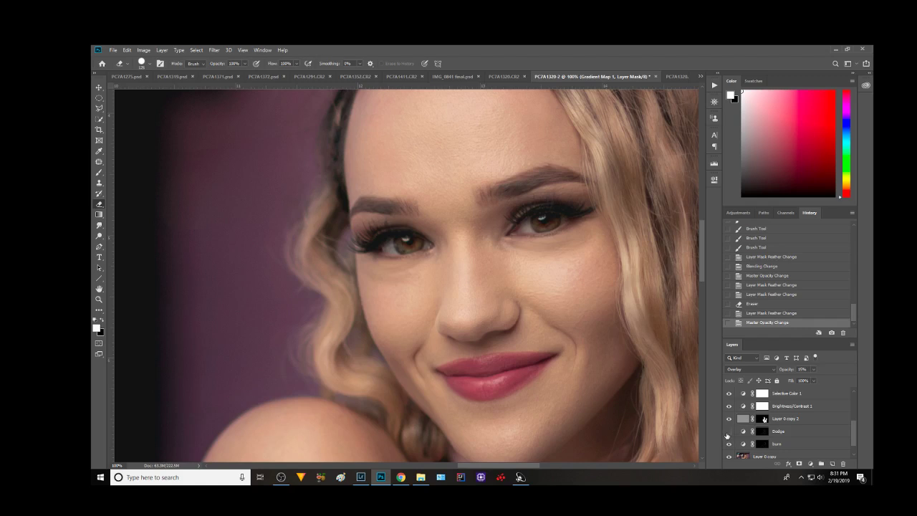
left_click(728, 432)
mouse_move(853, 435)
left_mouse_down()
mouse_move(852, 404)
mouse_move(851, 439)
left_mouse_up()
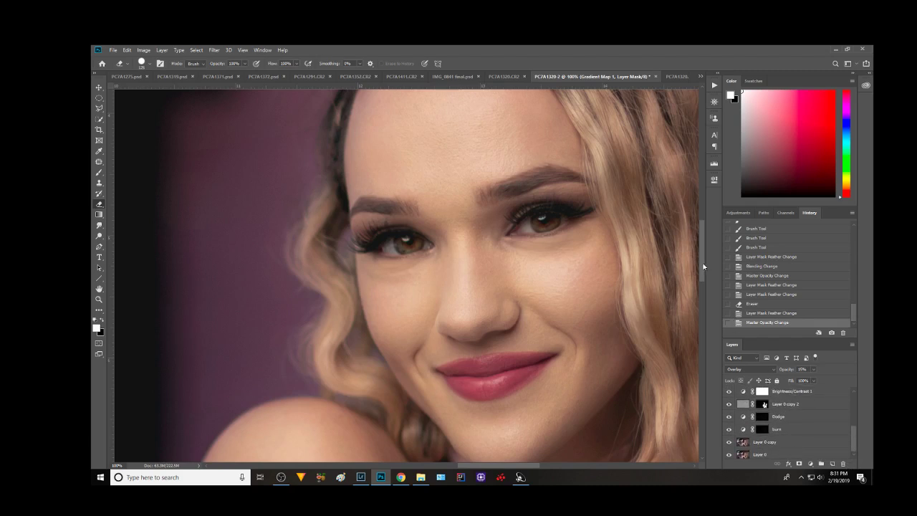
left_click_drag(702, 266, 700, 242)
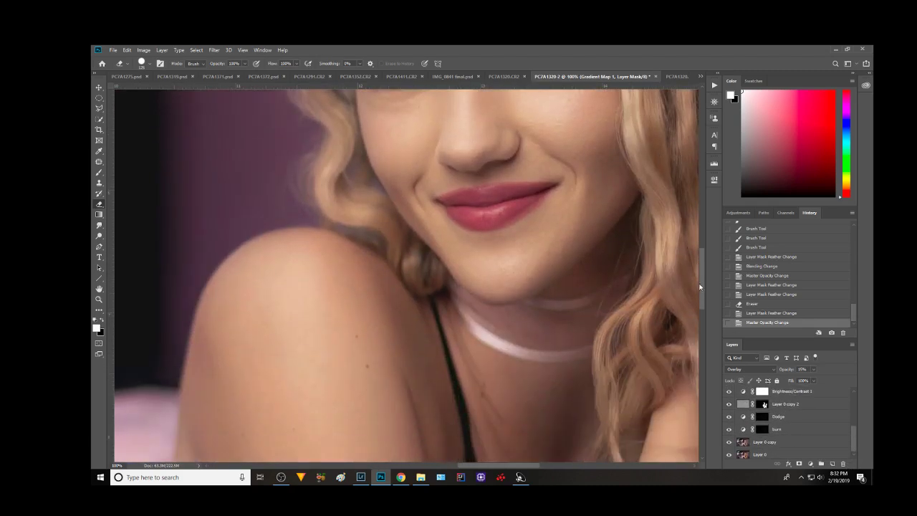
left_click_drag(701, 232, 702, 258)
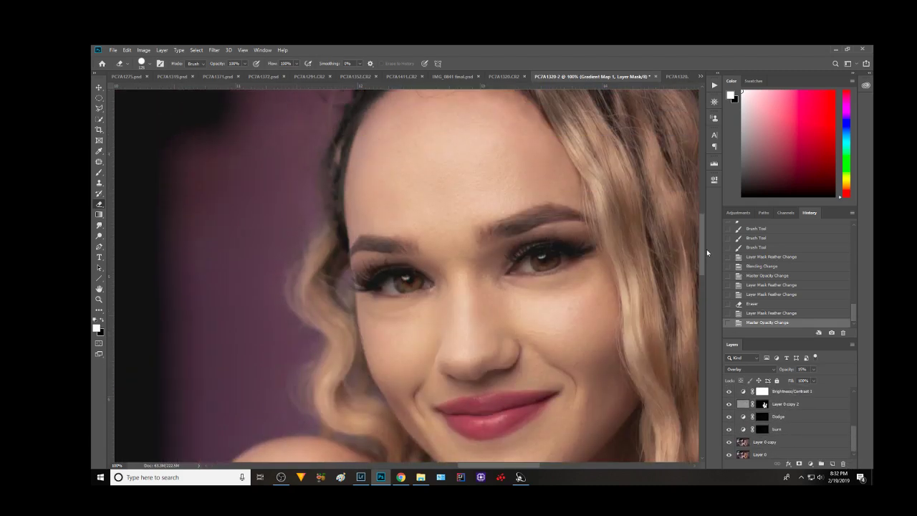
scroll(787, 440, "down", 1)
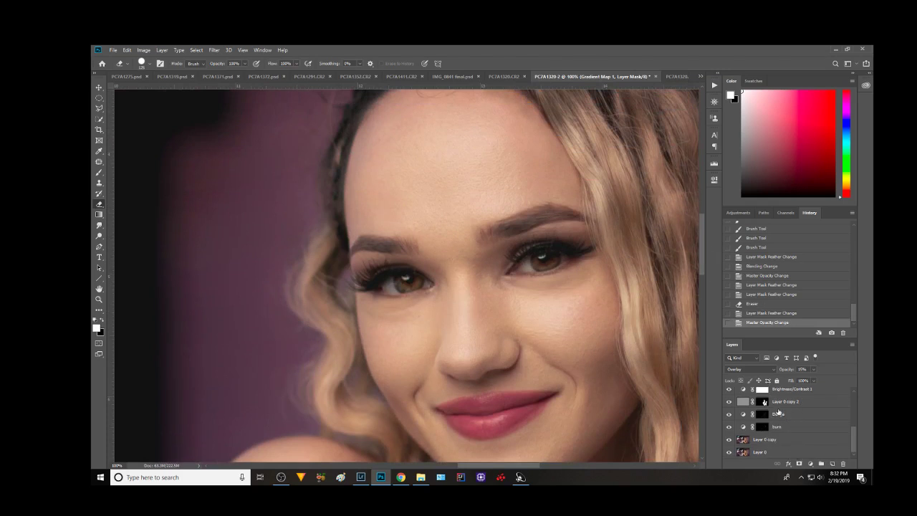
left_click(763, 442)
scroll(768, 429, "up", 1)
scroll(777, 431, "up", 1)
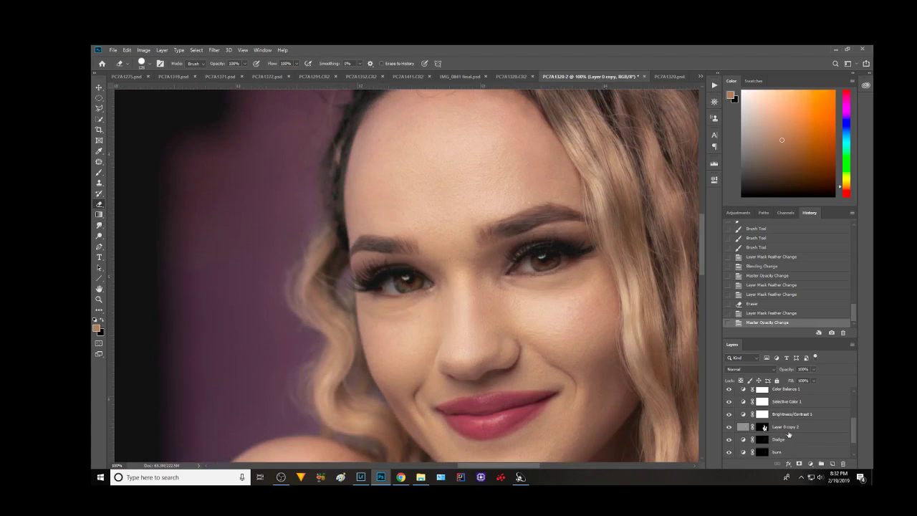
left_click(787, 427)
left_click(812, 464)
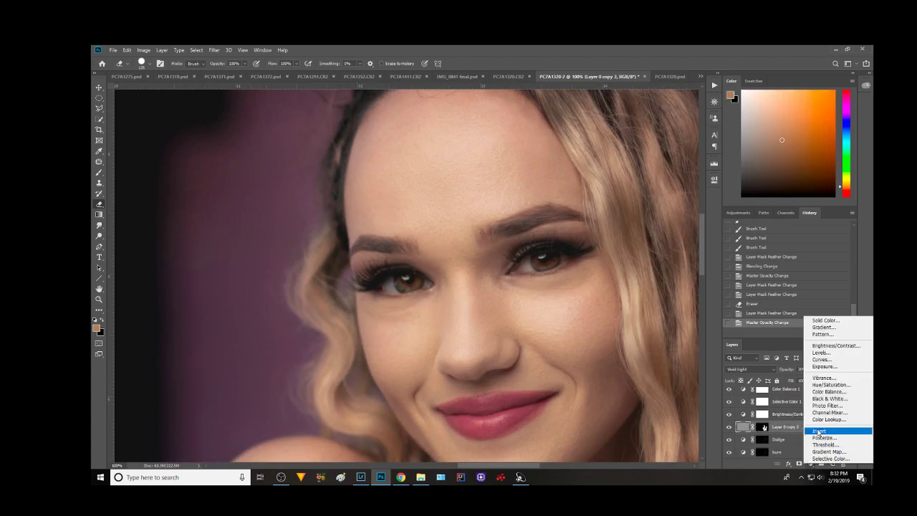
left_click(824, 362)
left_click_drag(653, 263, 648, 256)
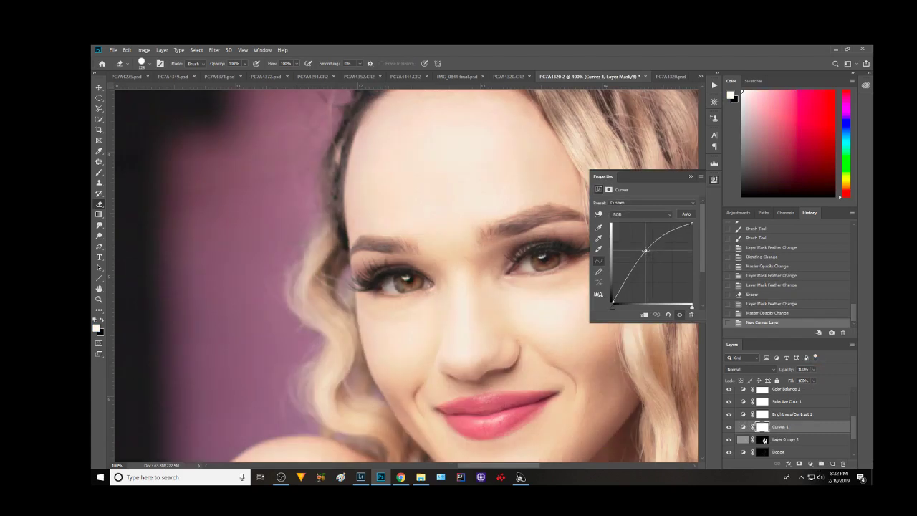
mouse_move(648, 256)
left_mouse_down()
mouse_move(662, 252)
mouse_move(652, 250)
mouse_move(621, 304)
left_mouse_up()
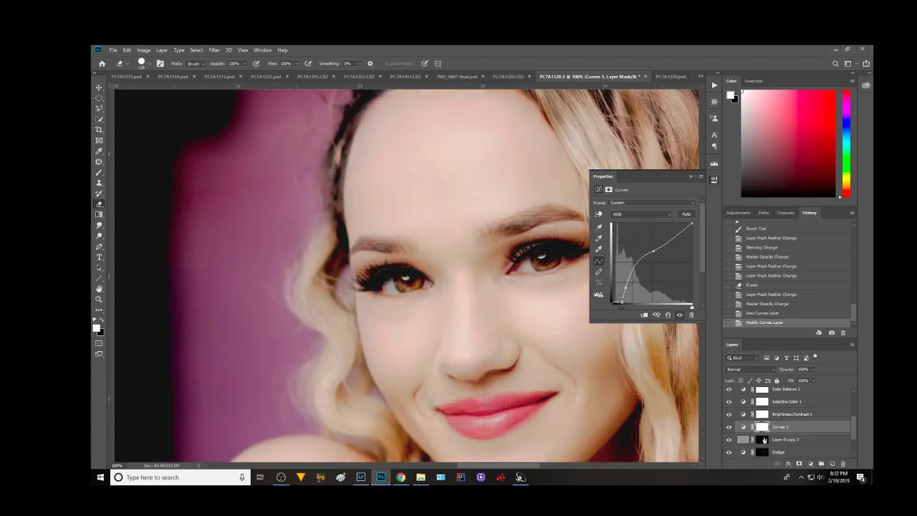
mouse_move(626, 287)
left_mouse_down()
mouse_move(668, 235)
mouse_move(616, 296)
left_mouse_up()
left_click(645, 257)
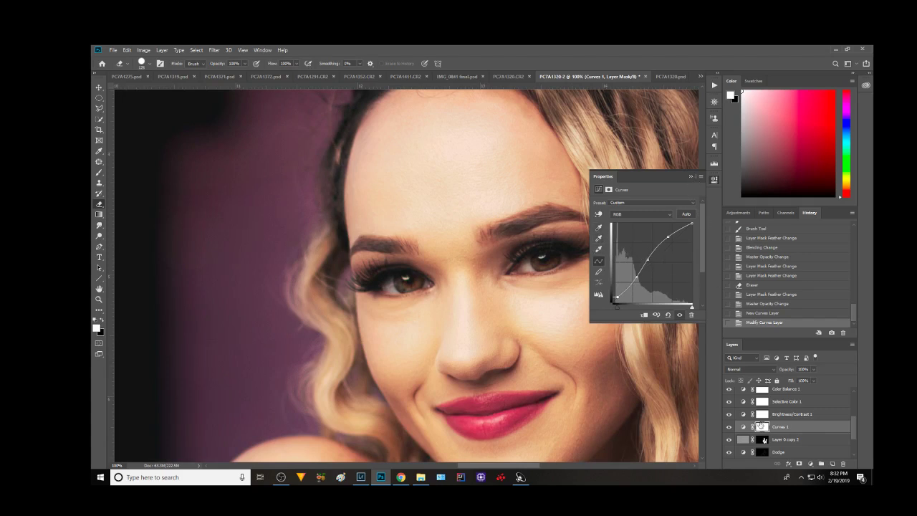
key("Delete")
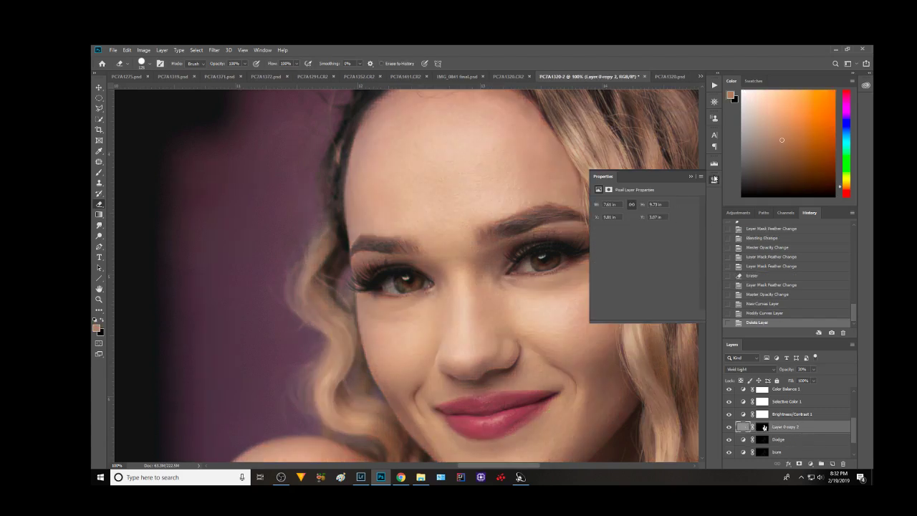
Add a Curves layer with a white point sampled from the photo and an inverted mask
left_click(691, 177)
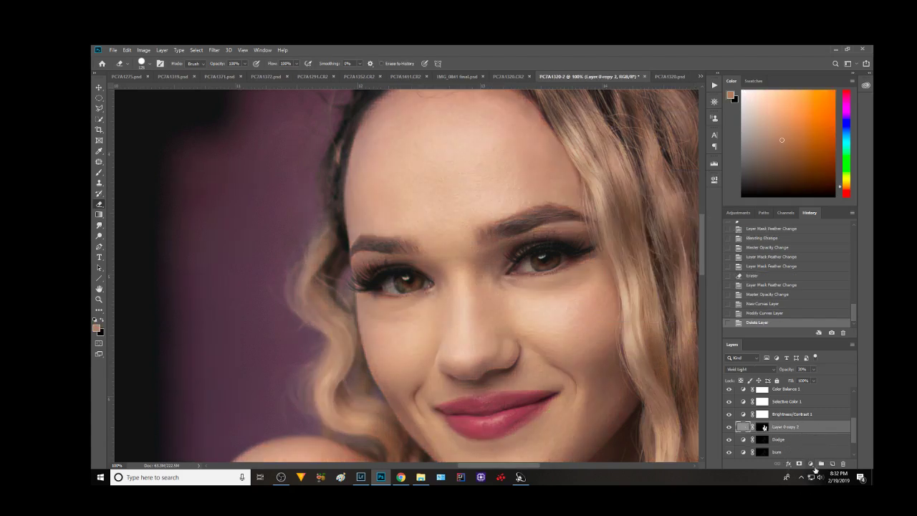
left_click(811, 465)
left_click(823, 361)
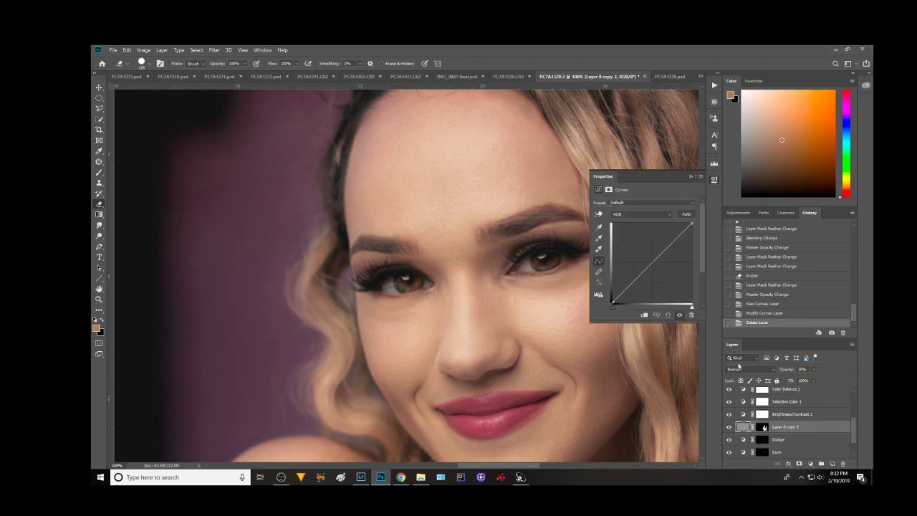
left_click(599, 248)
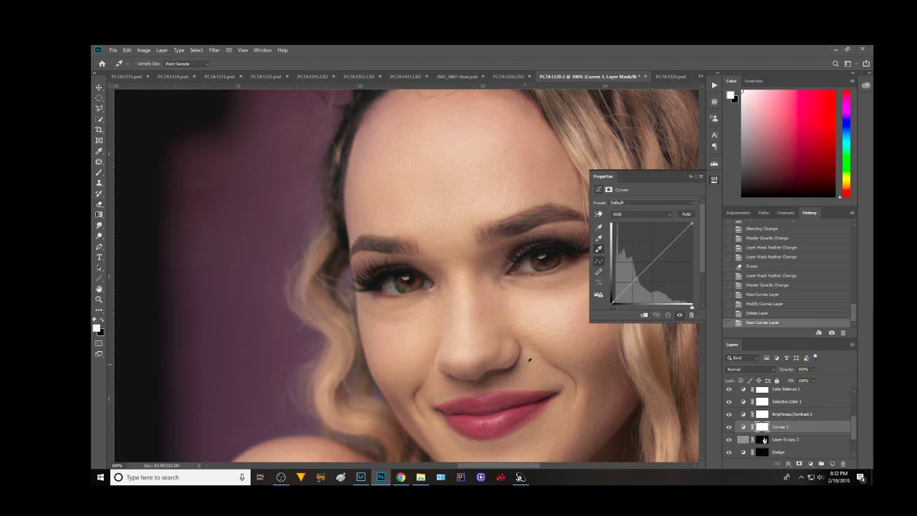
key("ctrl+0")
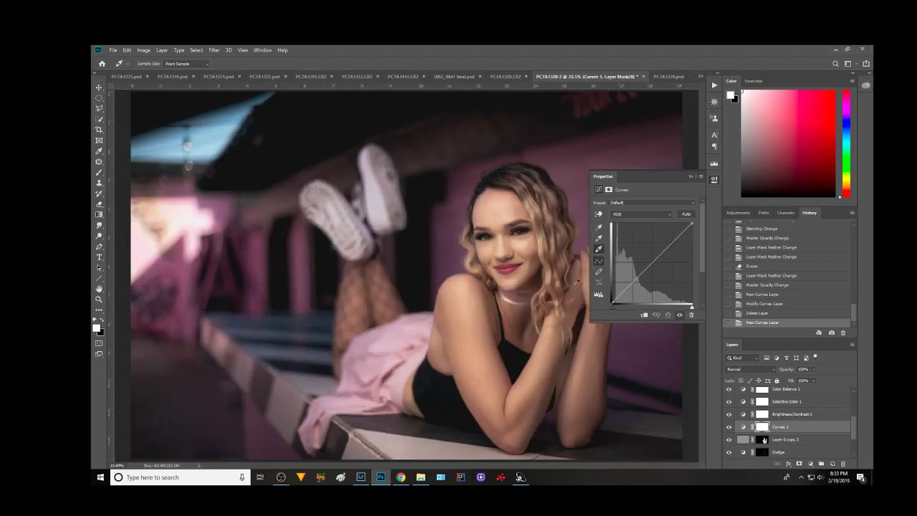
left_click(375, 206)
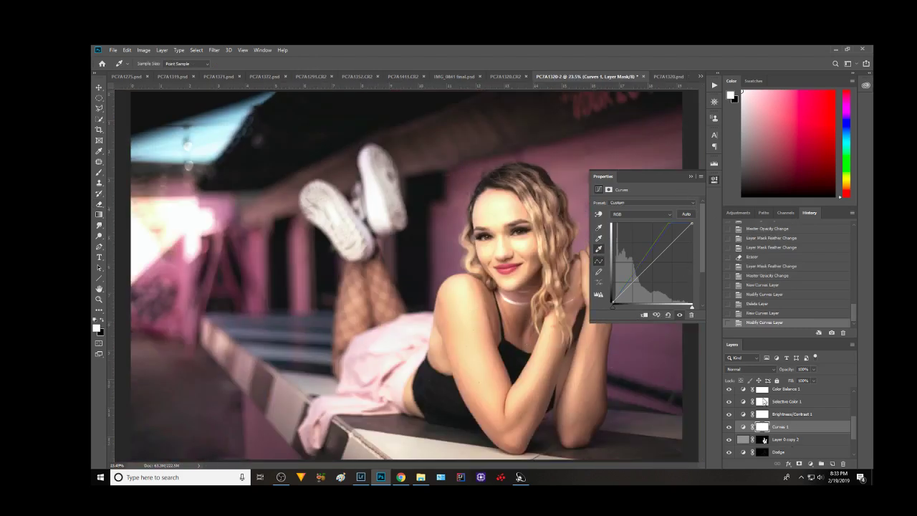
left_click(691, 177)
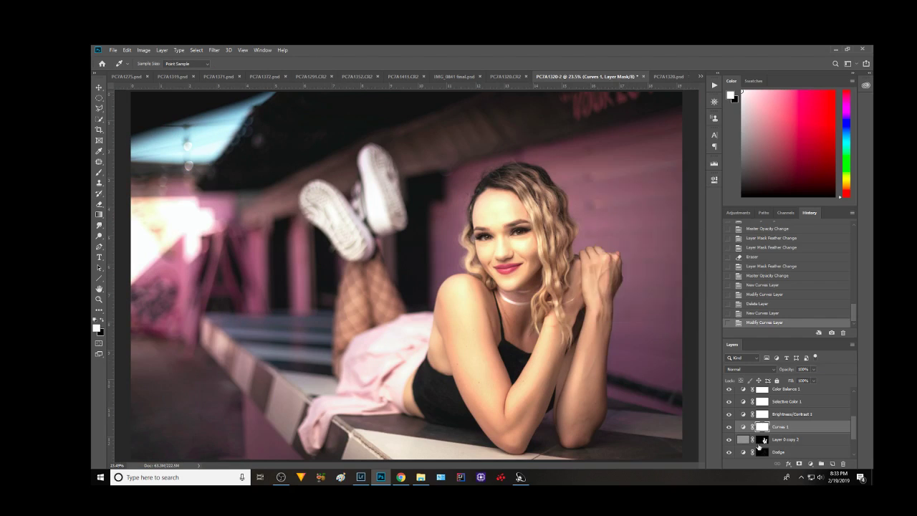
key("ctrl+i")
Zoom in closely on the woman's eyes
key("ctrl+plus")
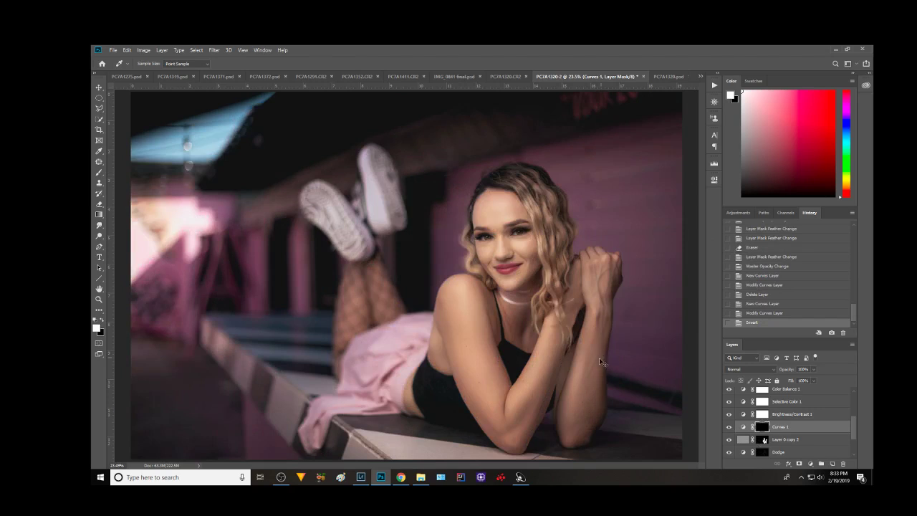
key("ctrl+plus")
key("ctrl+plus")
left_click_drag(623, 197, 397, 308)
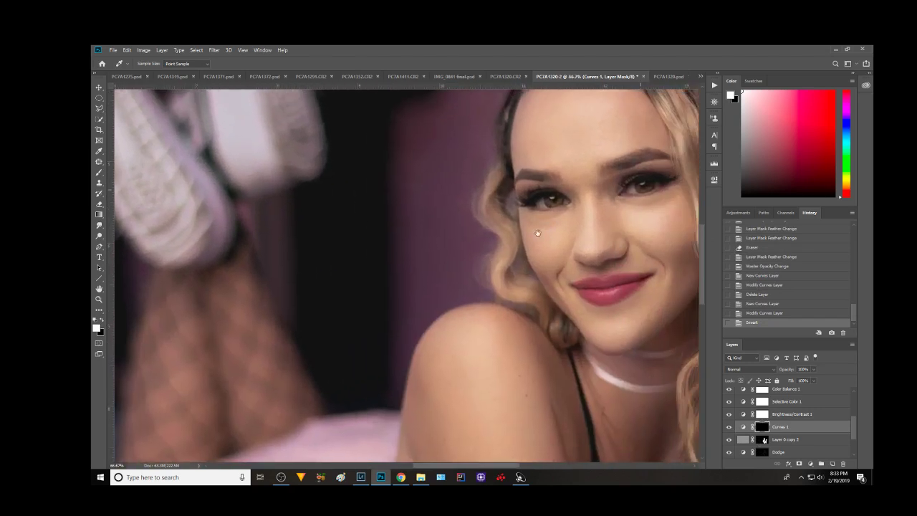
key("ctrl+plus")
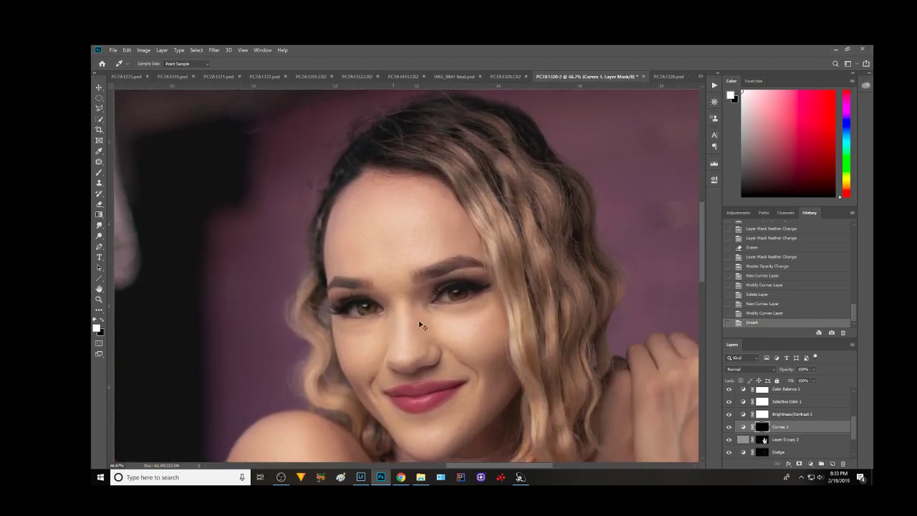
key("ctrl+plus")
key("ctrl+plus")
left_click_drag(454, 295, 456, 281)
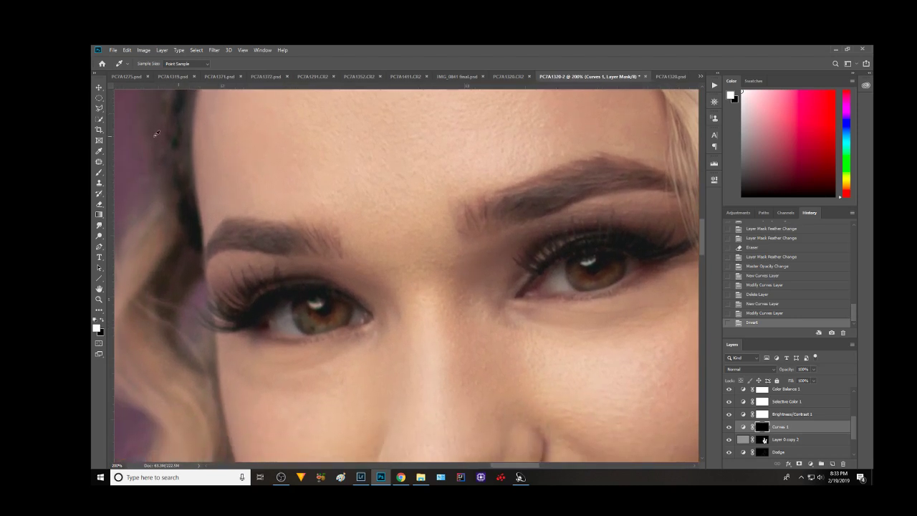
Set up the Brush tool with 0% hardness
left_click(100, 172)
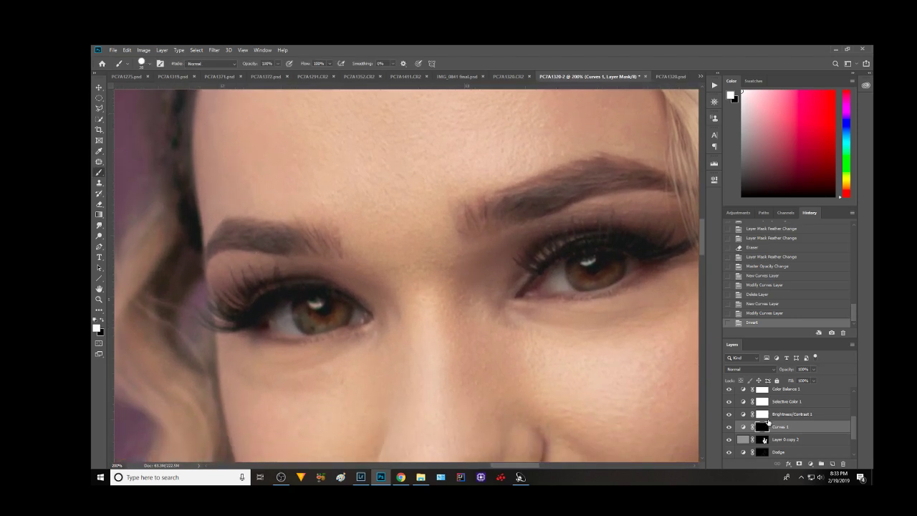
left_click(331, 63)
left_click(149, 64)
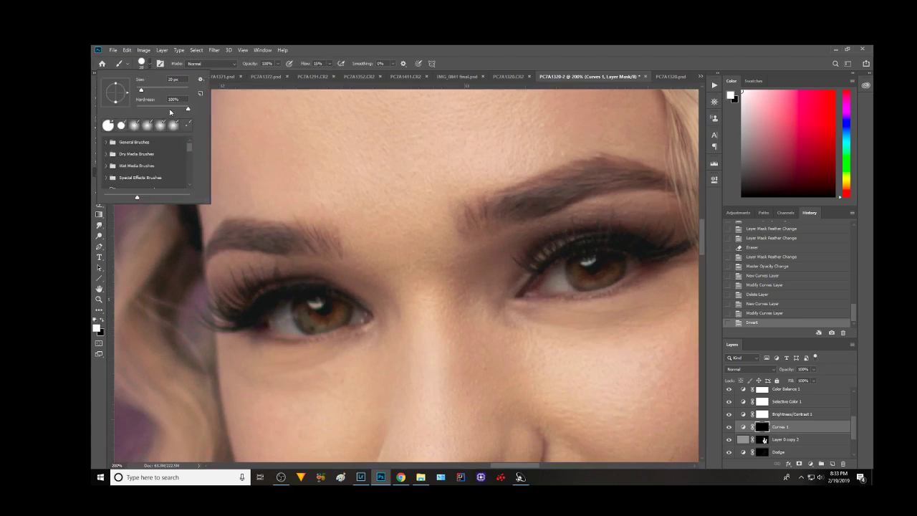
left_click_drag(170, 110, 128, 110)
Paint brightening over both irises on the Curves 1 mask and compare it on/off
left_click_drag(302, 324, 326, 326)
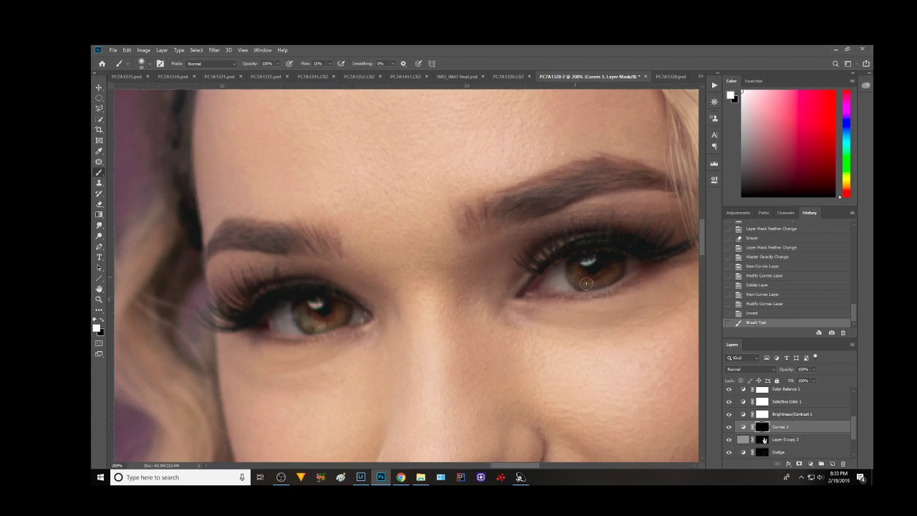
mouse_move(580, 280)
left_mouse_down()
mouse_move(607, 278)
mouse_move(586, 258)
left_mouse_up()
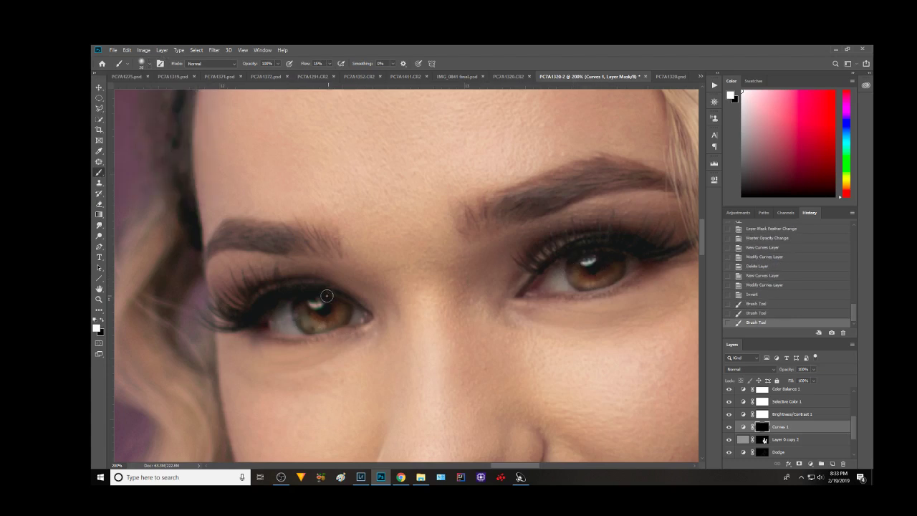
left_click_drag(324, 295, 308, 305)
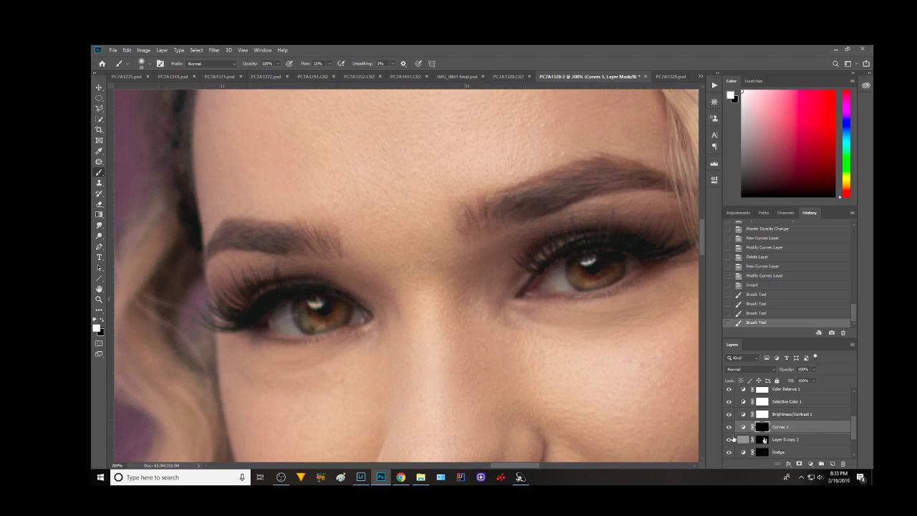
left_click(728, 427)
left_click(728, 427)
left_click(728, 428)
left_click(729, 428)
Brighten more around the right iris and compare again
mouse_move(624, 259)
left_mouse_down()
mouse_move(629, 278)
mouse_move(620, 276)
left_mouse_up()
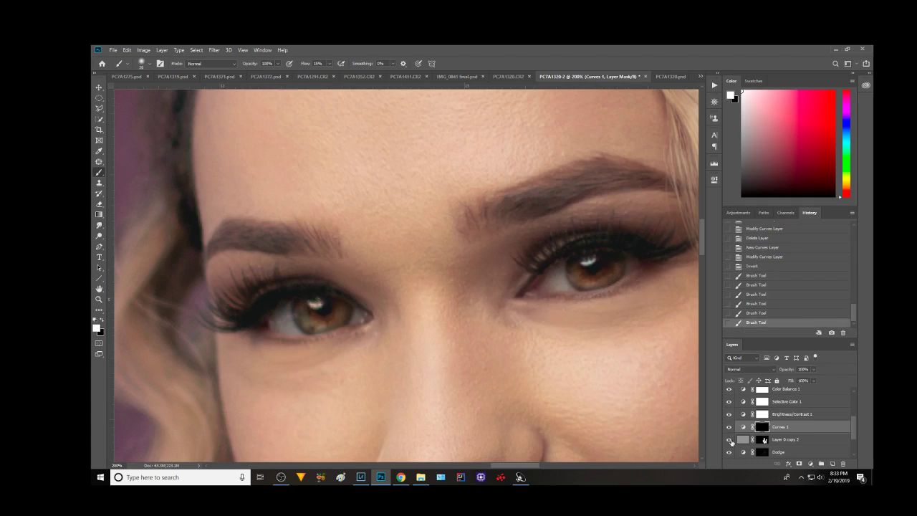
left_click(729, 427)
left_click(729, 427)
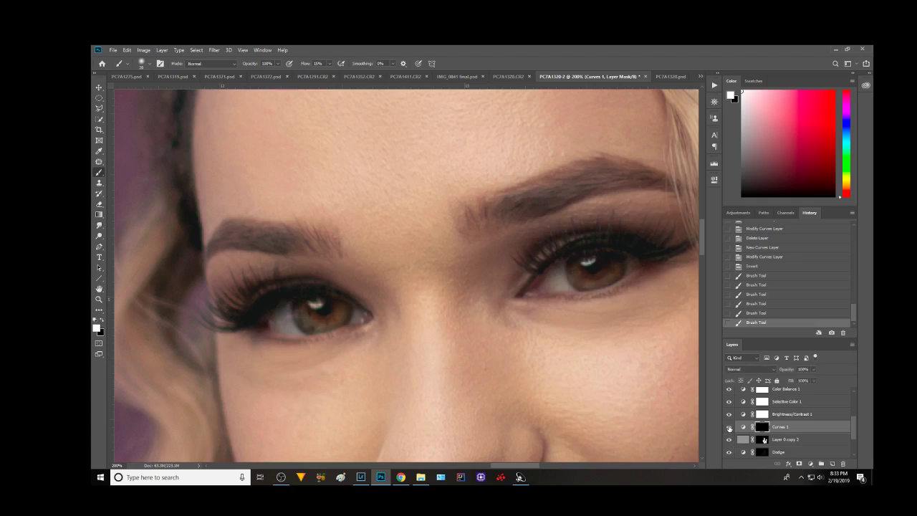
left_click(729, 428)
left_click(729, 428)
Add a small stroke on the lower iris with a smaller brush, compare, and fit the photo
mouse_move(344, 313)
left_mouse_down()
mouse_move(313, 331)
mouse_move(339, 322)
left_mouse_up()
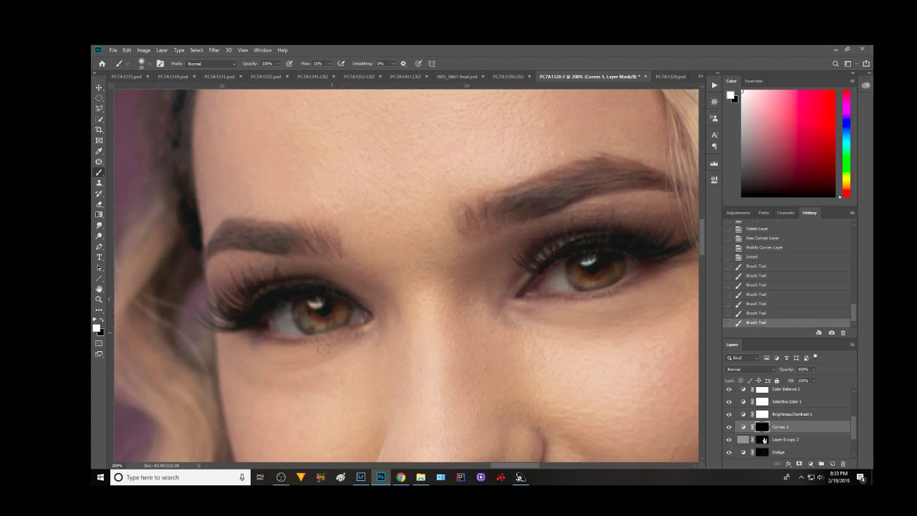
key("ctrl+z")
key("bracketleft")
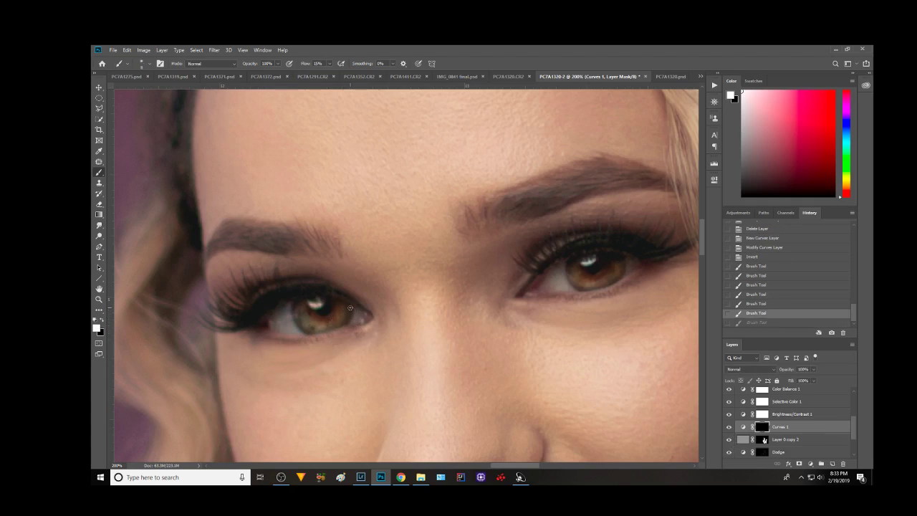
left_click_drag(345, 324, 345, 333)
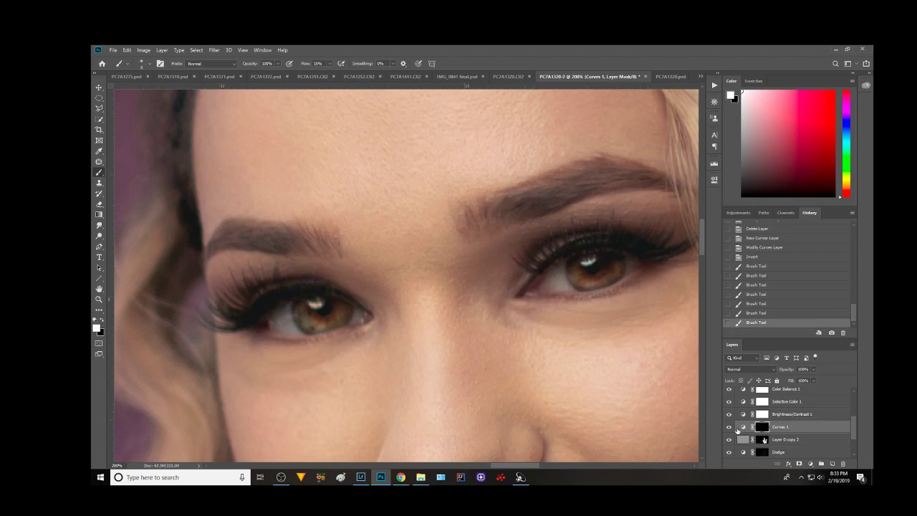
left_click(729, 427)
left_click(729, 427)
key("ctrl+0")
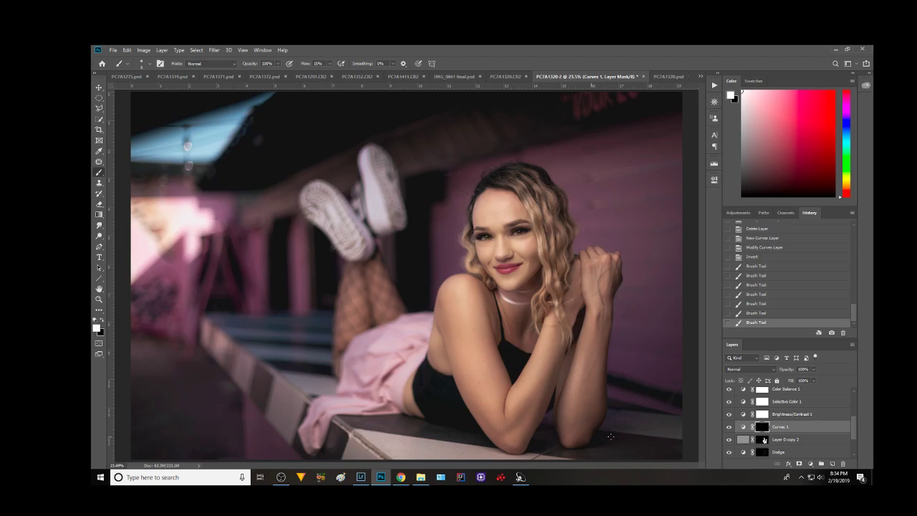
left_click(665, 76)
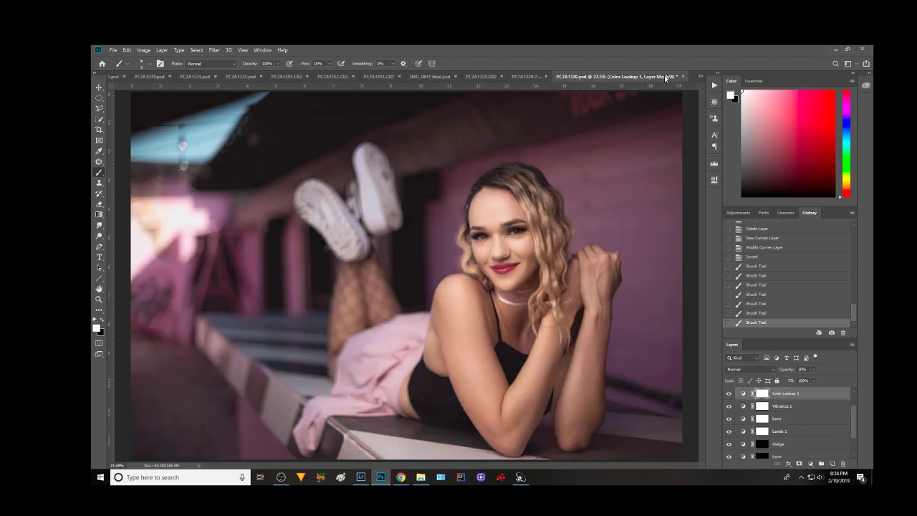
left_click(539, 76)
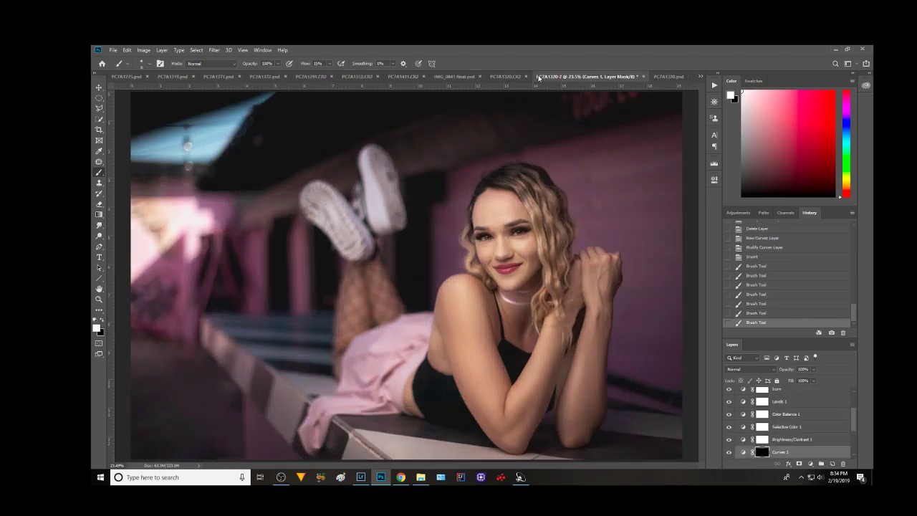
left_click(664, 77)
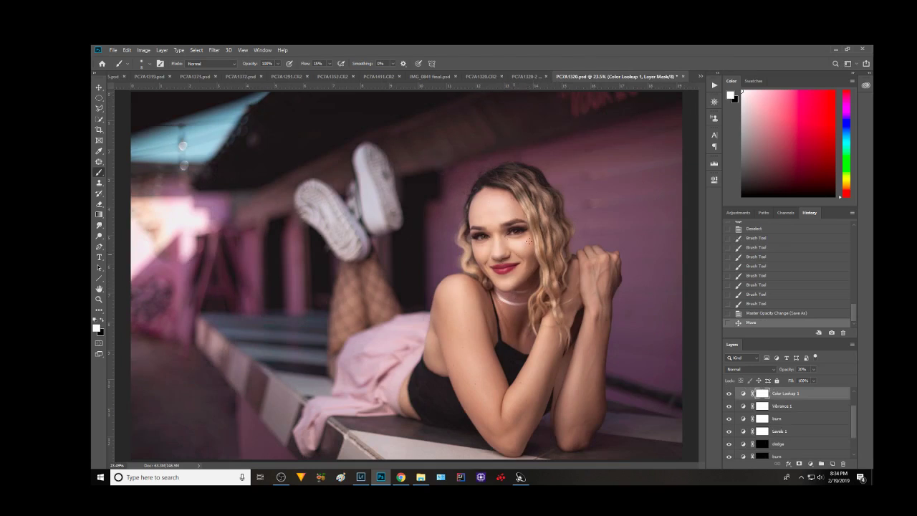
left_click(534, 77)
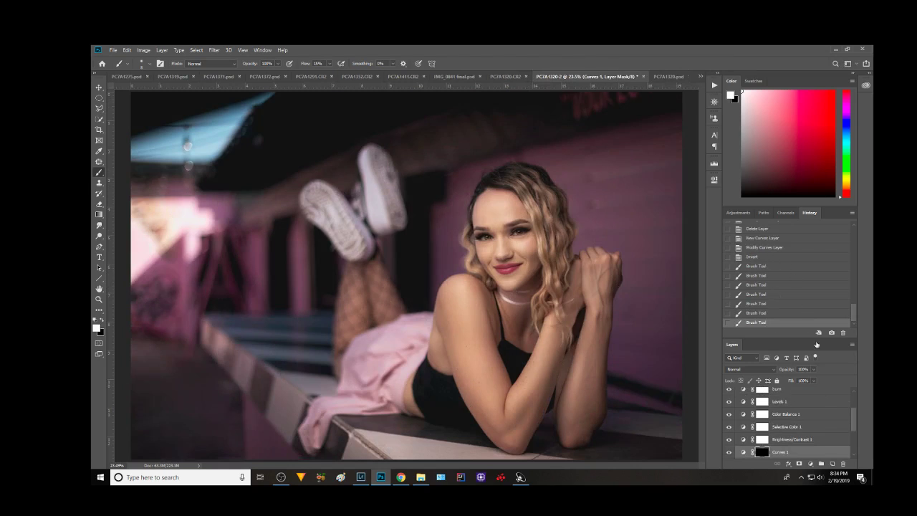
scroll(800, 430, "up", 1)
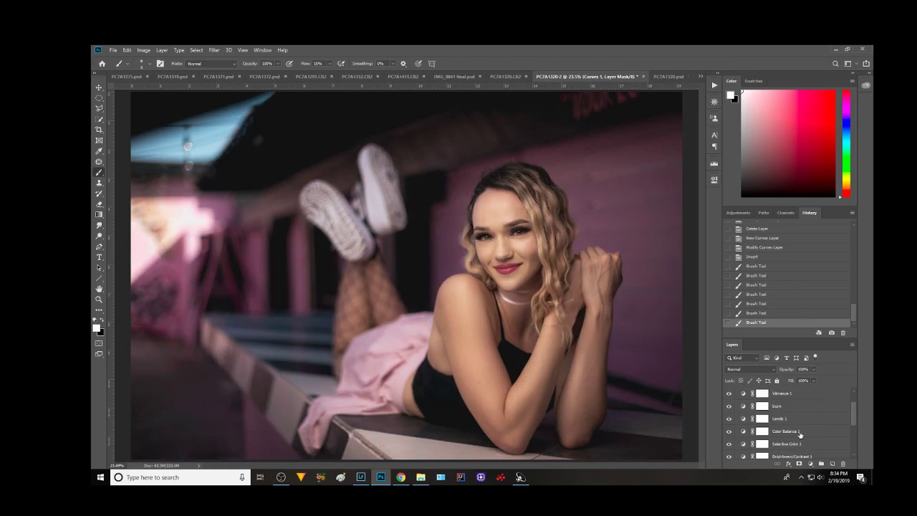
scroll(800, 444, "up", 3)
scroll(799, 439, "down", 1)
scroll(795, 448, "down", 1)
scroll(791, 442, "down", 1)
scroll(790, 443, "down", 1)
scroll(791, 443, "down", 1)
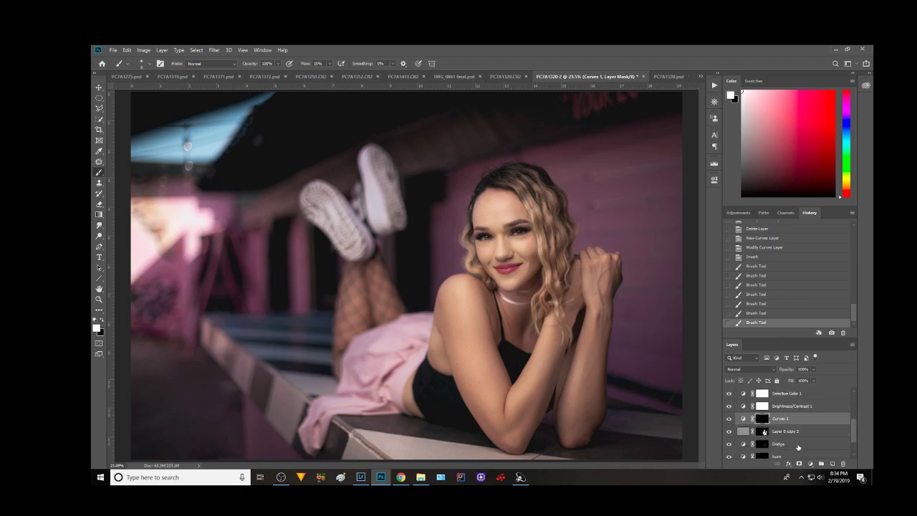
scroll(791, 442, "down", 1)
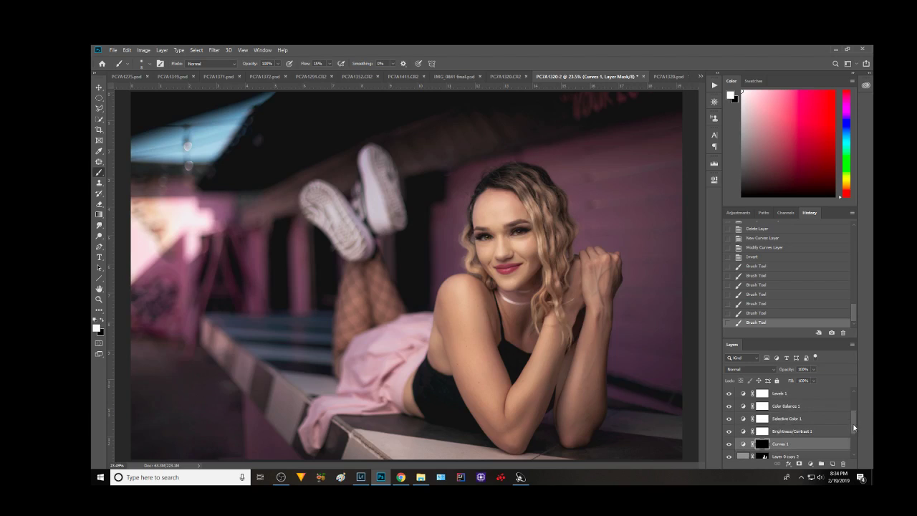
left_click_drag(855, 430, 852, 407)
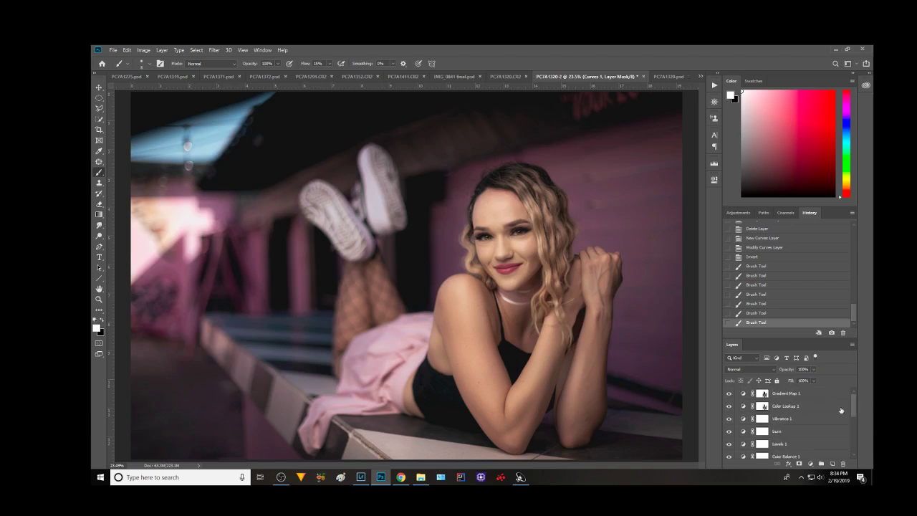
Try the Kodak 5218 Kodak 2395, Kodak 5205 Fuji 3510 and Kodak 5218 Kodak 2383 LUTs on Color Lookup 1
left_click(800, 409)
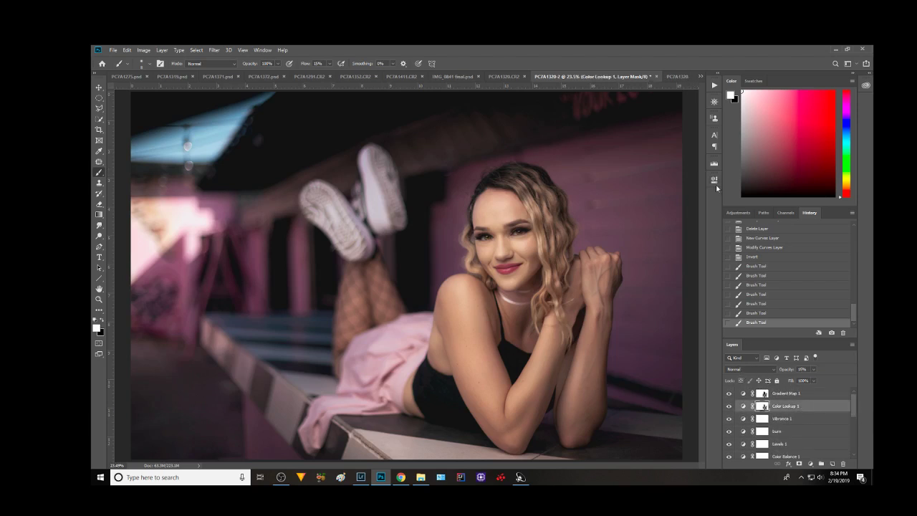
left_click(714, 180)
left_click(667, 204)
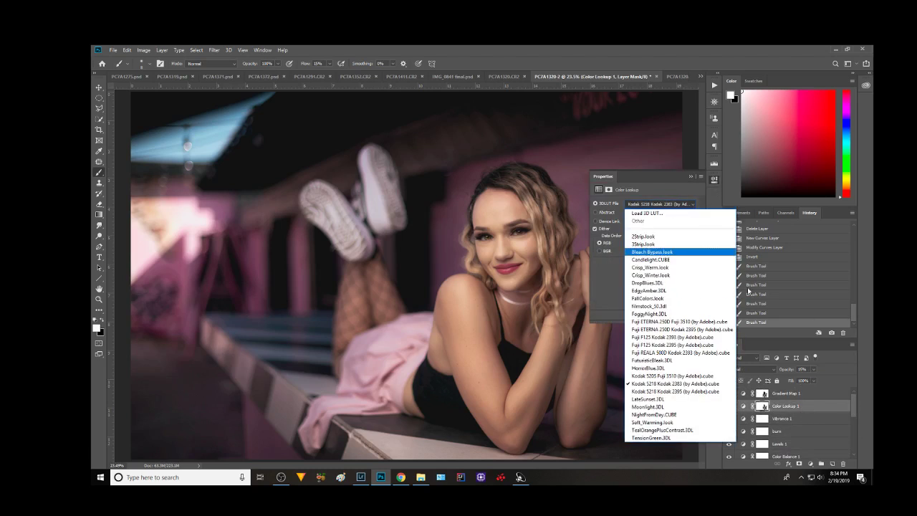
left_click(657, 391)
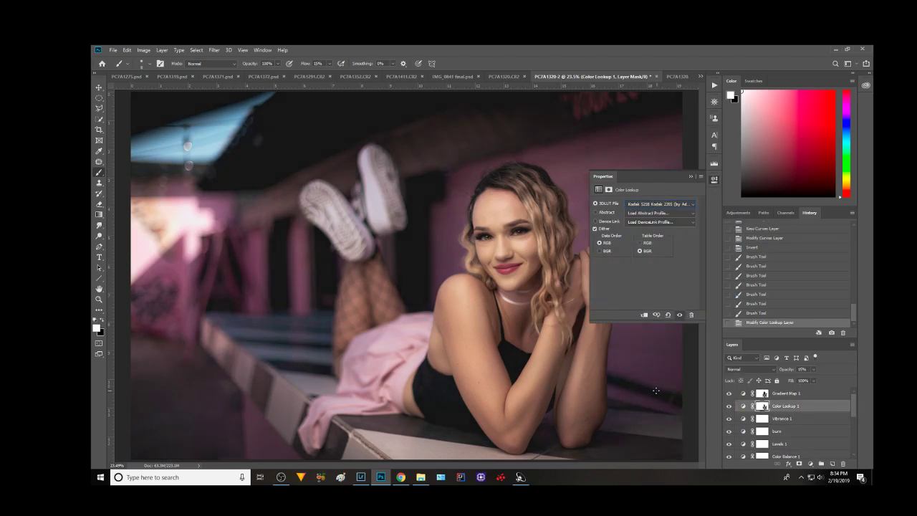
left_click(647, 204)
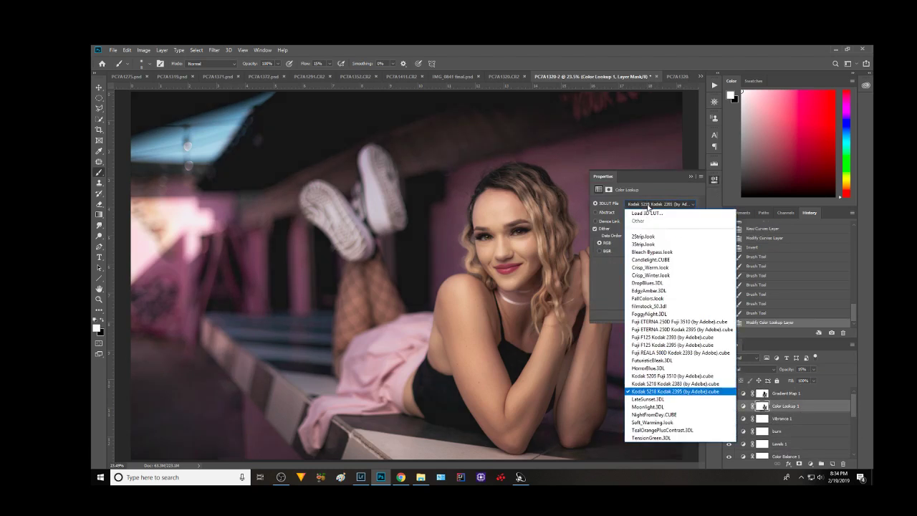
left_click(642, 376)
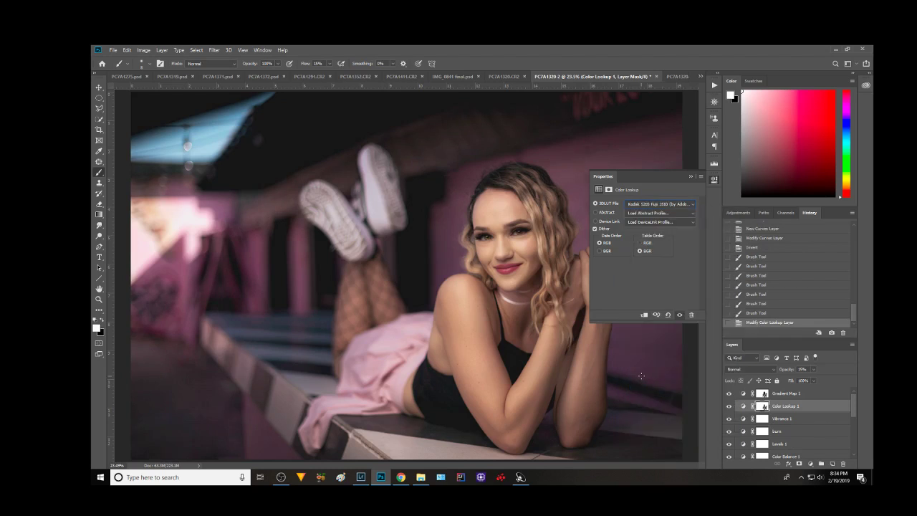
left_click(659, 204)
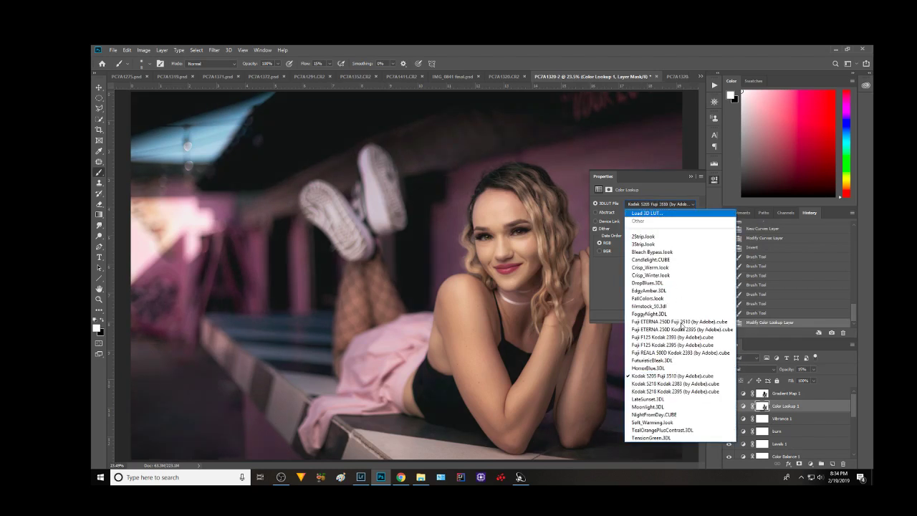
left_click(642, 384)
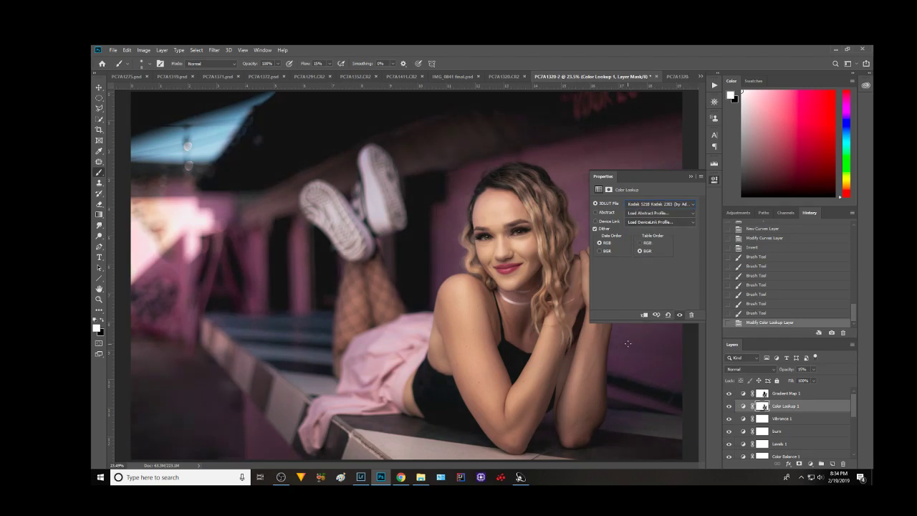
Compare against Fuji 3510, then keep the Kodak 5218 Kodak 2383 LUT
key("Up")
key("Down")
left_click(695, 206)
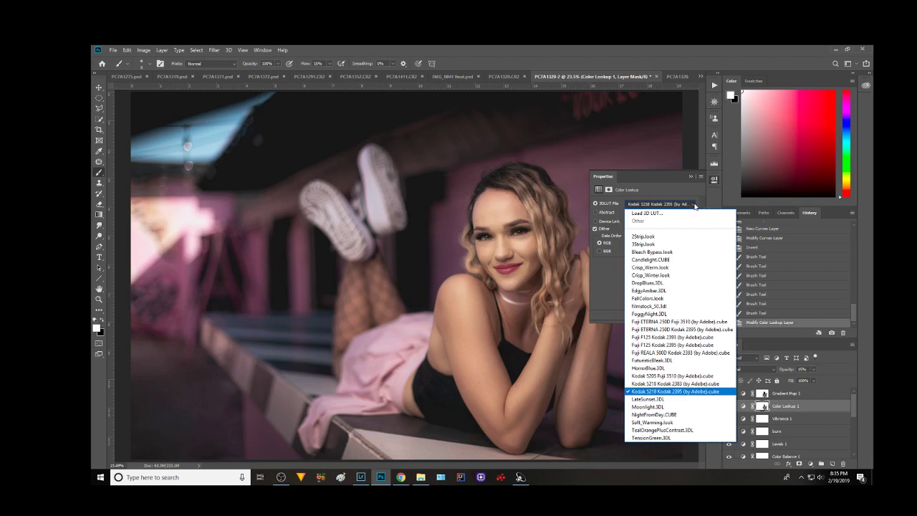
left_click(695, 206)
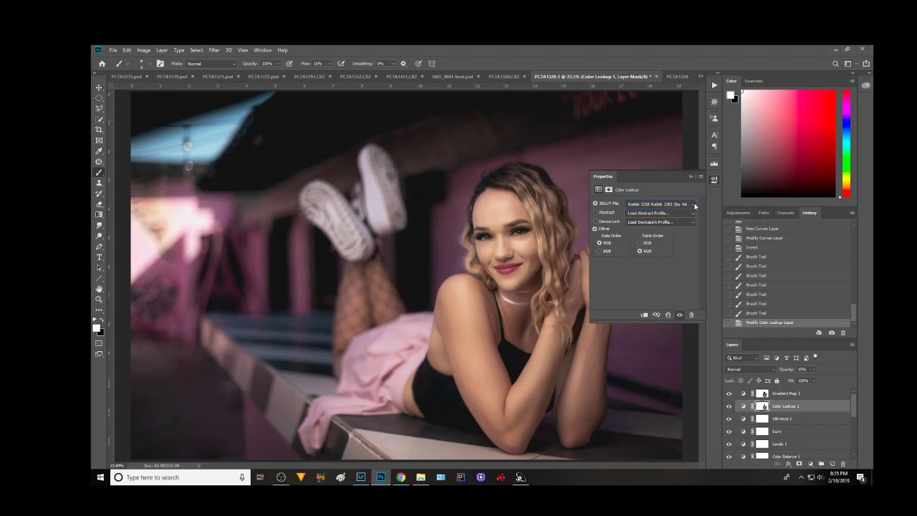
left_click(692, 177)
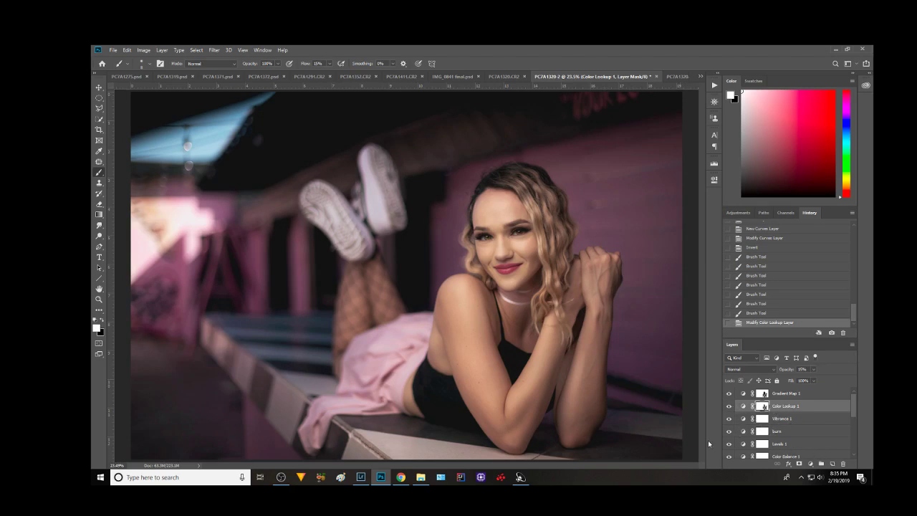
Save the edit as the layered Photoshop file 'PC7A1320 A' in Desktop > work 3
left_click(111, 50)
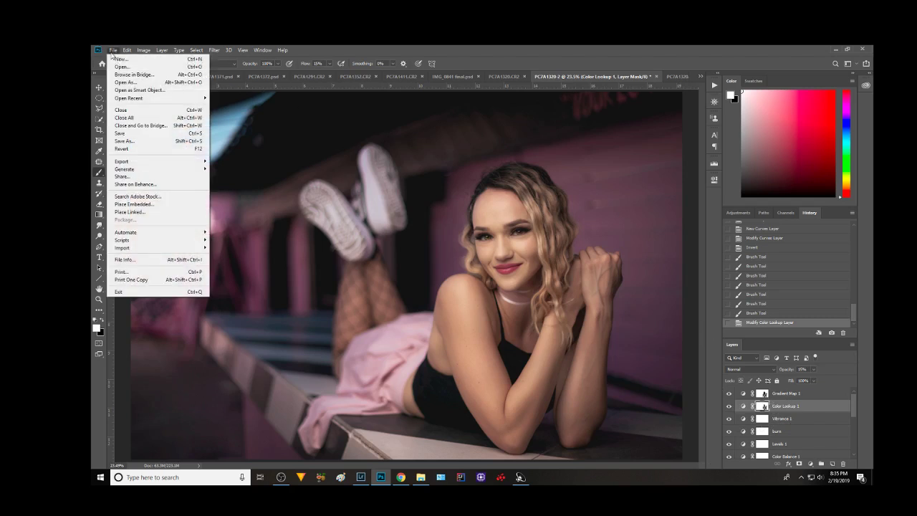
left_click(141, 142)
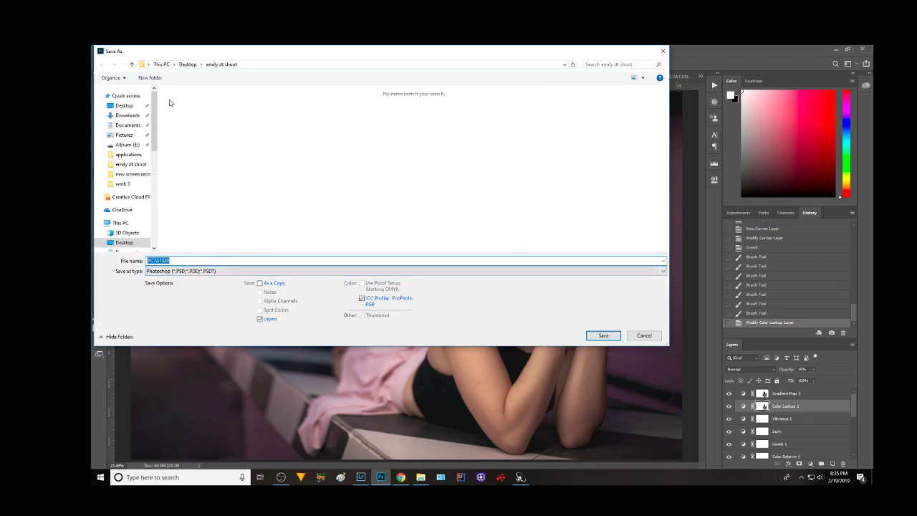
left_click(123, 105)
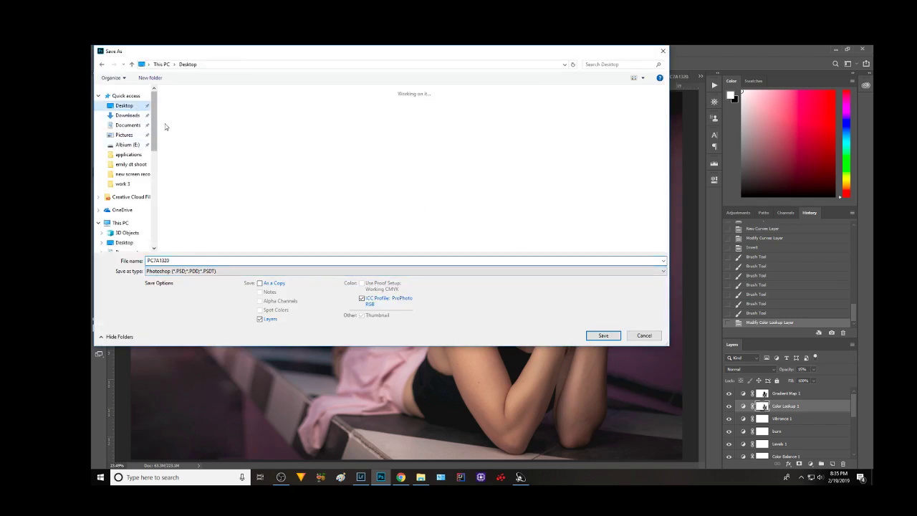
left_click(122, 183)
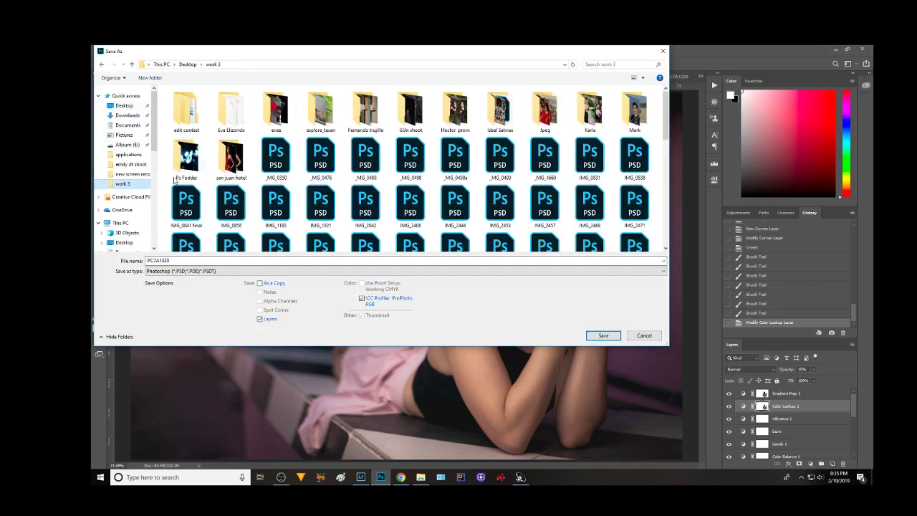
left_click_drag(665, 116, 665, 219)
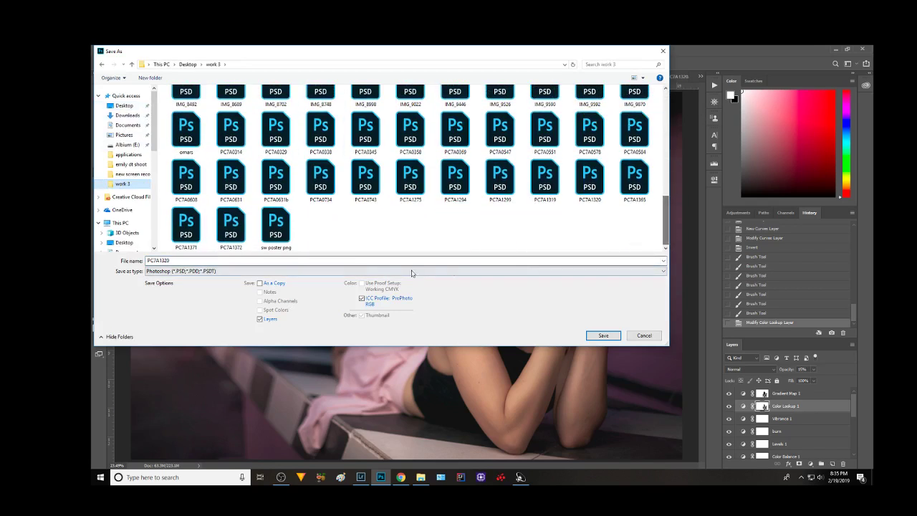
double_click(177, 260)
left_click(177, 260)
type("A")
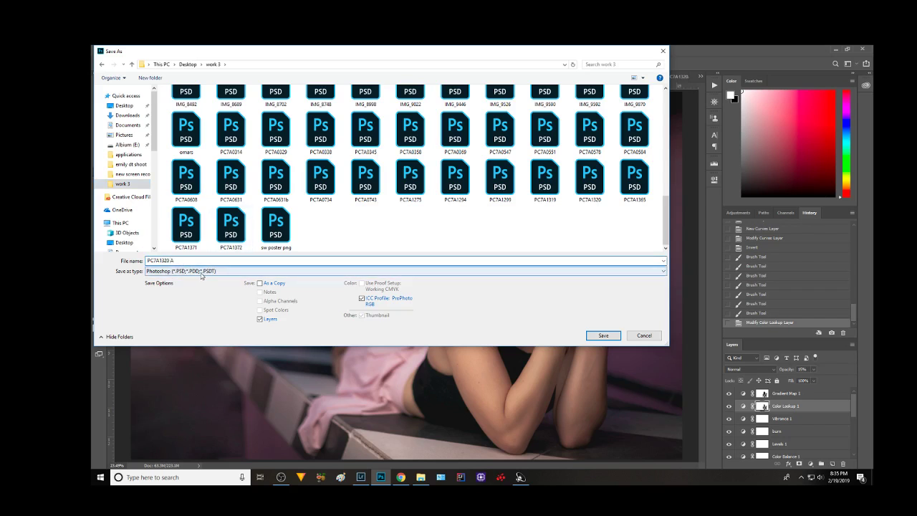
left_click(202, 275)
left_click(600, 335)
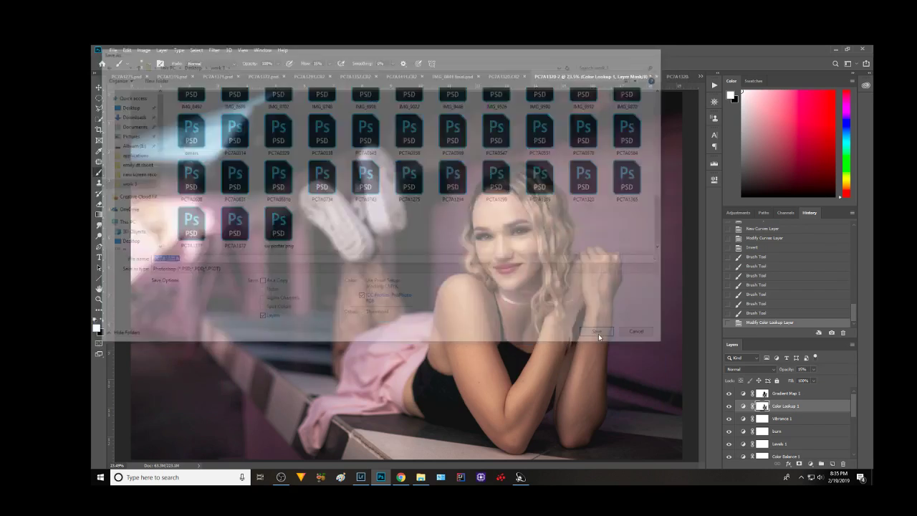
left_click(573, 177)
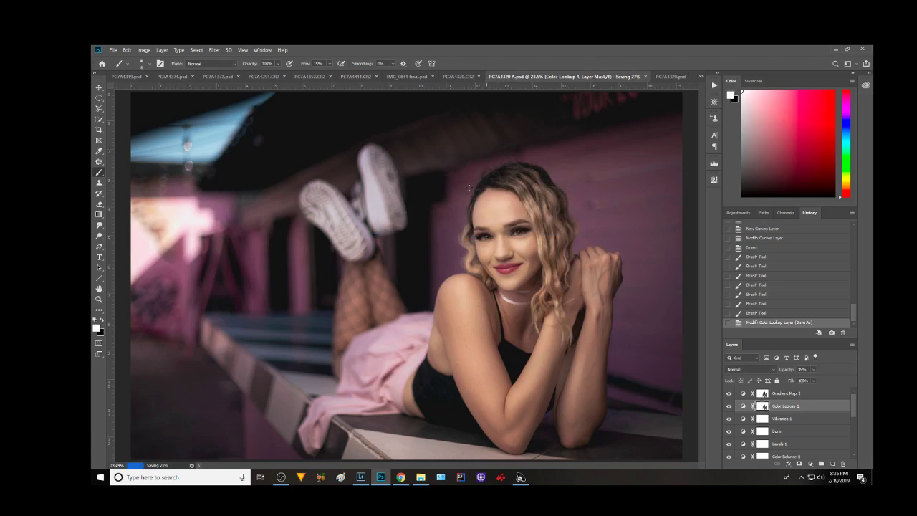
Dismiss the reopened Save As dialog and make Layer 0 copy the active layer
left_click(112, 53)
left_click(129, 139)
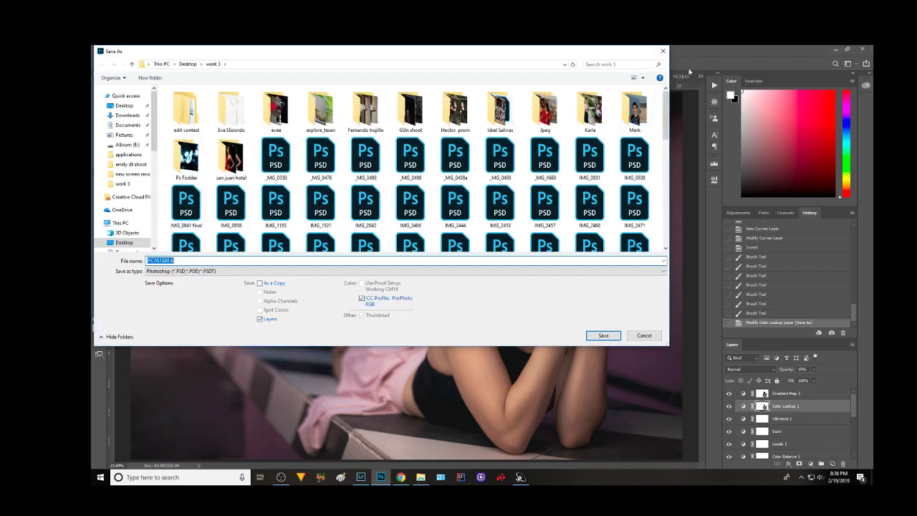
left_click(660, 50)
scroll(852, 402, "down", 5)
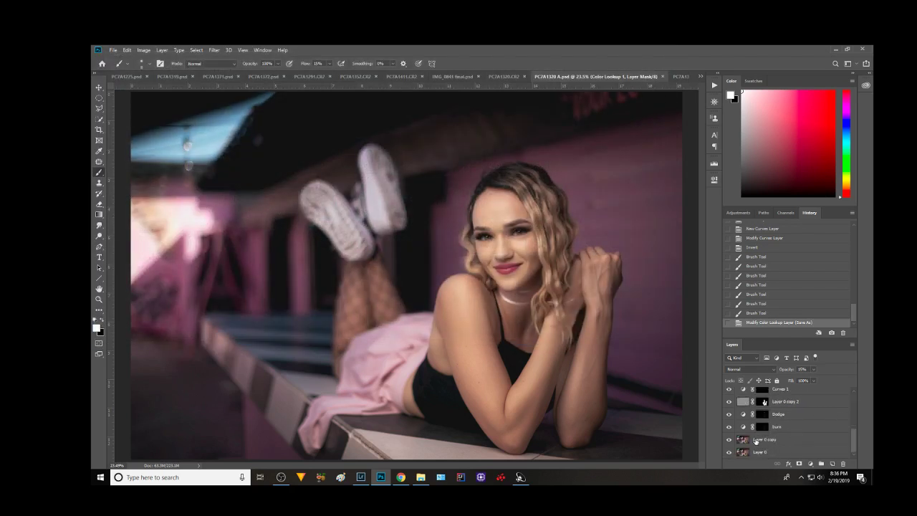
left_click(757, 441)
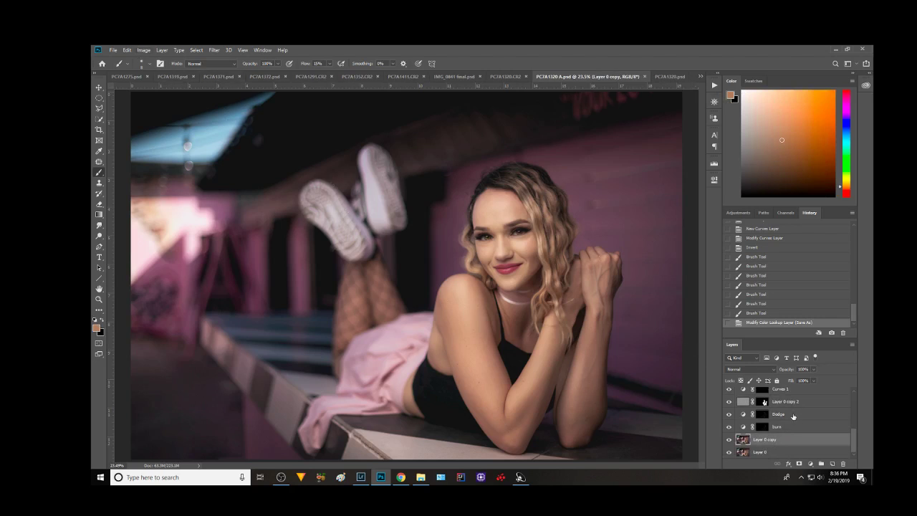
Resize the image to 2048 px wide (1365 px high) in Image Size
left_click(144, 50)
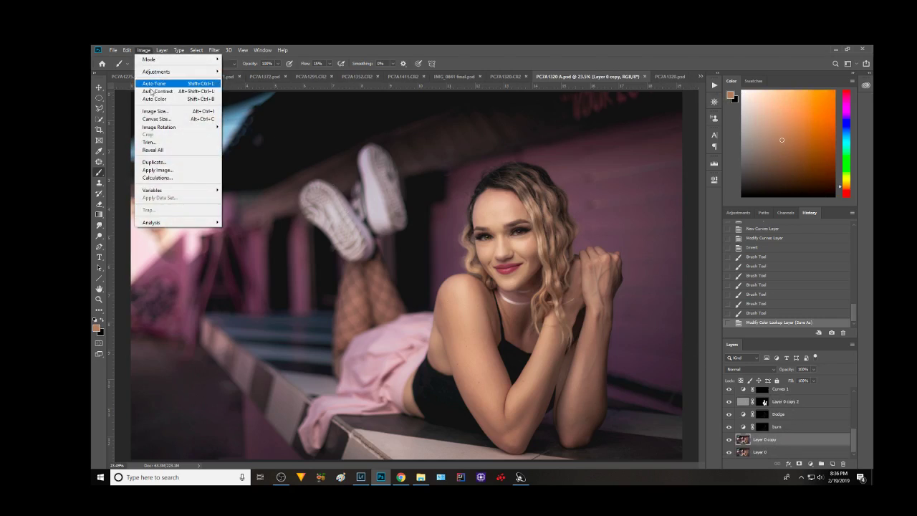
left_click(165, 113)
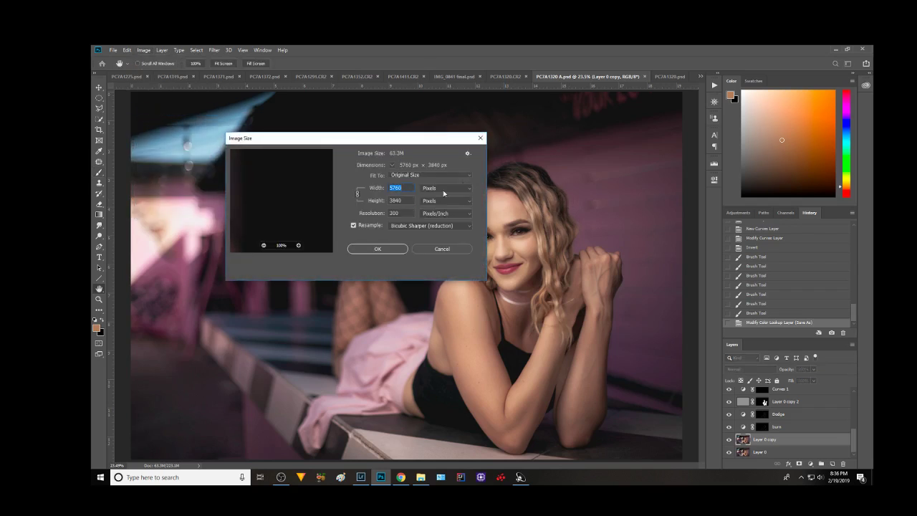
type("2")
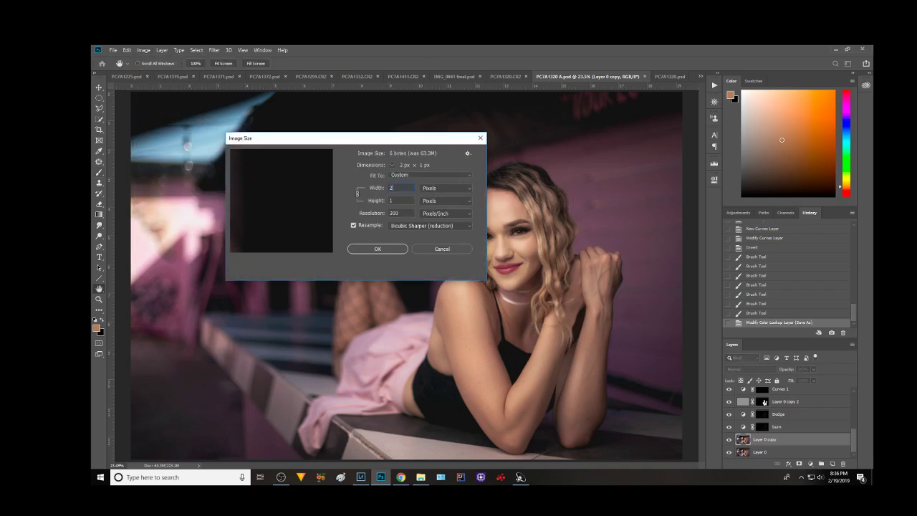
type("048")
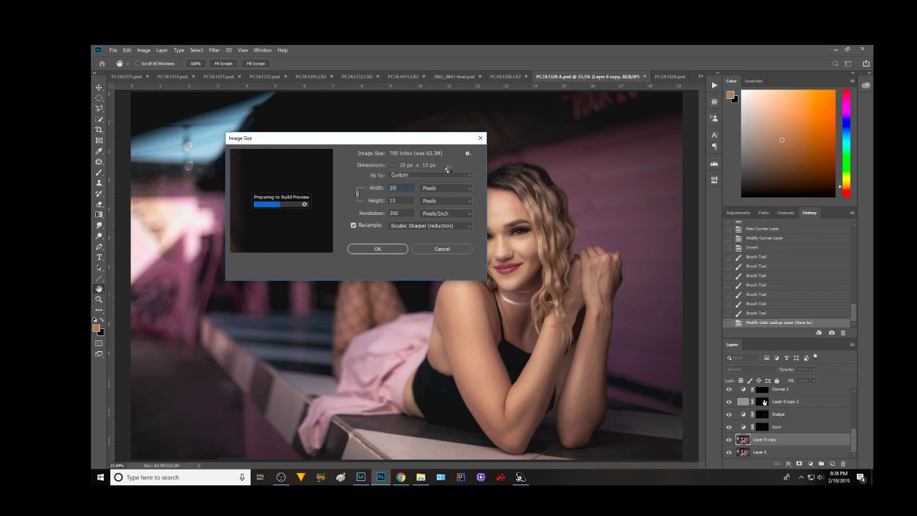
left_click(388, 249)
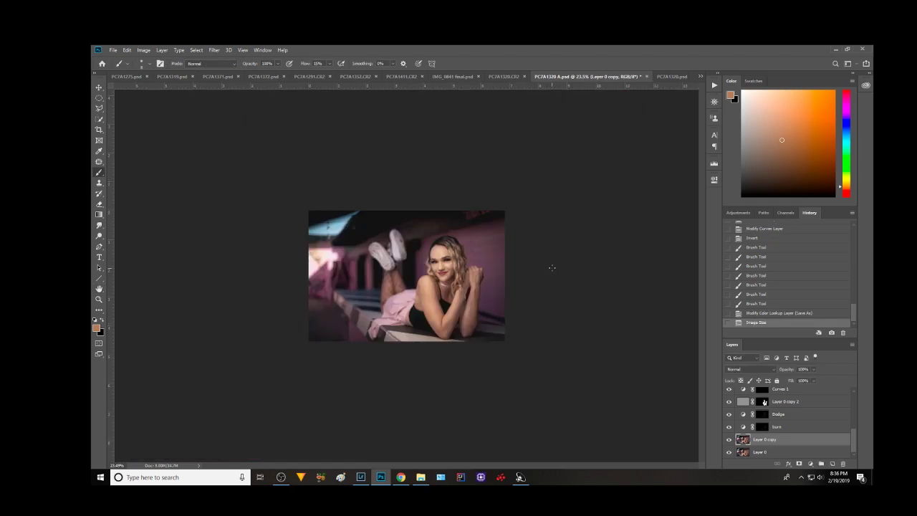
Fit the photo on screen, compare Layer 0 copy 2, and preview its mask overlay
key("ctrl+0")
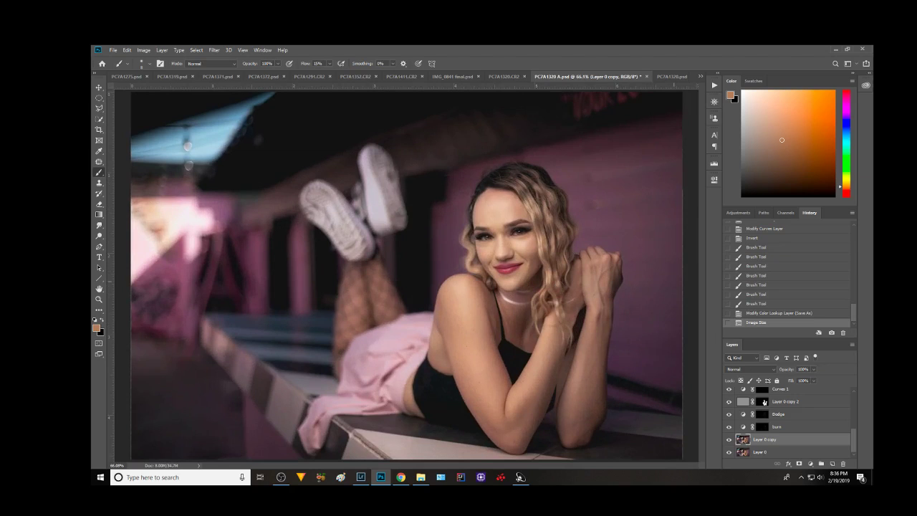
left_click(728, 403)
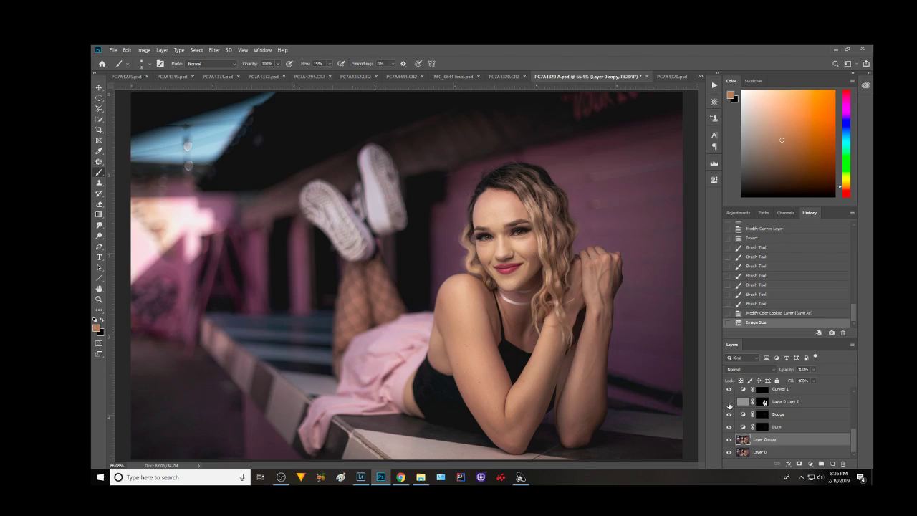
left_click(729, 403)
left_click(764, 403)
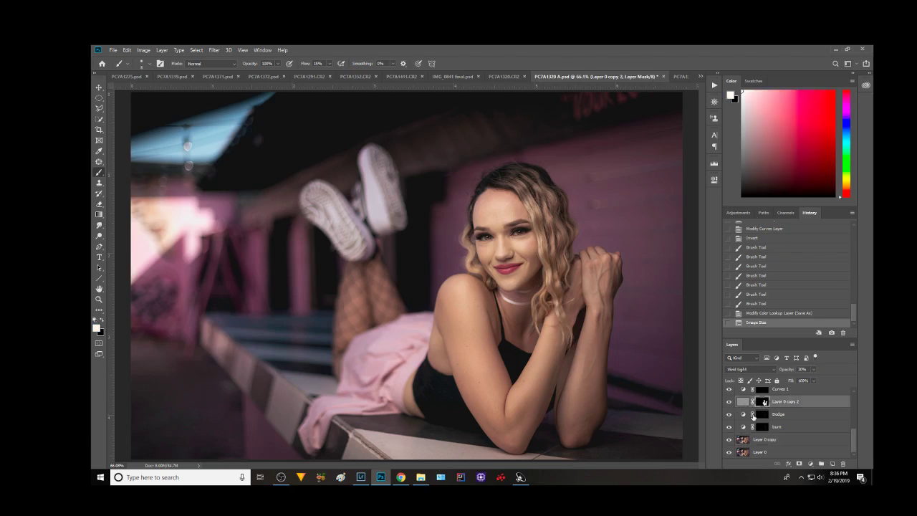
key("backslash")
key("backslash")
left_click(765, 439)
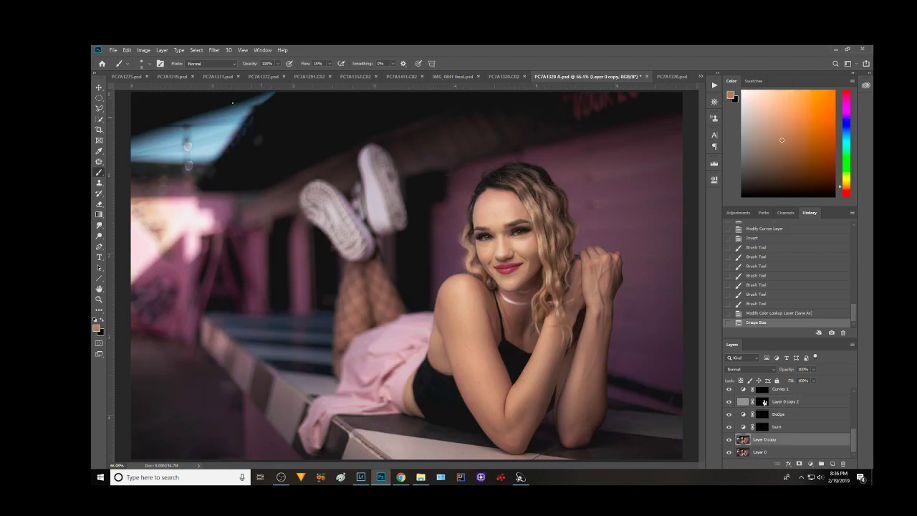
Save the resized image as PNG 'PC7A1320 A' with the Smallest file size option
left_click(113, 50)
key("Escape")
key("ctrl+shift+s")
left_click(187, 271)
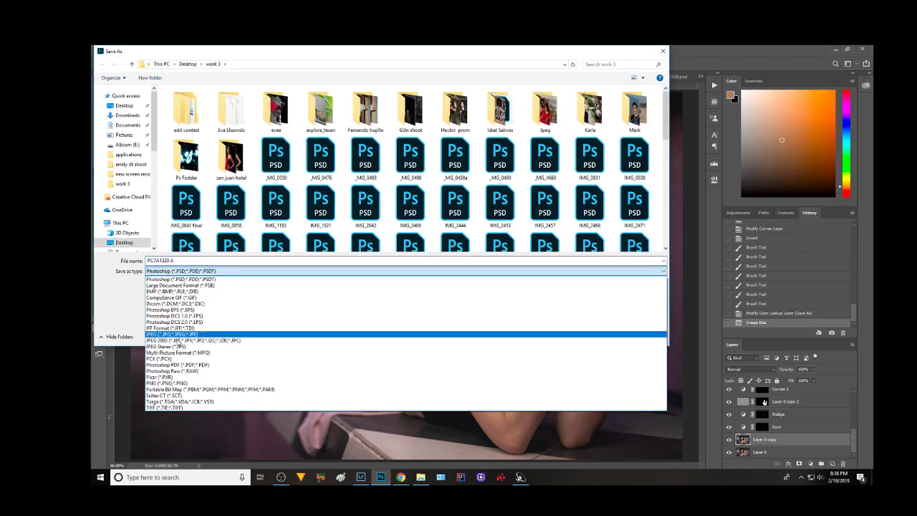
left_click(170, 382)
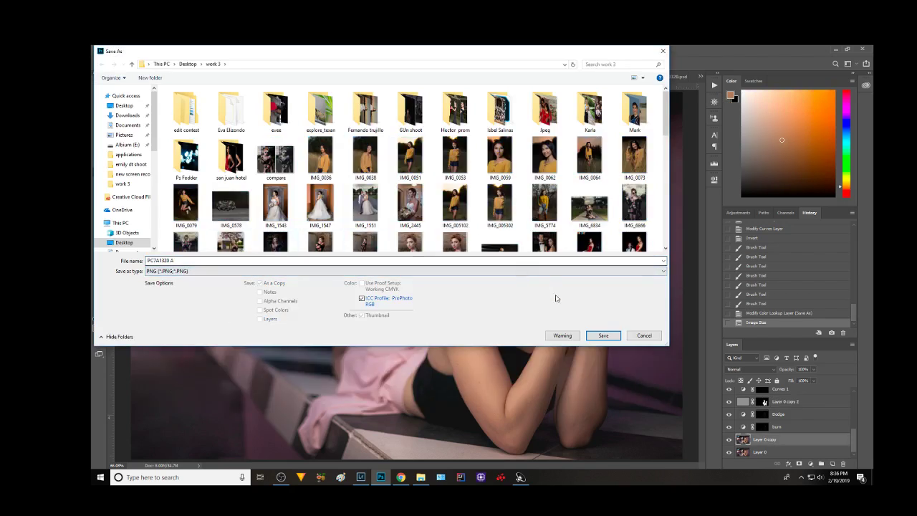
left_click(602, 336)
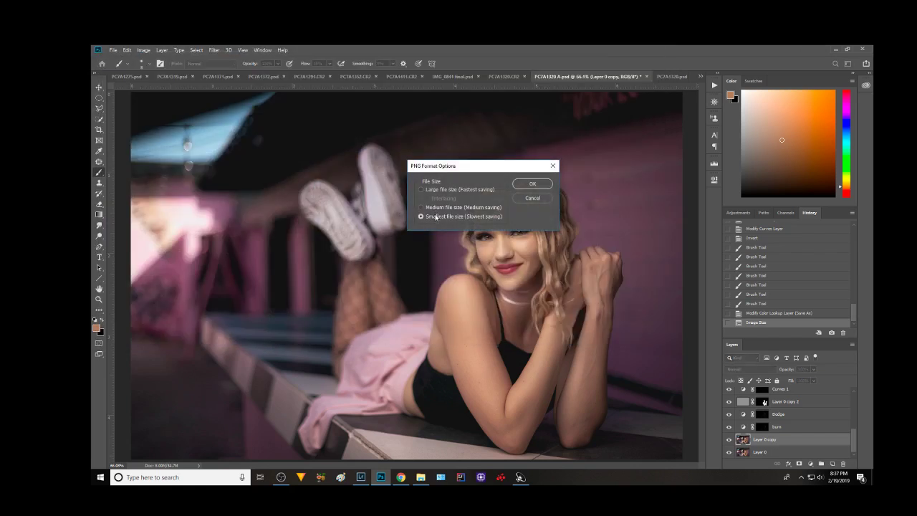
left_click(523, 186)
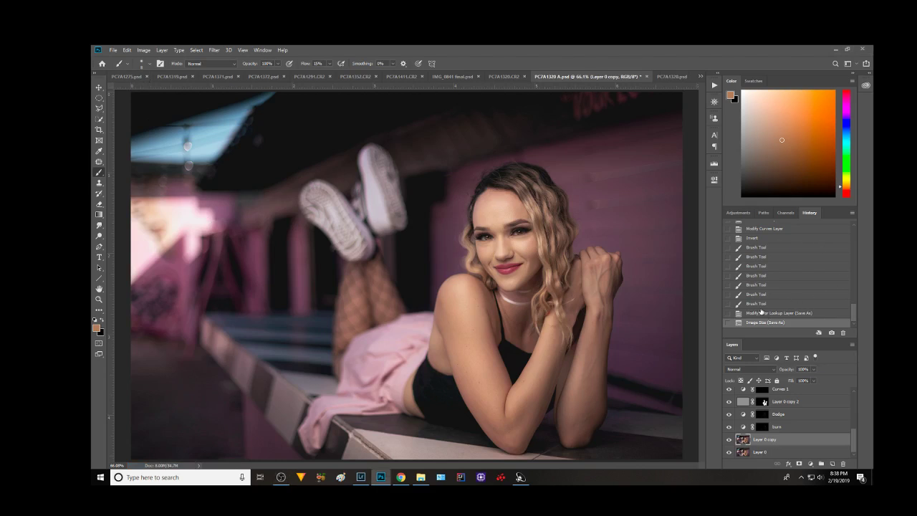
Return to the last Brush Tool history state, restoring the full-resolution portrait
left_click(757, 304)
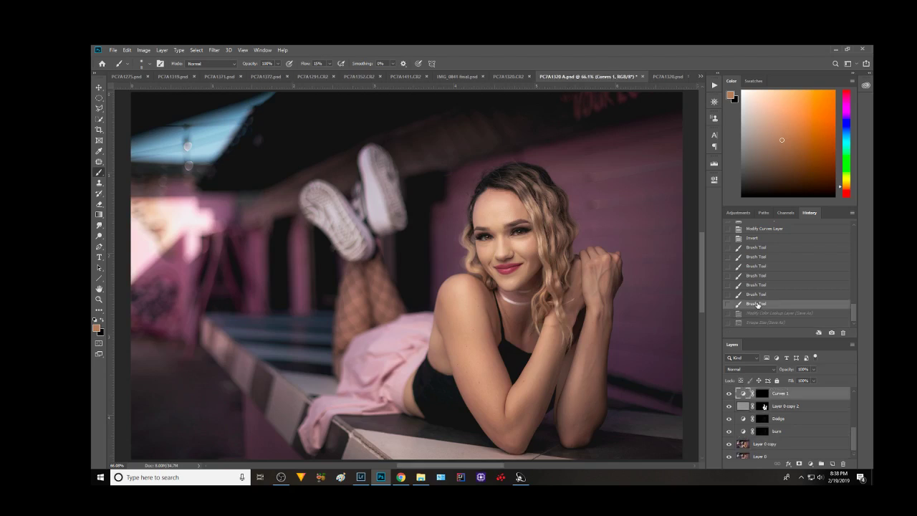
key("ctrl+plus")
key("ctrl+plus")
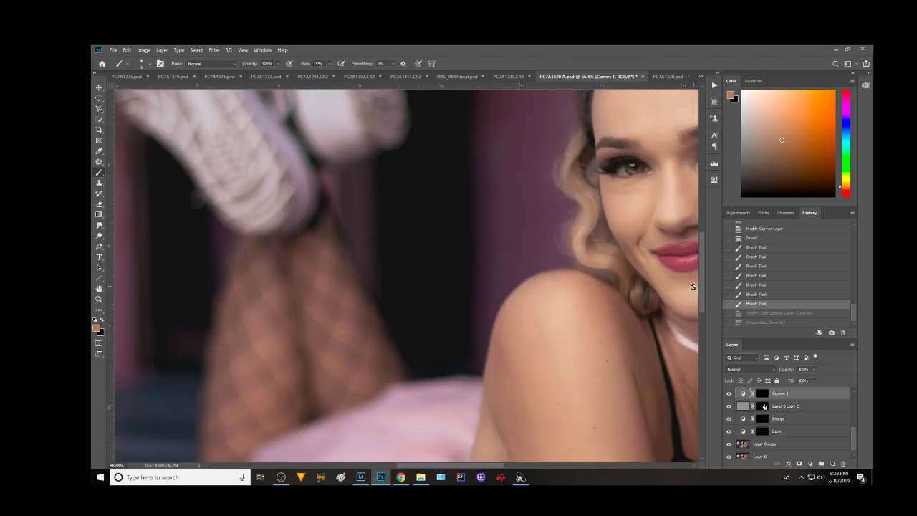
key("ctrl+0")
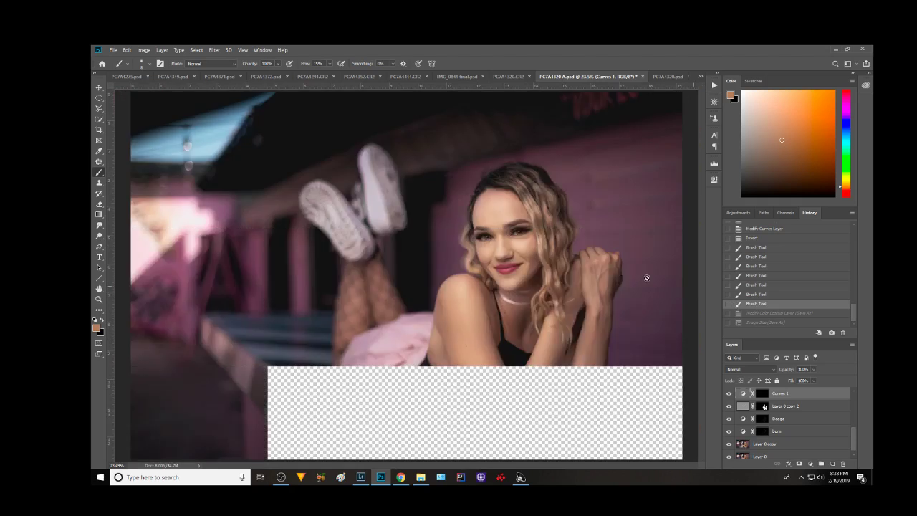
Save a full-size JPEG copy at Quality 12 (Maximum)
left_click(113, 51)
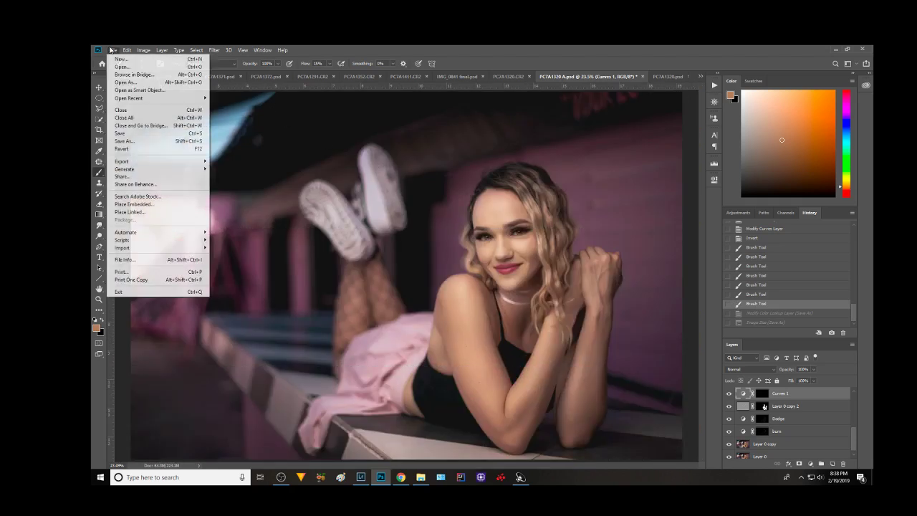
left_click(143, 141)
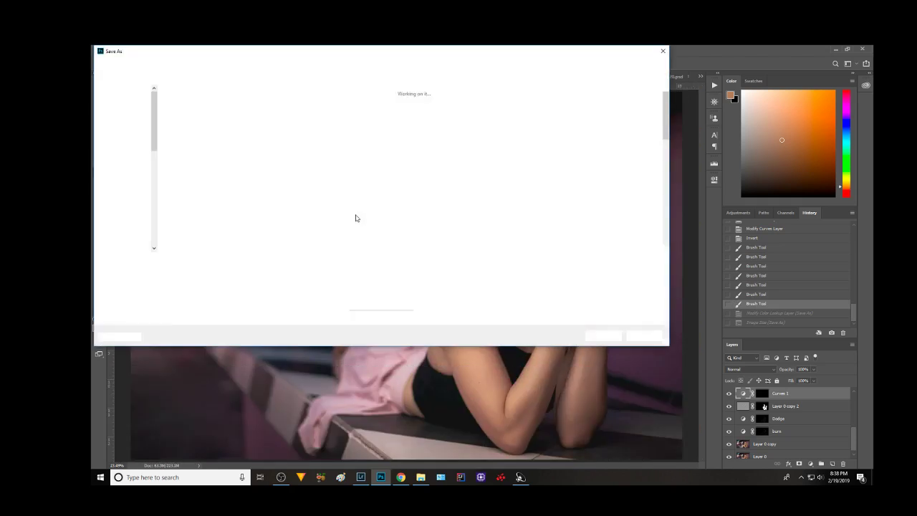
left_click(204, 272)
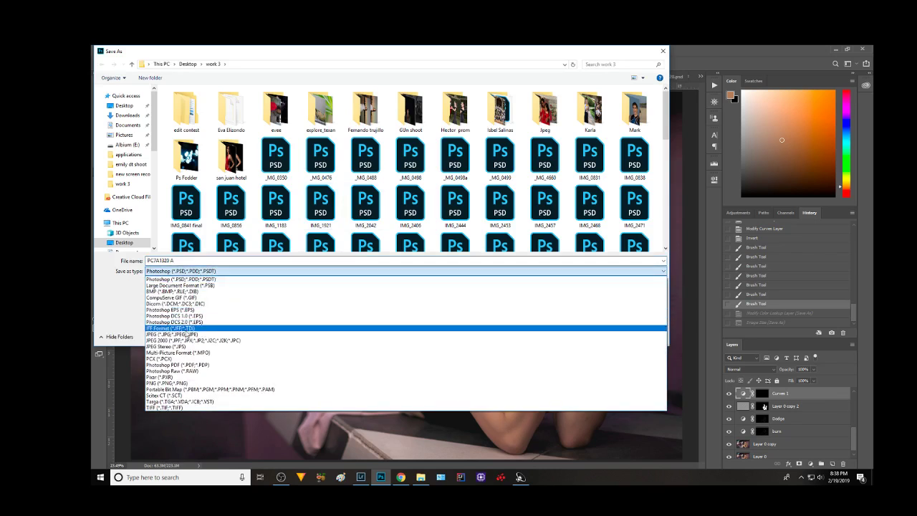
left_click(182, 334)
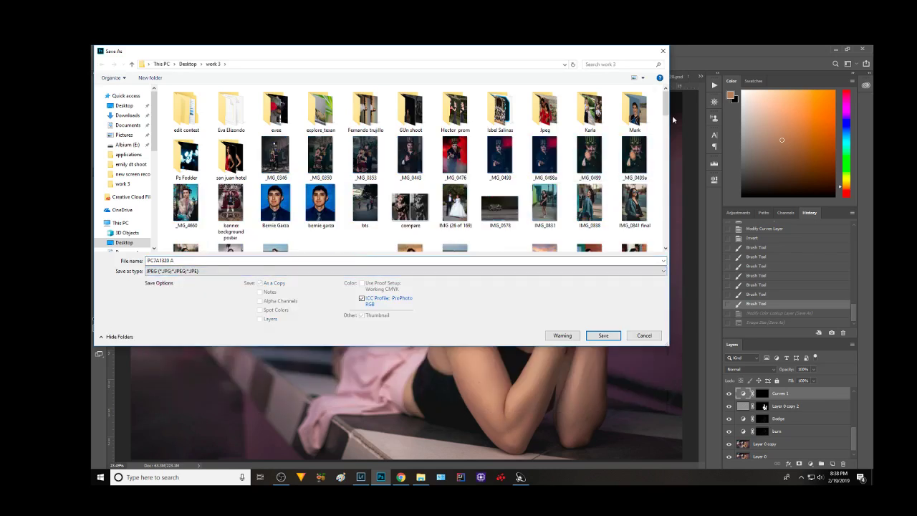
left_click_drag(665, 107, 666, 242)
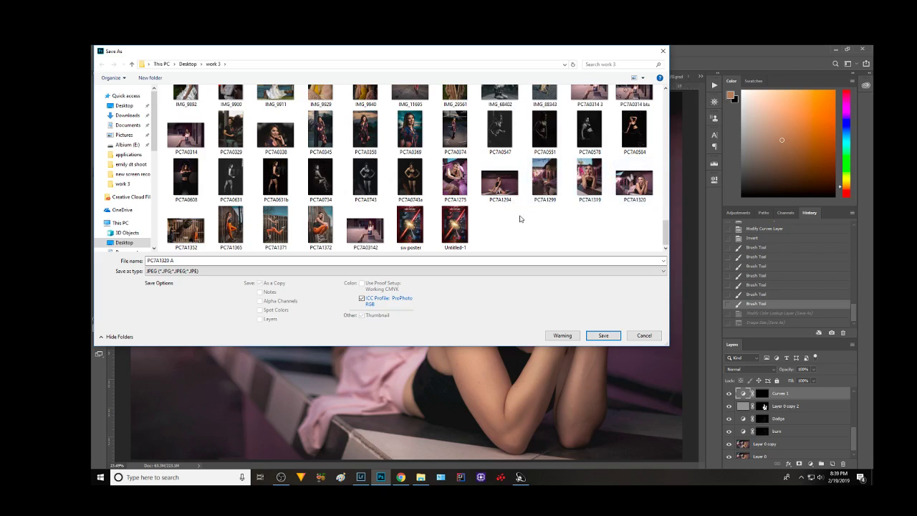
scroll(513, 218, "up", 2)
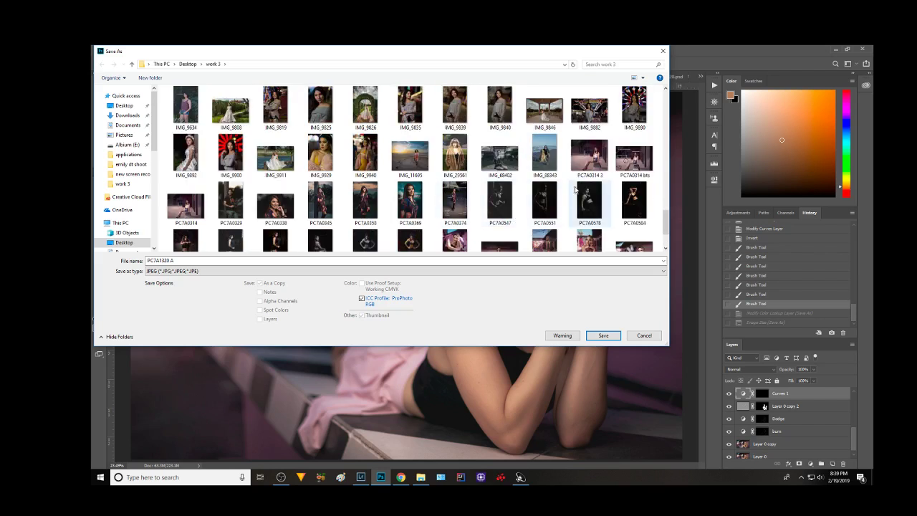
scroll(597, 193, "down", 2)
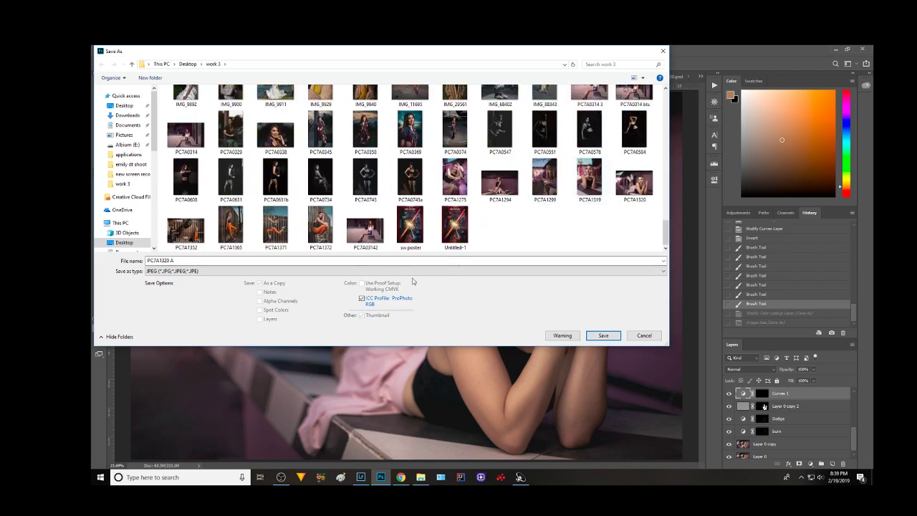
left_click(603, 335)
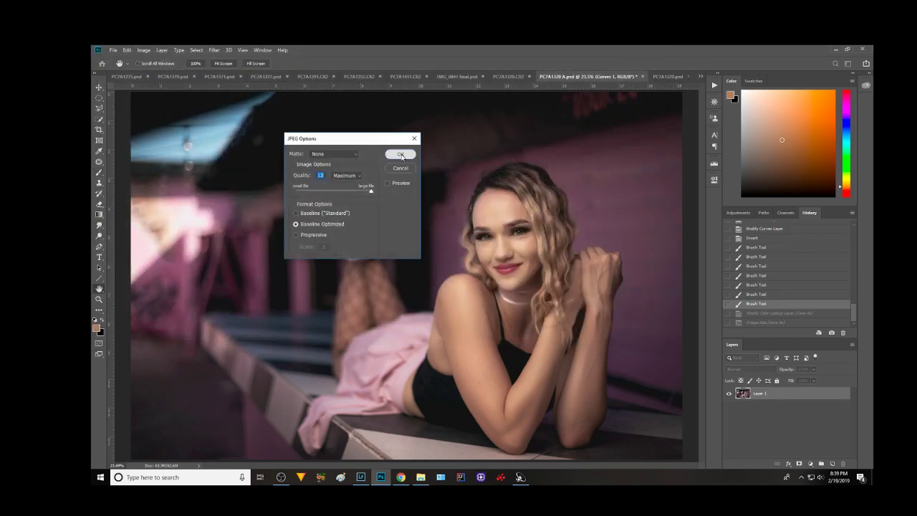
left_click(400, 155)
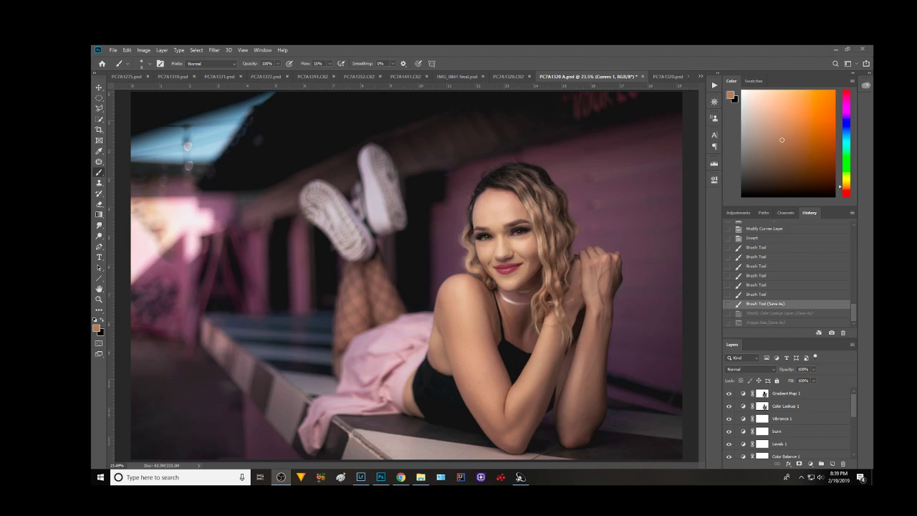
left_click(852, 401)
mouse_move(852, 410)
left_mouse_down()
mouse_move(846, 439)
mouse_move(856, 395)
left_mouse_up()
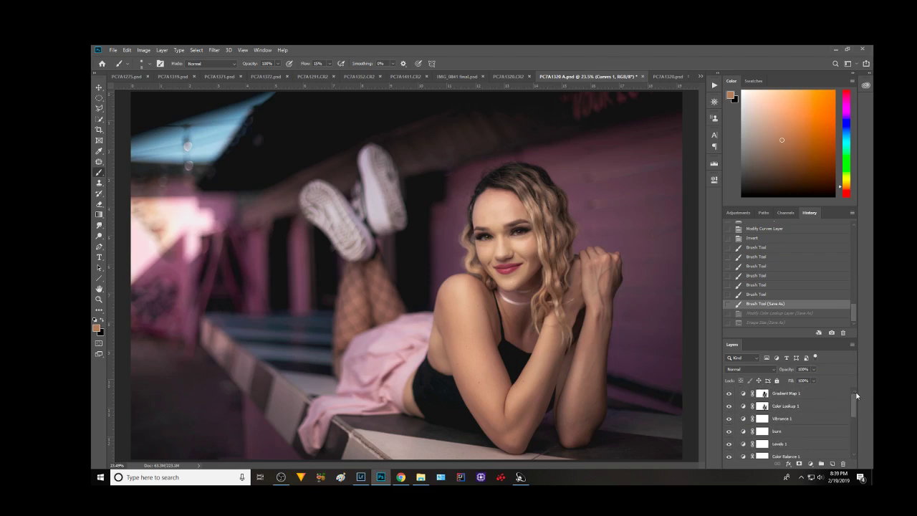